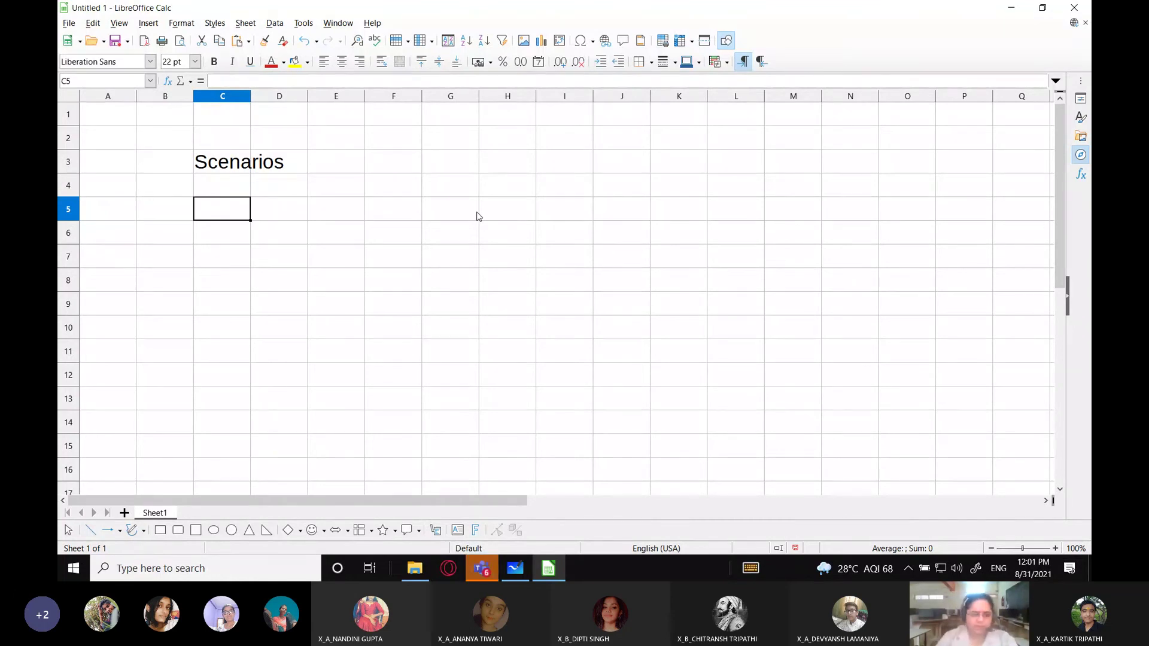
Step: Switch to the Microsoft Teams meeting, check its chat and attendee list, and return to the spreadsheet
left_click(495, 568)
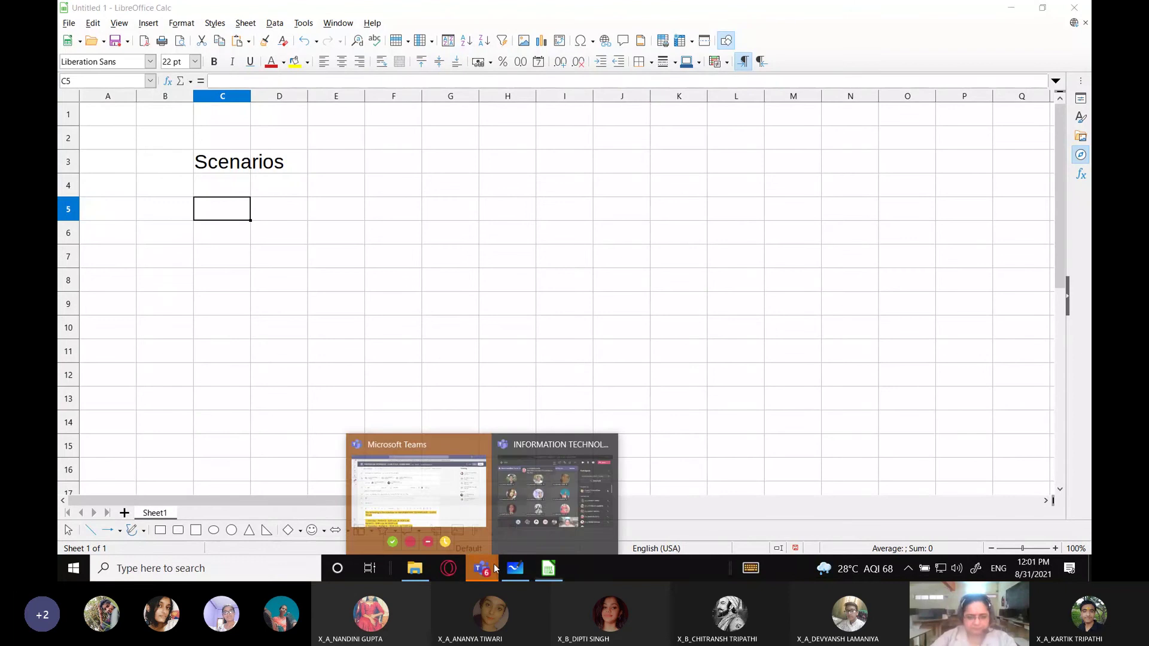
left_click(507, 469)
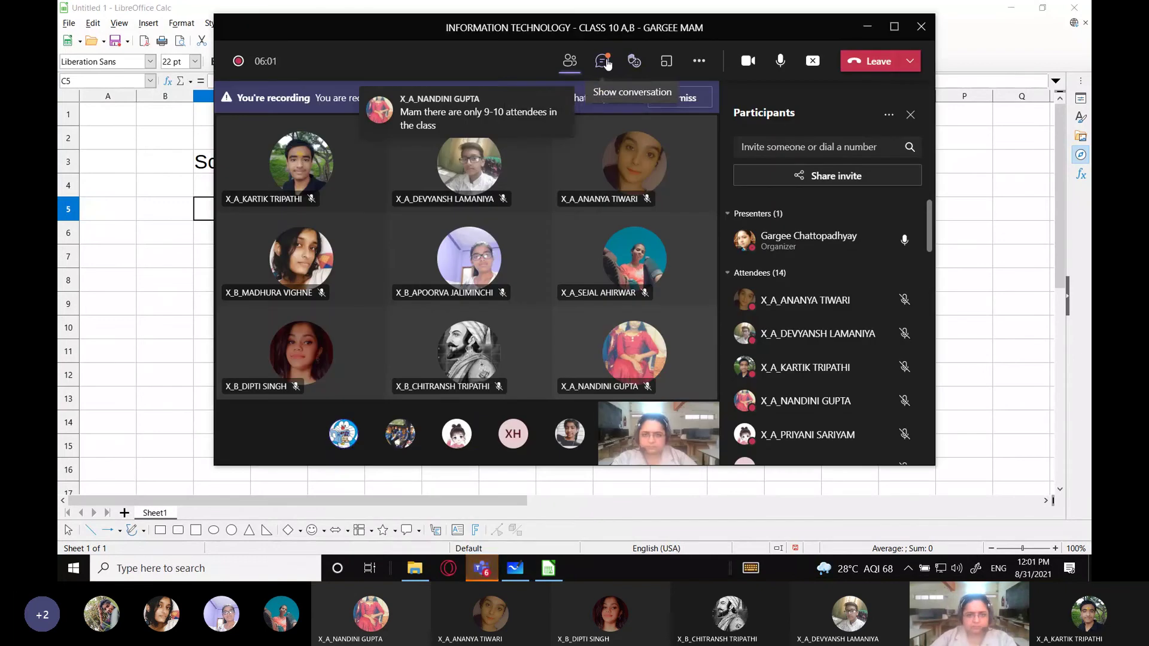
left_click(603, 61)
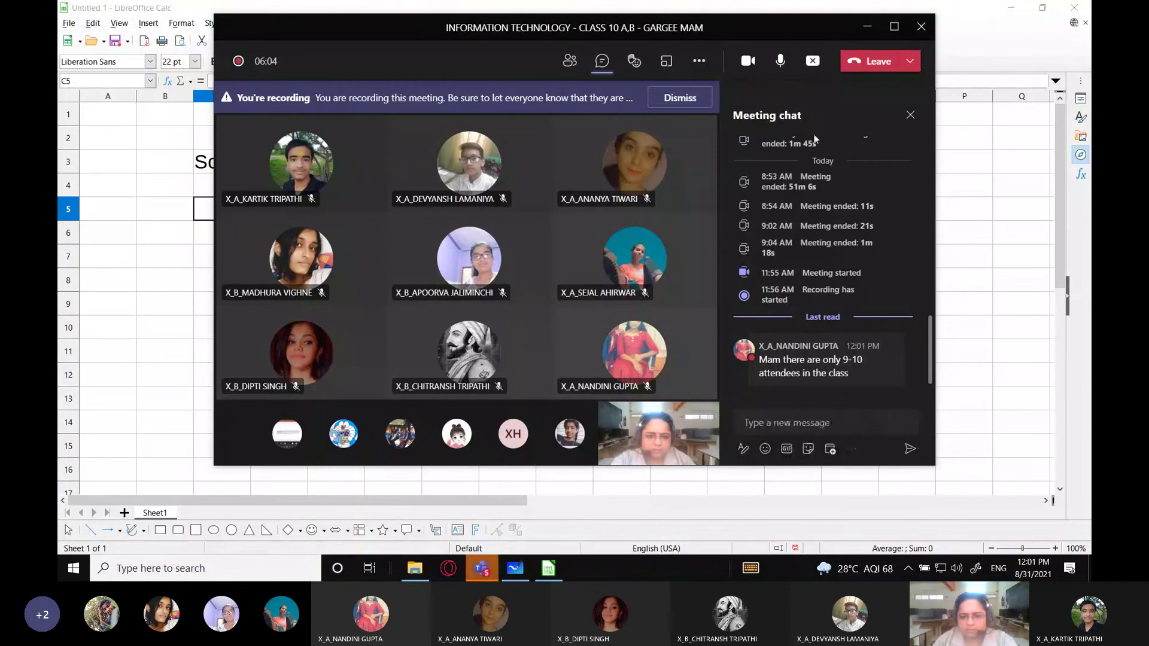
left_click(571, 64)
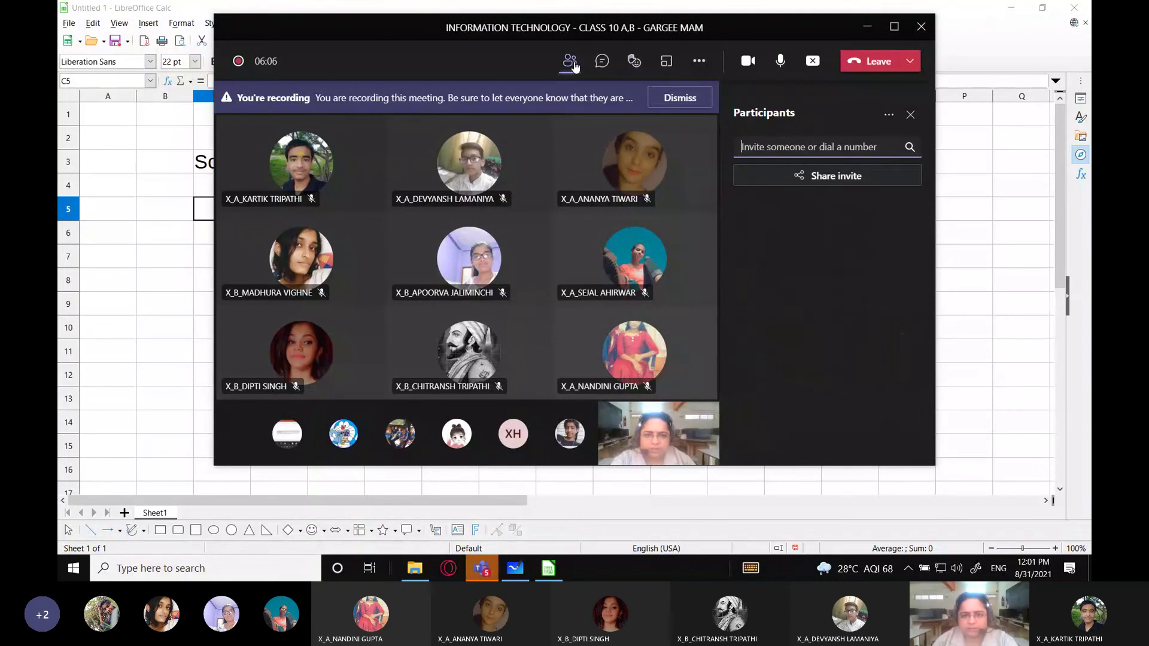
scroll(837, 348, "down", 1)
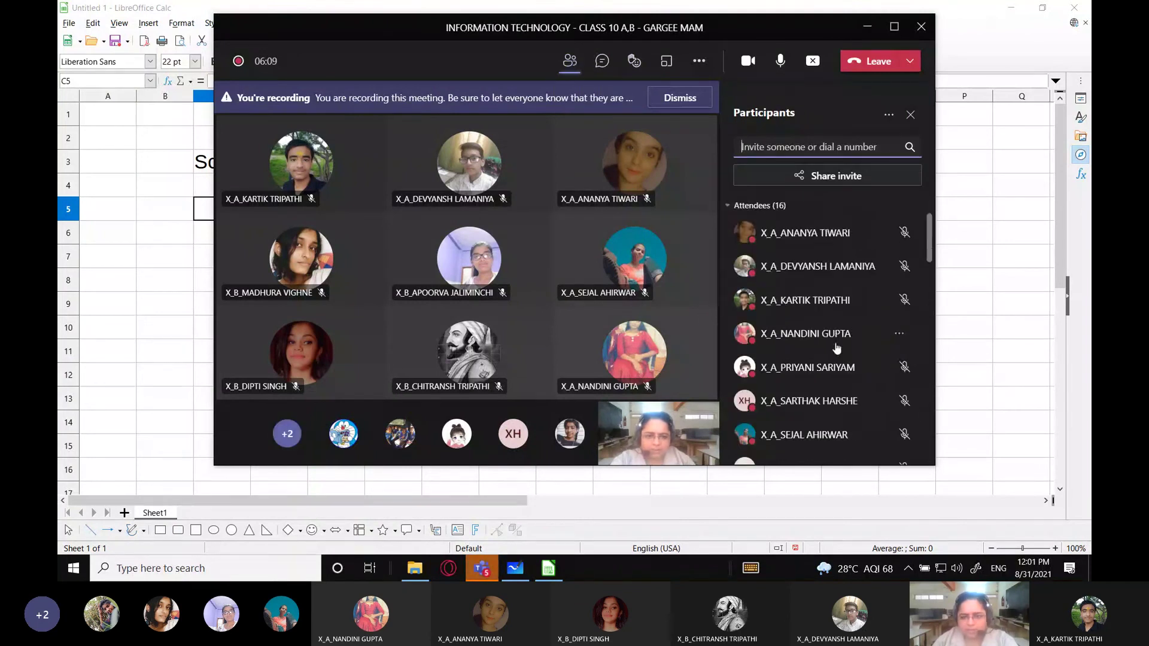
scroll(836, 348, "down", 3)
scroll(836, 348, "up", 5)
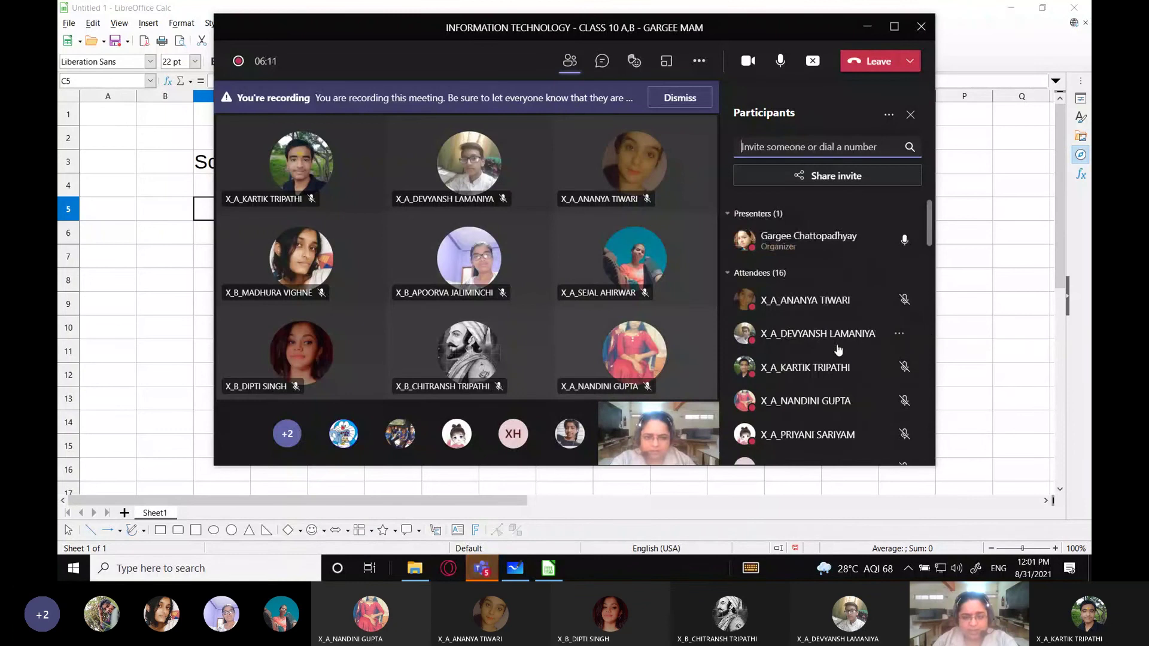
left_click(611, 91)
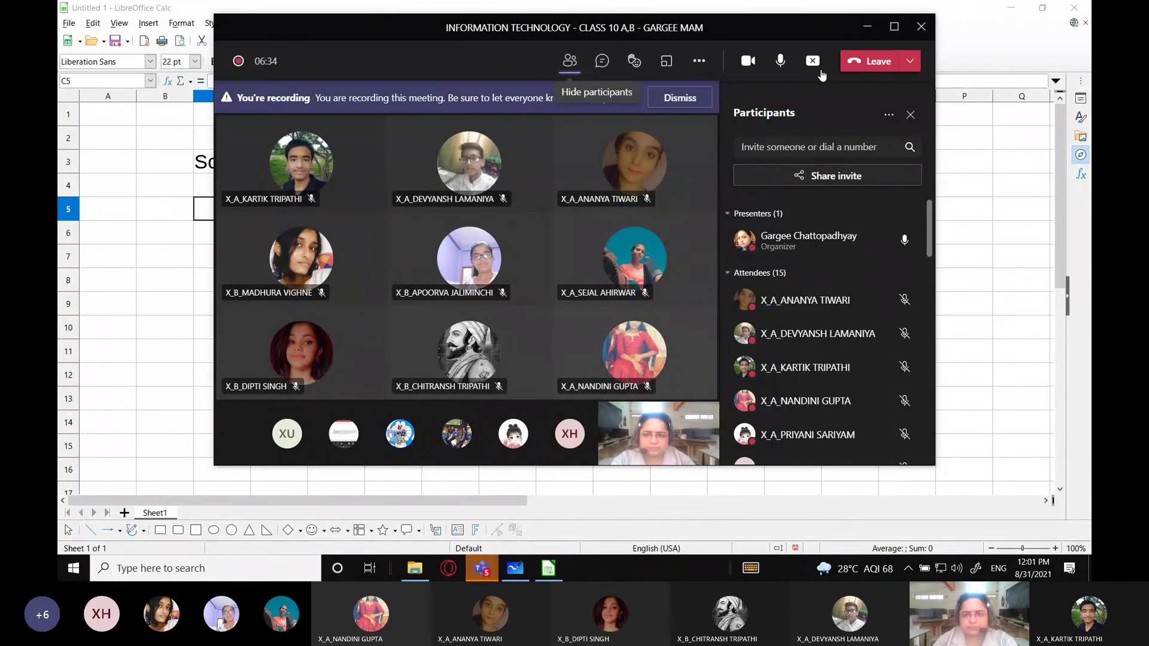
left_click(866, 27)
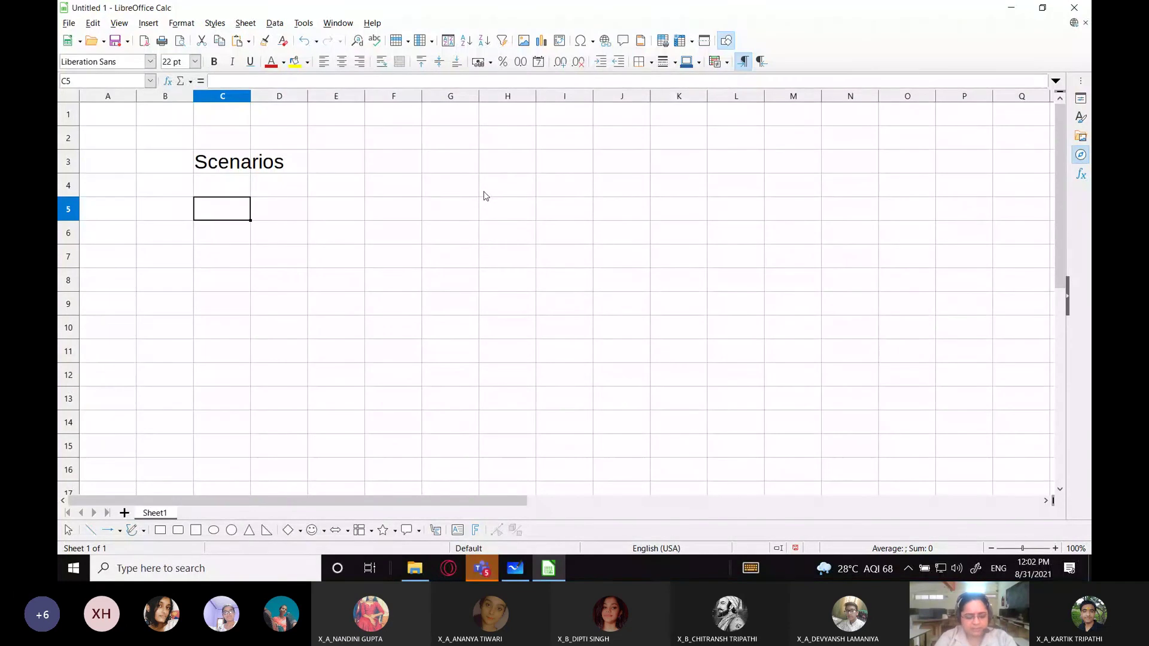
type("Exp")
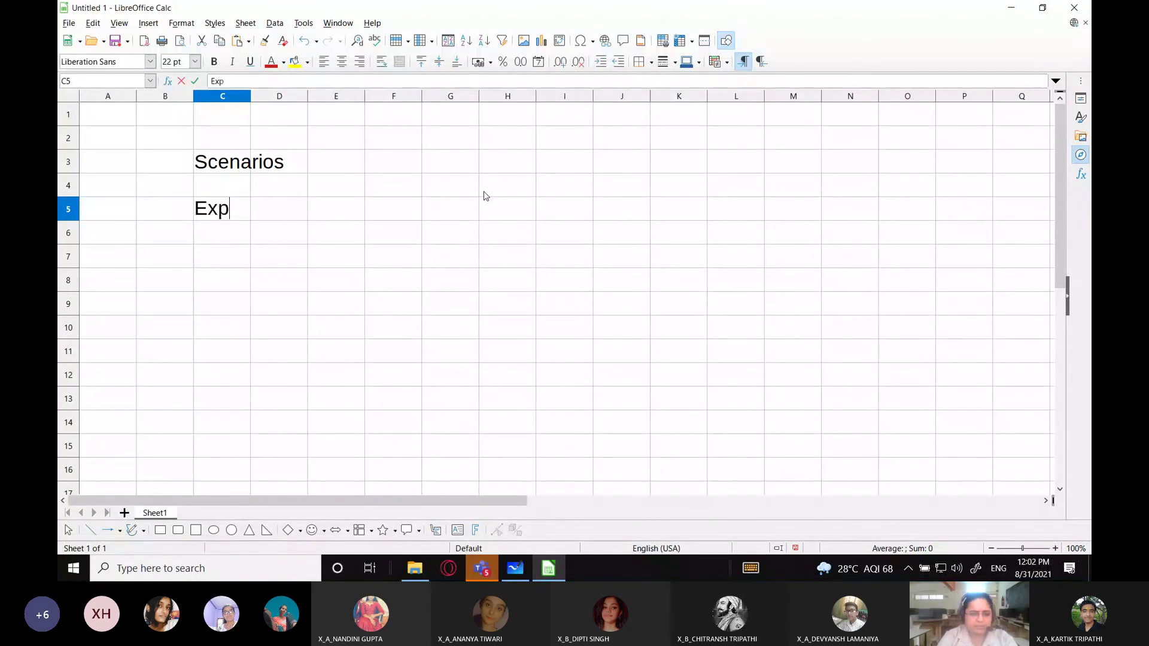
type("enditures")
key("Return")
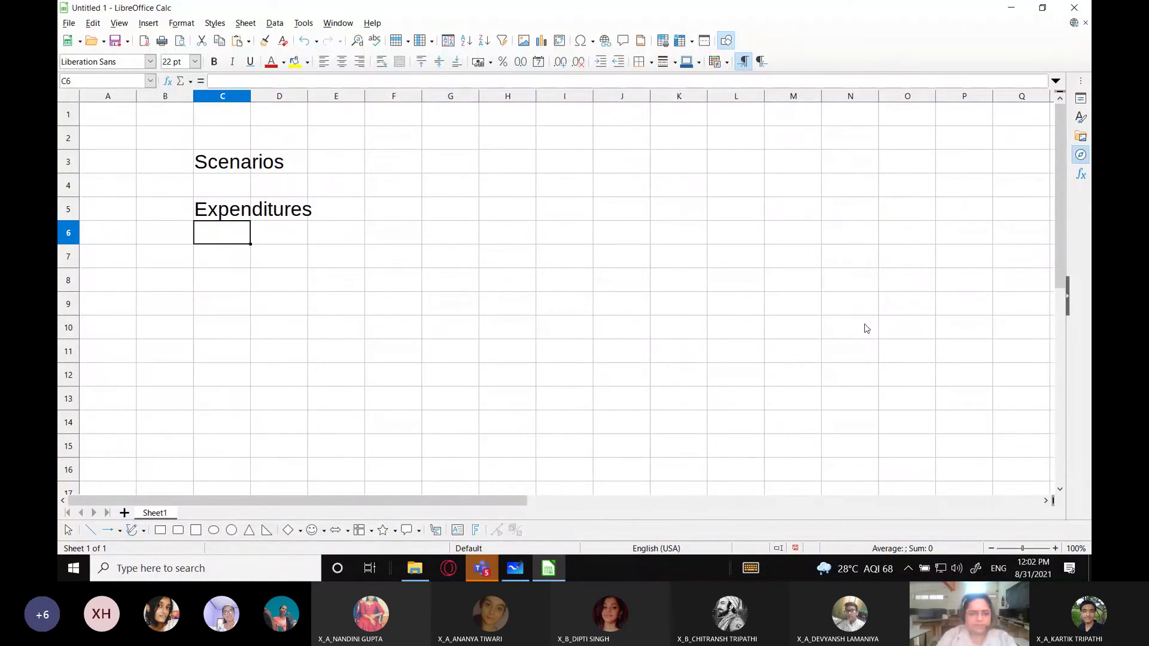
key("Up")
key("Delete")
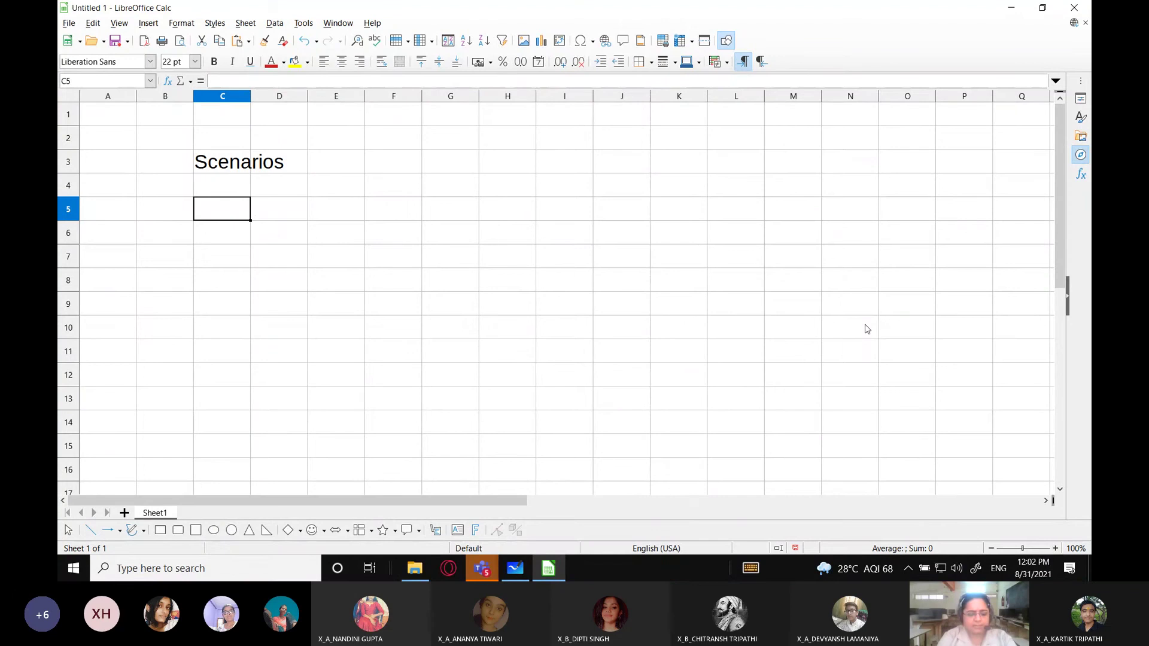
Step: Enter Income in C5 with 30000 in D5, and widen columns C and D to fit the contents
type("Income")
key("Return")
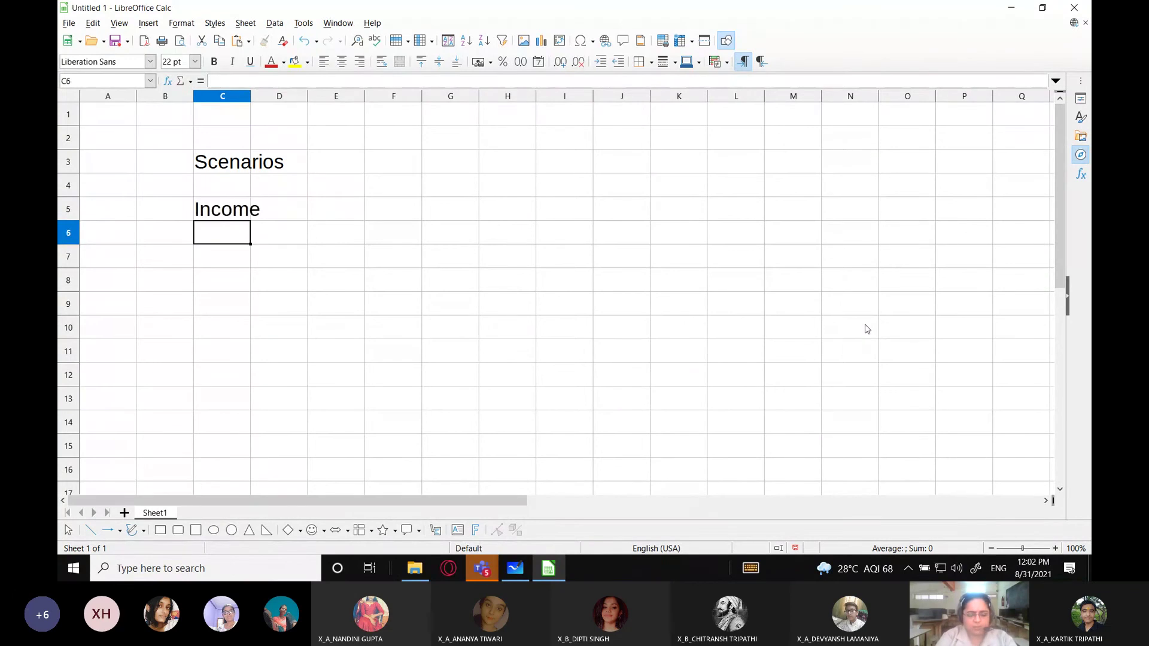
key("Up")
key("Right")
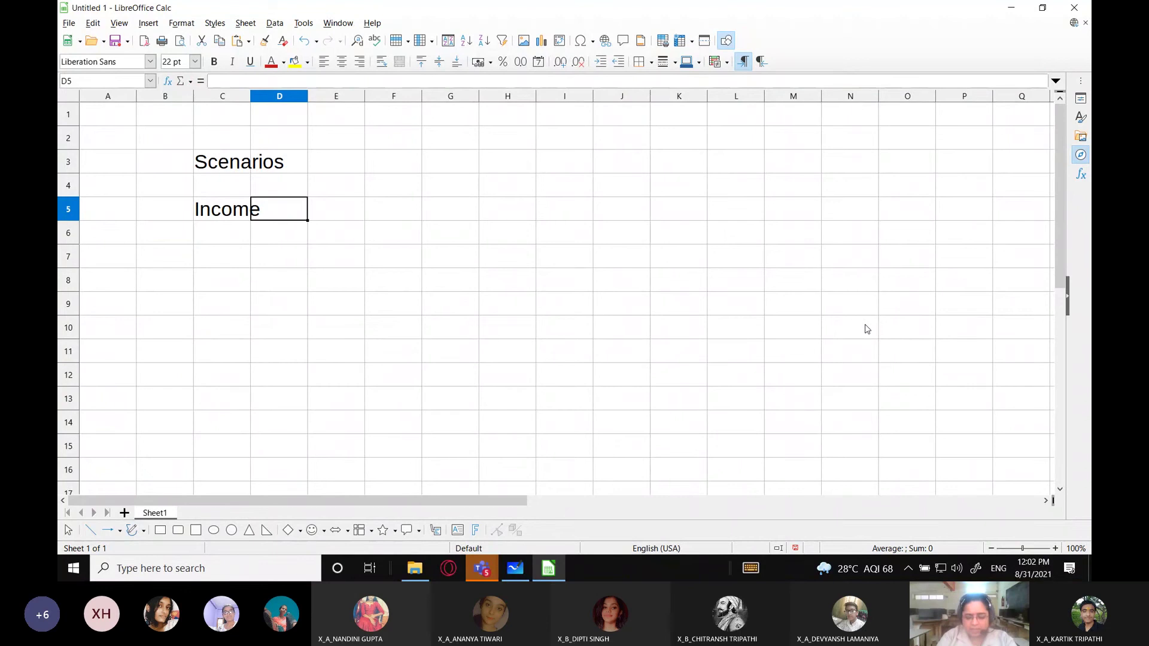
type("2")
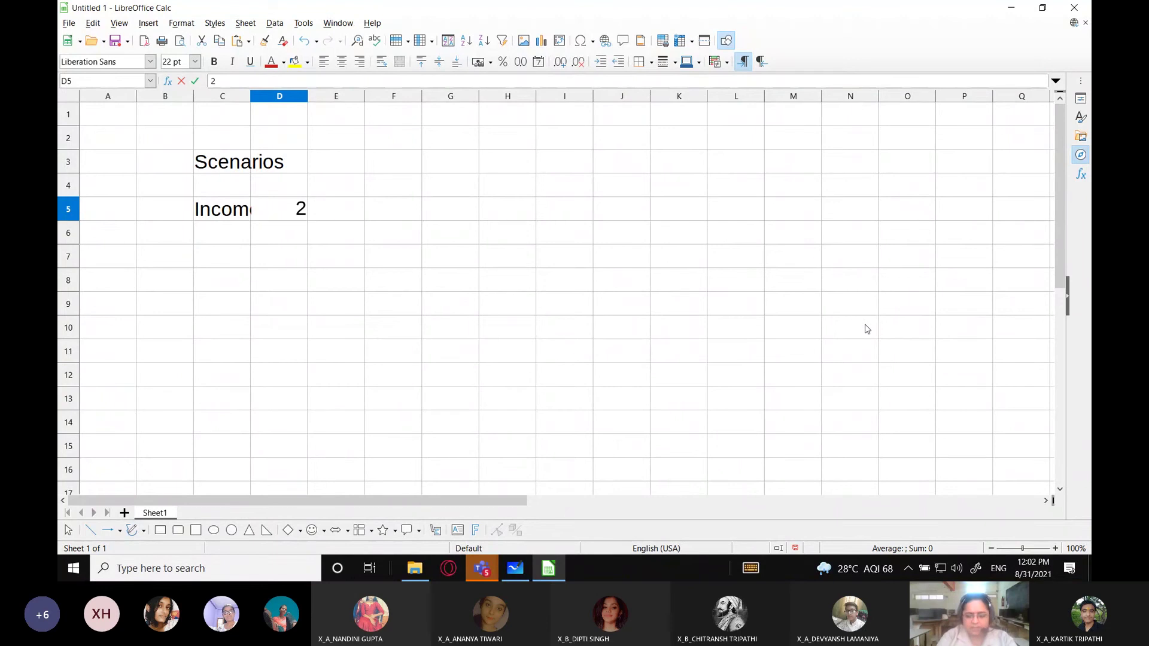
key("BackSpace")
type("30000")
key("Return")
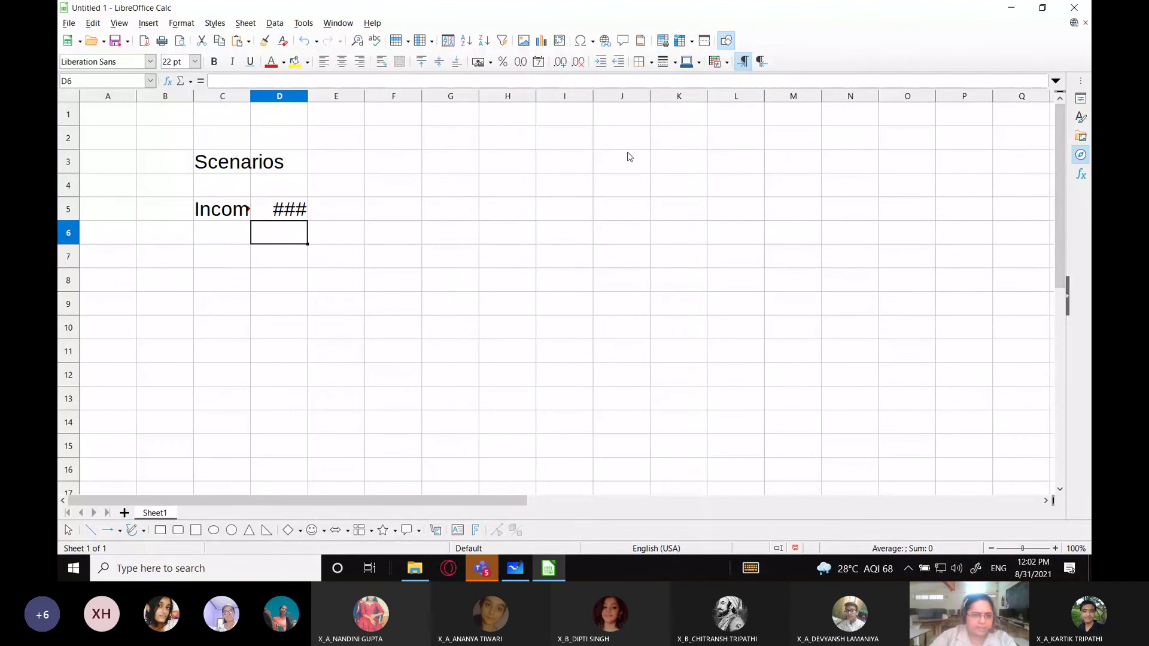
left_click_drag(365, 96, 378, 95)
left_click_drag(250, 96, 288, 95)
Step: Enter House Rent in C6 with 7000 in D6, and widen column C to fit the label
key("Left")
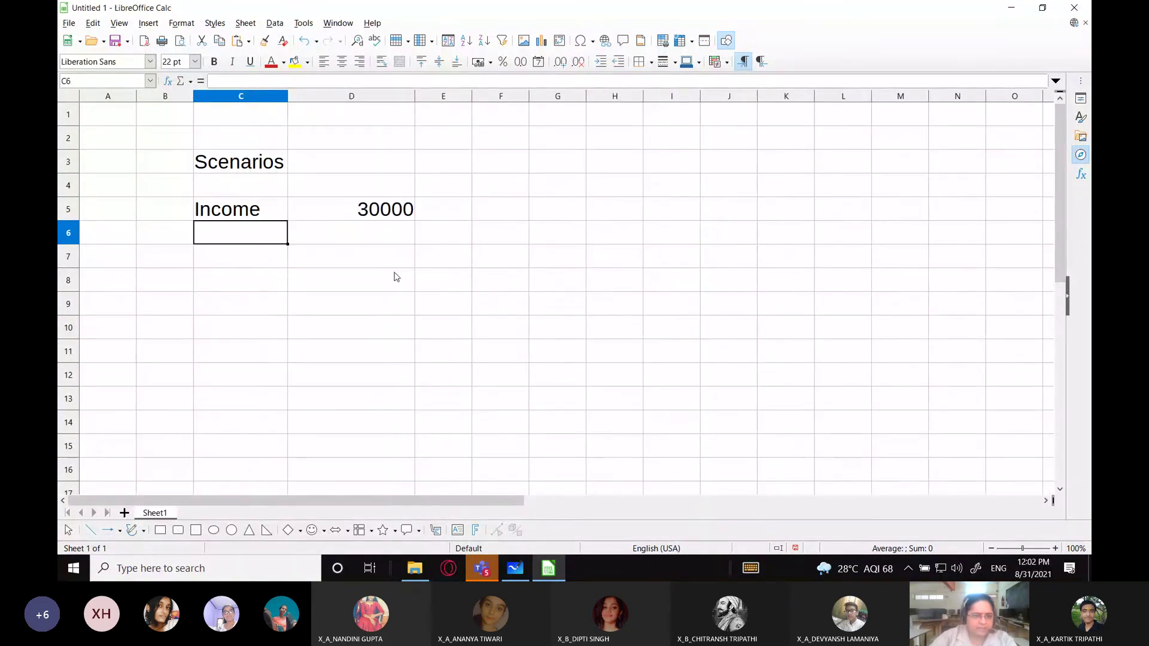
type("H")
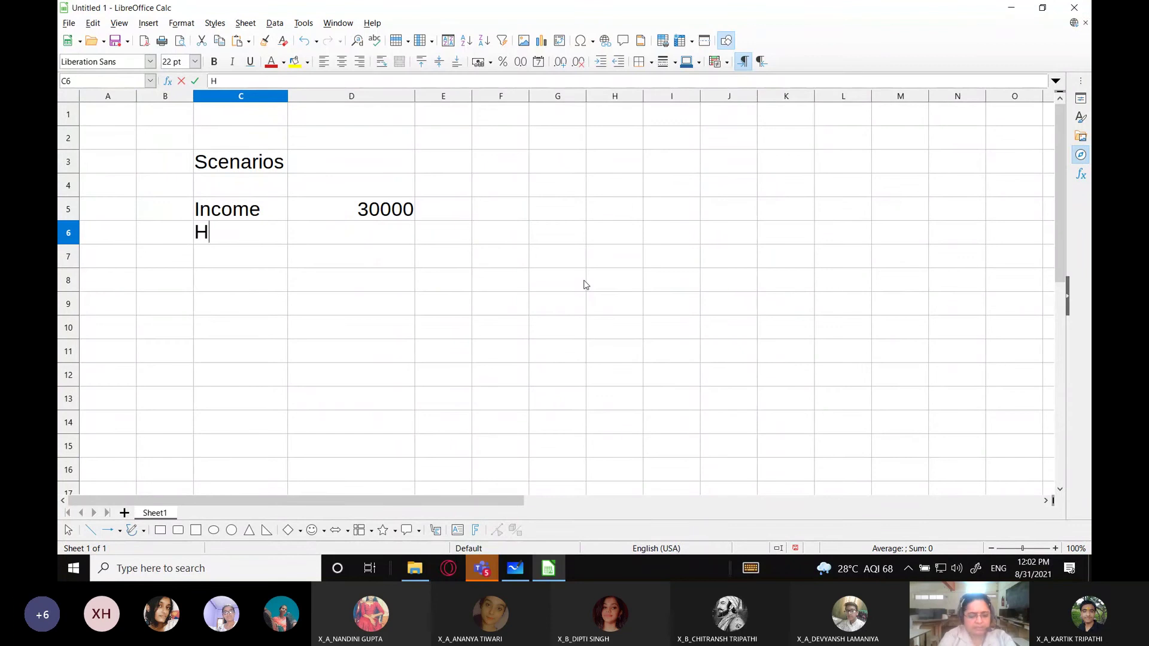
type("ouse Rent")
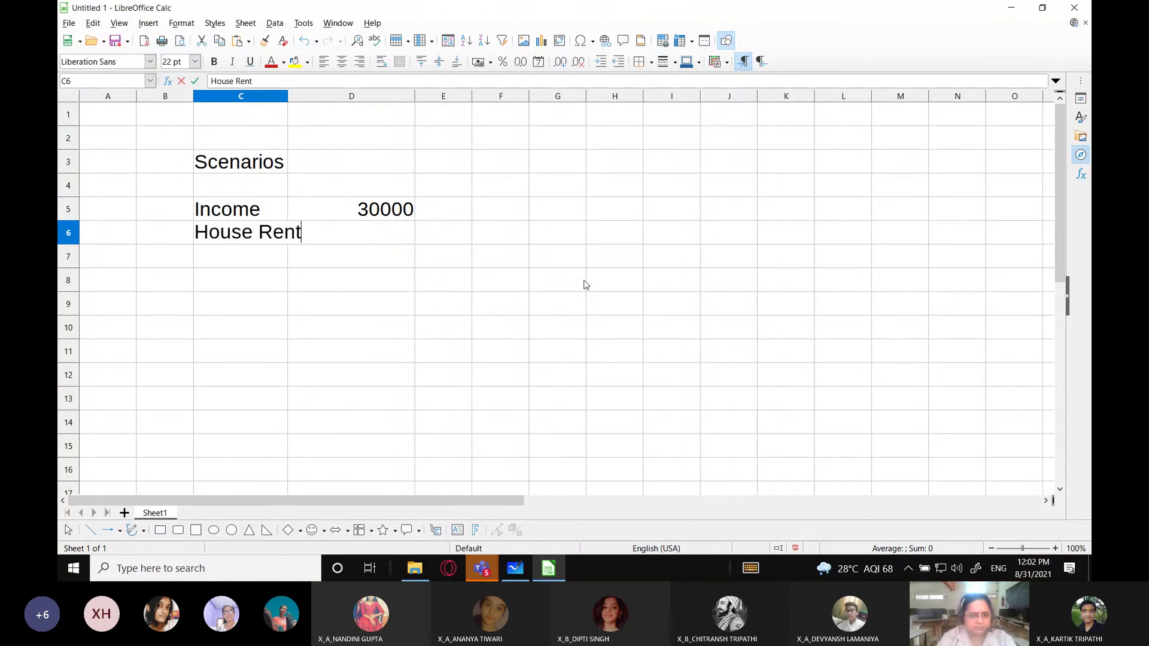
key("Return")
key("Up")
key("Right")
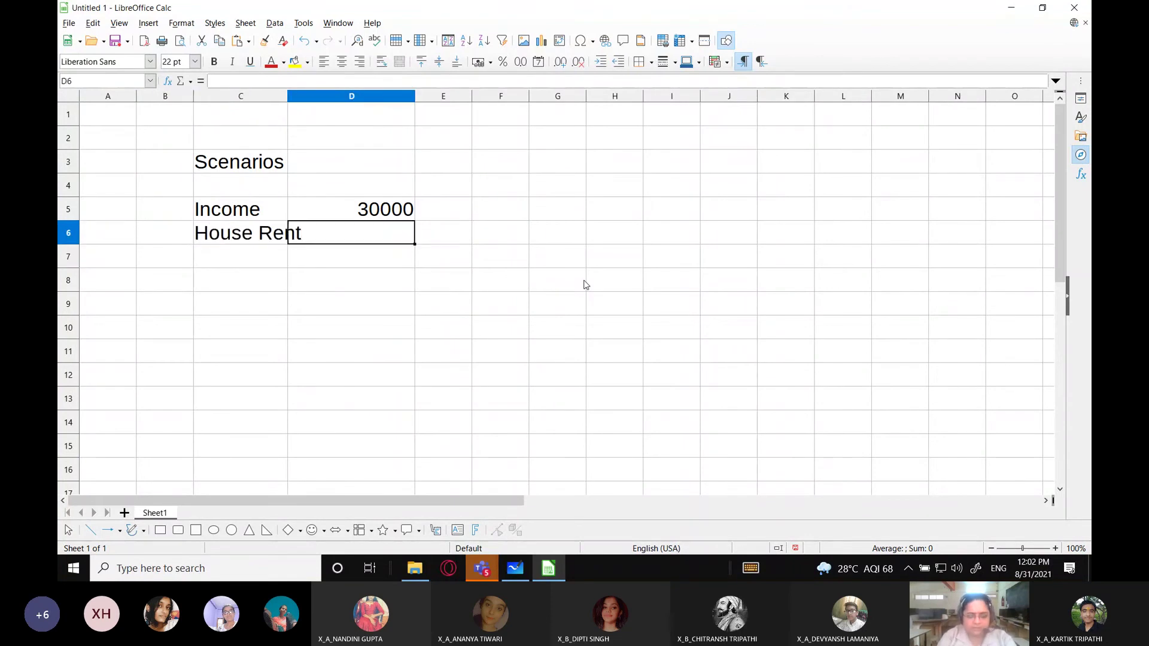
type("7")
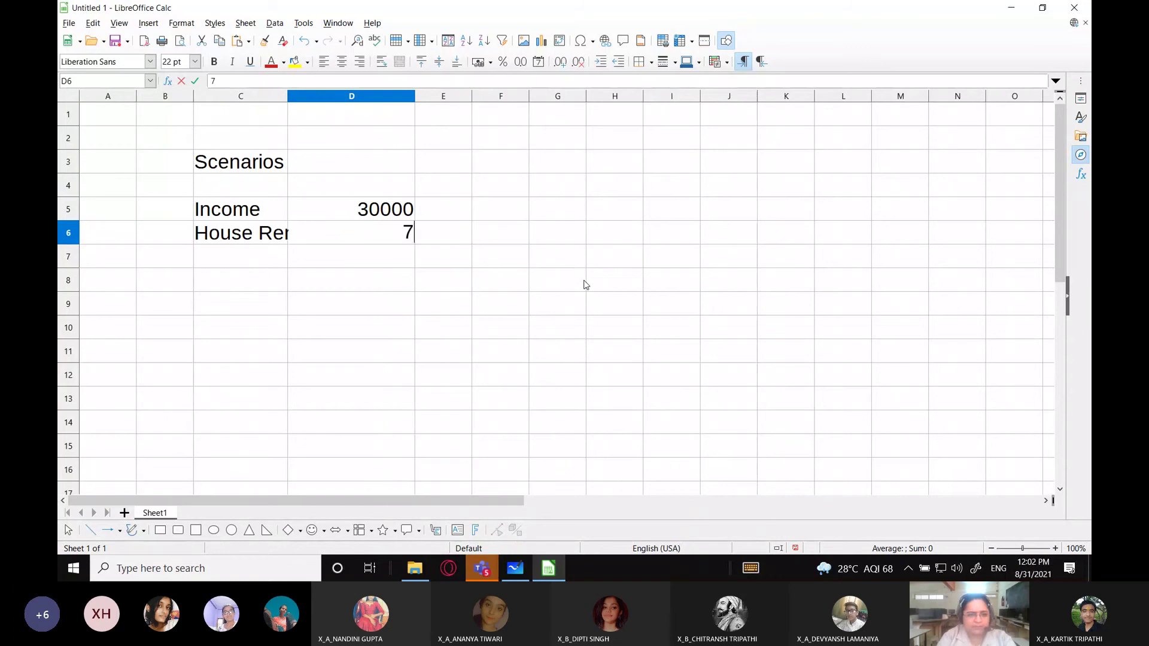
type("000")
key("Return")
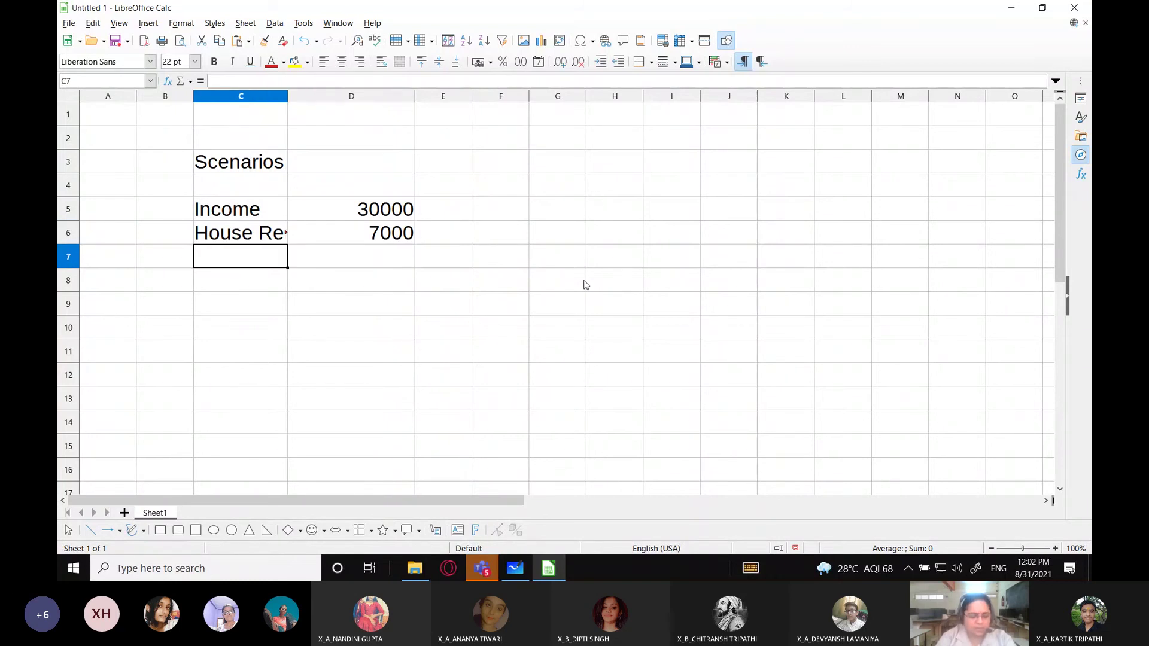
left_click_drag(288, 96, 357, 95)
left_click(318, 100)
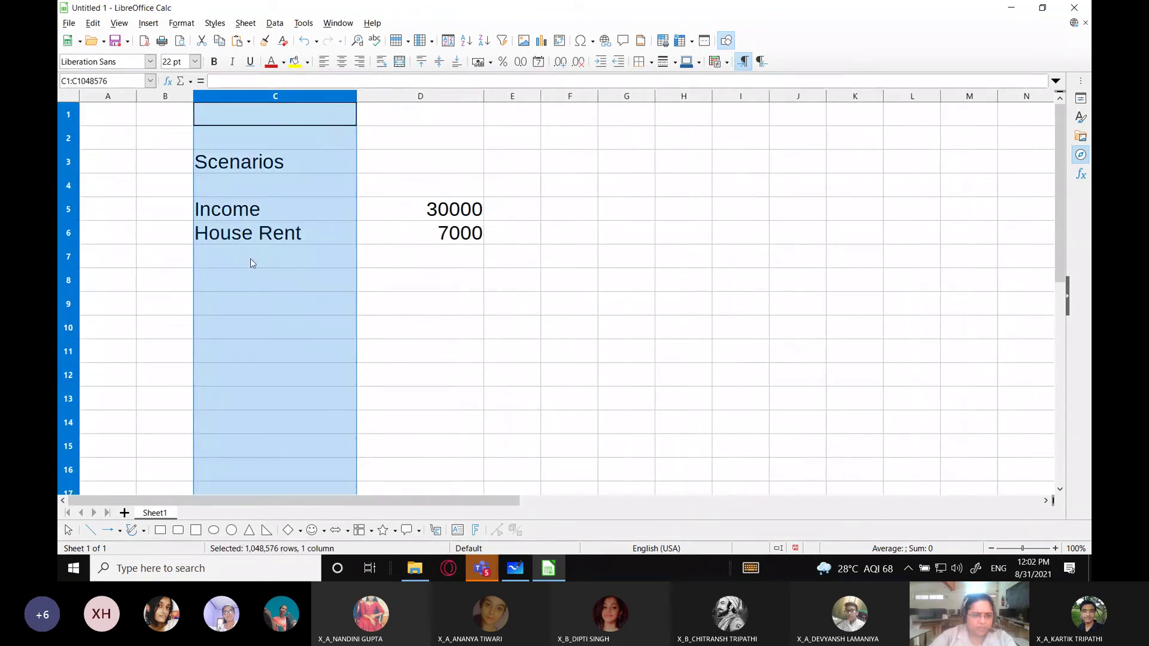
Step: Add a Groceries entry in C7 with the amount 6000 in D7
left_click(250, 259)
type("Groceries")
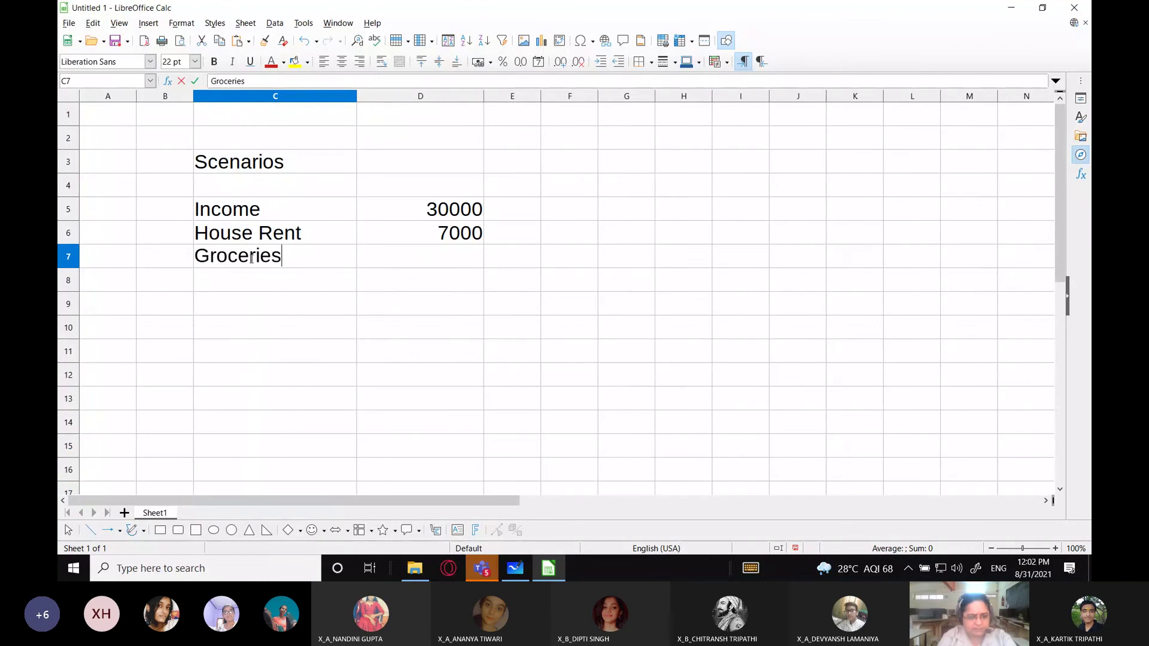
key("Tab")
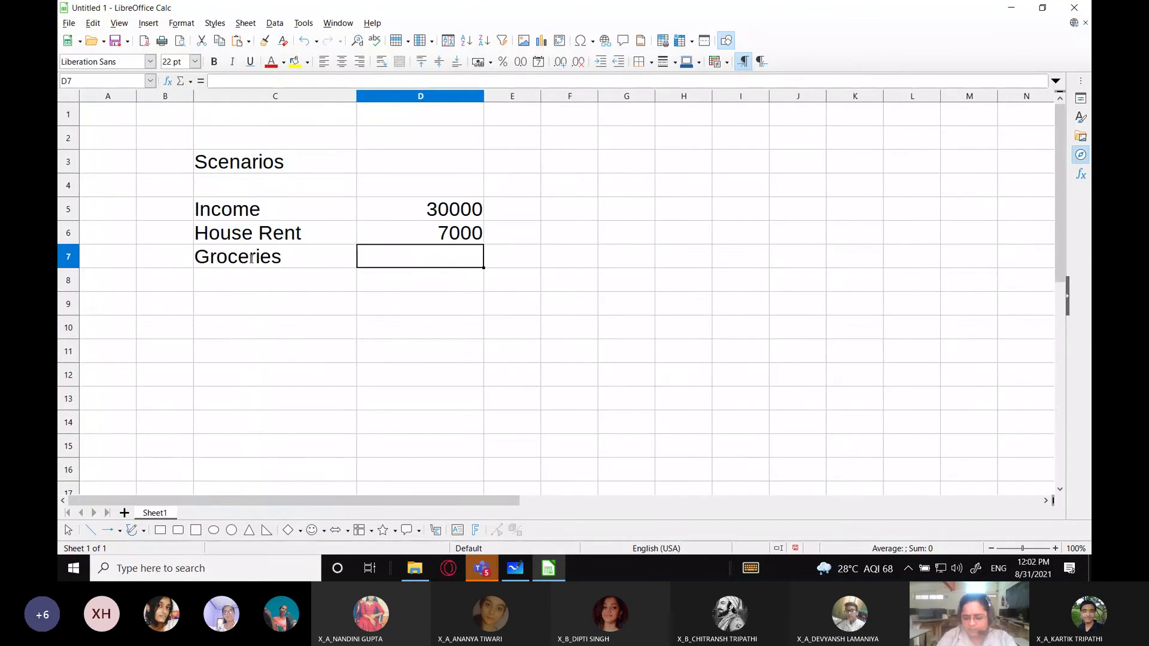
type("6000")
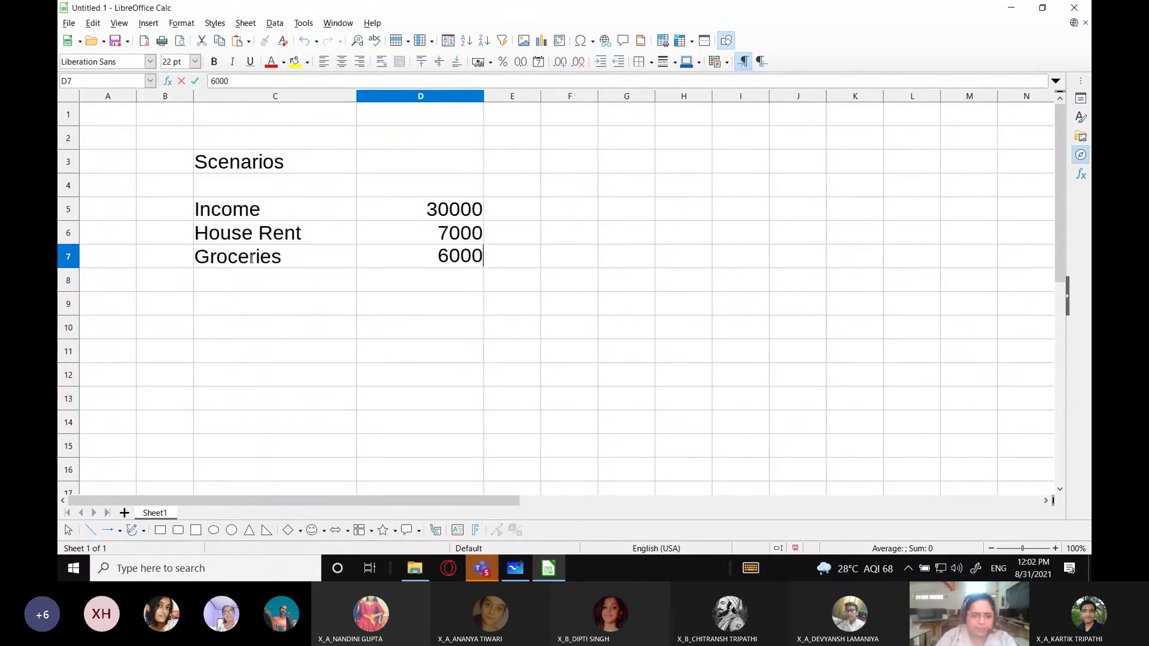
key("Return")
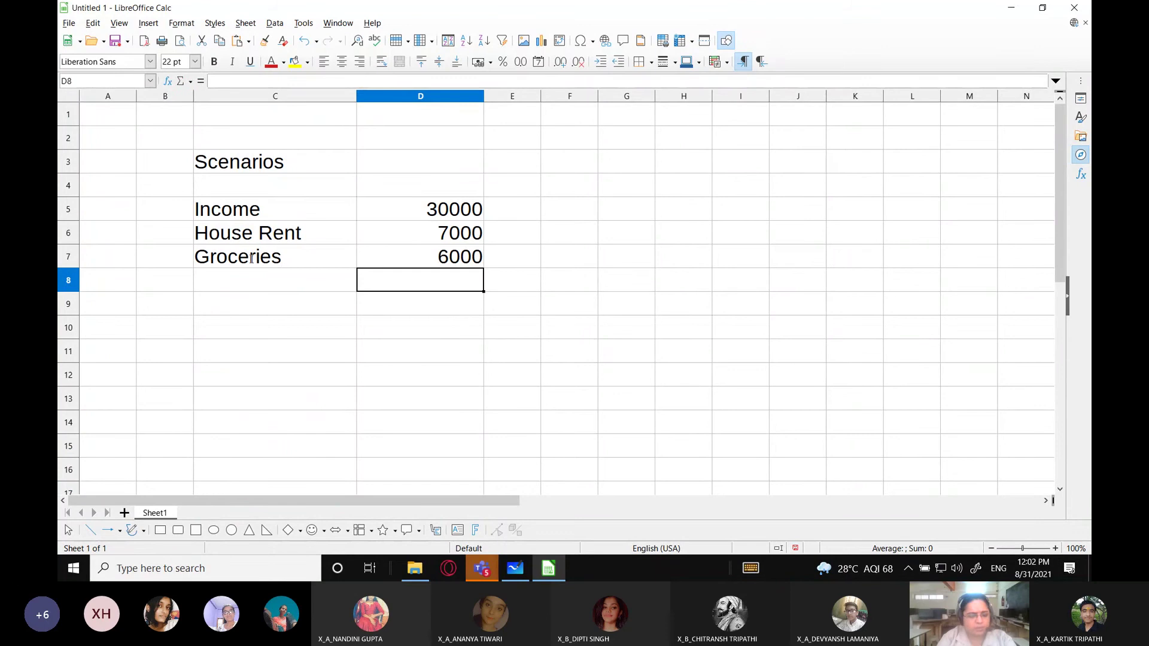
Step: Add an EMI entry in C8 with the amount 8000 in D8
key("Left")
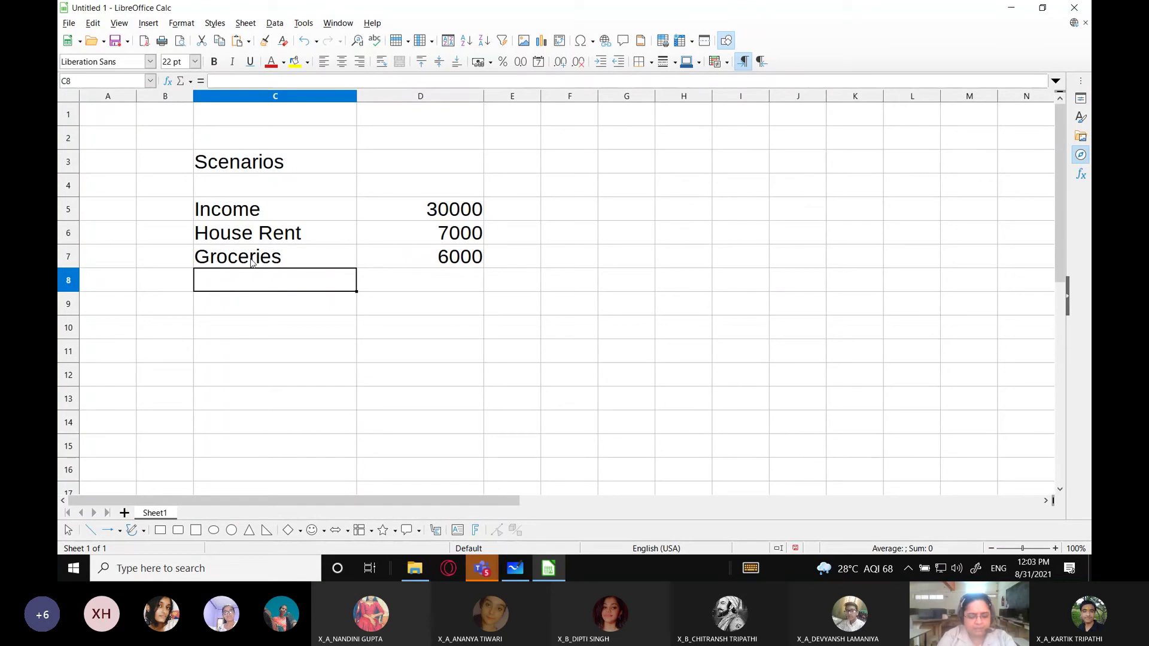
type("EMI")
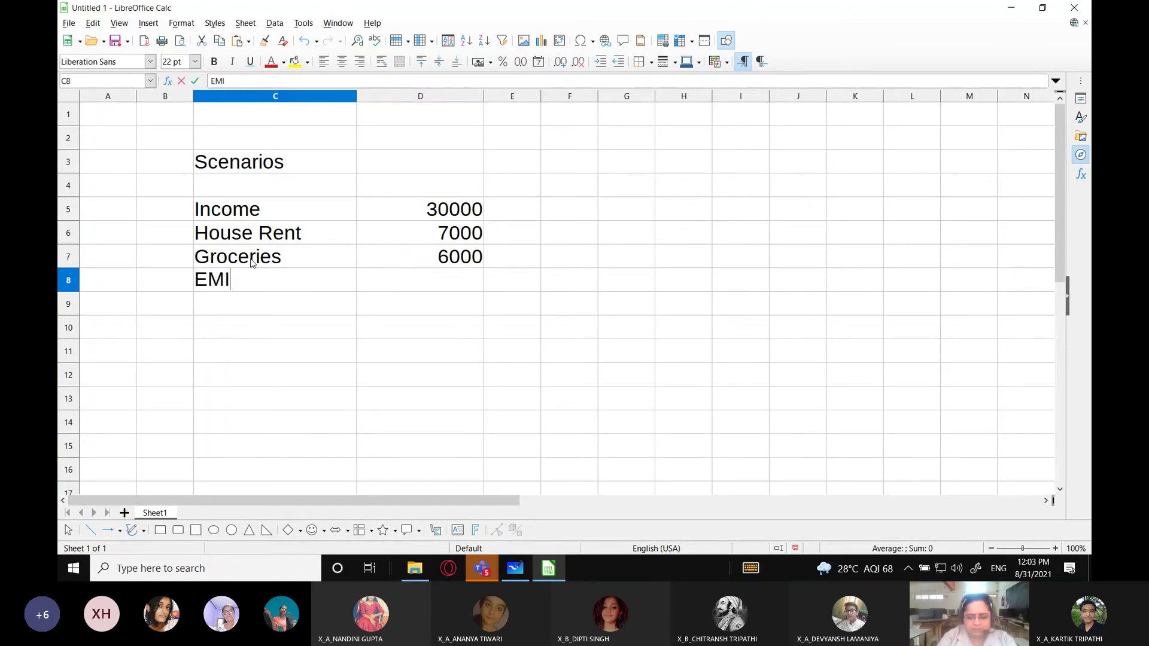
key("Tab")
type("8000")
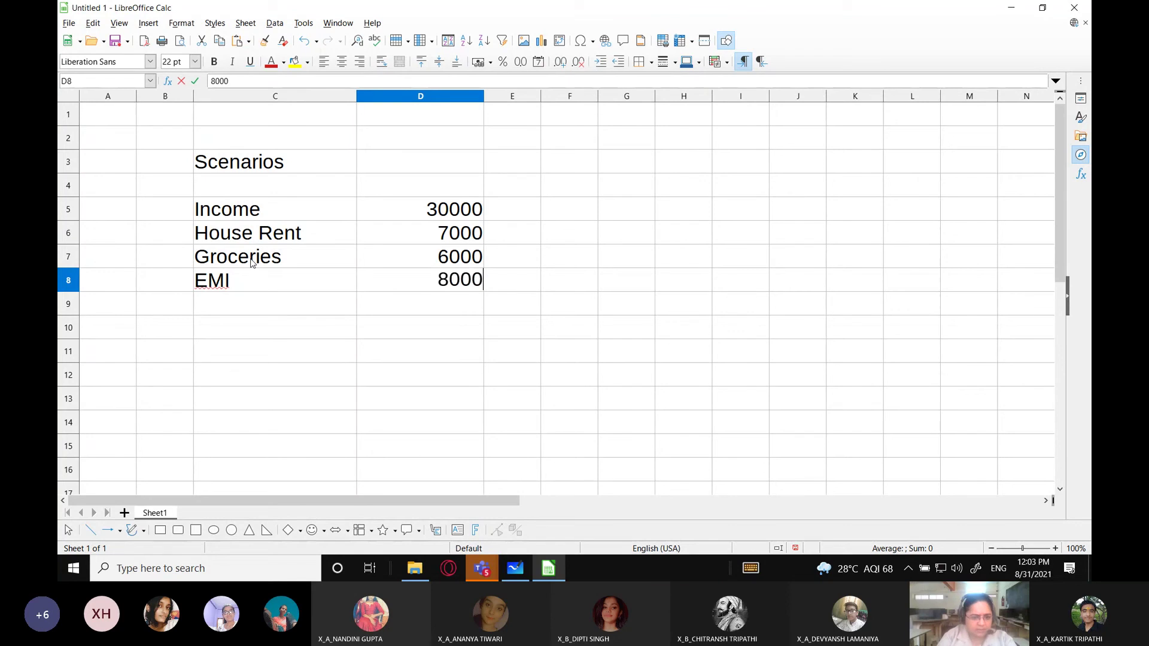
key("Return")
Step: Enter the label Transport in C9 and move to its amount cell D9
key("Left")
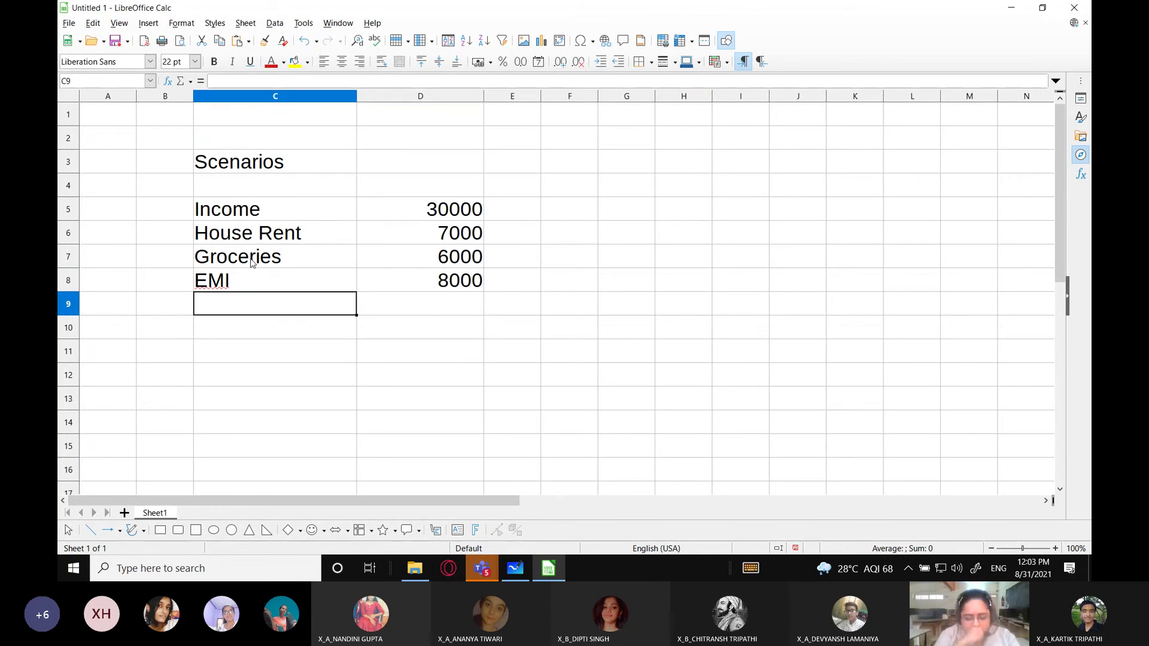
type("Tra")
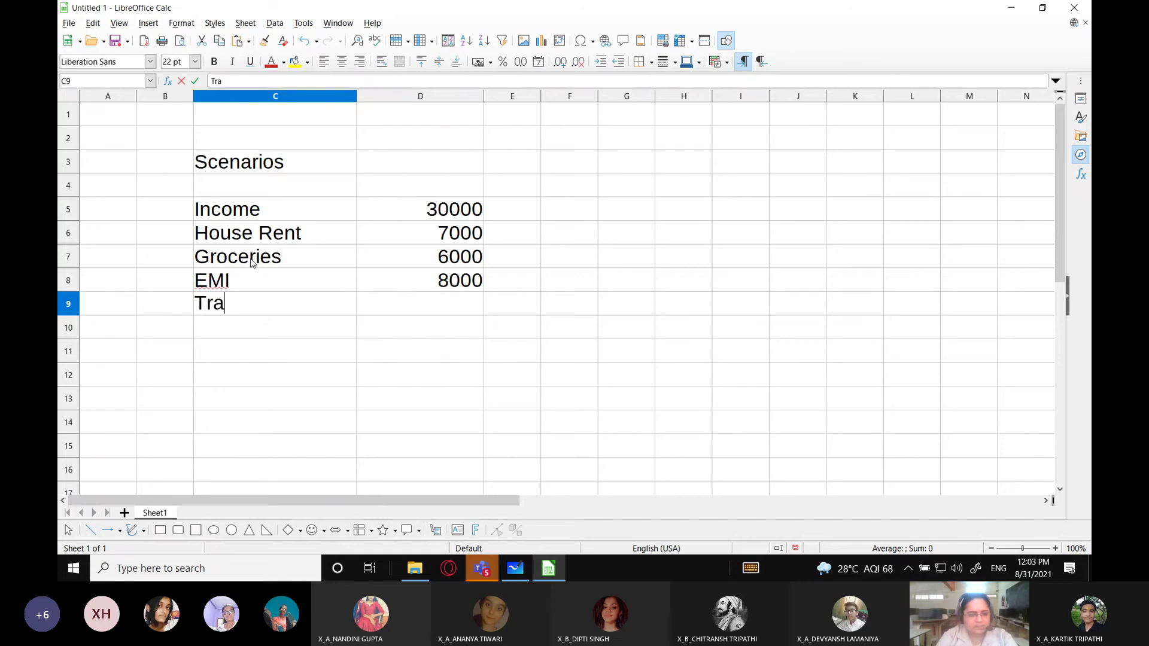
type("nsport")
key("Tab")
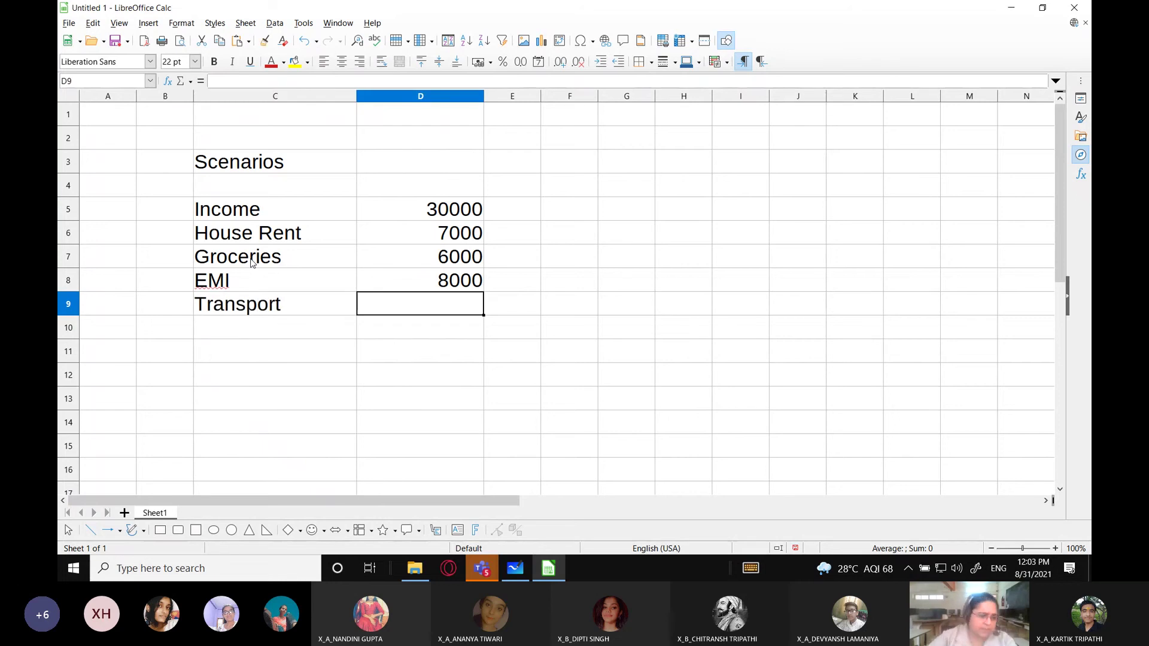
Step: Switch to the Microsoft Teams meeting, check the meeting chat, and return to the spreadsheet
left_click(485, 569)
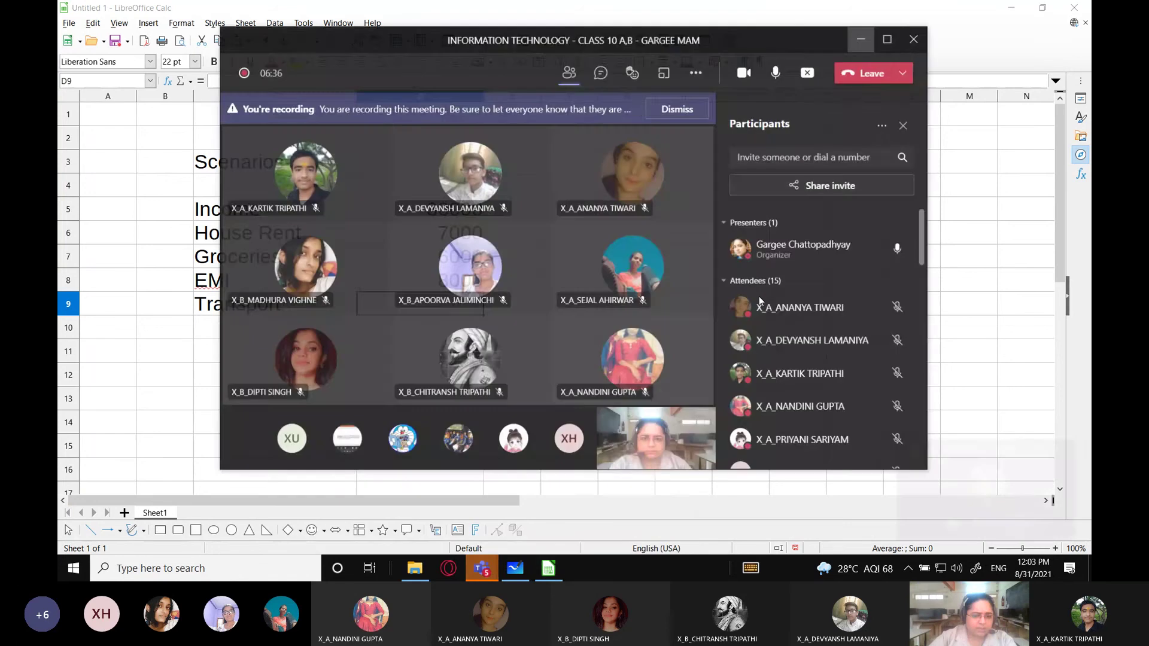
left_click(602, 63)
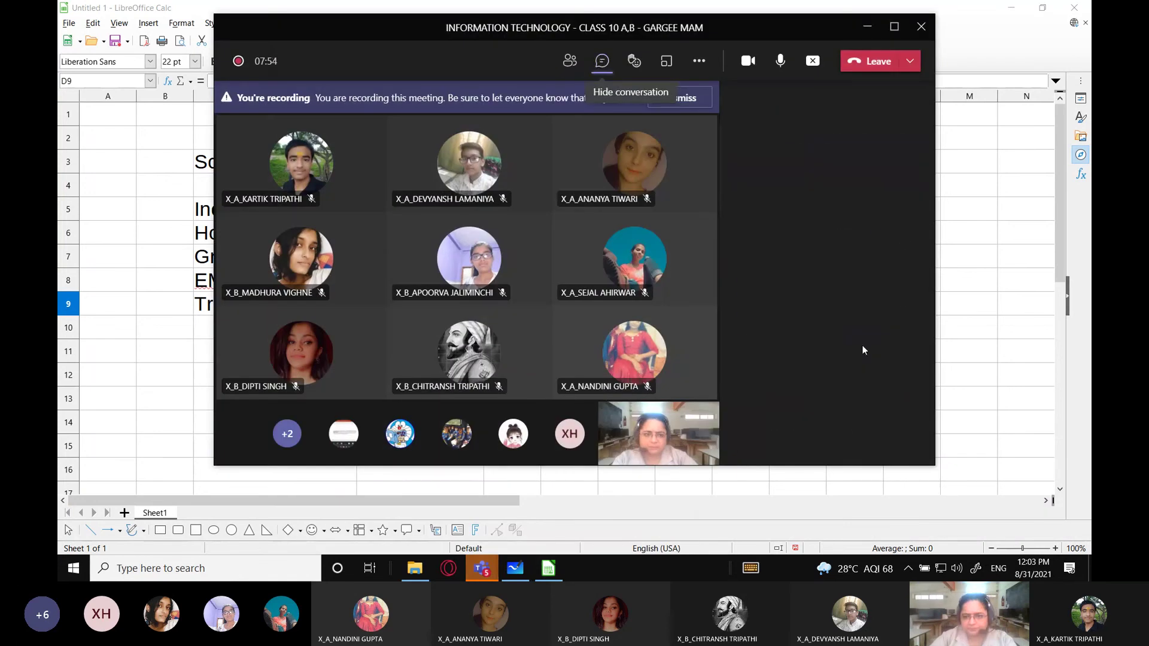
left_click(866, 28)
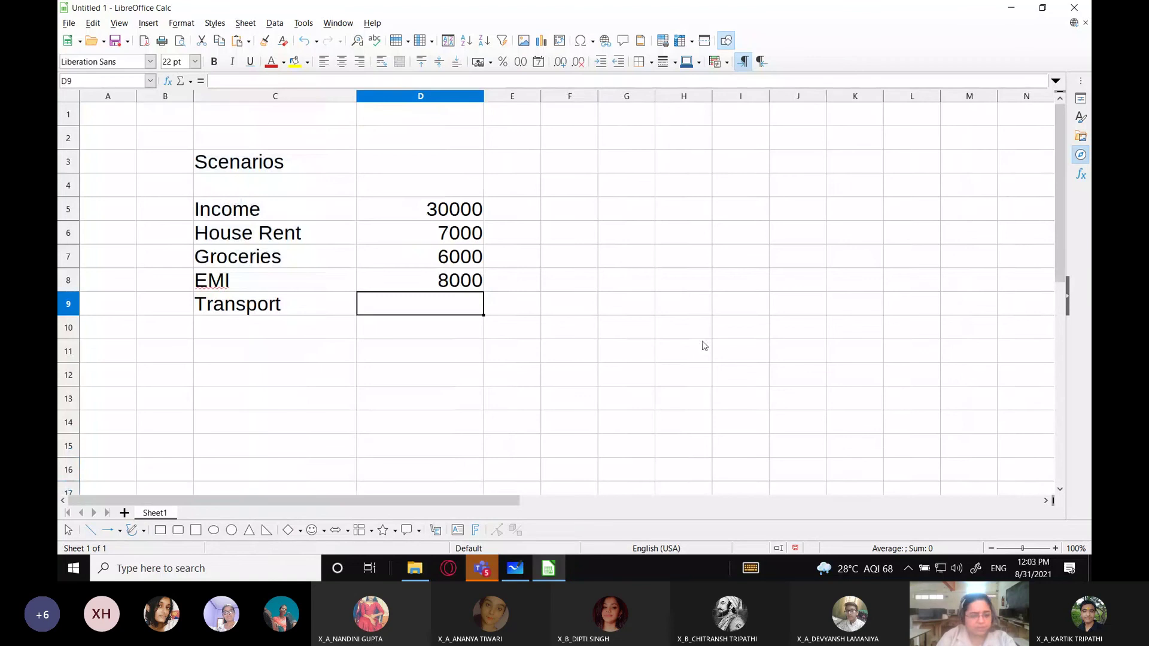
Step: Enter 4000 as the Transport amount in D9 and add the label Savings in C10
type("4000")
key("Return")
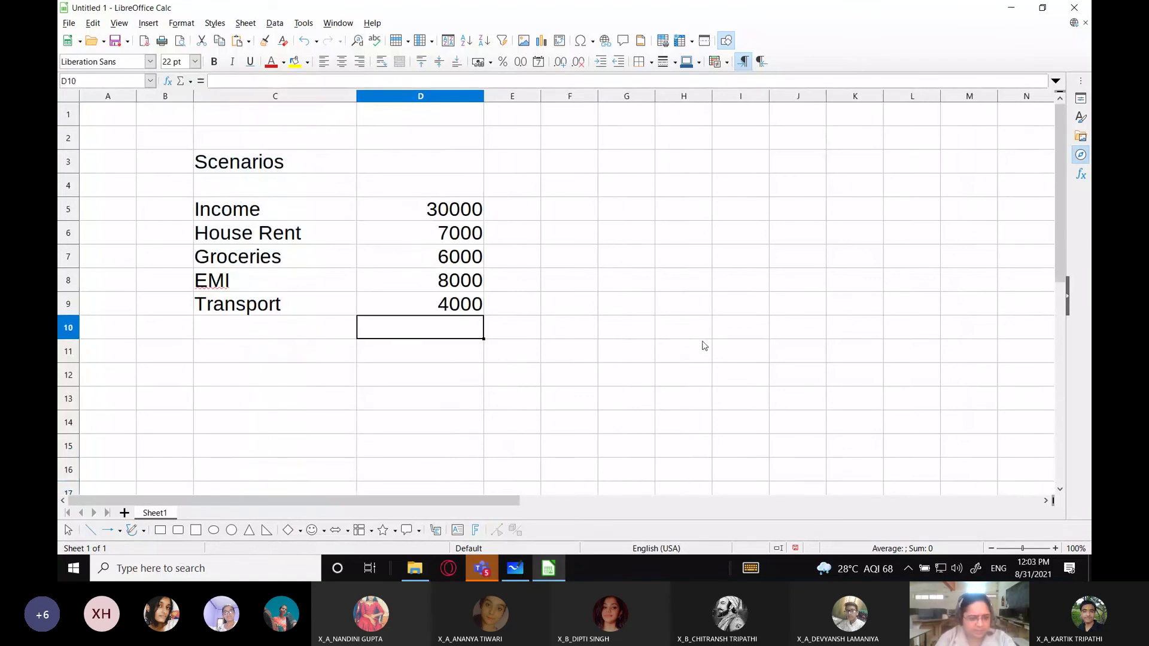
key("Left")
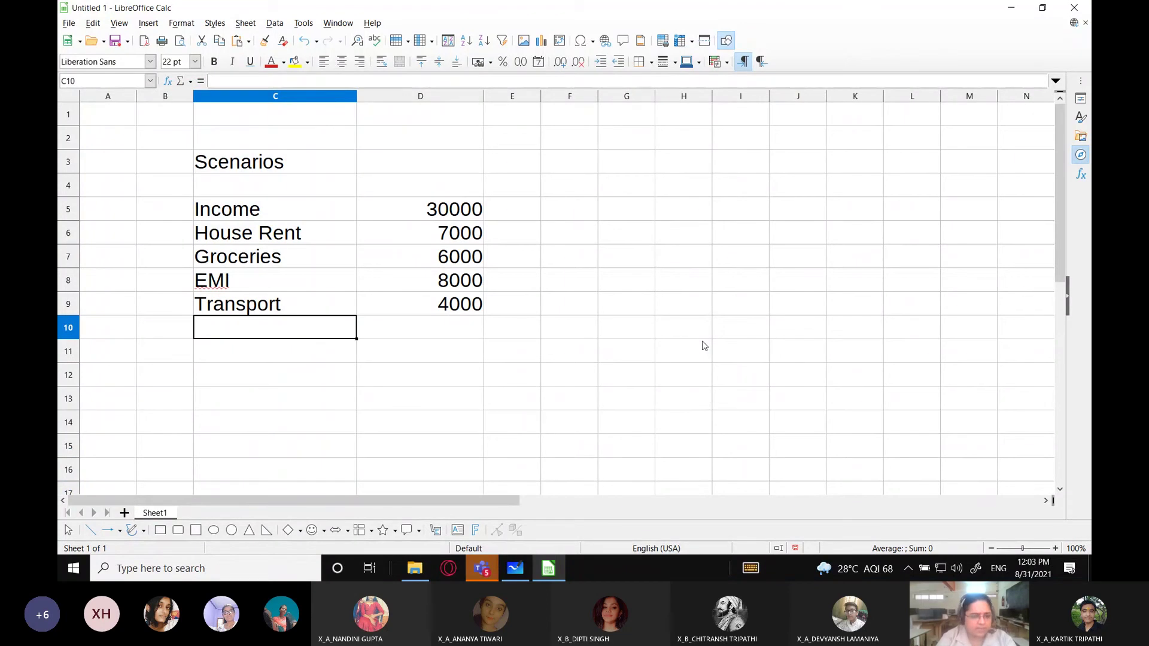
type("S")
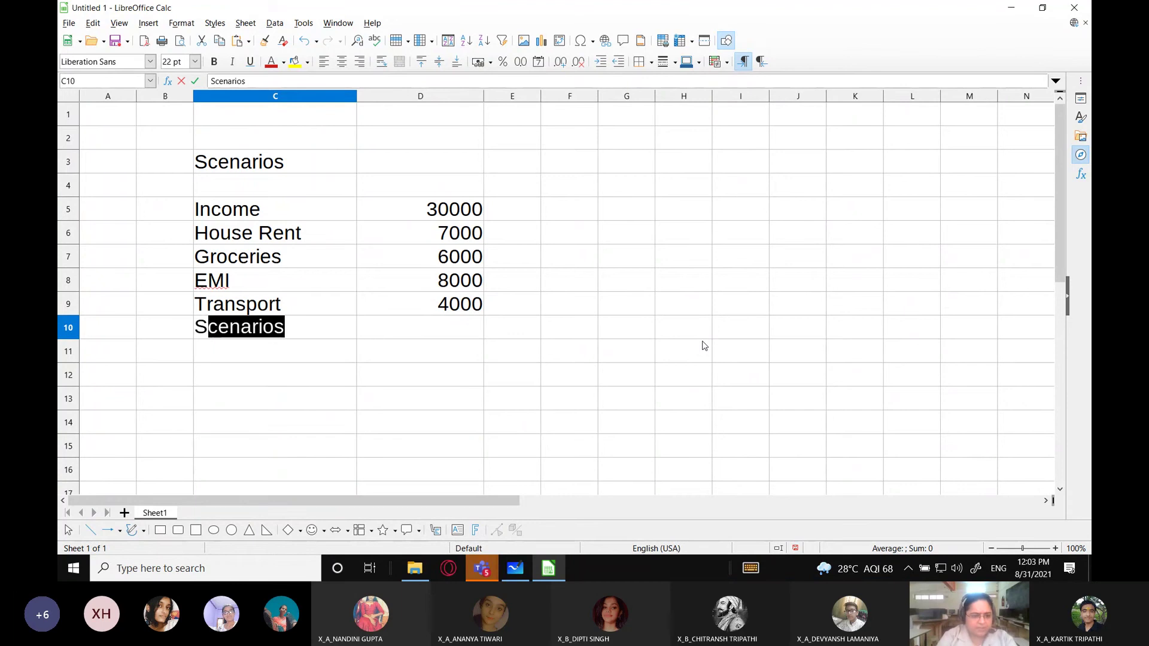
key("BackSpace")
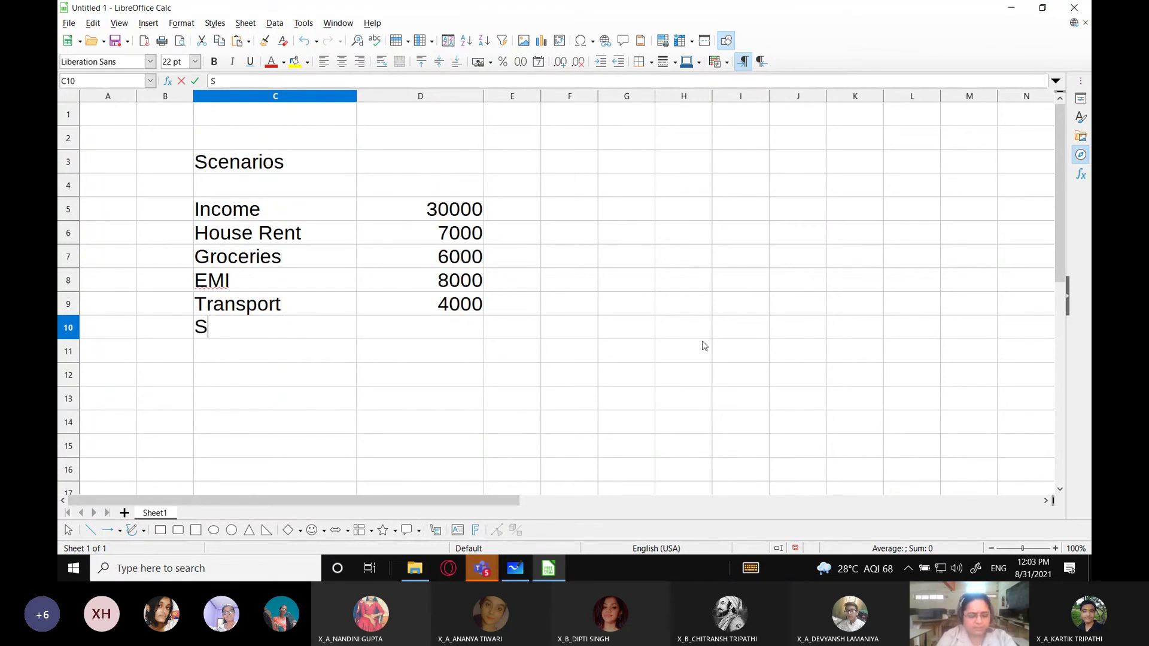
type("avings")
key("Tab")
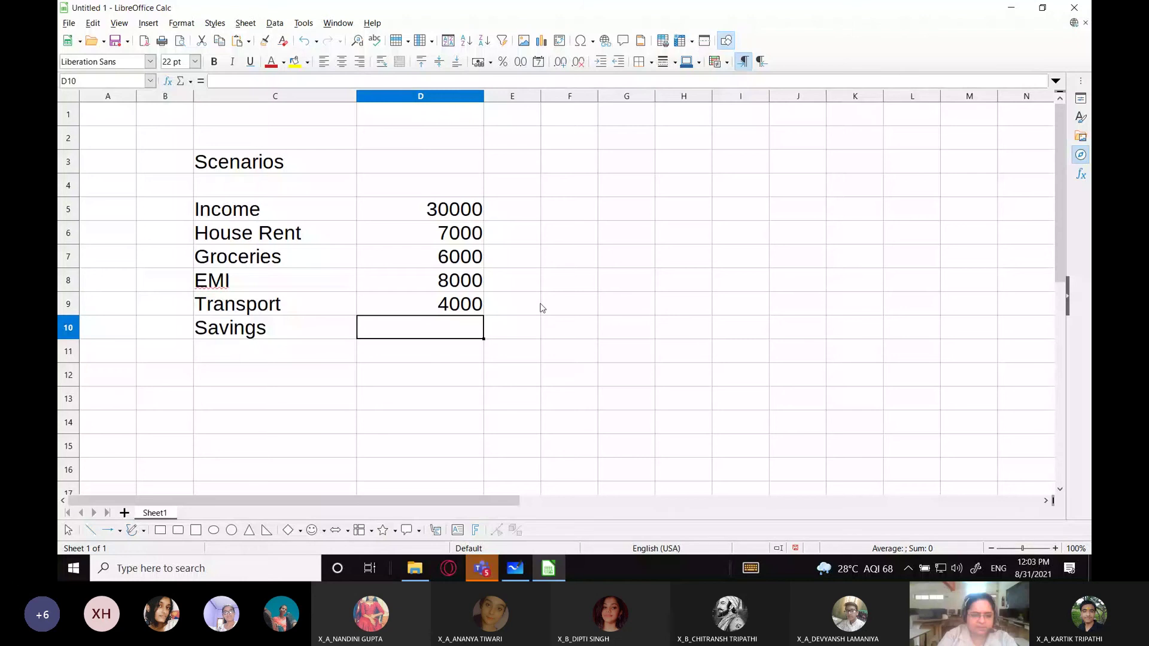
left_click_drag(269, 209, 405, 213)
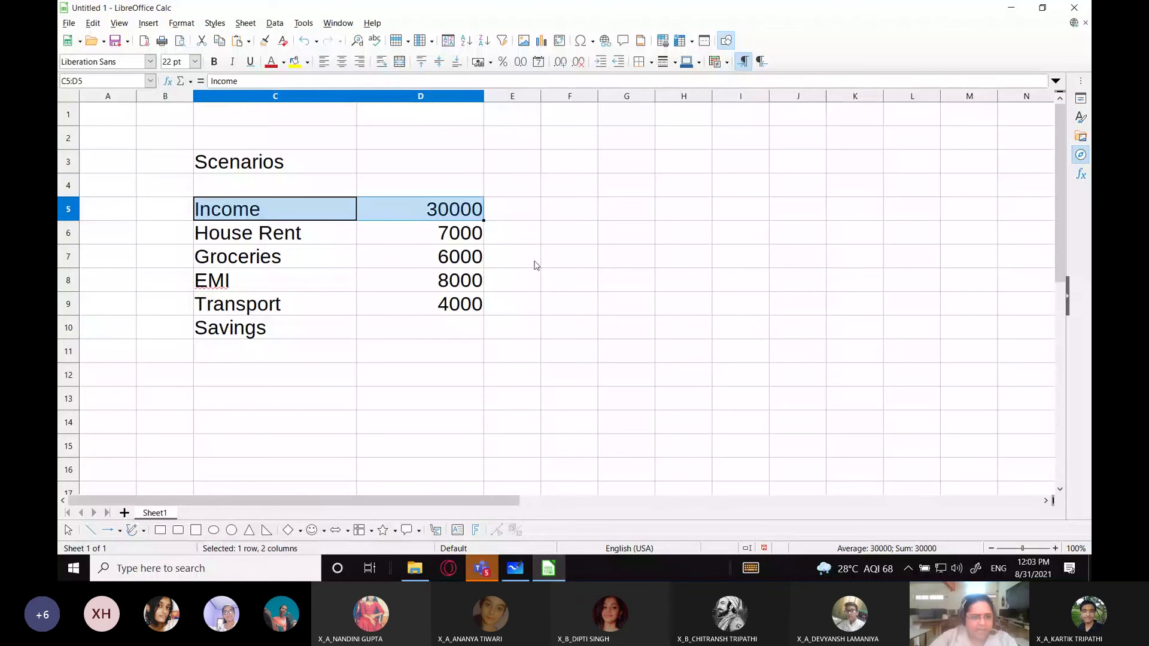
left_click_drag(258, 233, 394, 306)
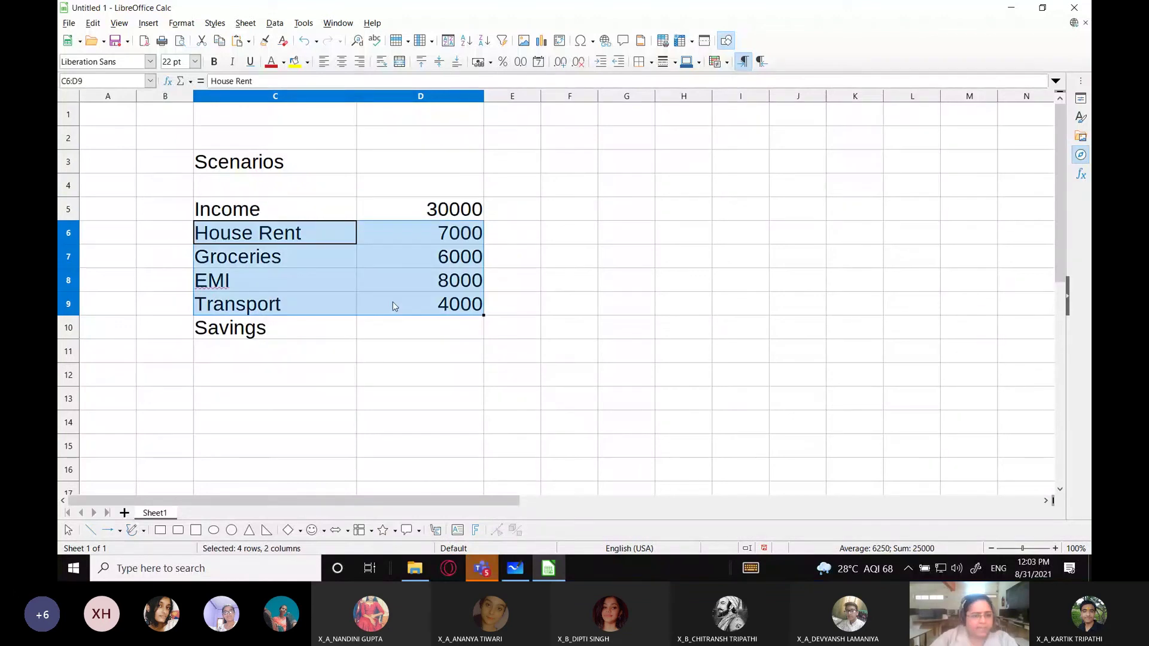
Step: Fill the Income row, C5:D5, with a green background
left_click(346, 202)
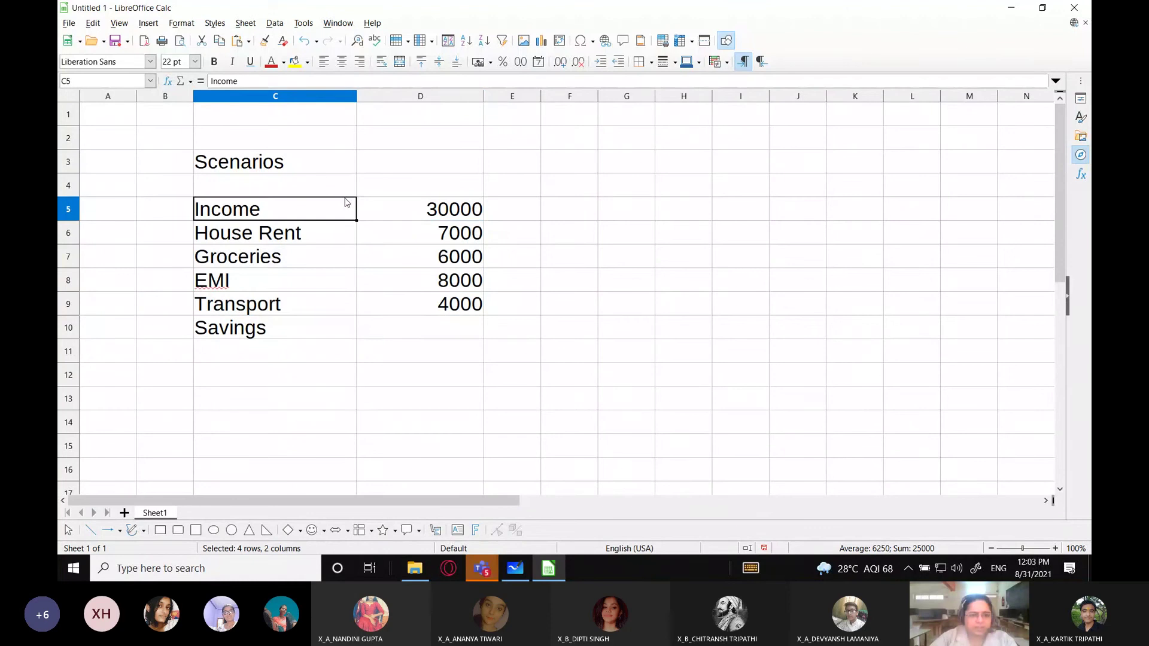
left_click_drag(346, 203, 419, 210)
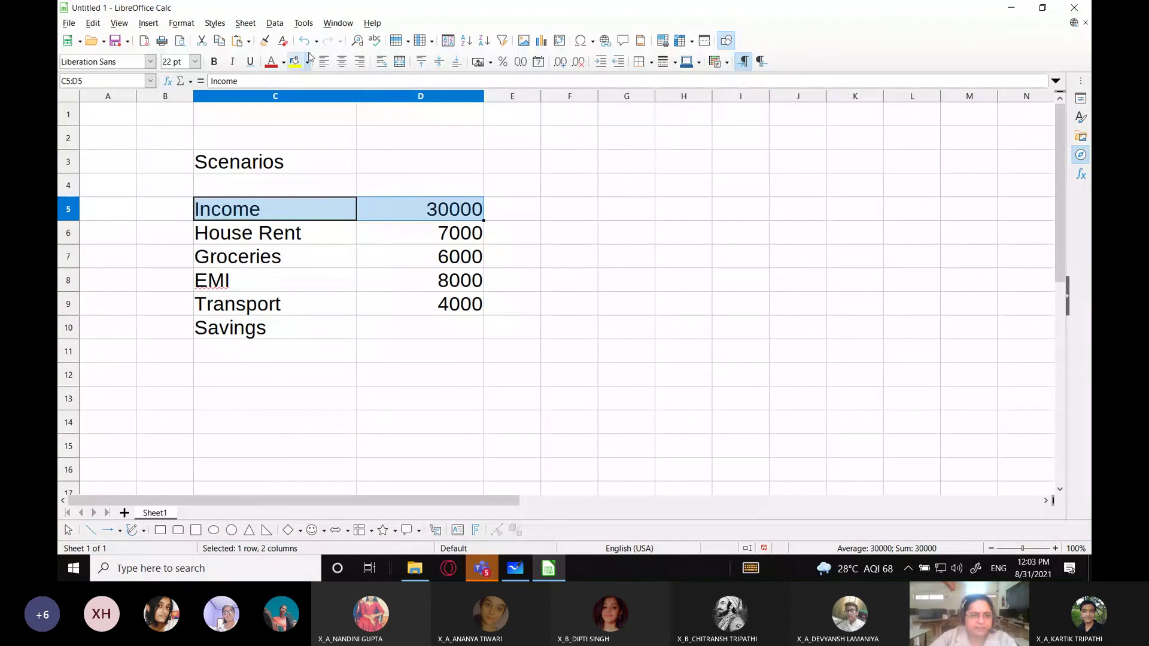
left_click(308, 61)
left_click(416, 149)
Step: Fill the expense rows C6:D9 with an orange background and the Savings row C10:D10 with light blue
left_click(310, 248)
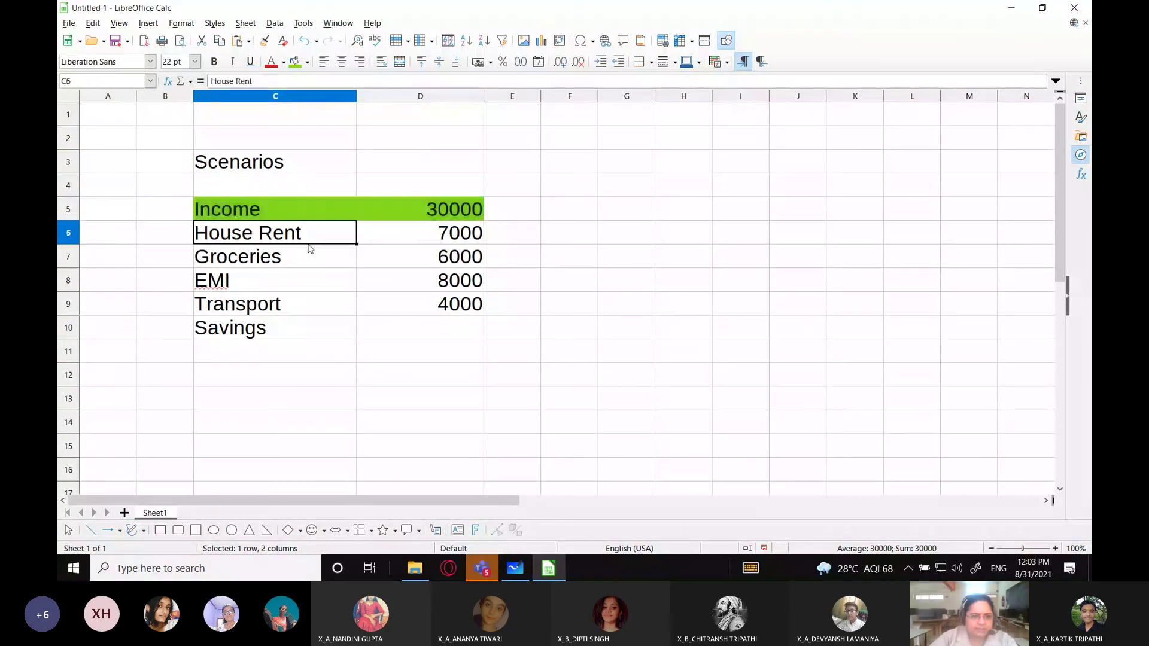
left_click_drag(310, 248, 400, 306)
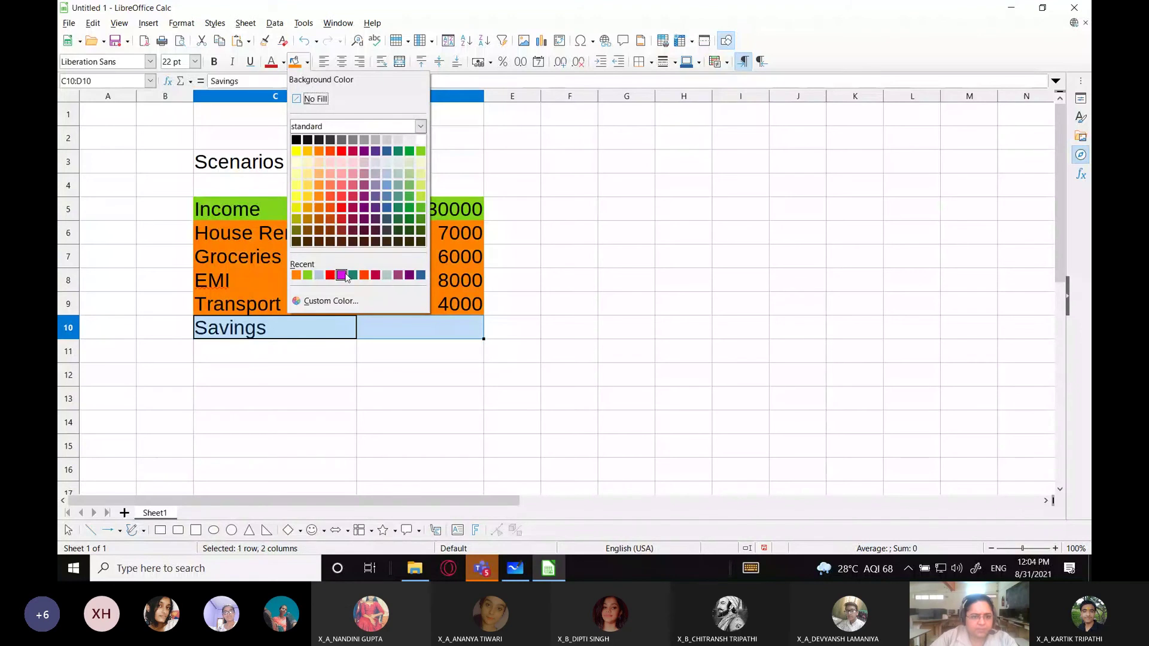
left_click(387, 184)
left_click(563, 398)
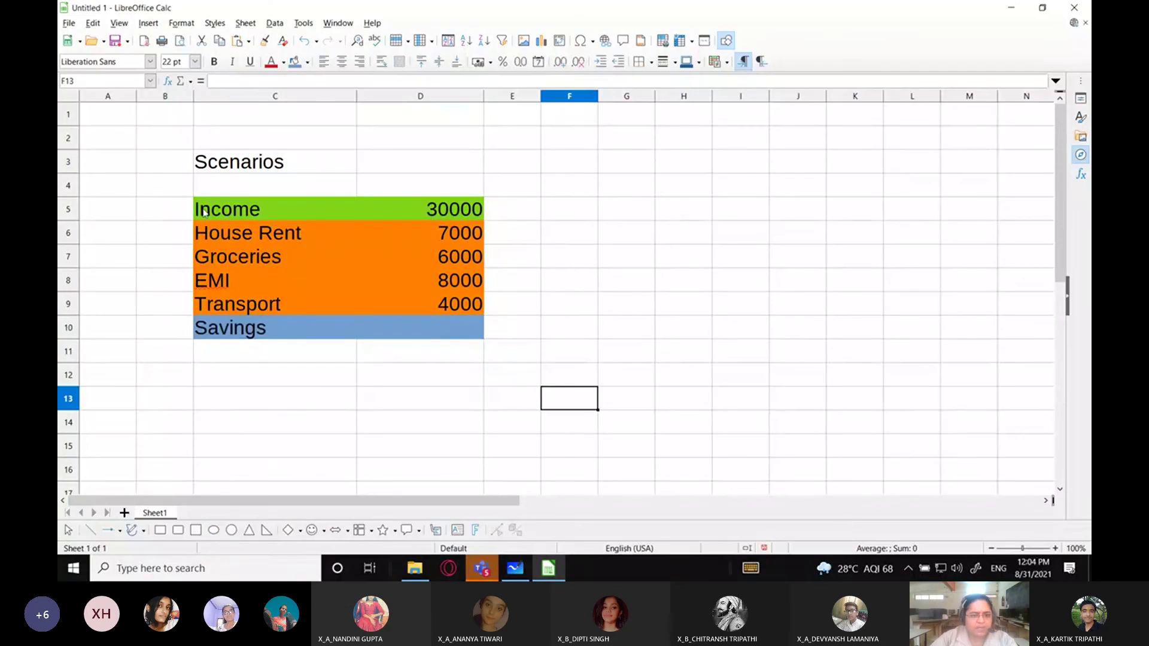
left_click_drag(222, 214, 296, 242)
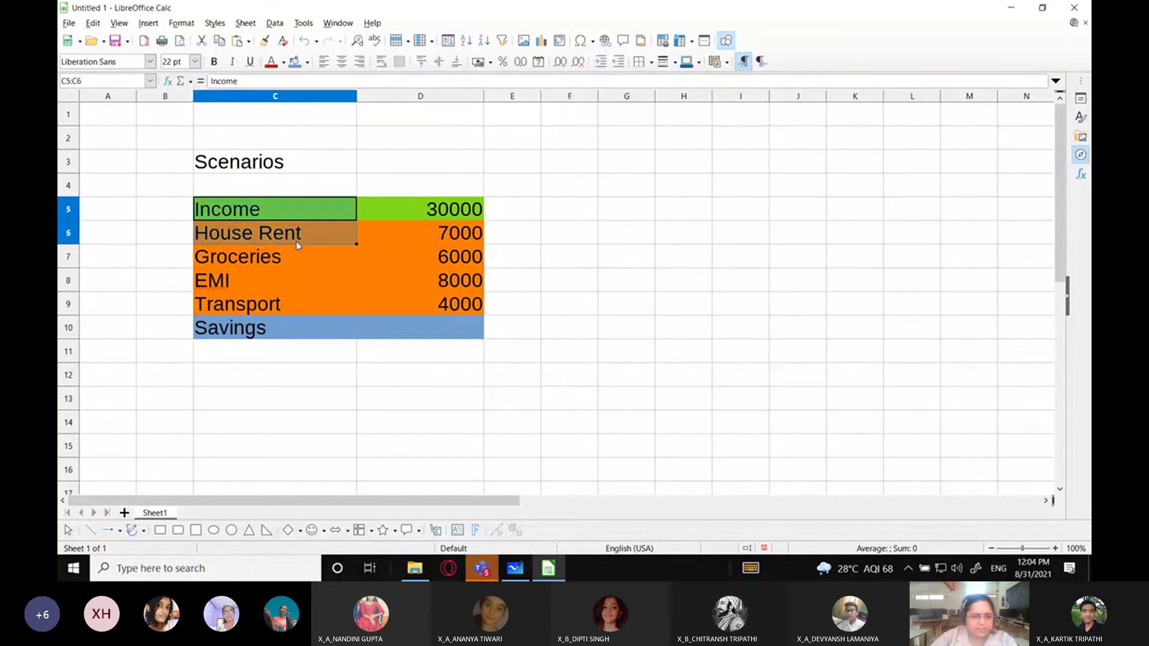
left_click(359, 215)
left_click(233, 215)
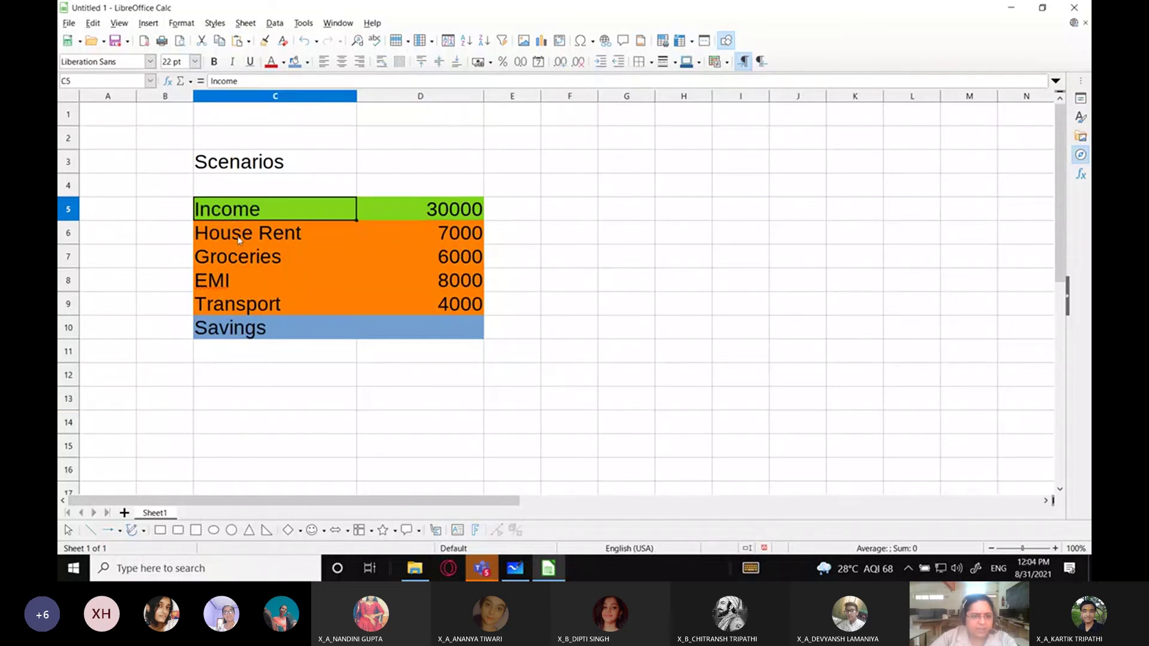
left_click_drag(239, 238, 397, 307)
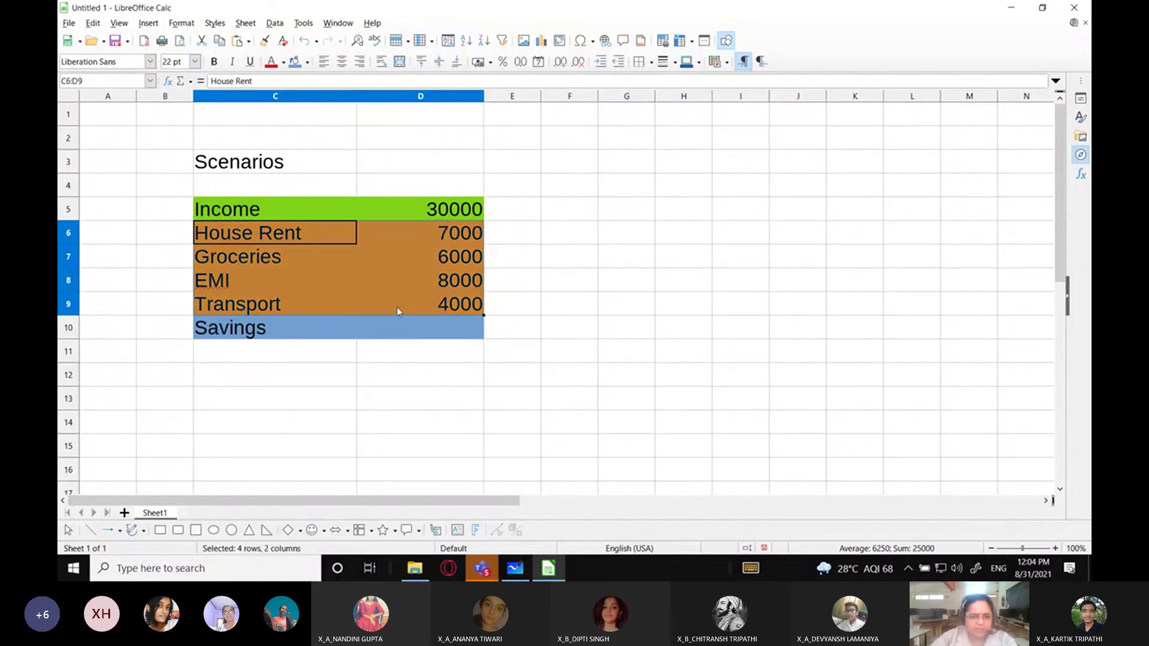
Step: Calculate the savings in D10 as income minus total expenses with the formula =D5-SUM(D6:D9)
left_click(410, 337)
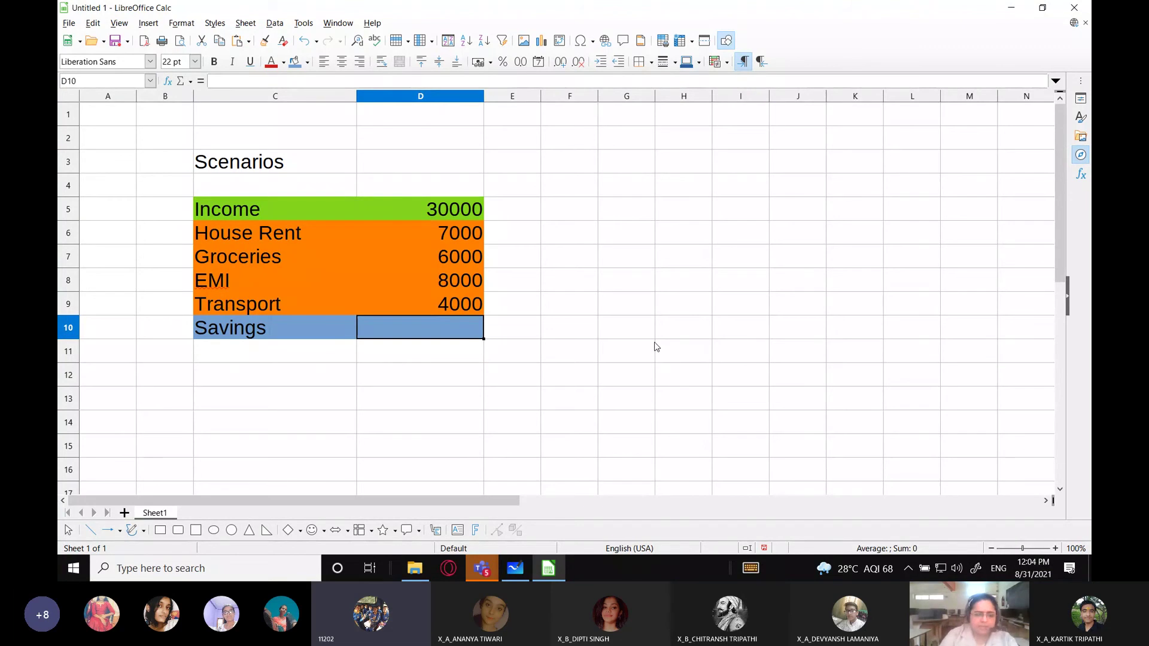
type("=")
key("Up")
key("Up")
key("Up")
key("Up")
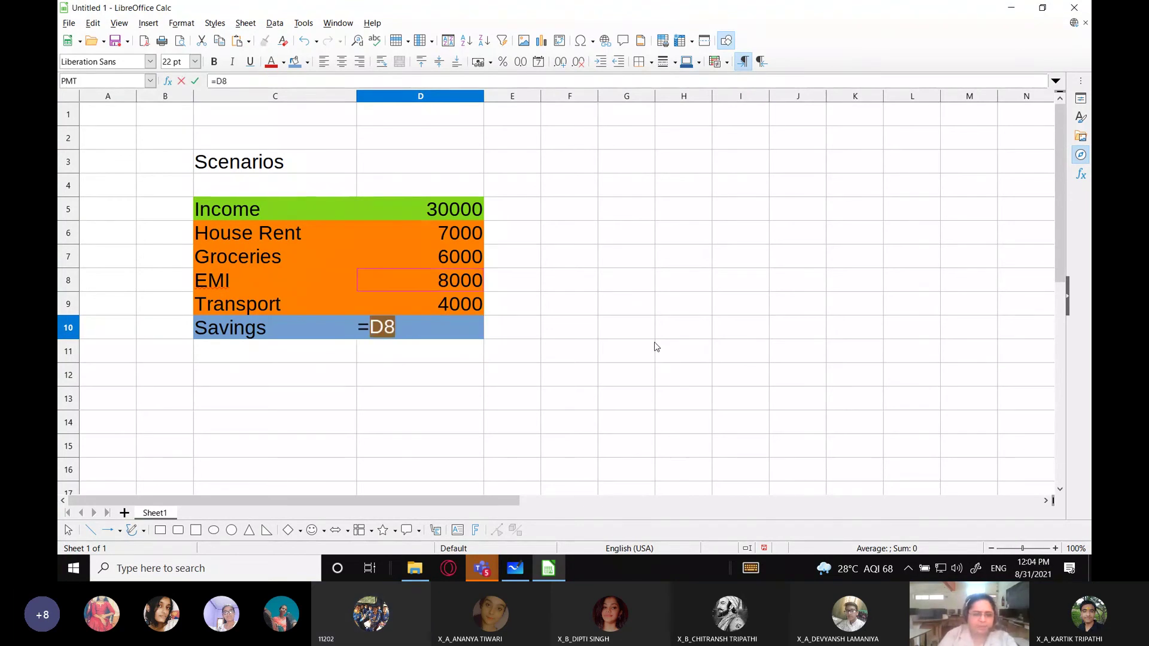
key("Up")
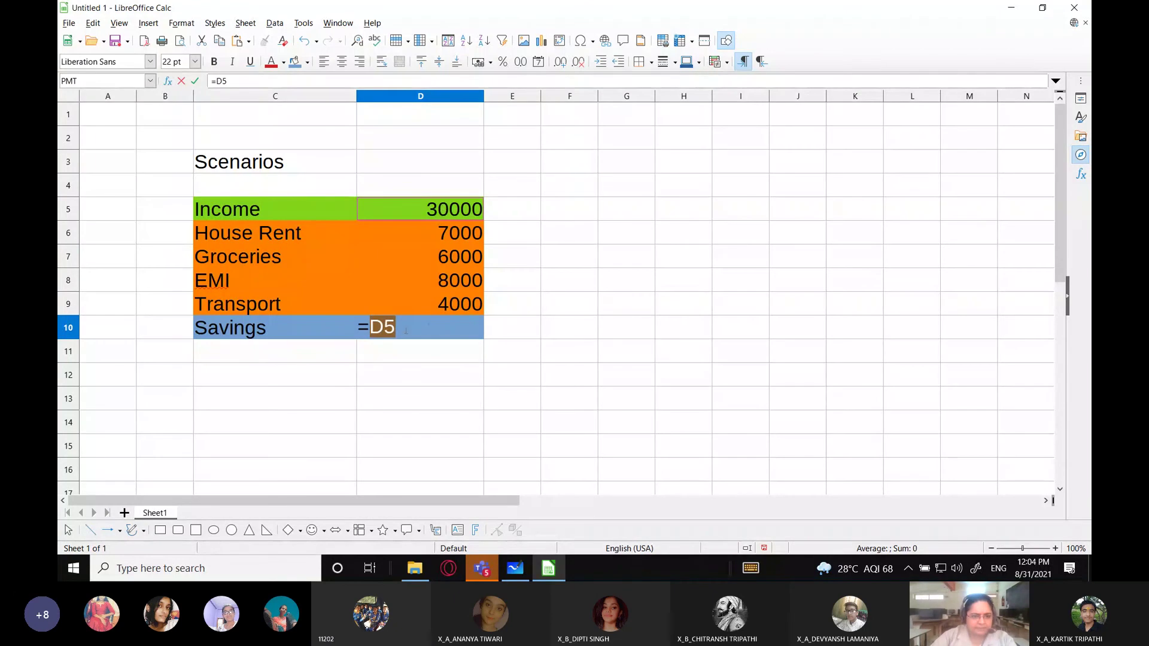
left_click(420, 328)
type("-(")
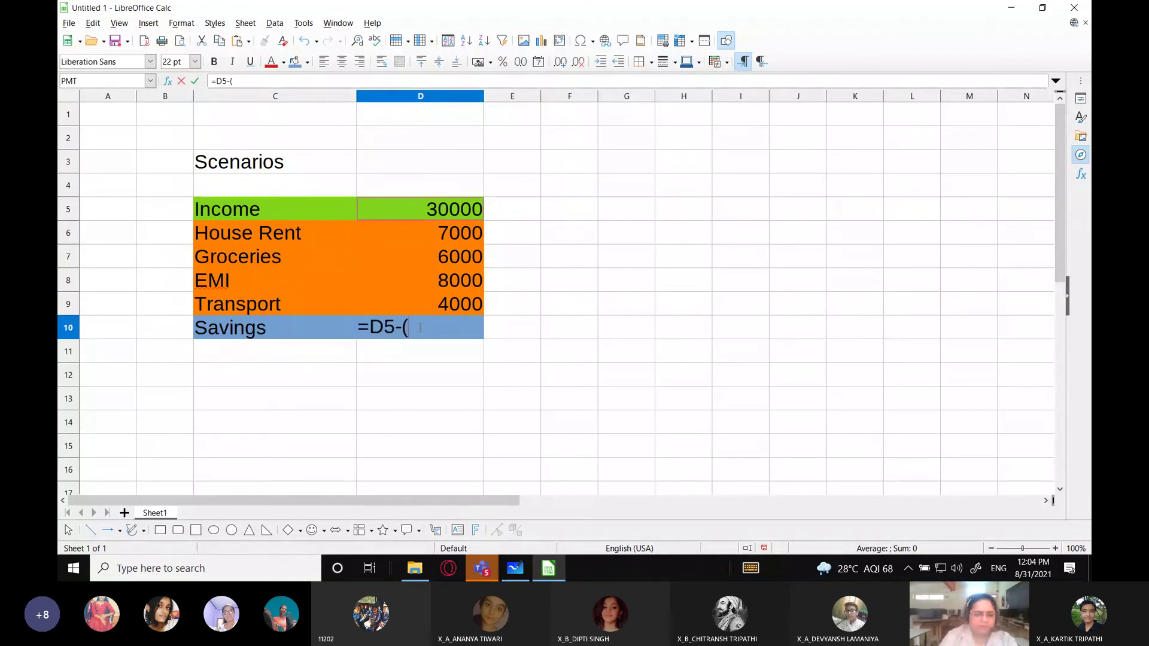
key("BackSpace")
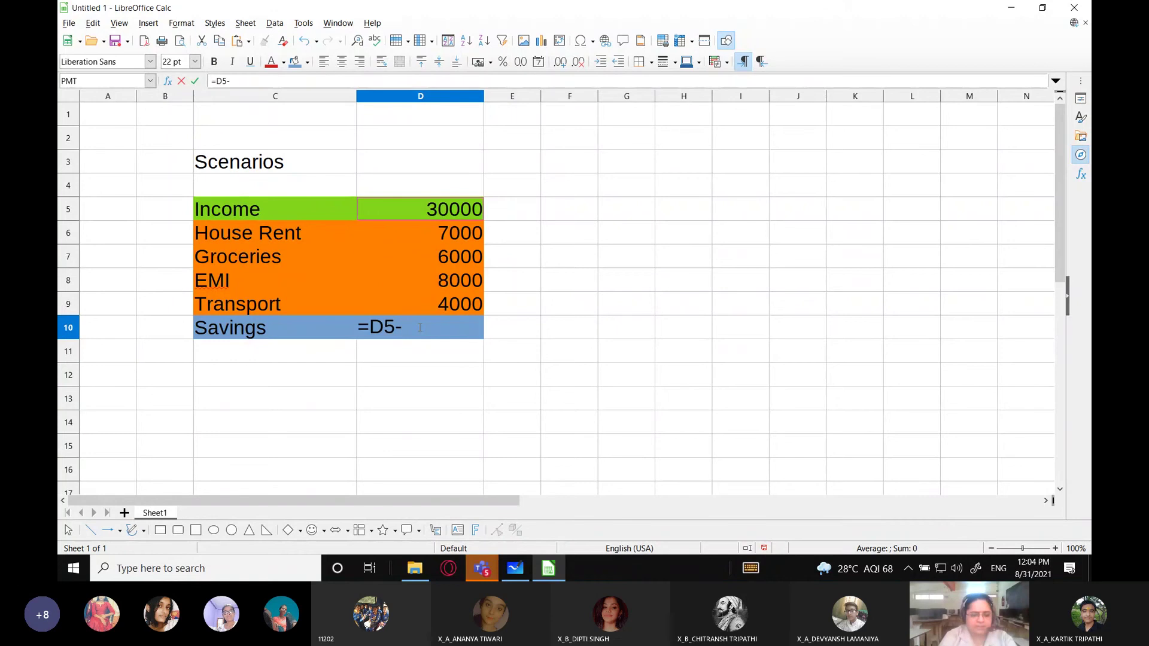
type("sum(")
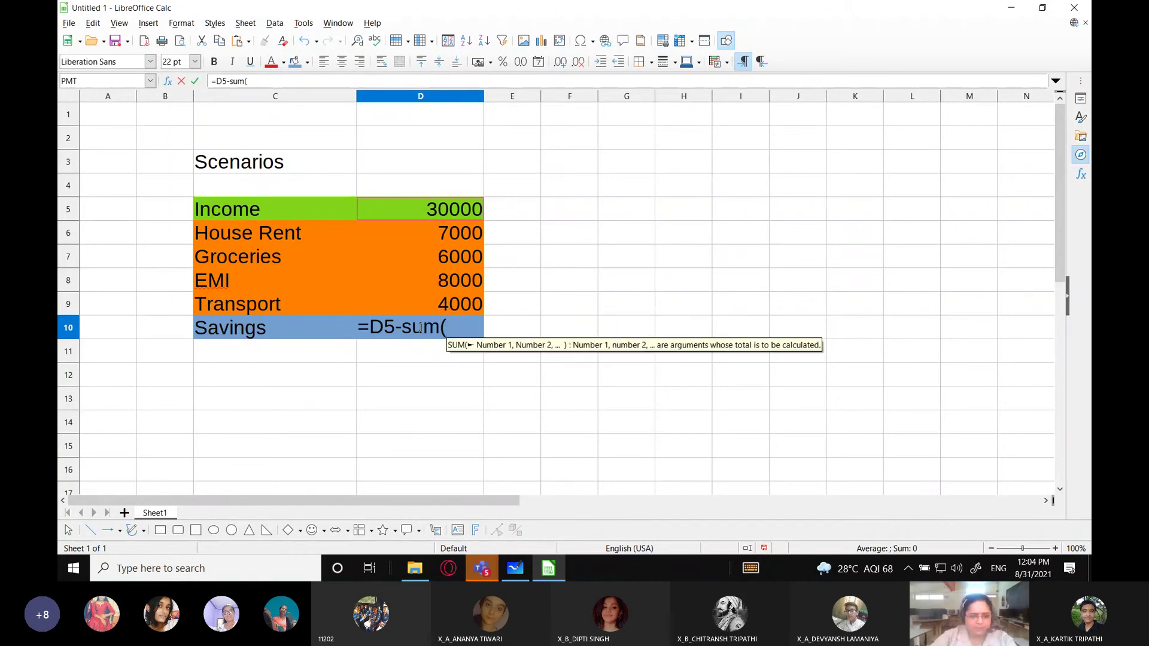
left_click_drag(449, 243, 448, 307)
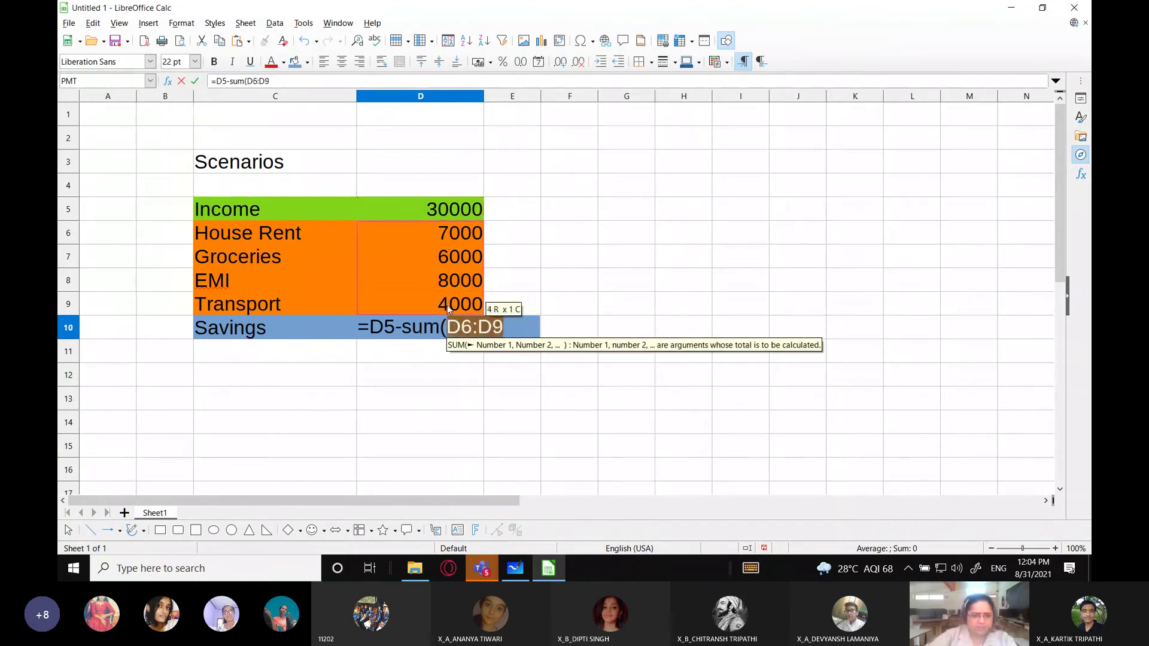
type(")")
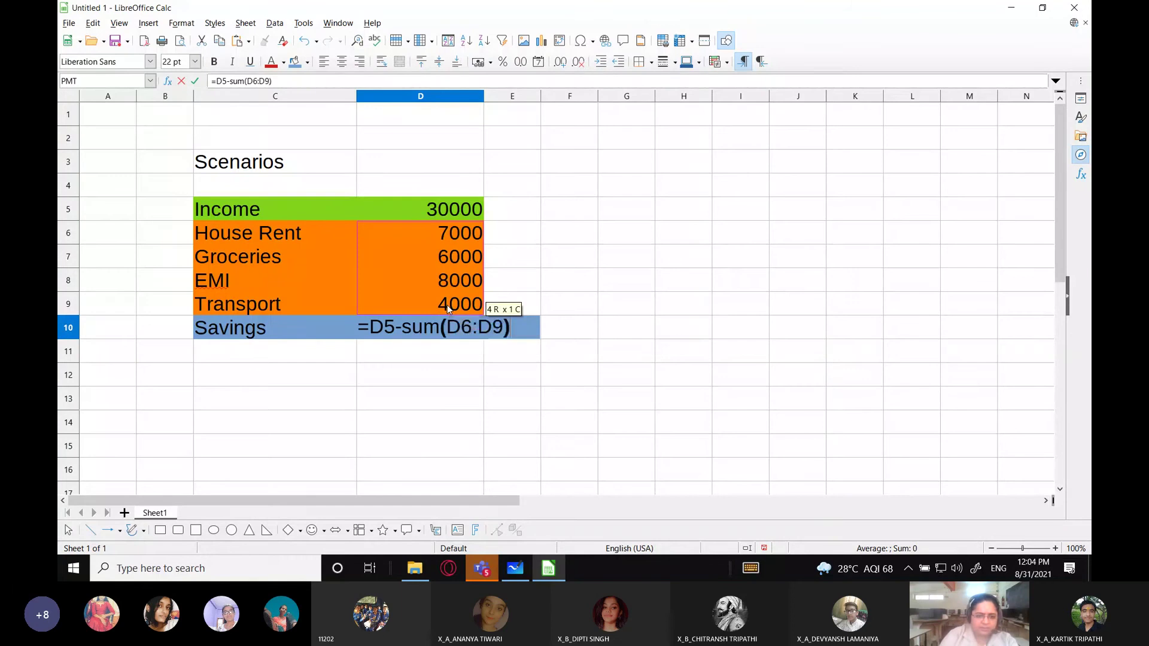
key("Return")
left_click(433, 333)
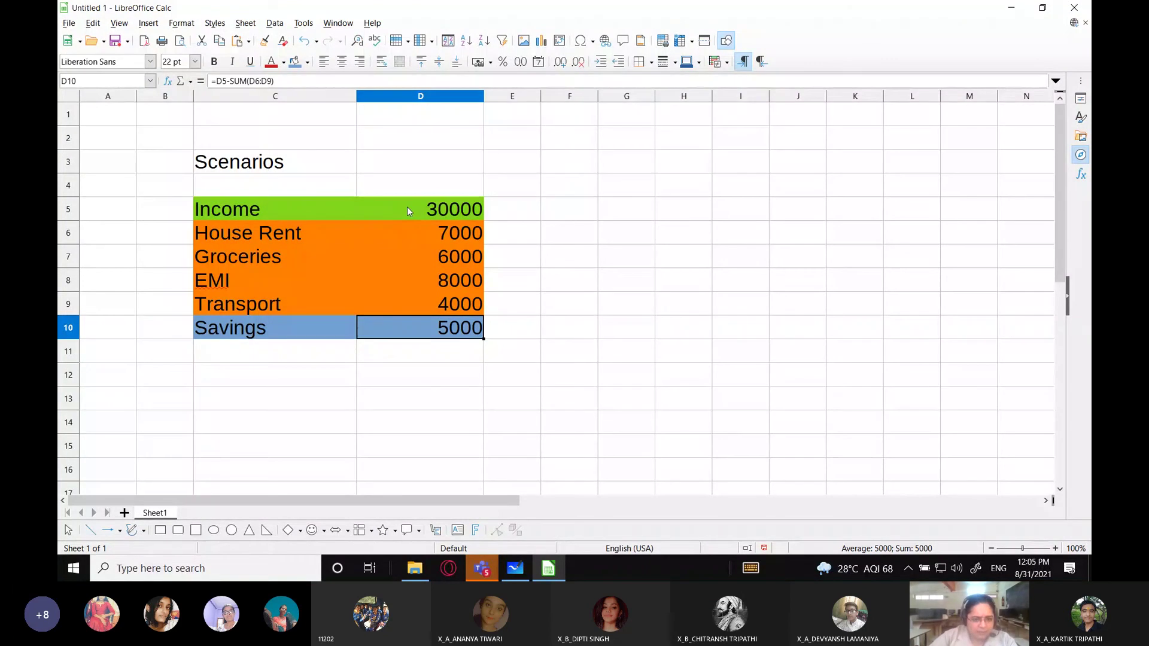
Step: Start a new scenario for the amounts in D5:D10 and name it Normal_Expenditure
left_click_drag(407, 206, 407, 331)
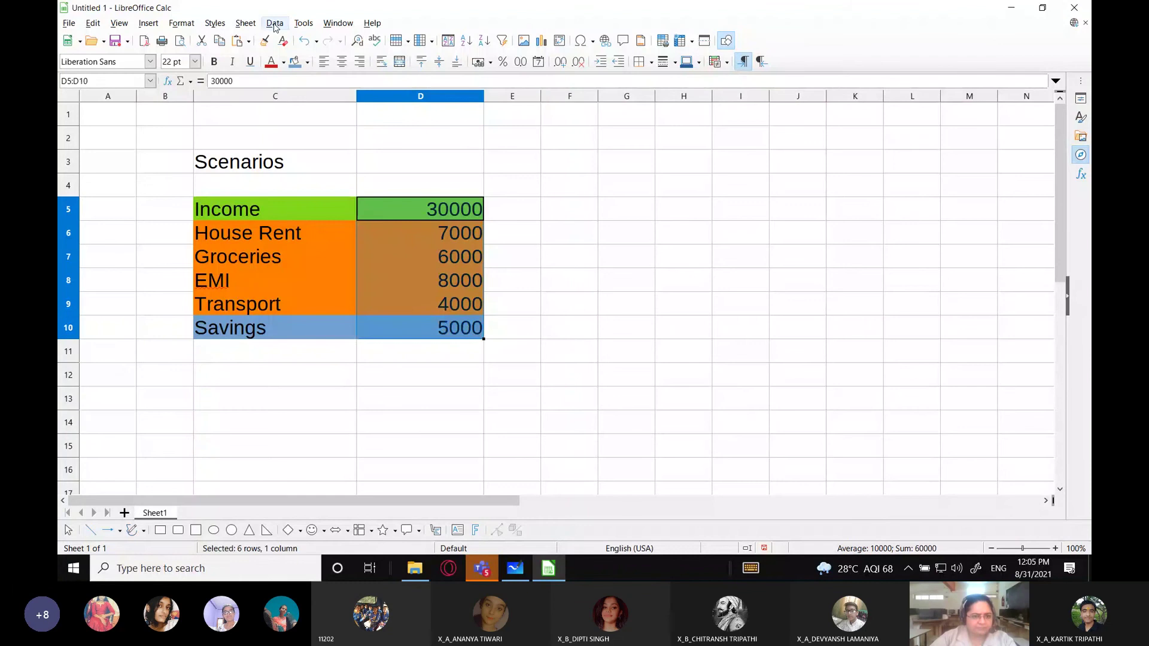
left_click(303, 23)
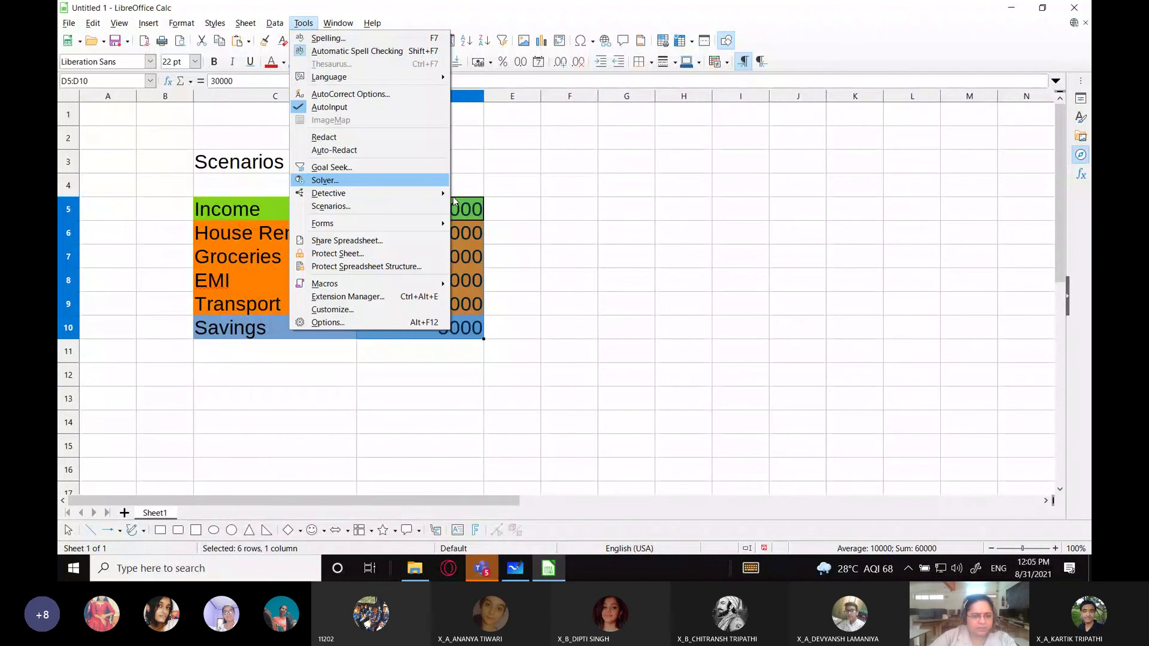
left_click(443, 206)
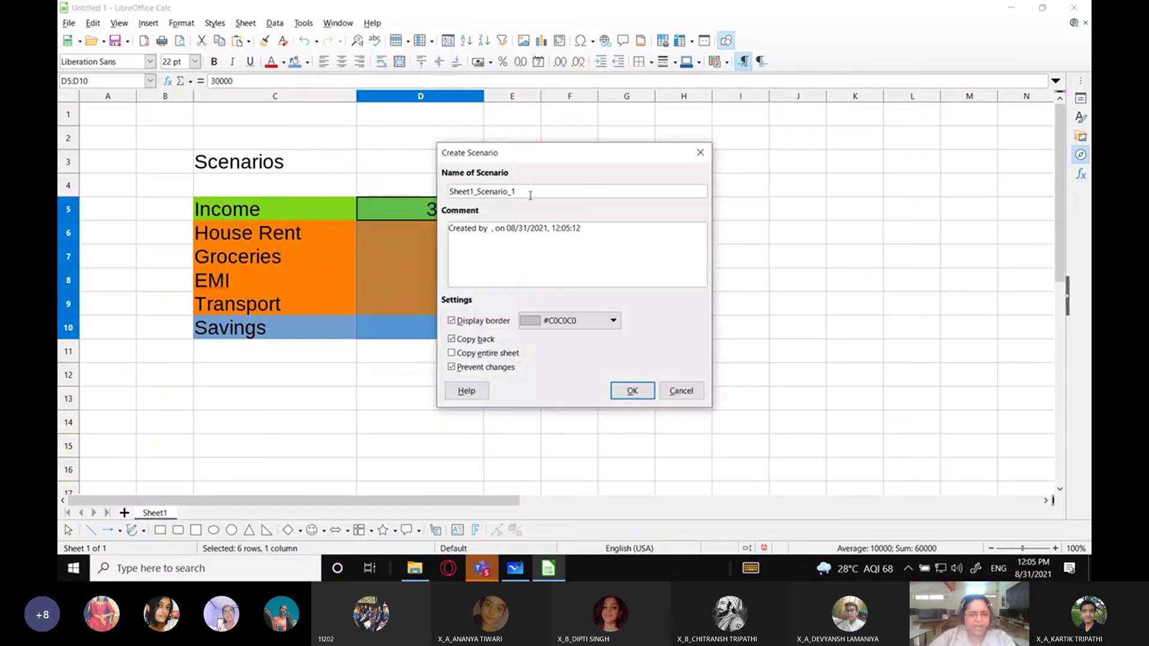
left_click_drag(516, 191, 369, 180)
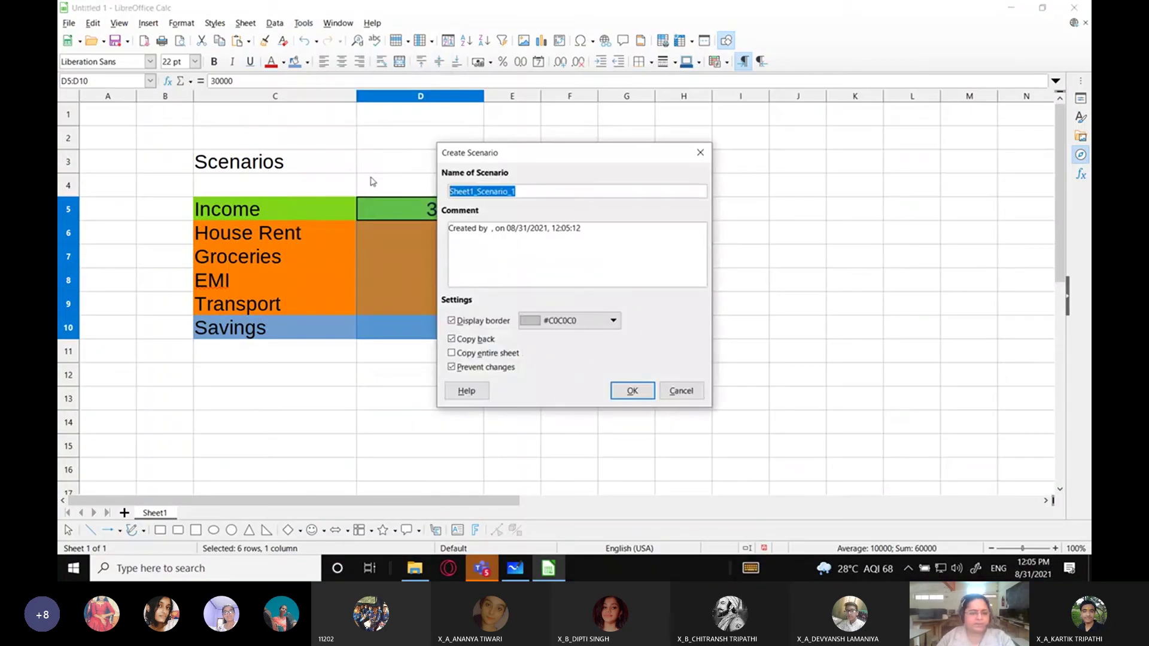
left_click(70, 570)
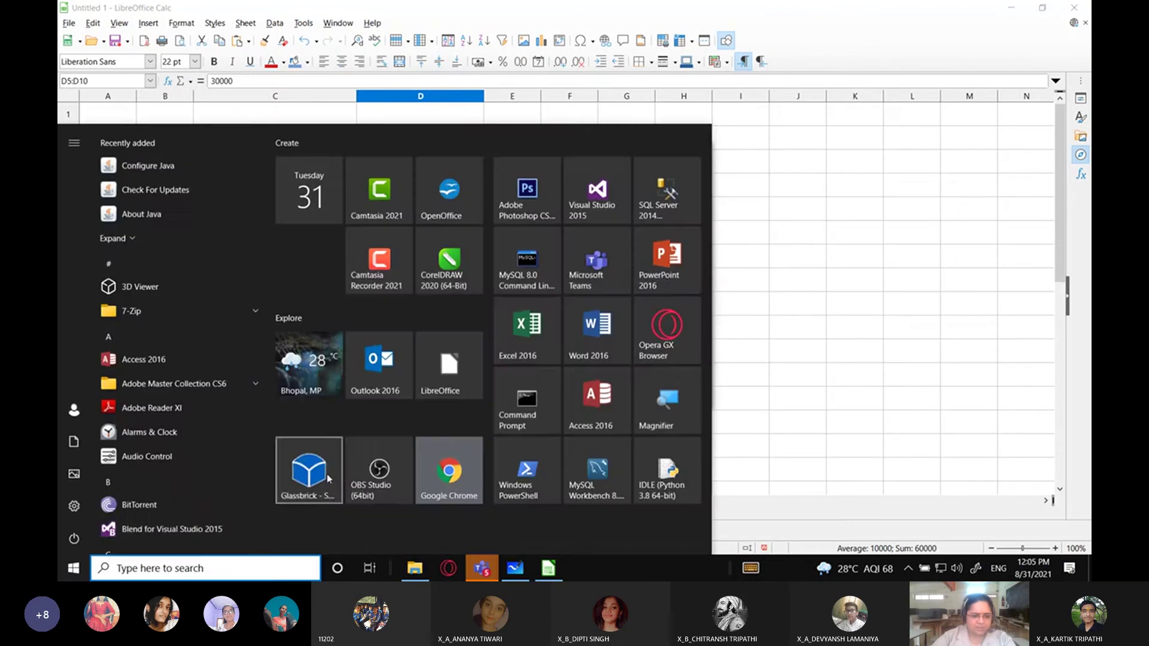
left_click(736, 343)
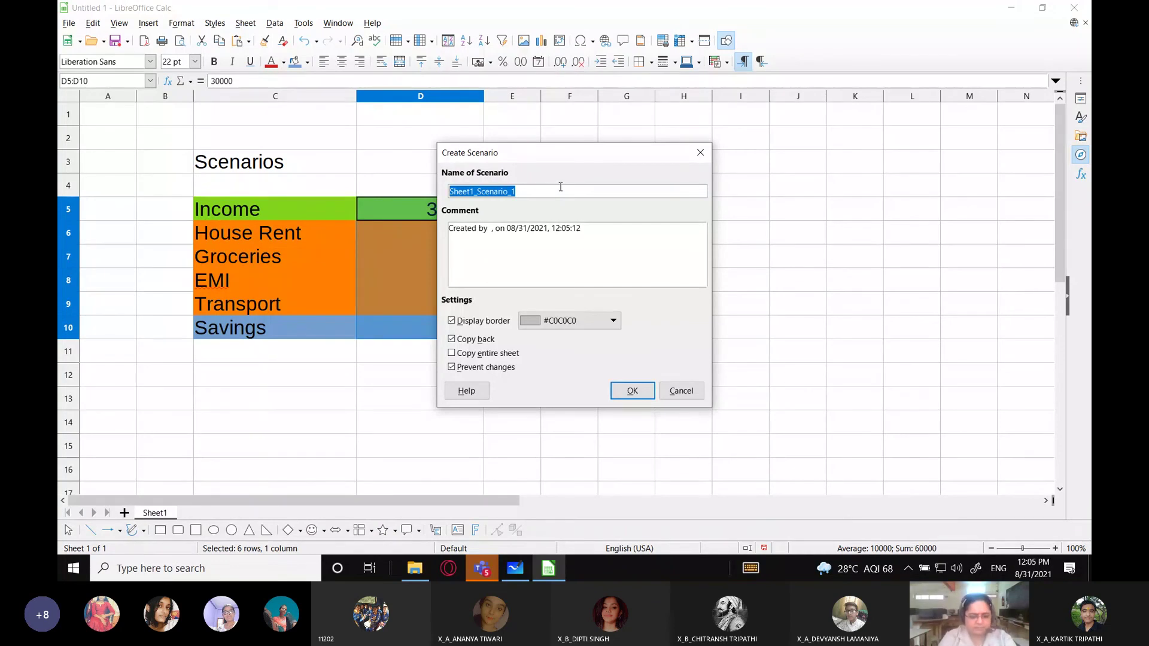
type("Normal_Expendi")
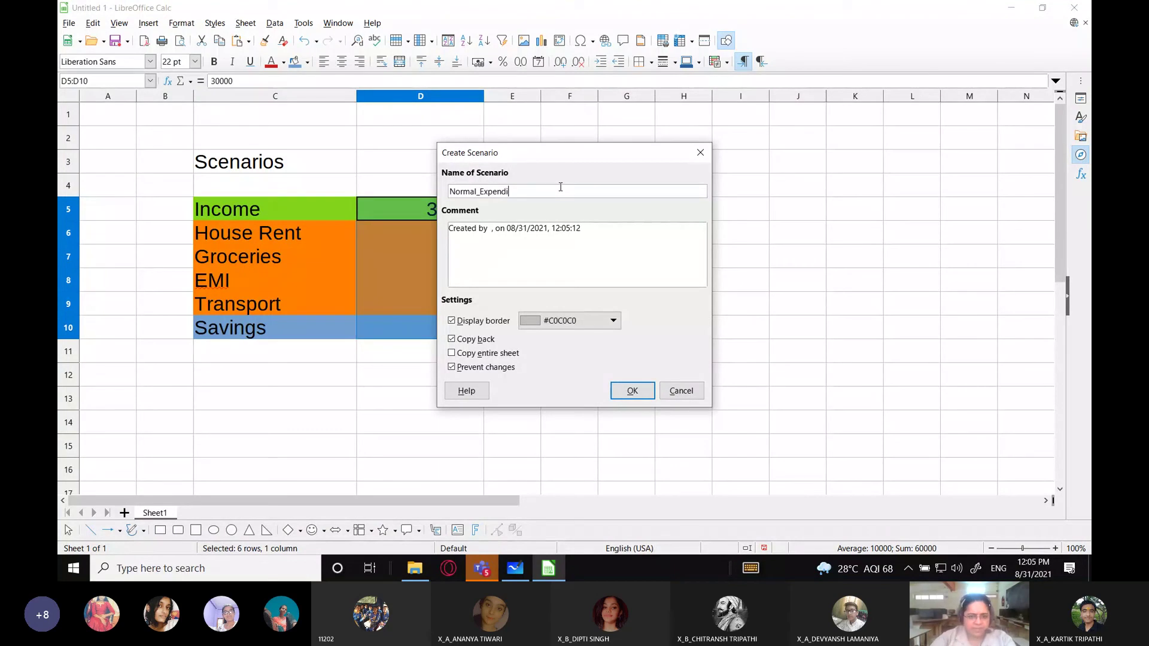
type("ture")
Step: Set the scenario comment to "When I am spending normal amount of money on my monthly expenditures." and turn off Copy back and Prevent changes
triple_click(596, 228)
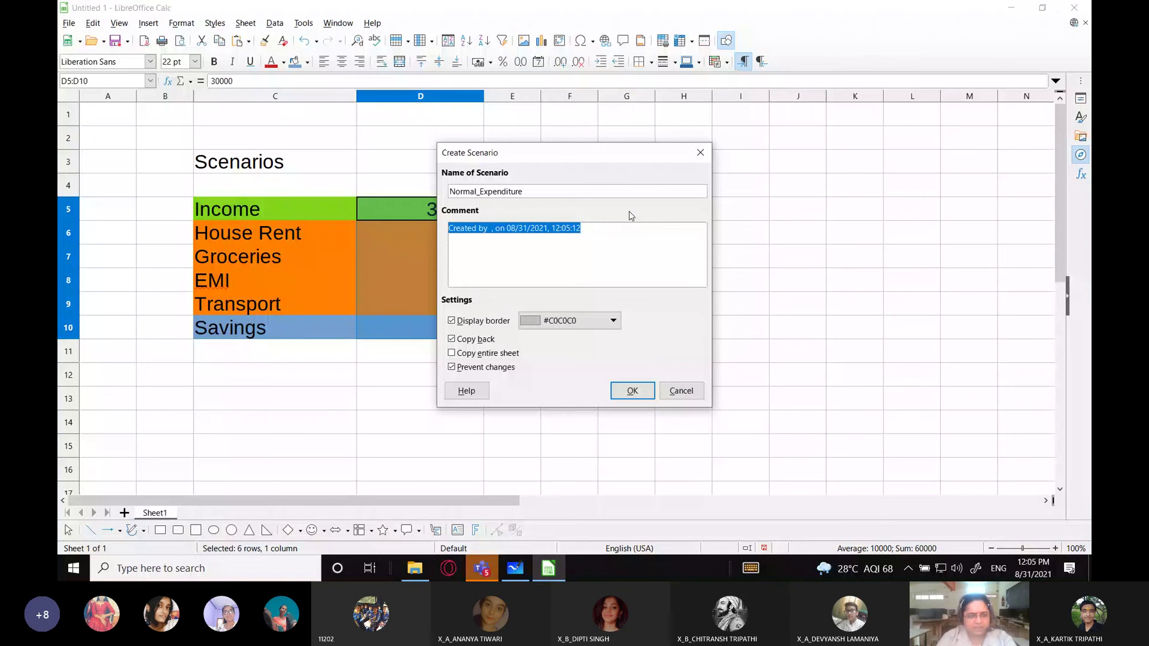
left_click_drag(571, 158, 690, 152)
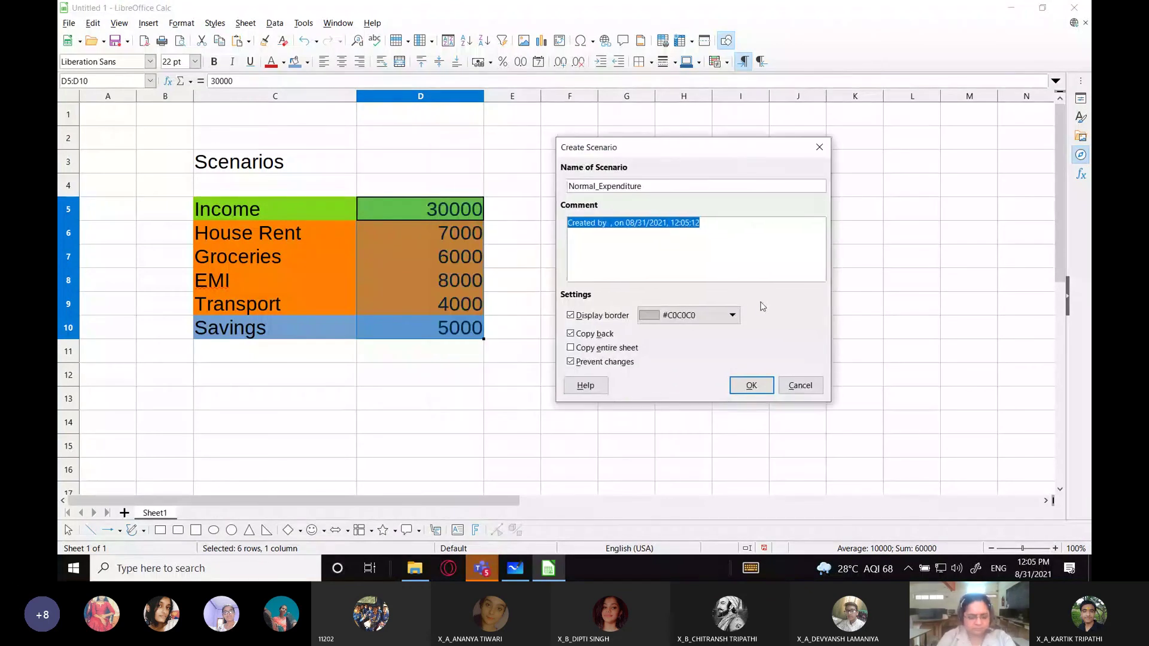
type("When I am spending")
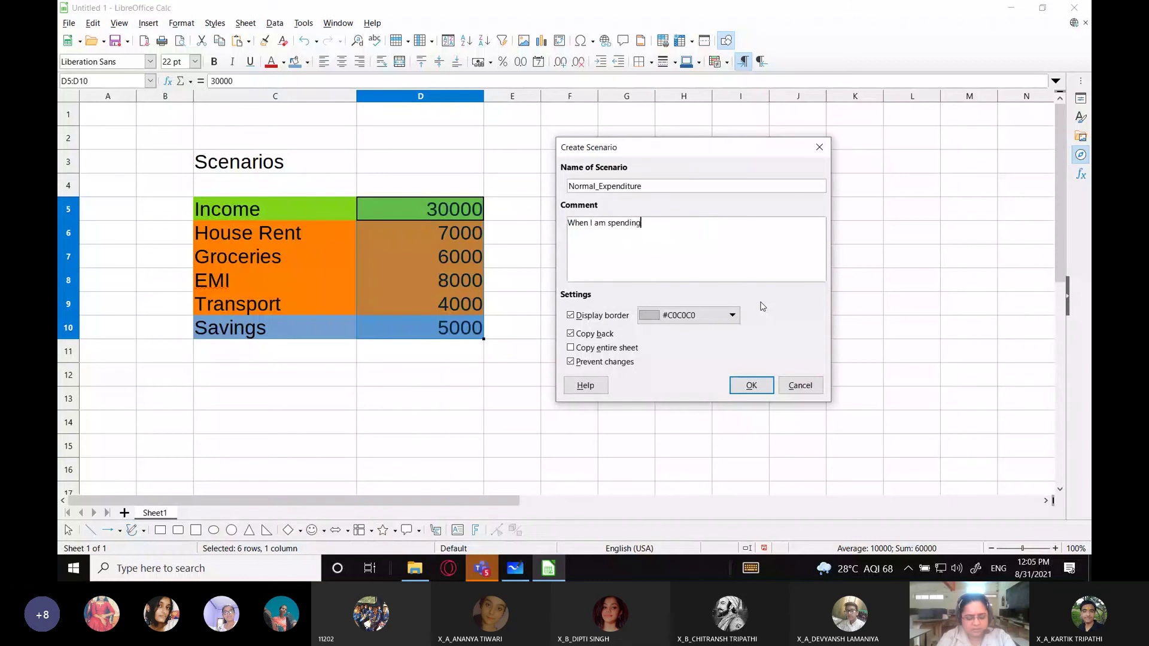
type(" normal")
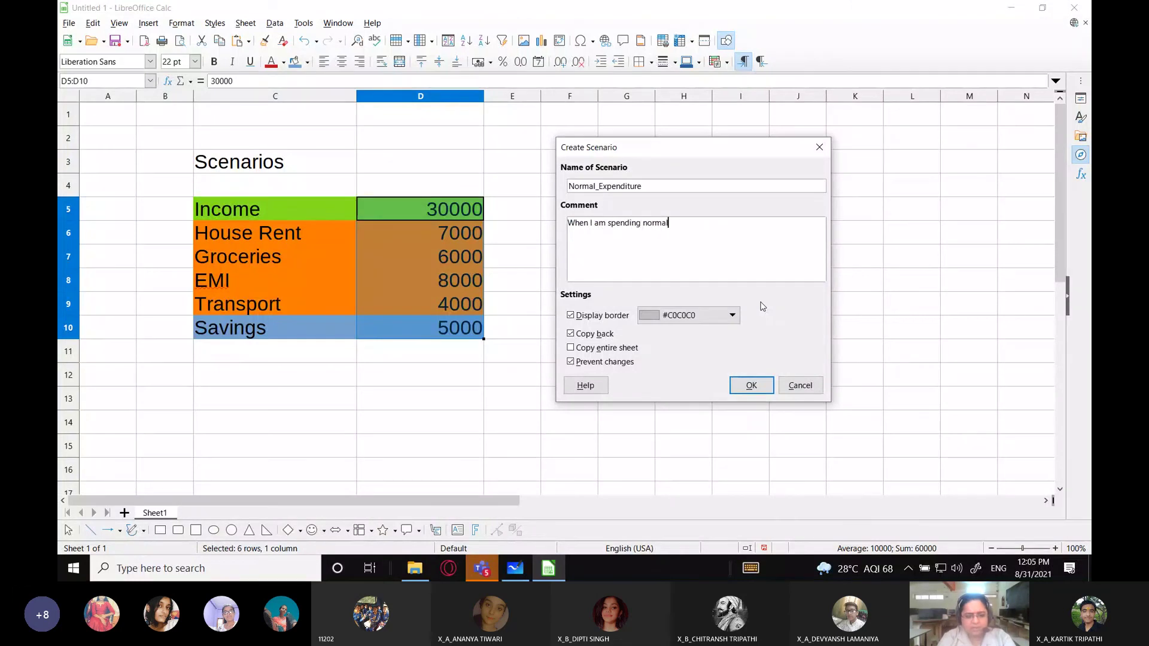
type(" amoun")
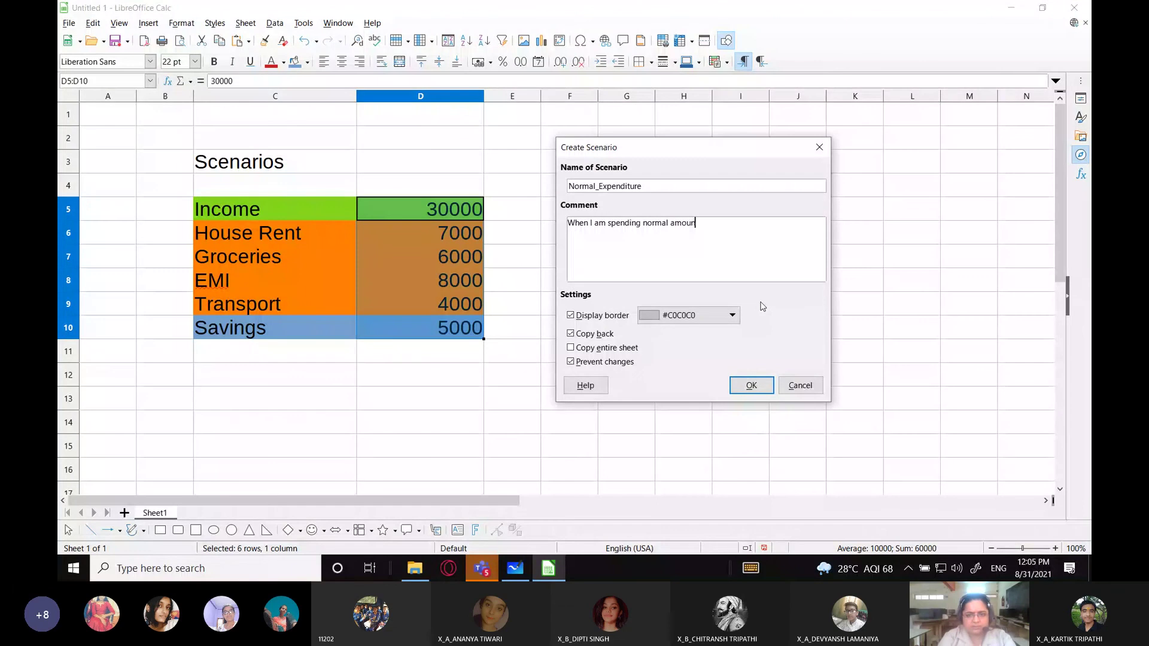
type("t of money on my month")
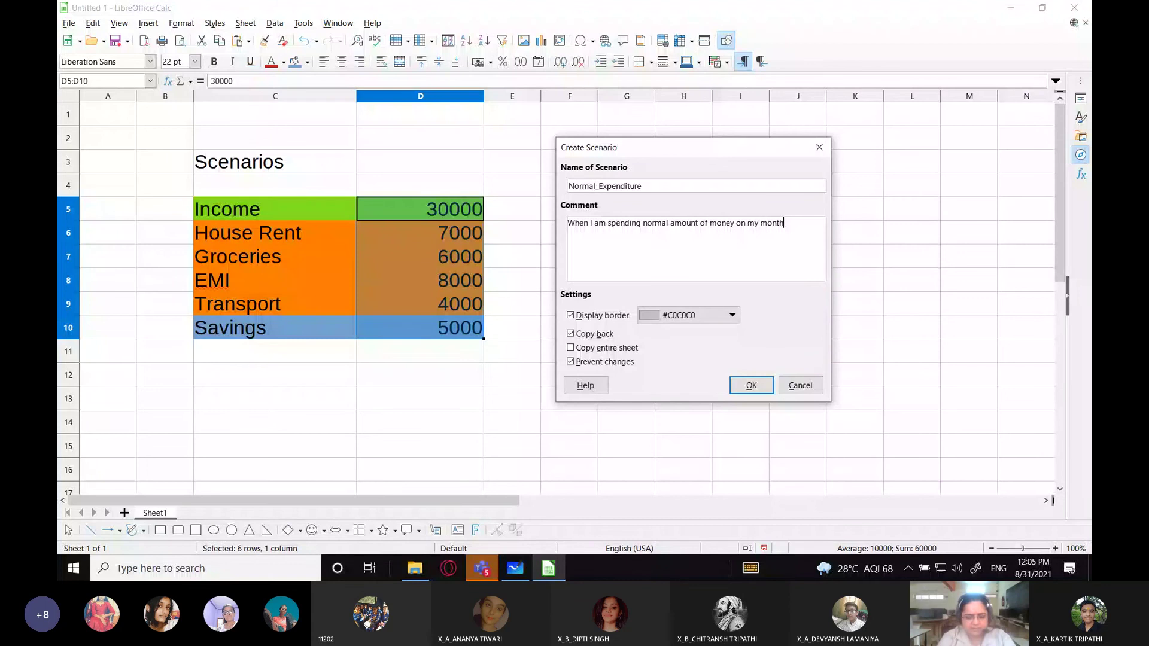
type("ly expend")
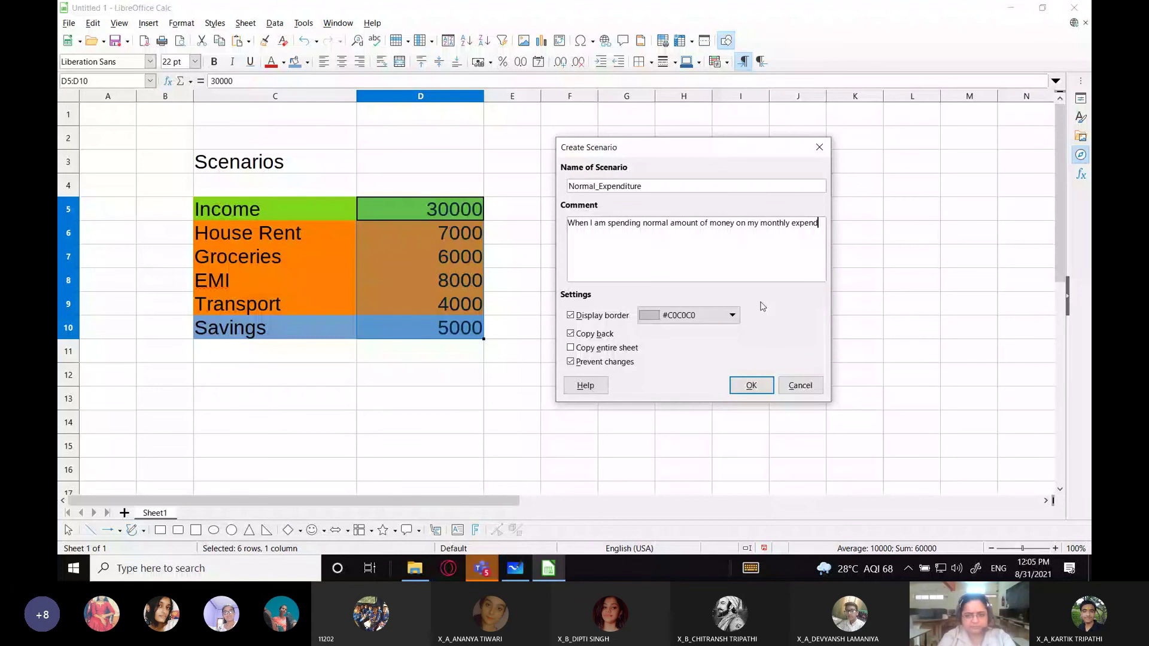
type("itures.")
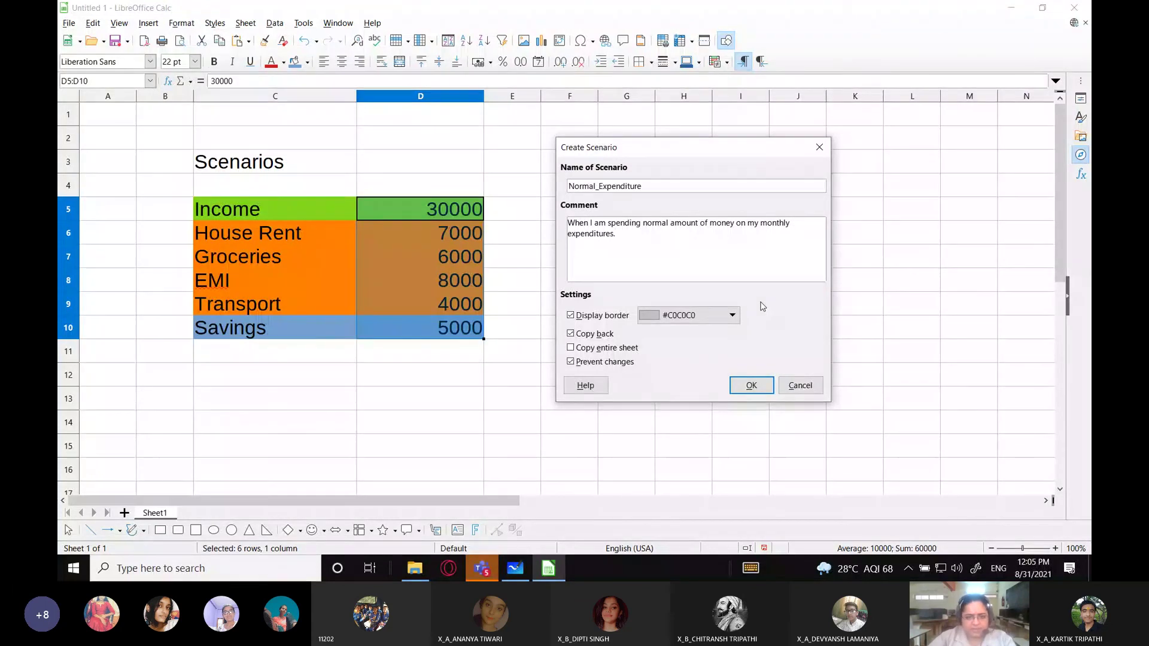
left_click(570, 334)
left_click(571, 362)
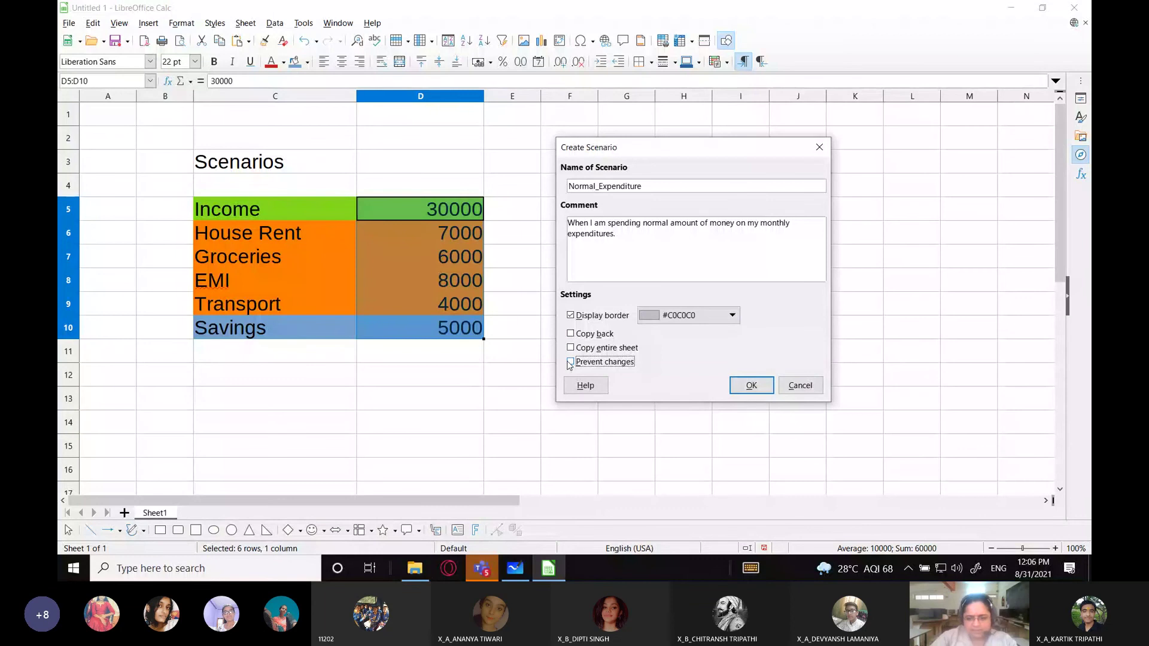
Step: Exit the Glassbrick magnifier running in the background and launch it again
left_click(908, 571)
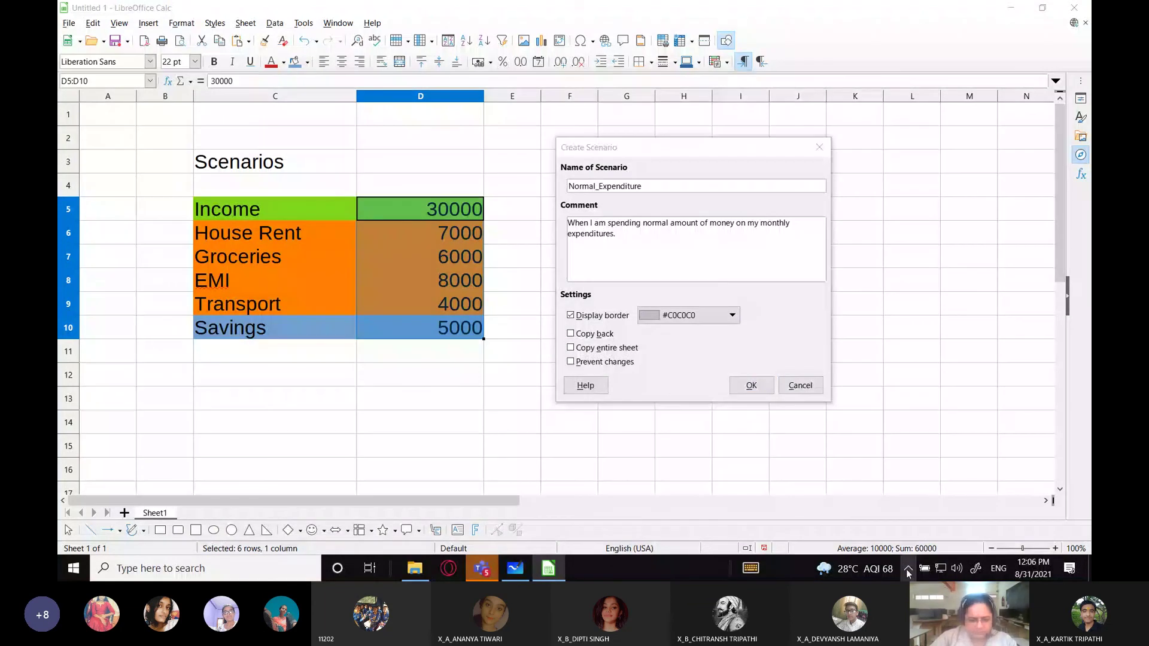
left_click(671, 372)
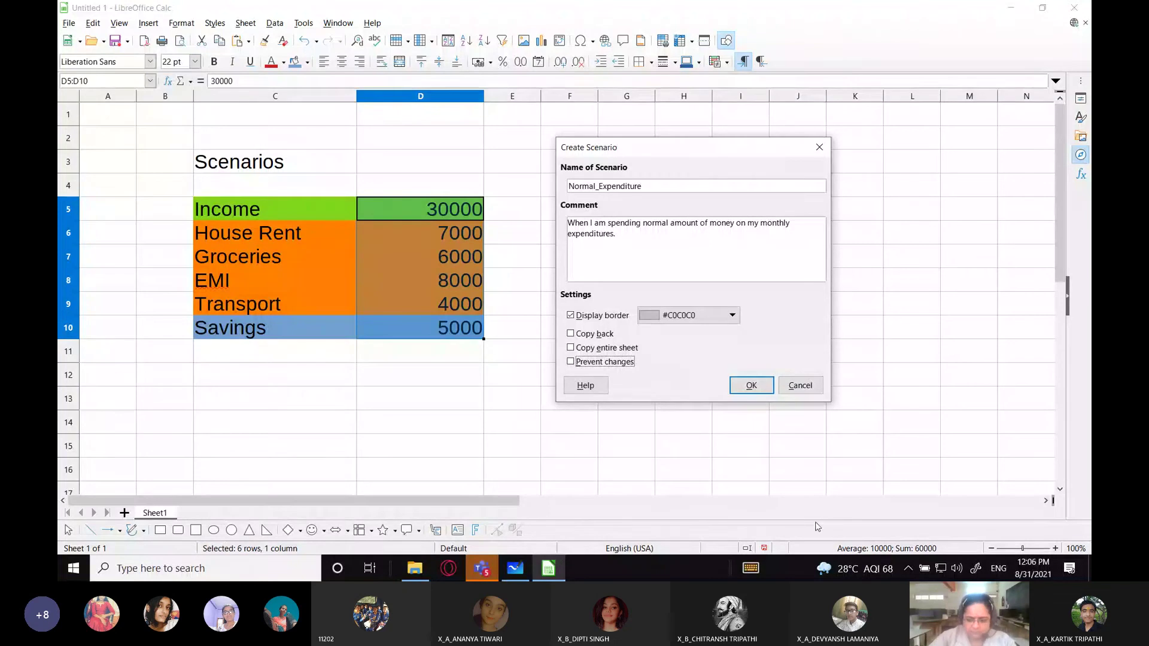
left_click(905, 570)
right_click(881, 541)
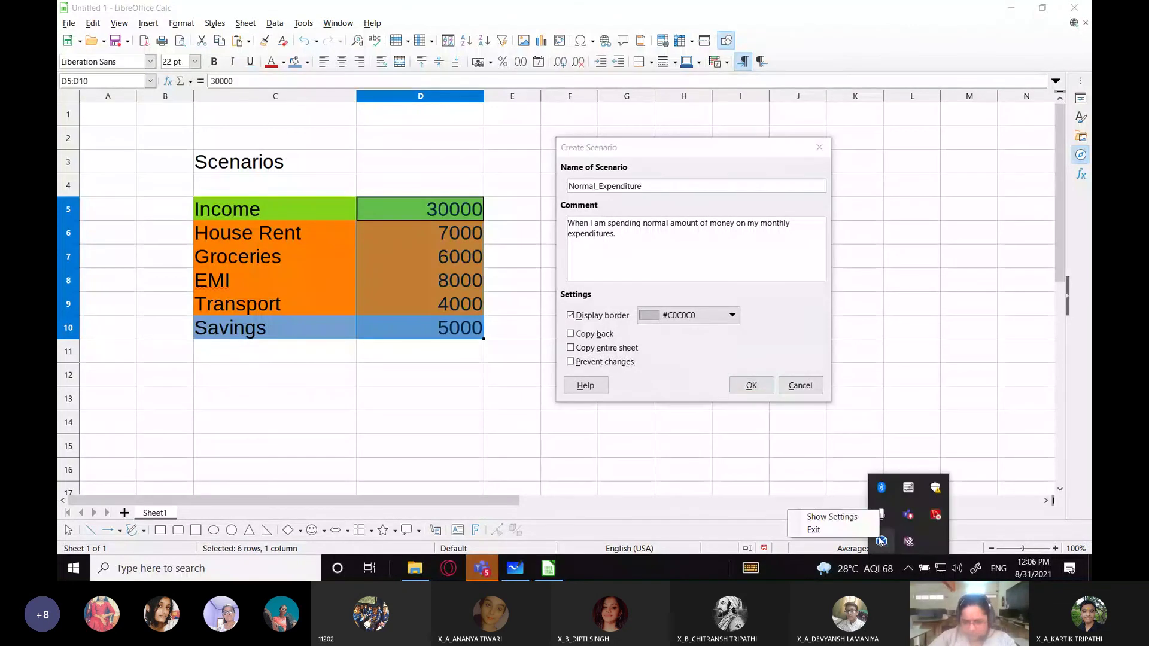
left_click(834, 531)
left_click(70, 569)
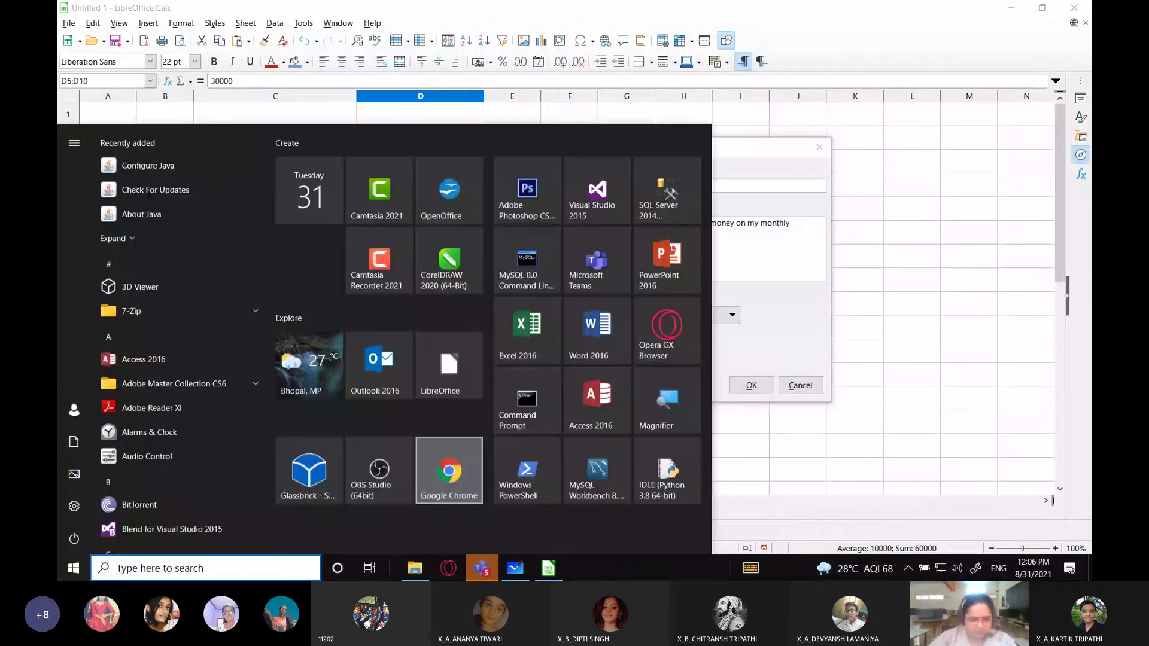
left_click(309, 470)
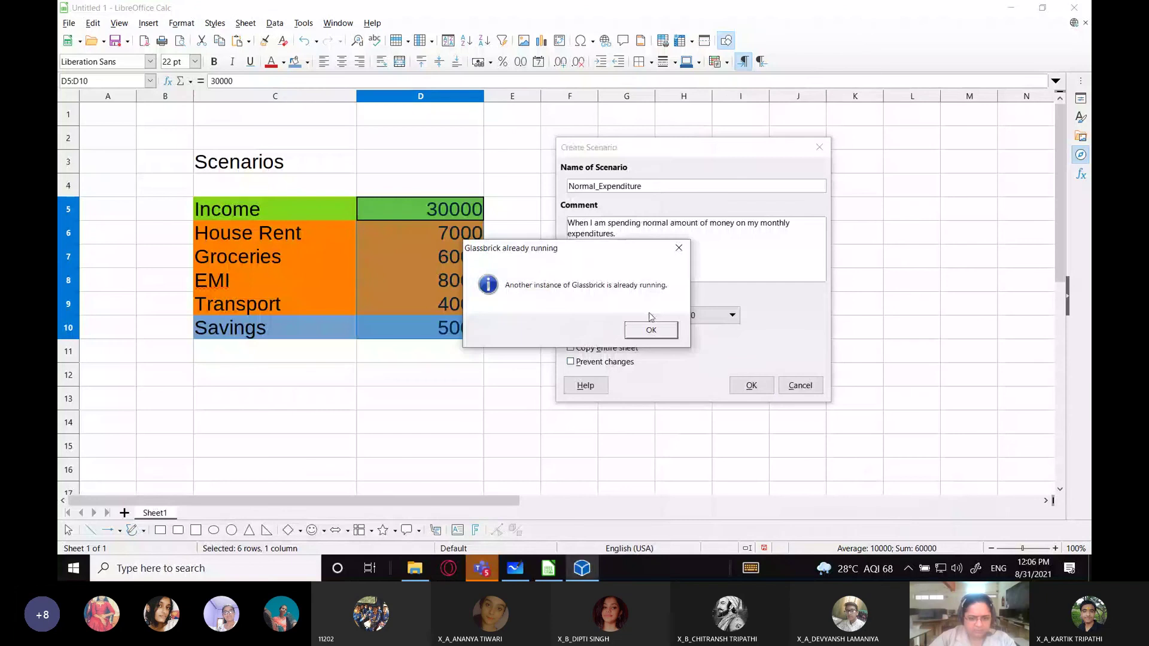
left_click(649, 329)
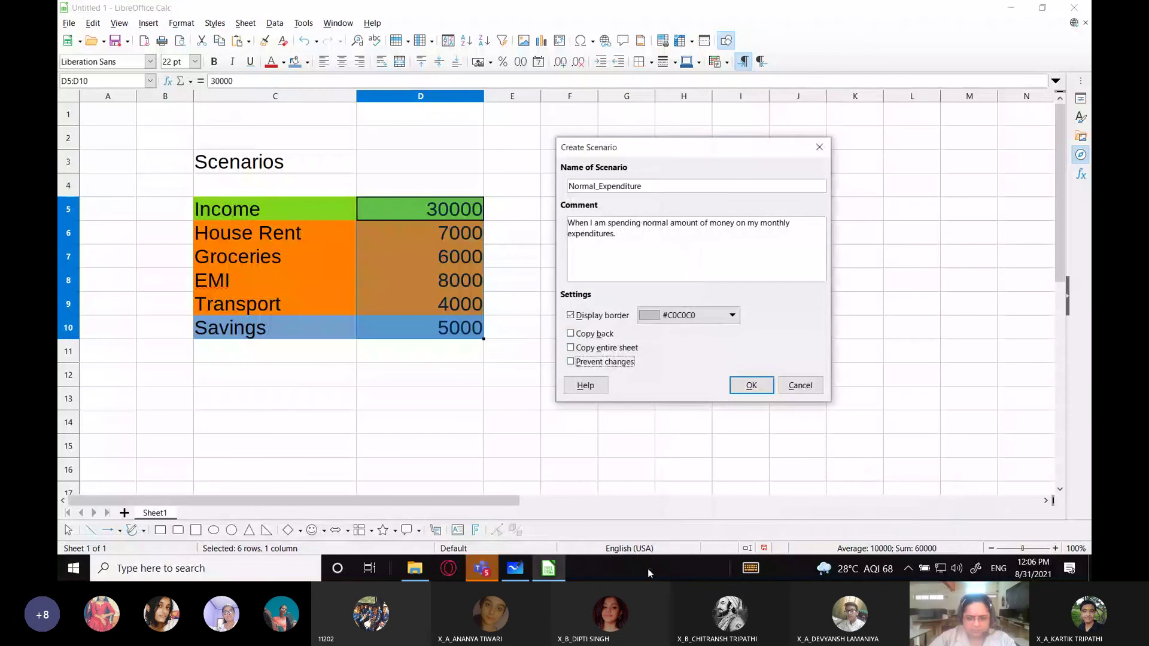
left_click(908, 568)
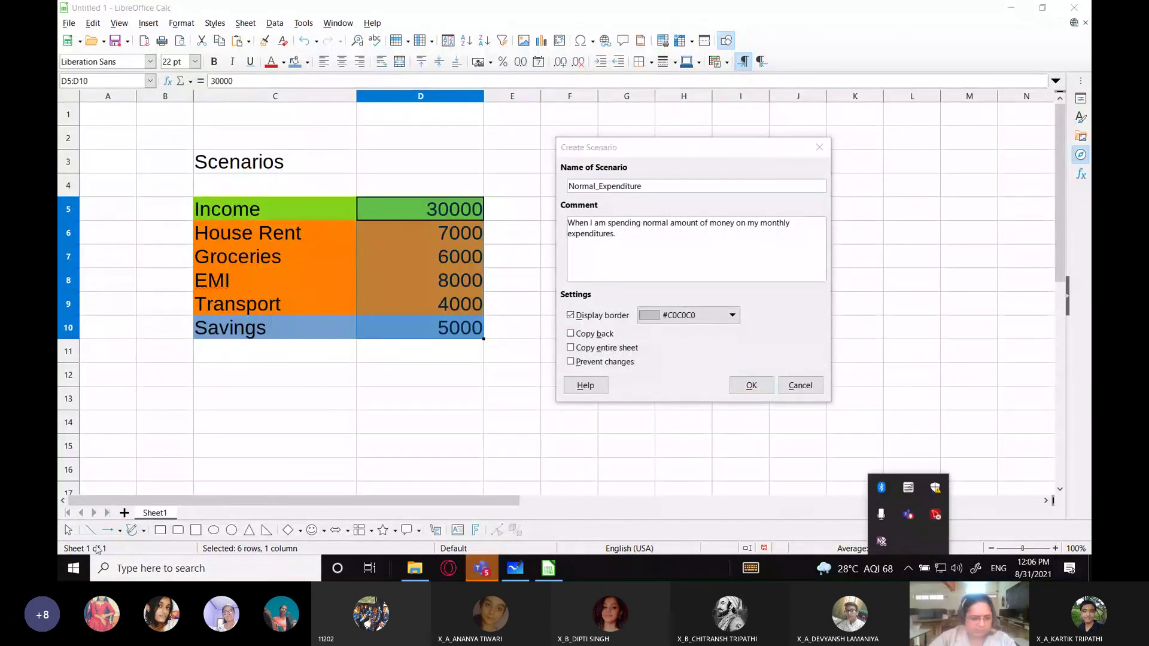
left_click(74, 568)
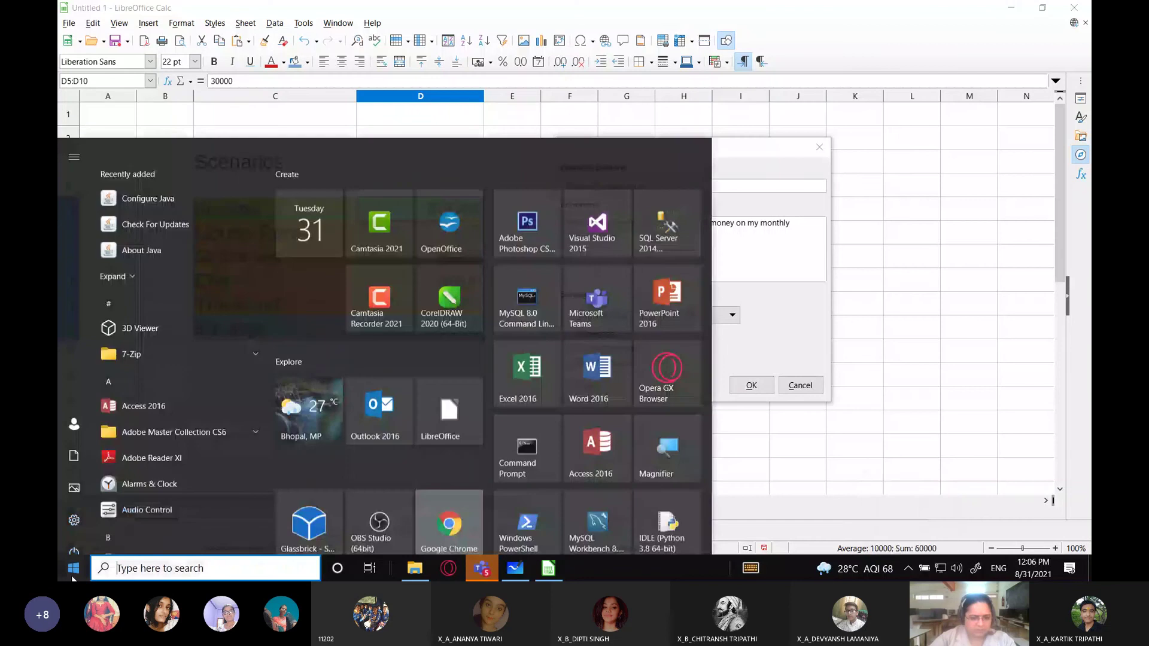
key("Escape")
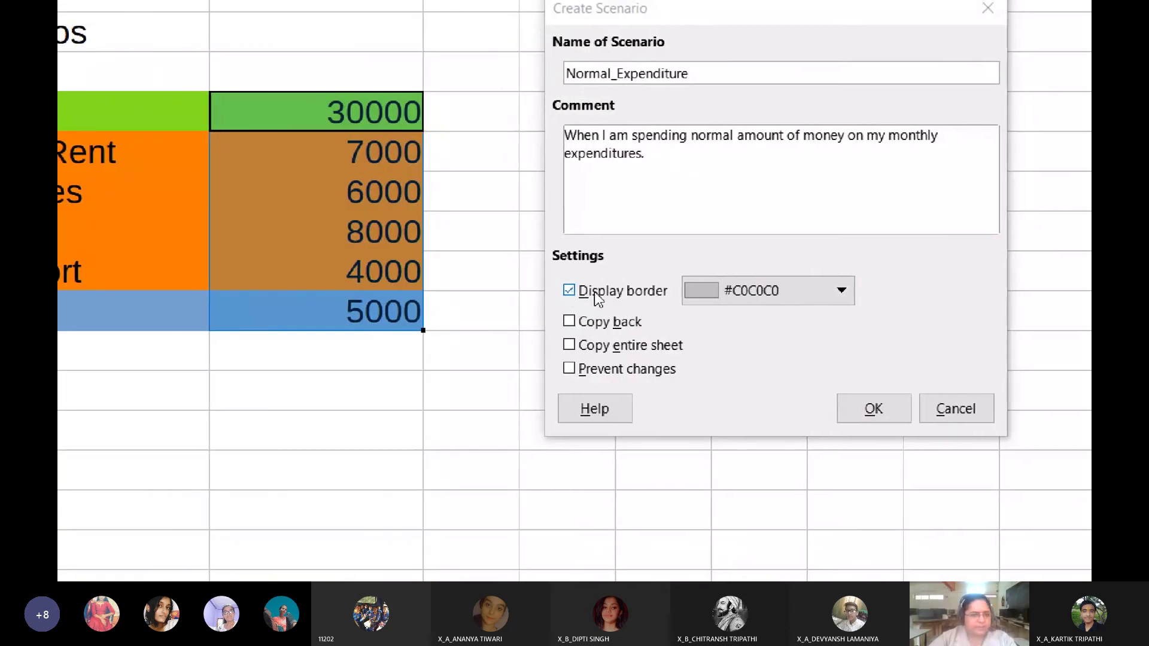
Step: Set the scenario's display border colour to Blue and create the Normal_Expenditure scenario
left_click(637, 293)
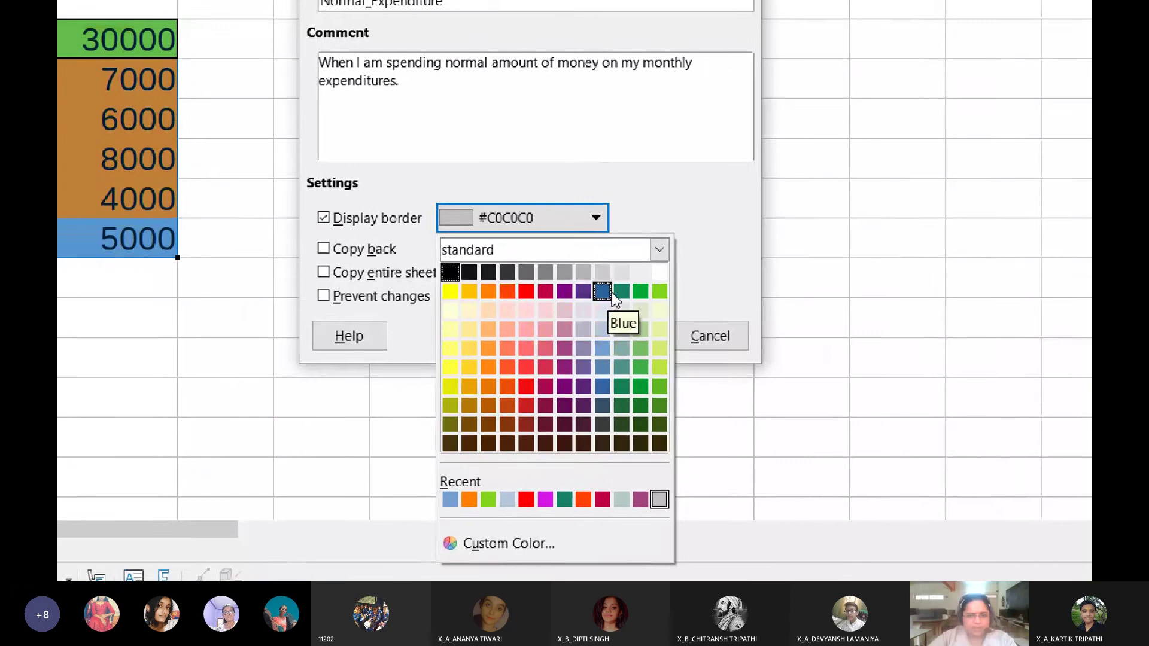
left_click(565, 290)
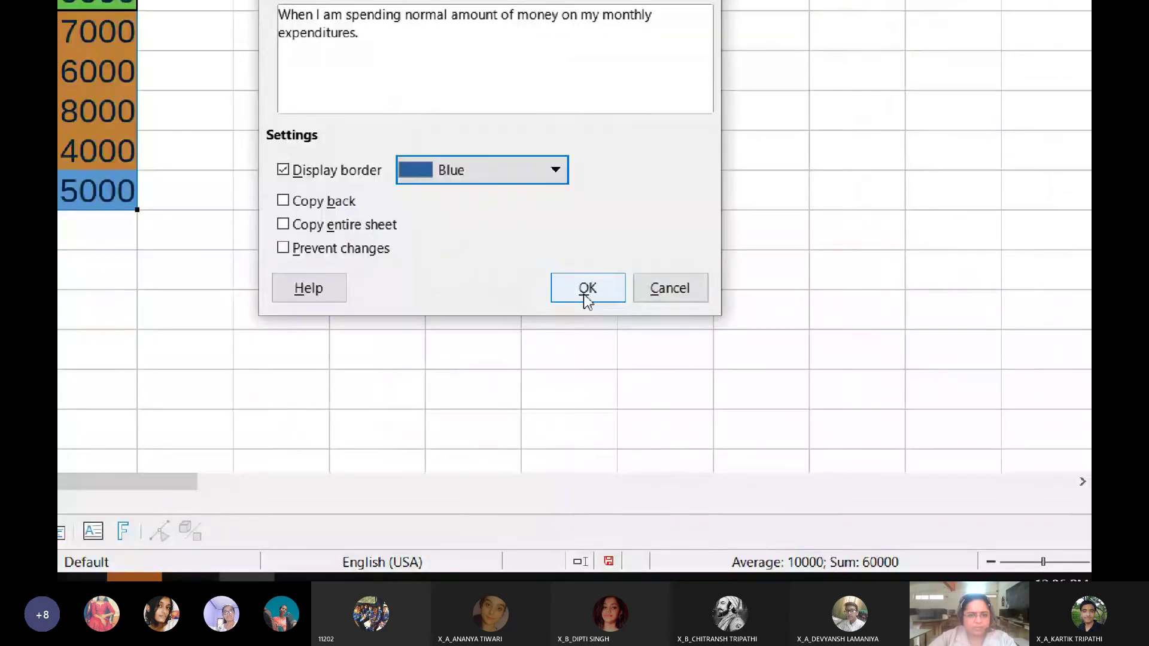
left_click(591, 335)
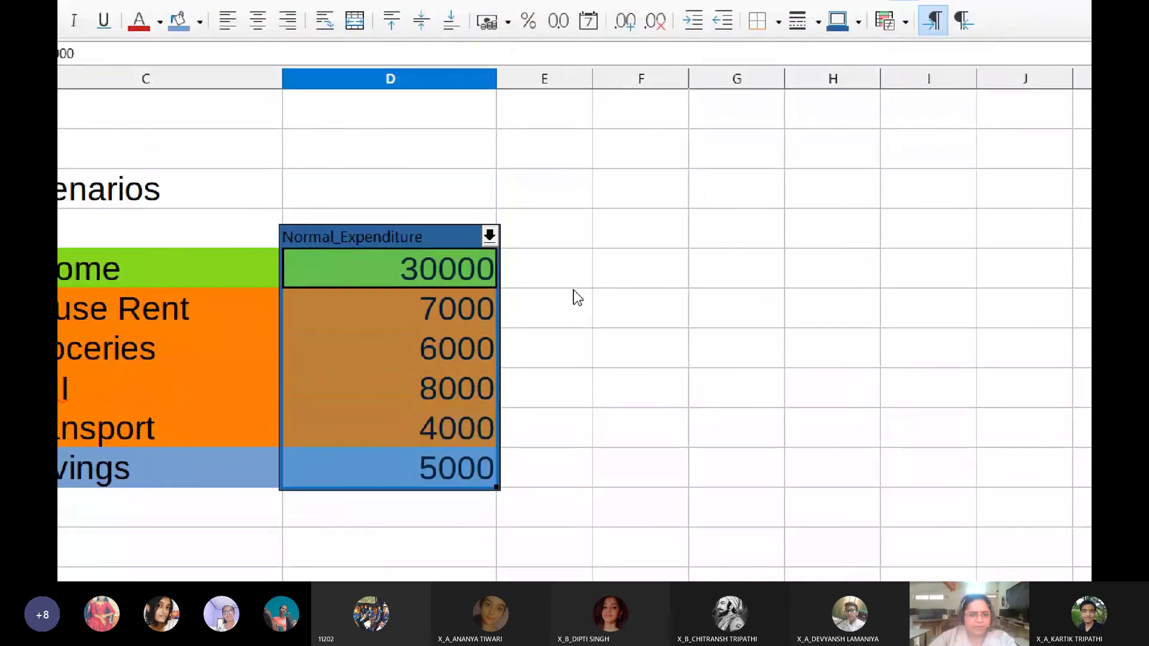
Step: Examine which scenarios are available in the list above the amounts in column D
left_click(573, 292)
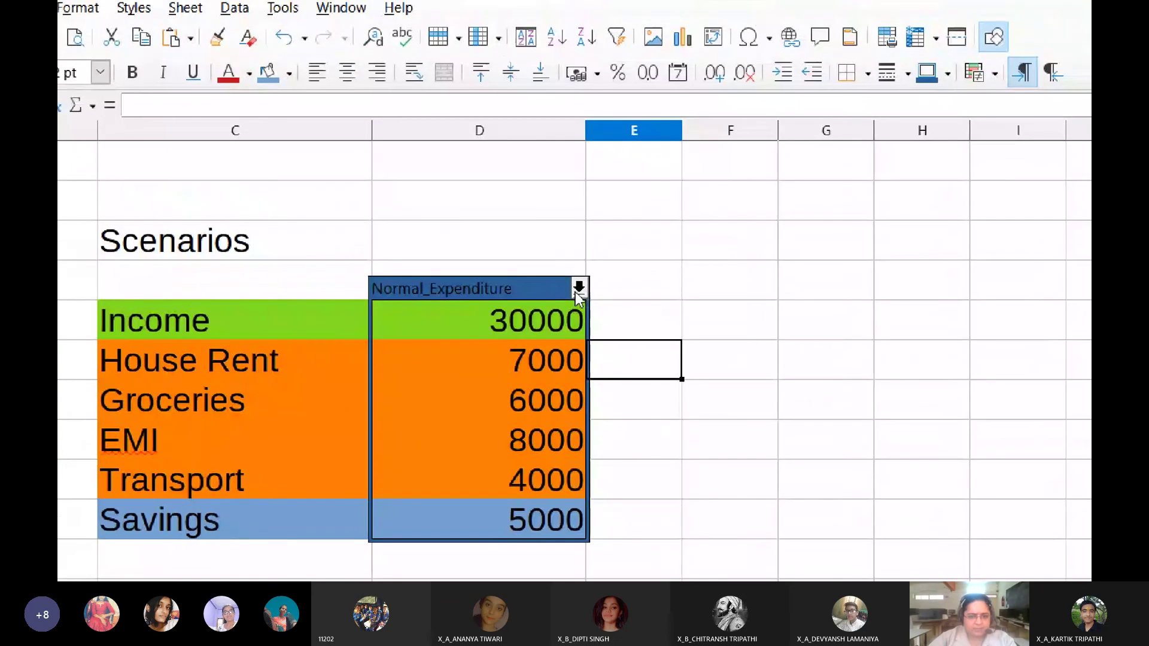
left_click(578, 290)
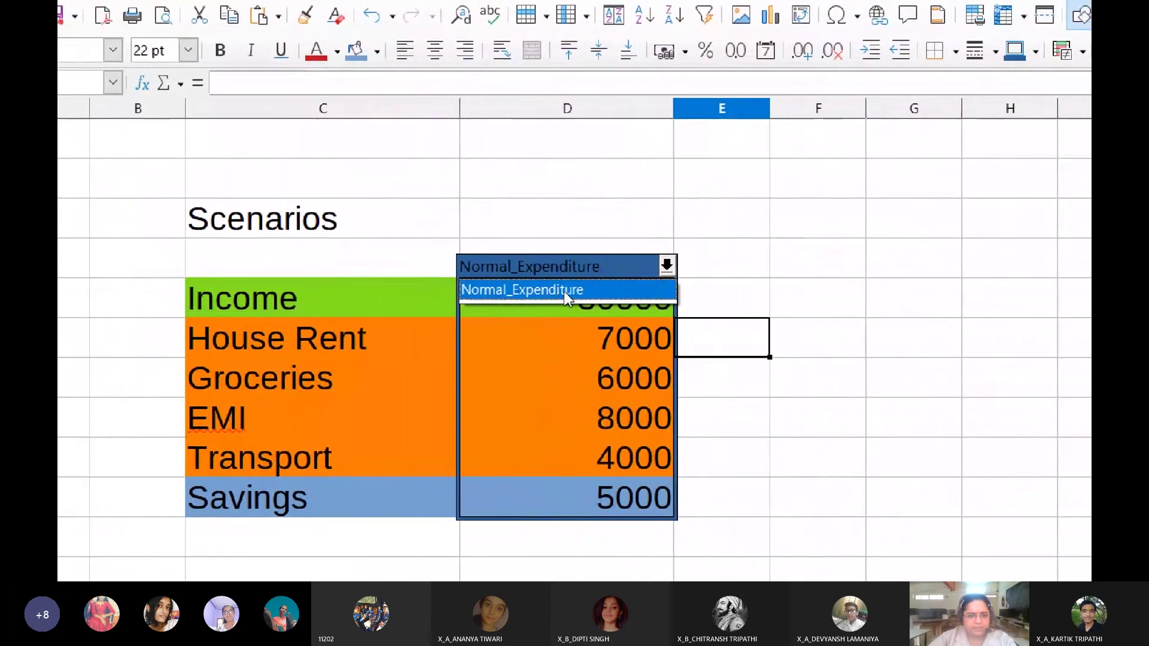
left_click(718, 300)
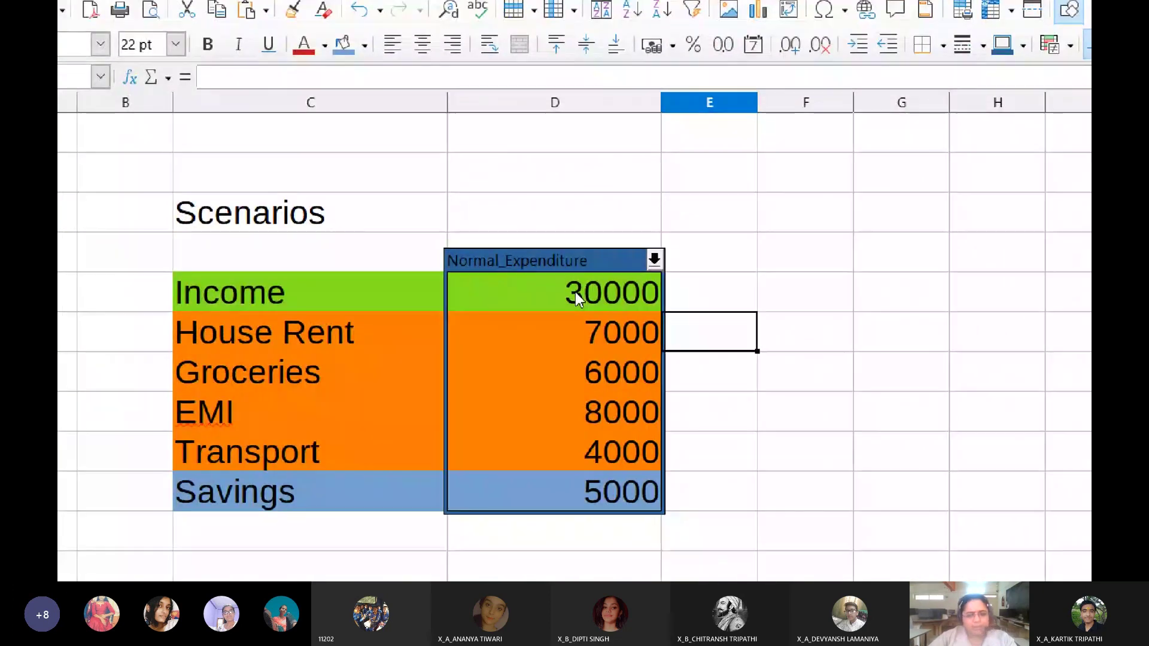
Step: Set the House Rent amount in column D to 10000 and the Groceries amount to 7500
left_click(575, 297)
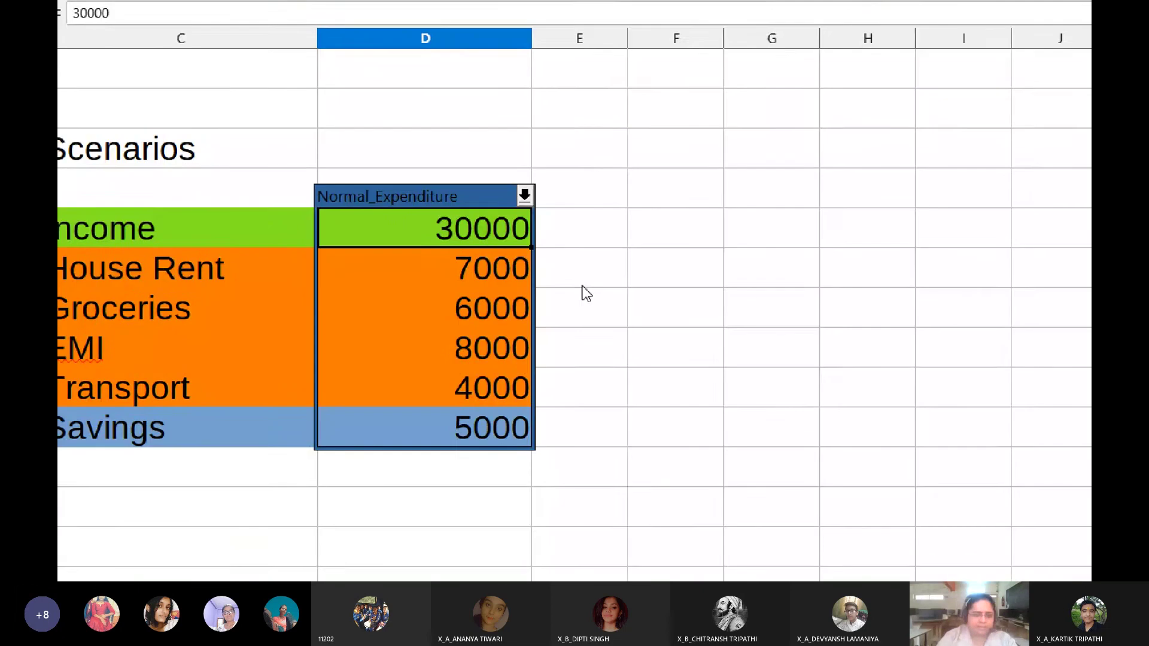
key("Down")
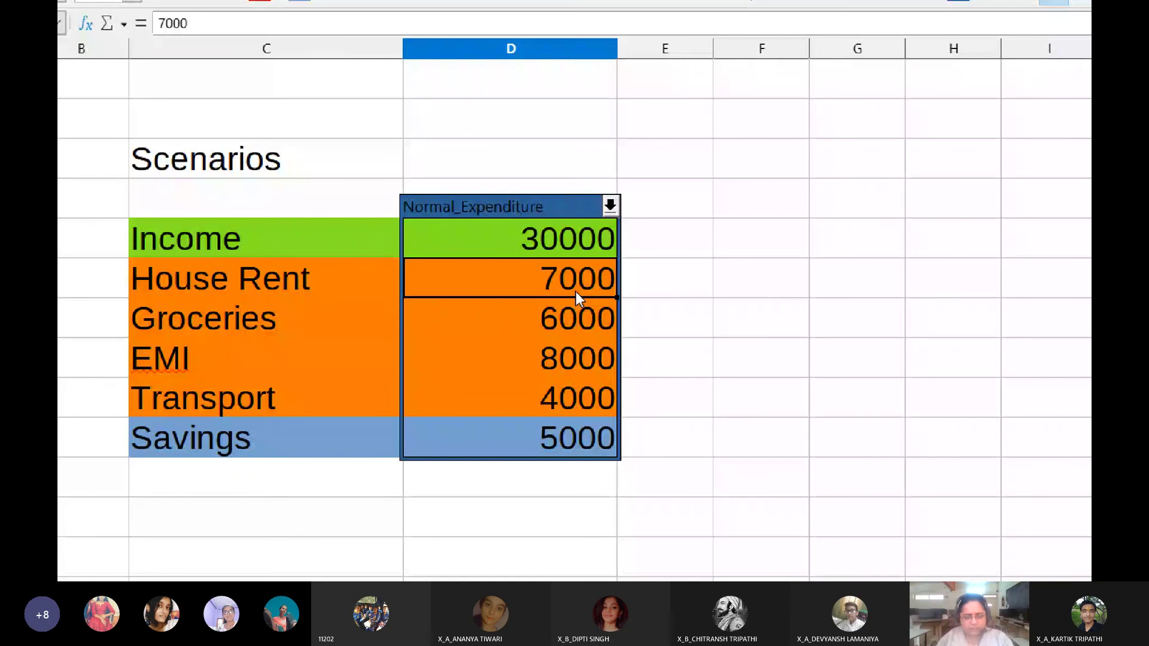
type("1")
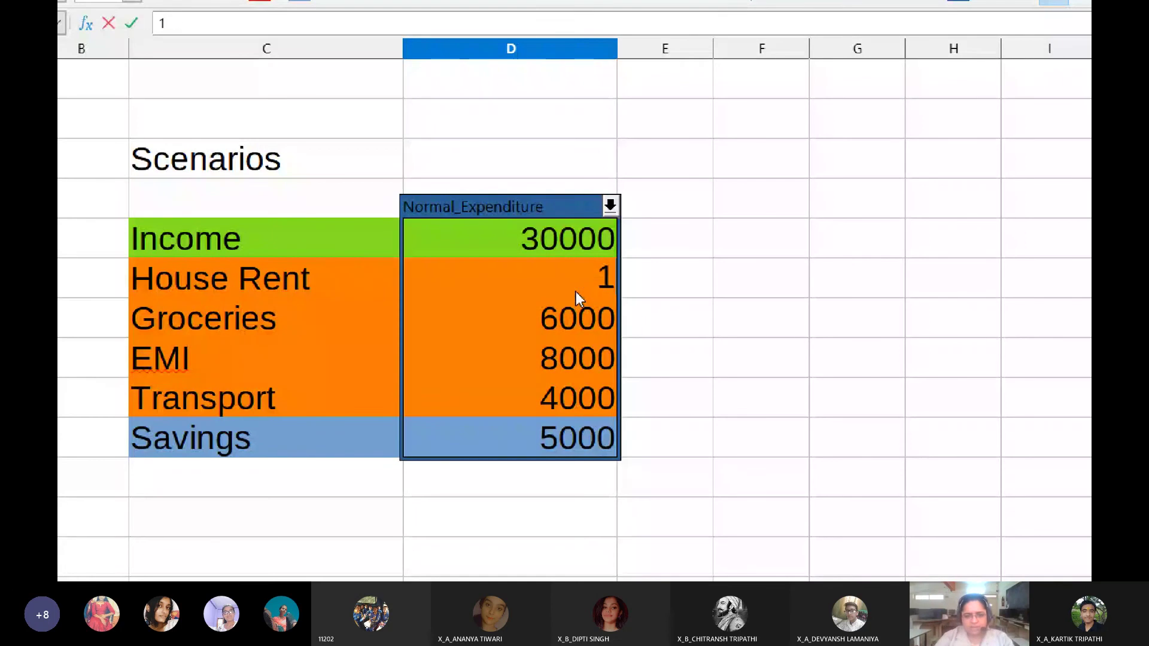
type("0000")
key("Return")
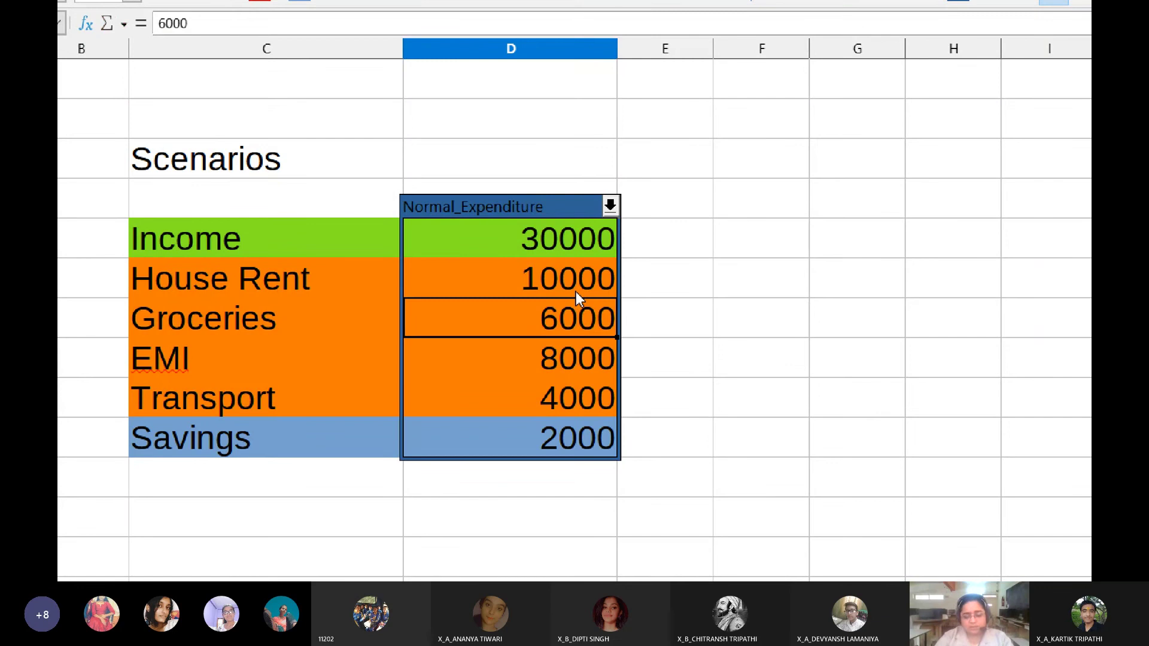
type("7500")
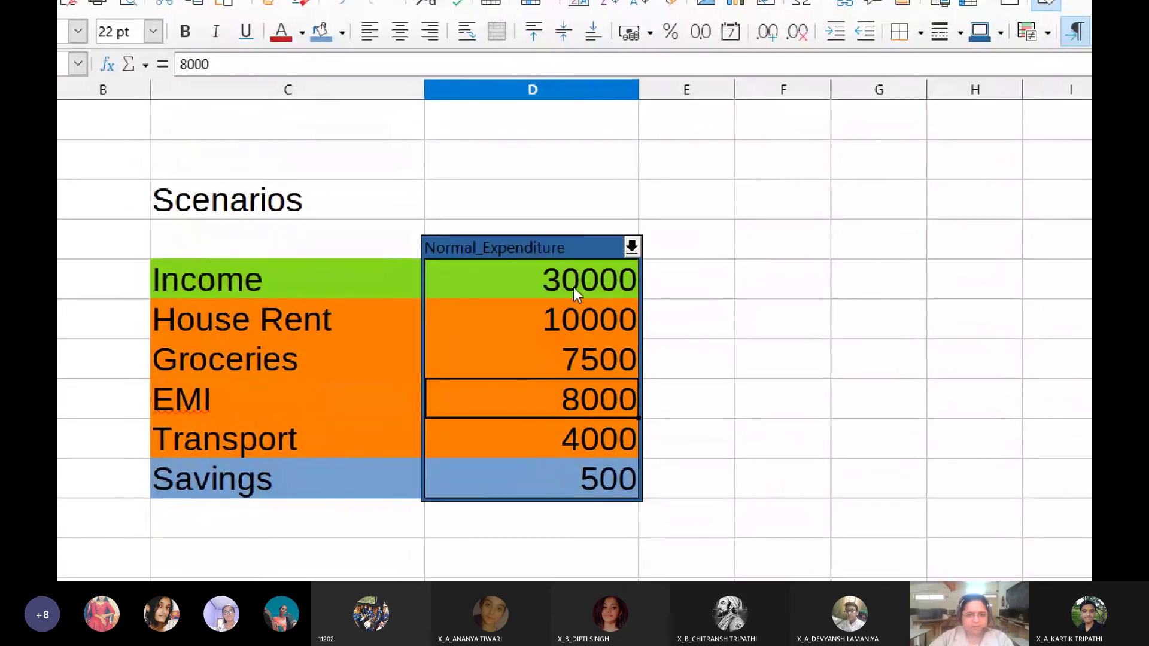
Step: Set the Income amount in D5 to 40000
left_click(554, 252)
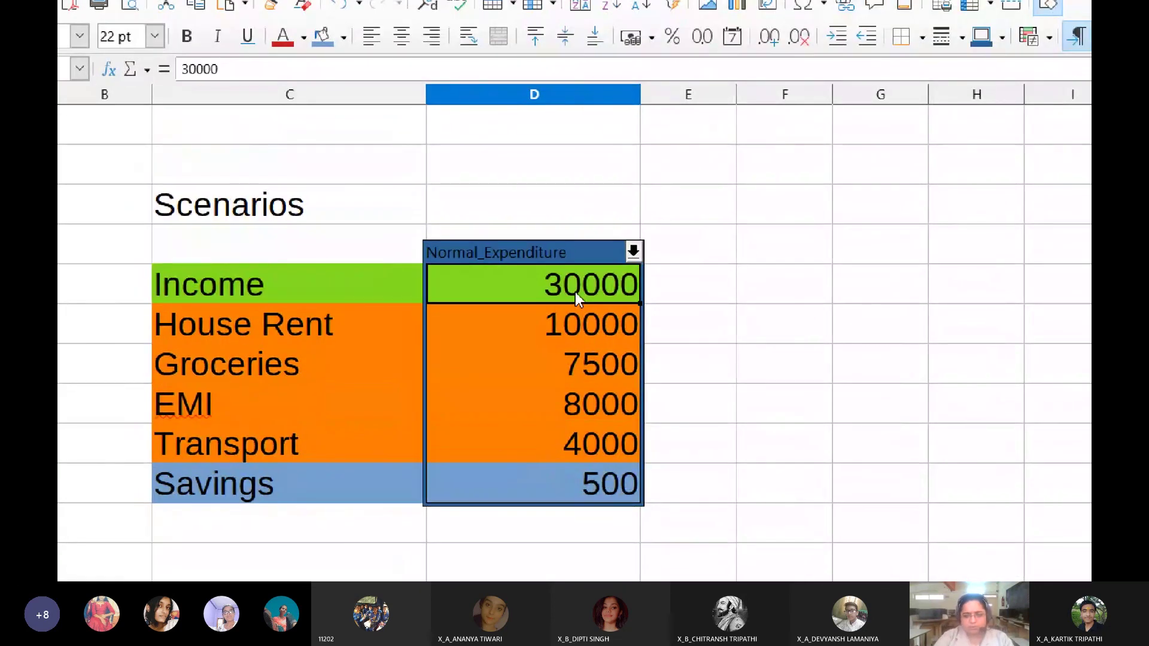
type("400000")
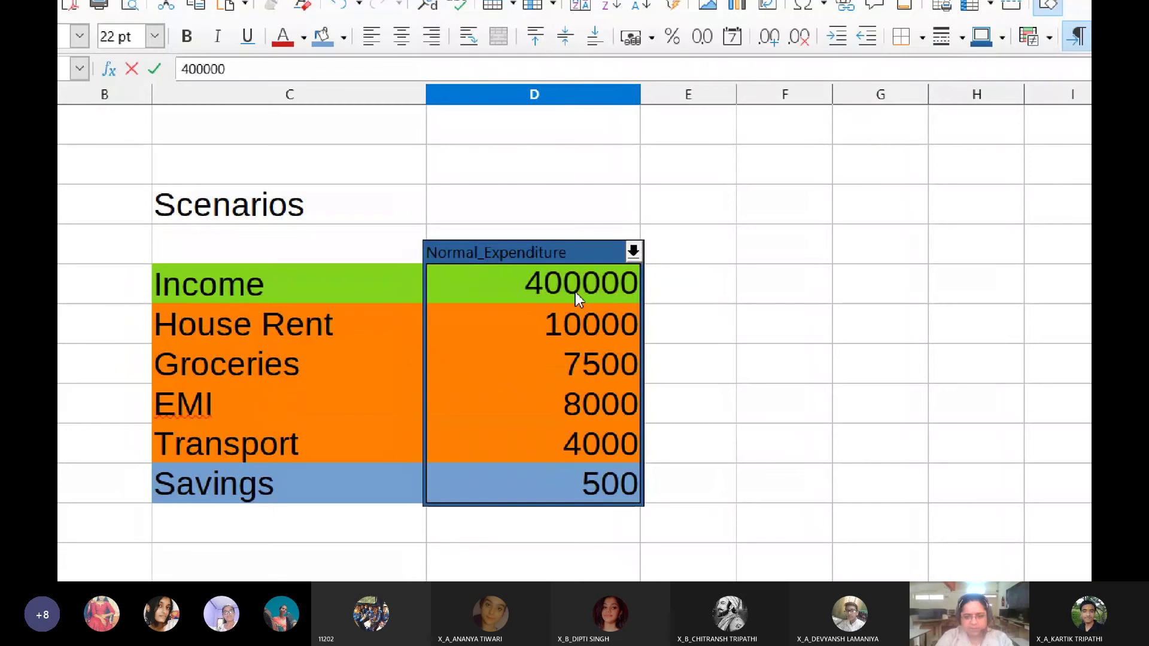
key("BackSpace")
key("Return")
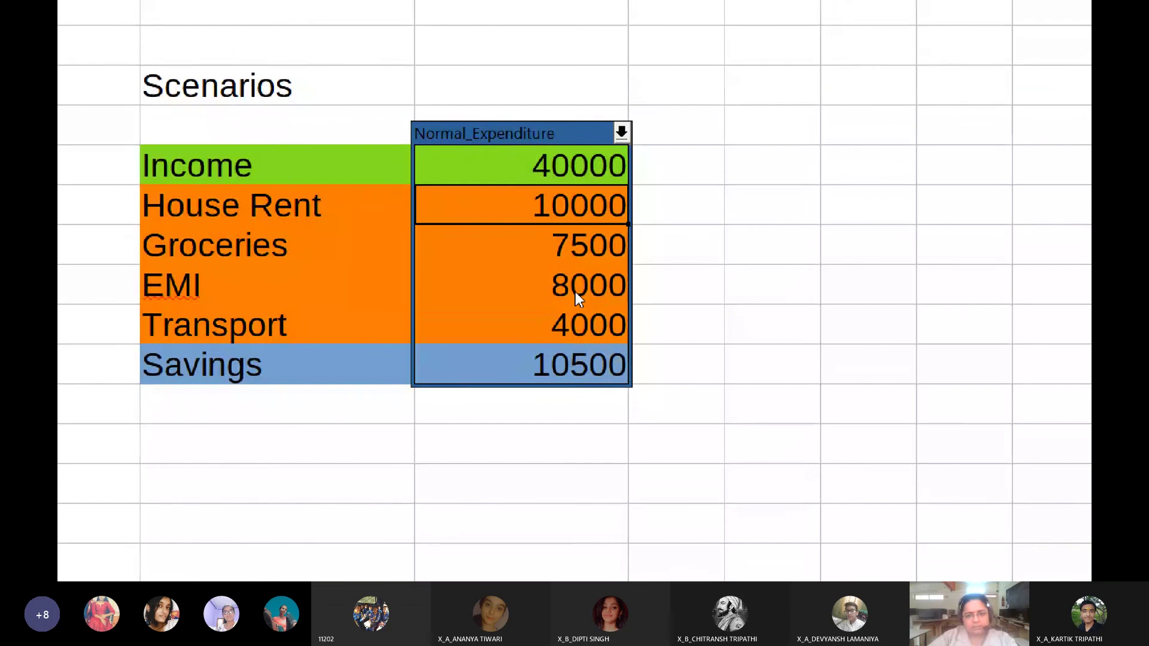
Step: Set the EMI amount in column D to 9000 and the Transport amount to 5500
left_click(579, 299)
type("9000")
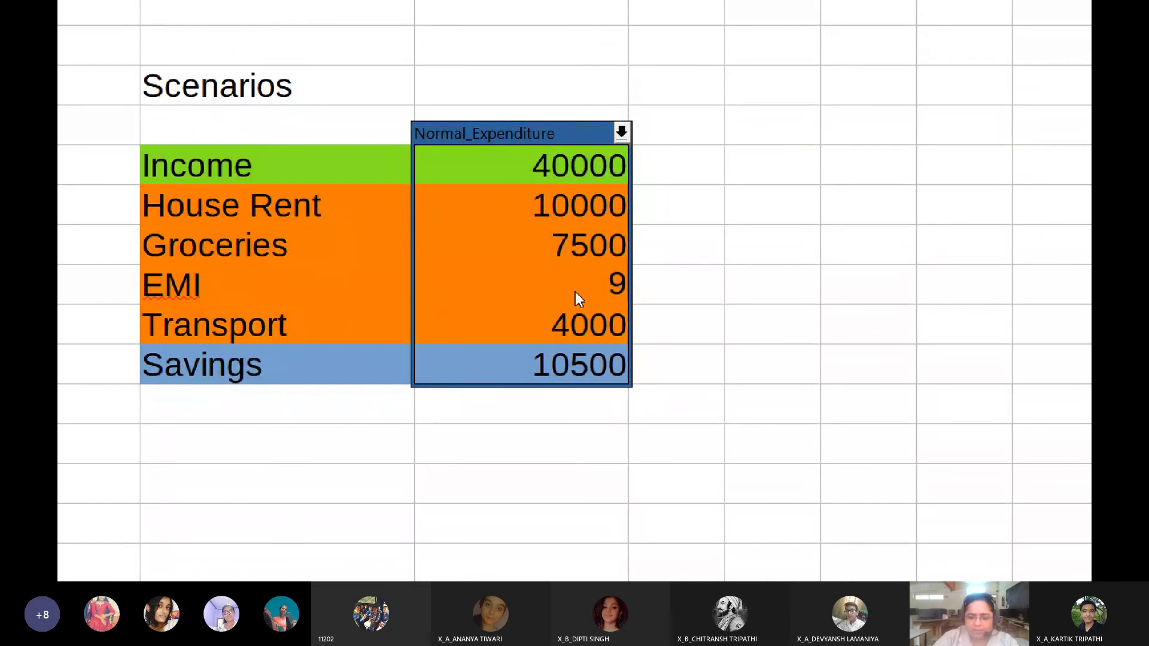
key("Return")
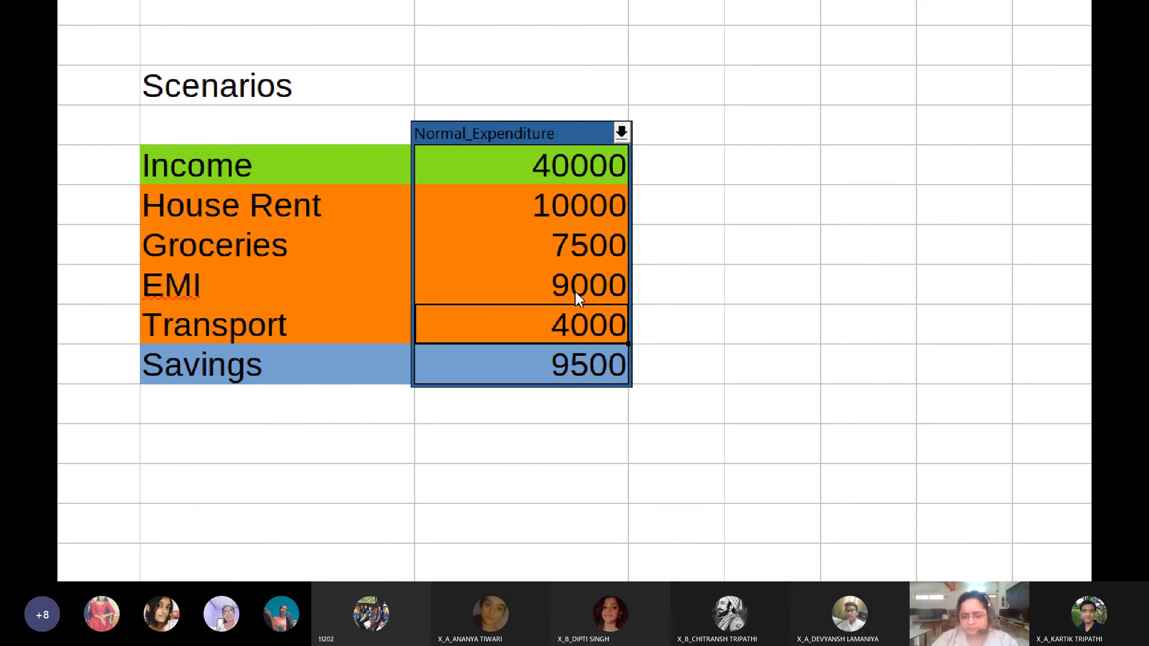
type("55000")
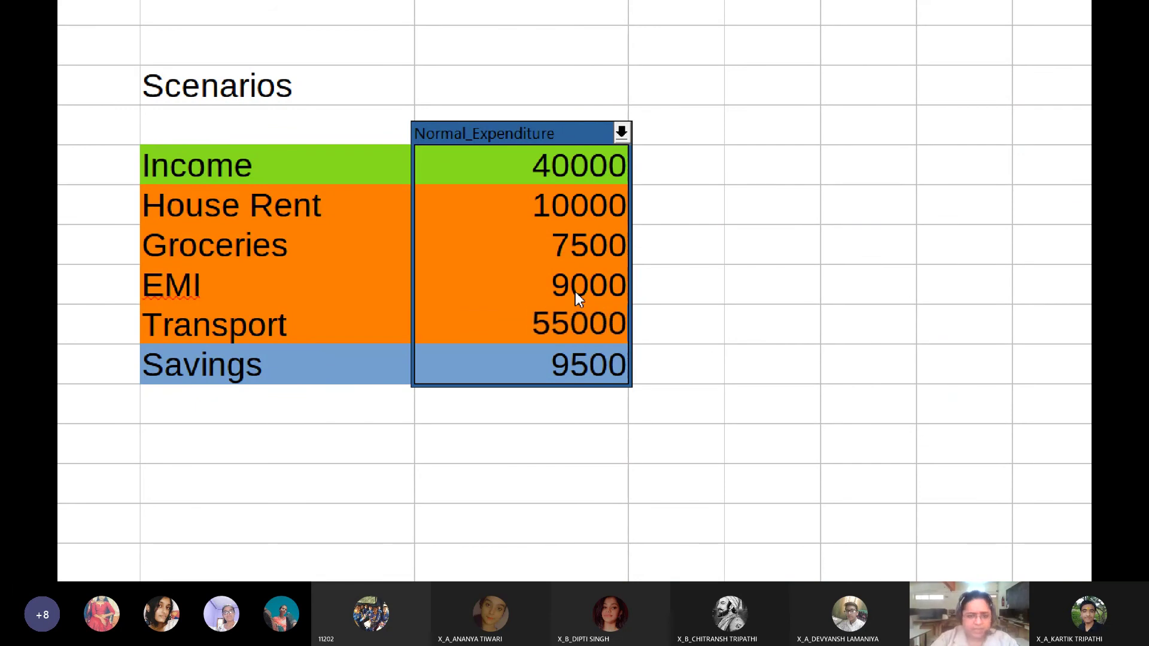
key("BackSpace")
key("Return")
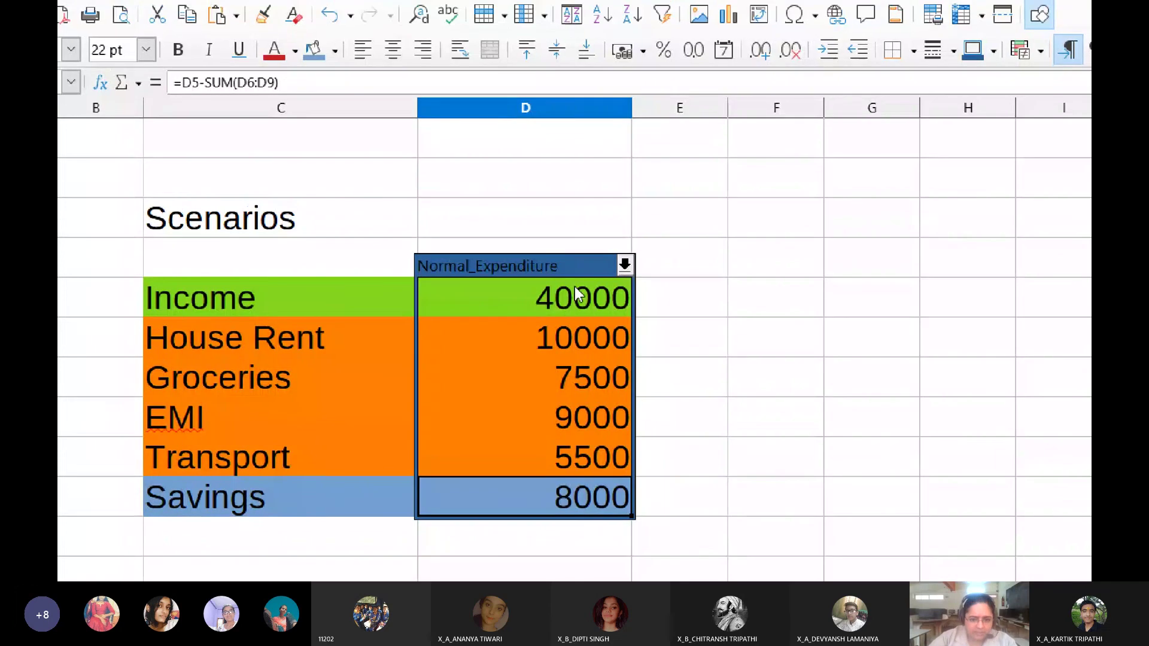
Step: Start a new scenario for the amounts in D5:D10 and name it High_Expenditure
left_click(575, 293, "shift")
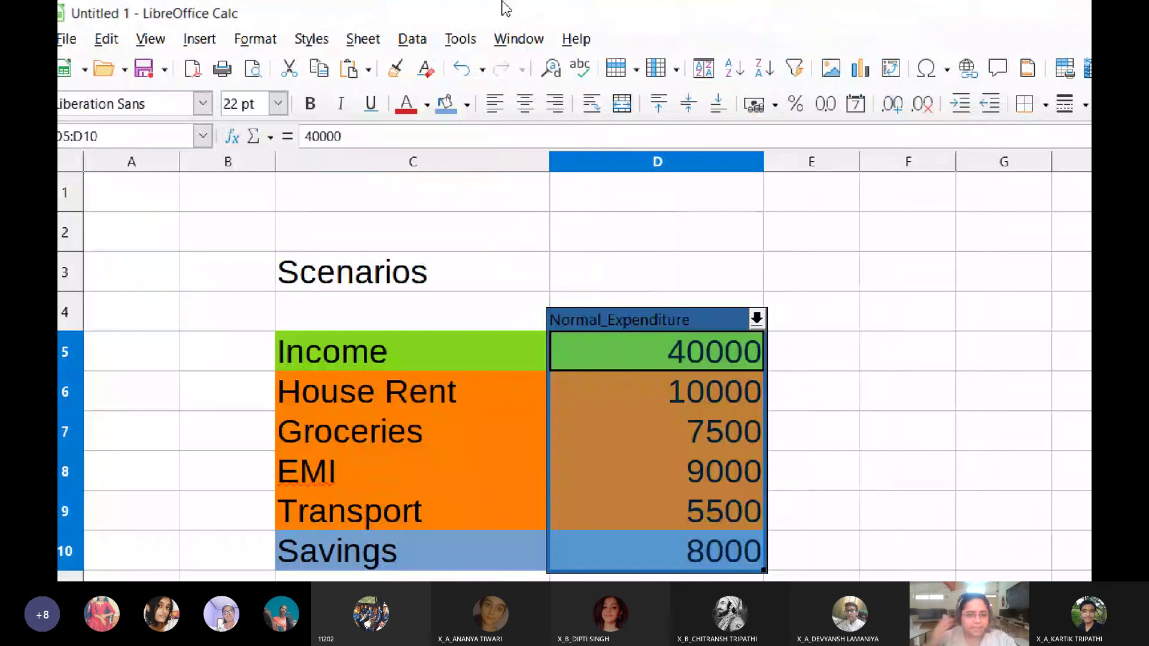
left_click(456, 39)
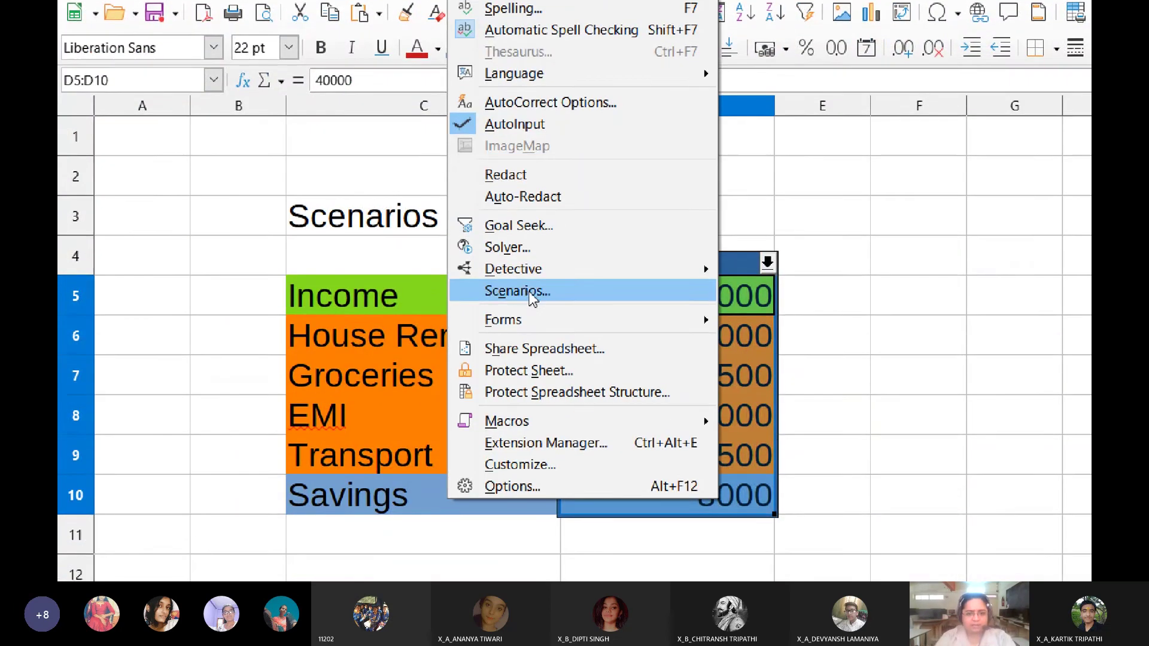
left_click(520, 347)
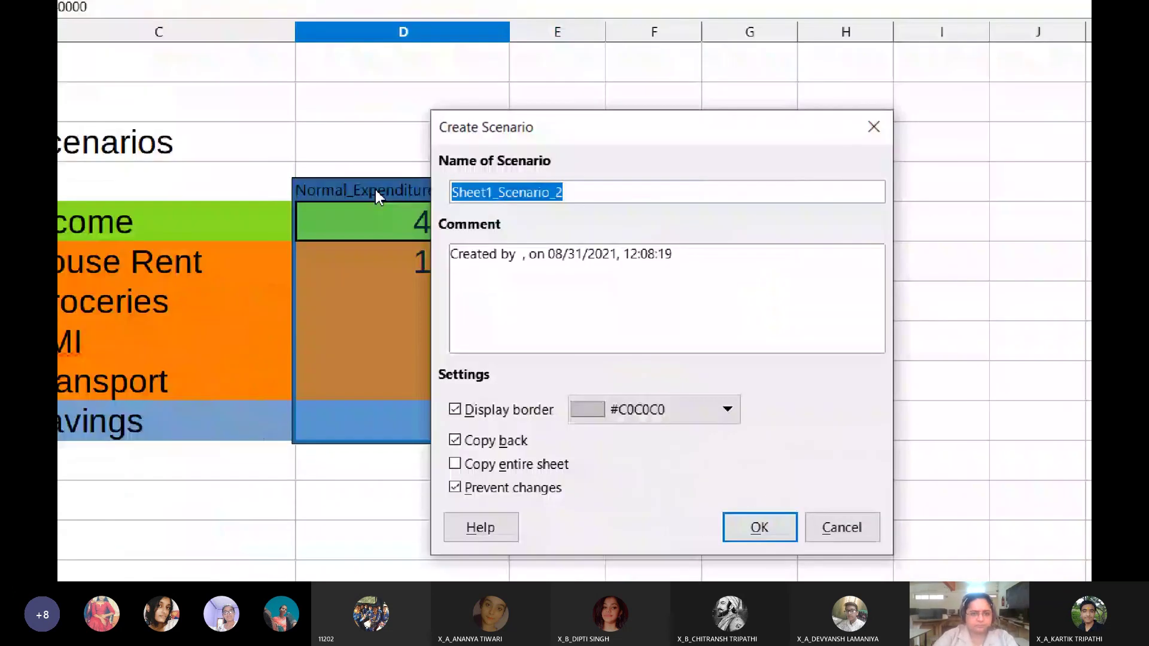
type("High_Expenditure")
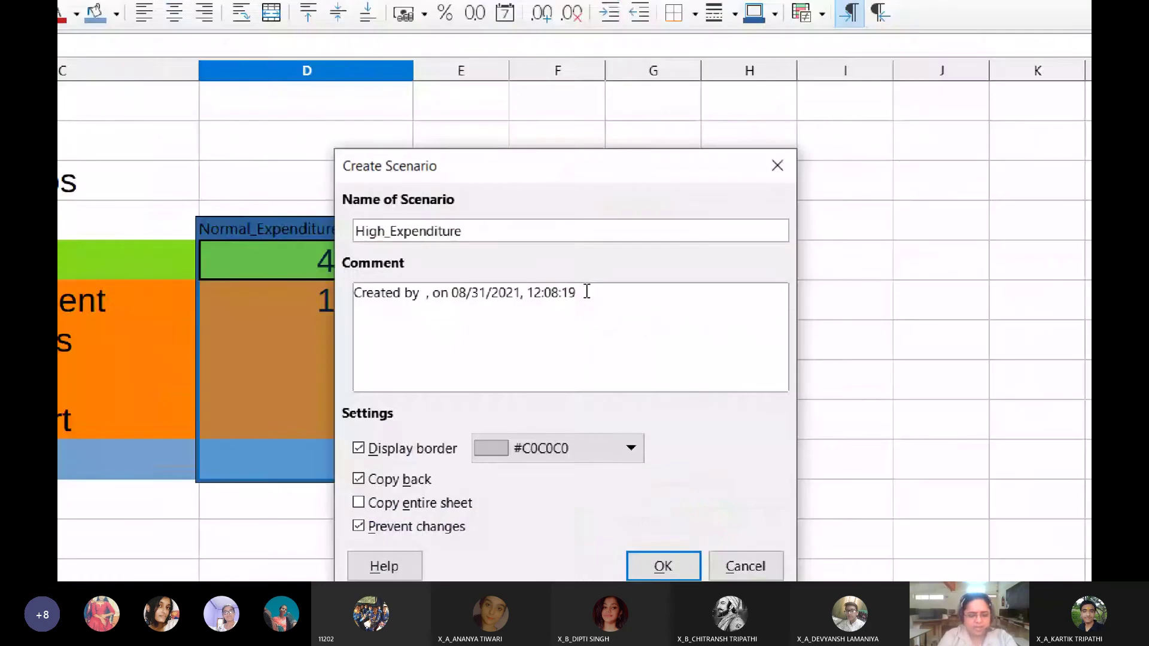
Step: Replace the scenario's default comment with "I have shifted to a better location, hence, my expenses have increased."
left_click_drag(810, 322, 558, 322)
type("I have")
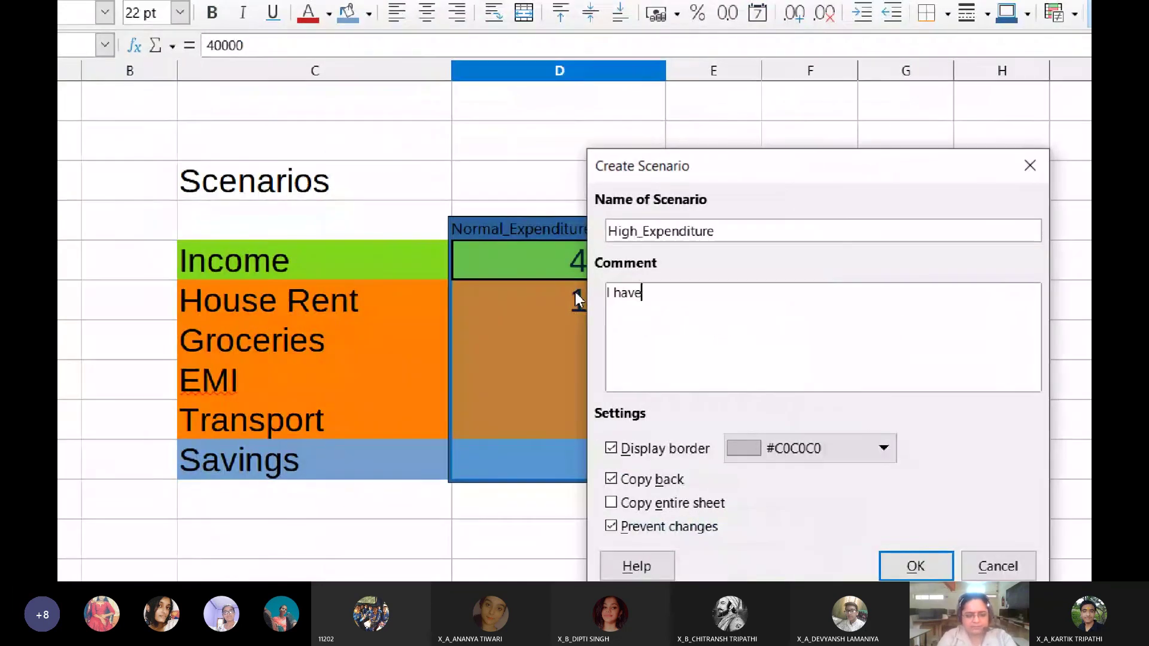
type(" shifted to a")
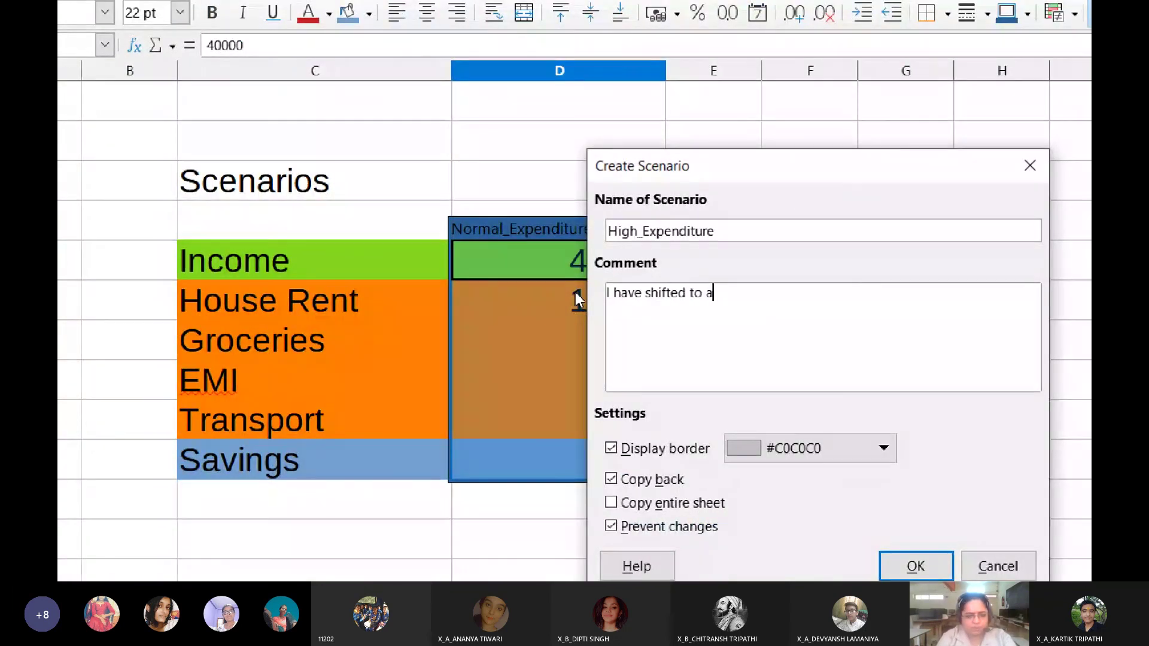
type(" better lo")
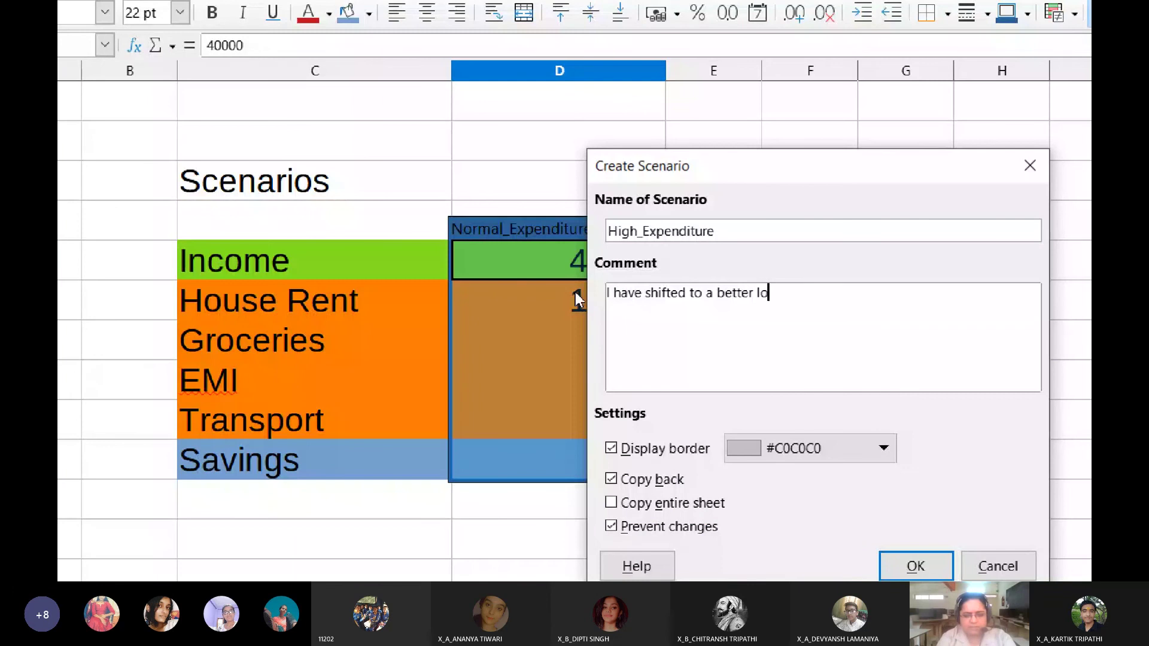
type("catio")
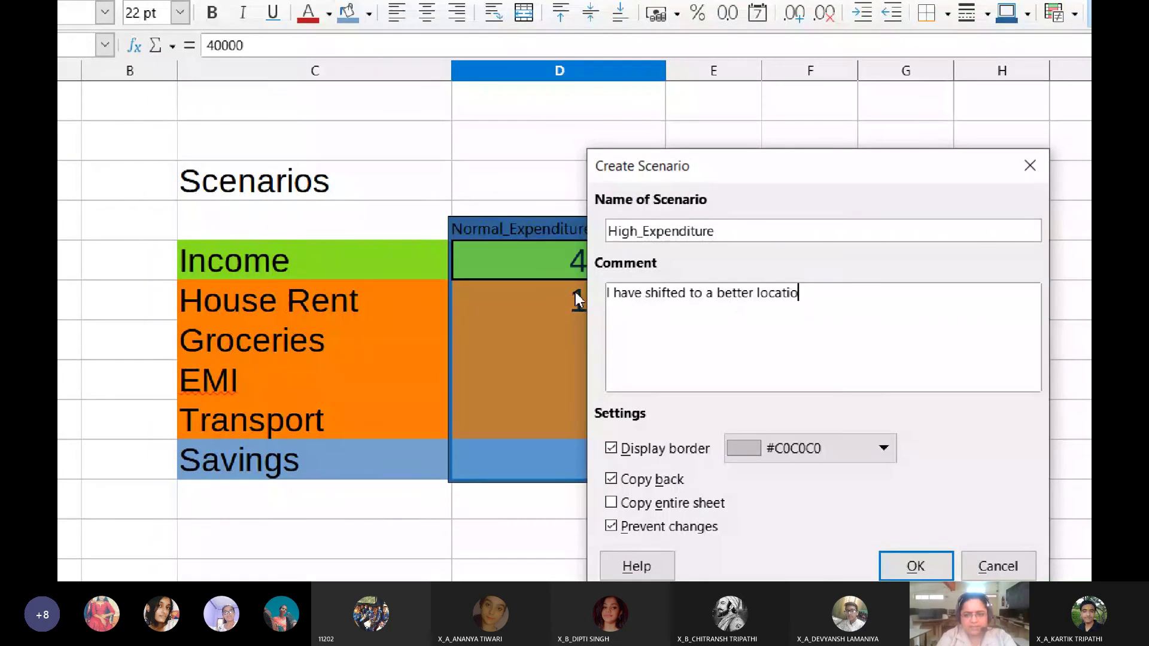
type("n, hence, my expens")
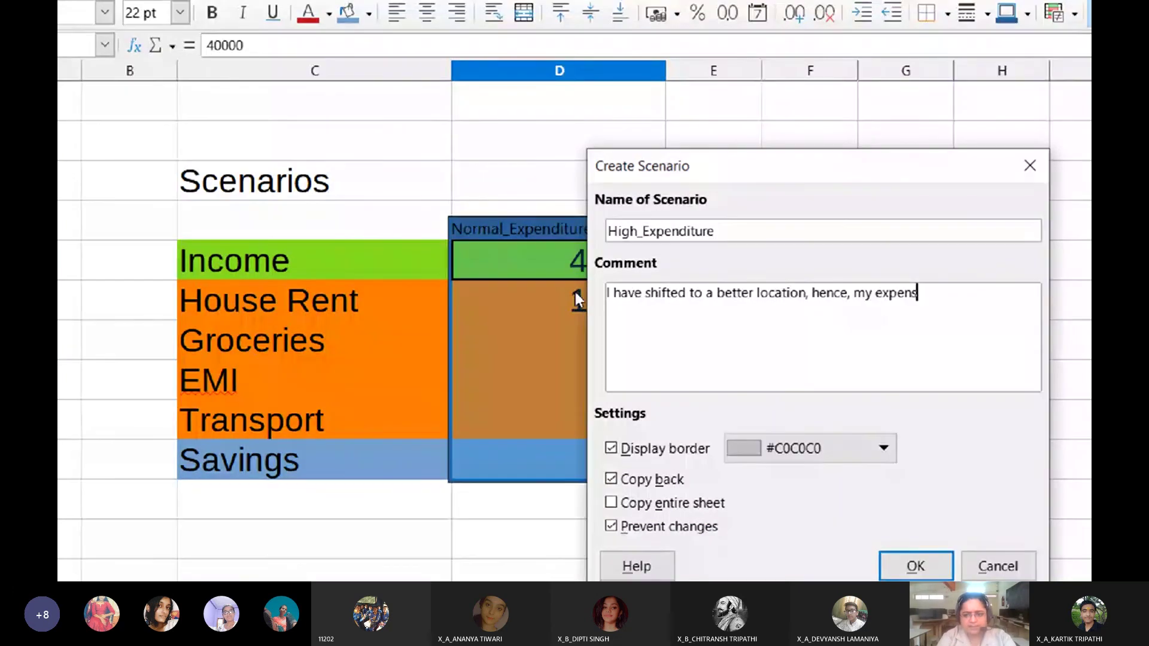
type("es have increase")
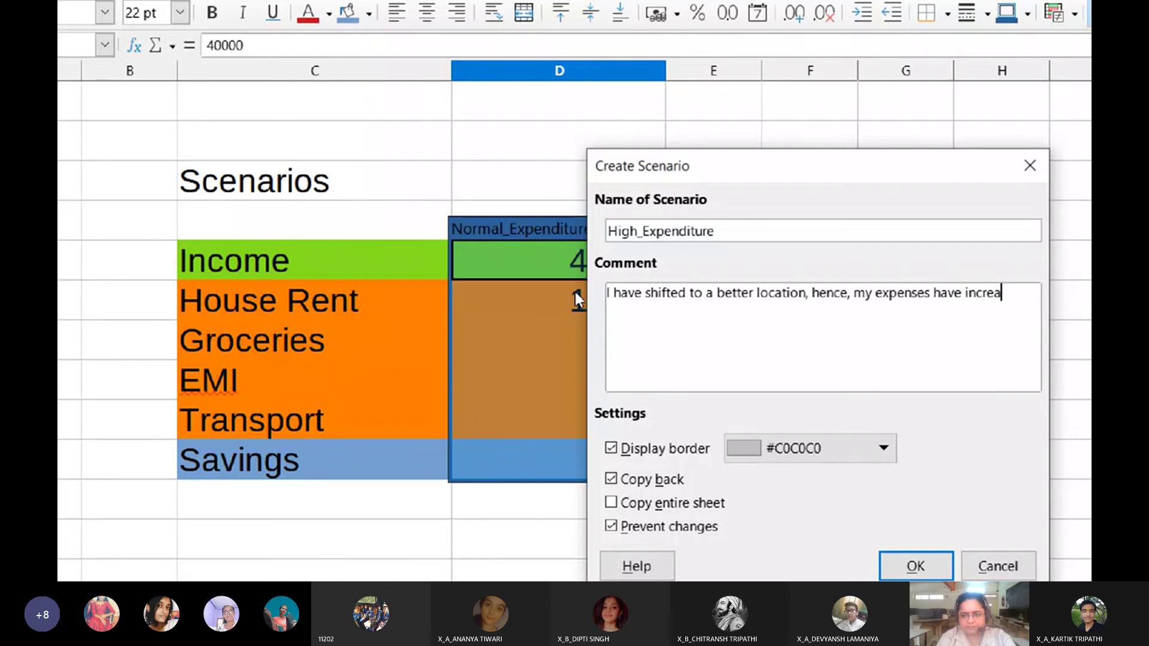
type("d.")
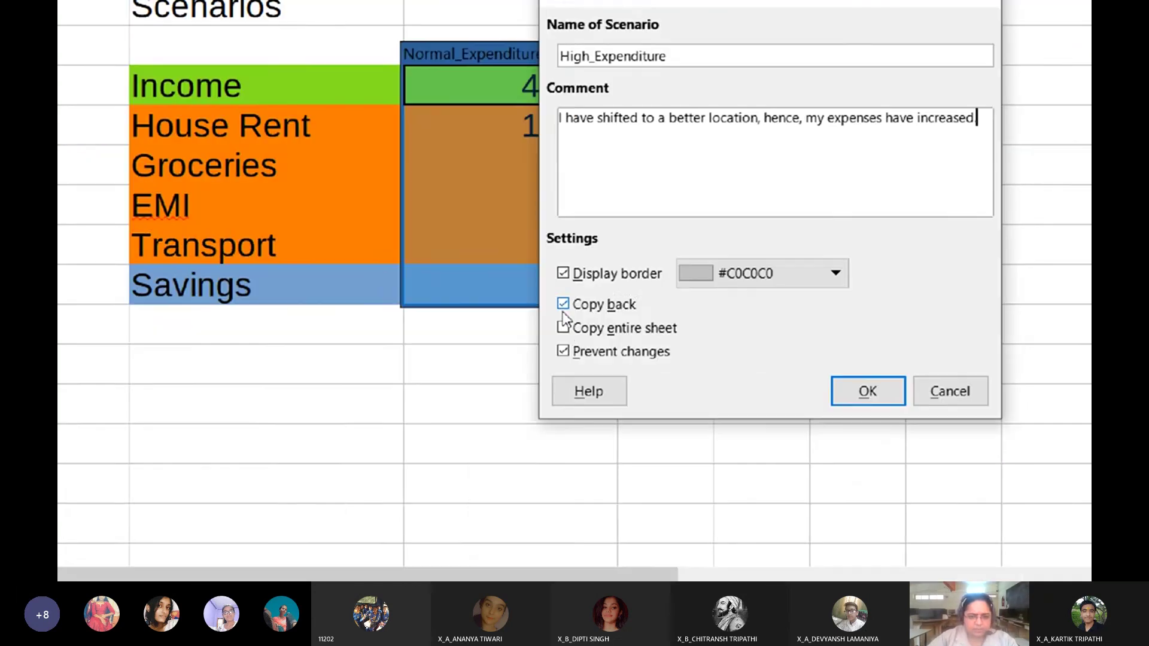
Step: Disable Copy back and Prevent changes, set the display border colour to Red, and create the High_Expenditure scenario
left_click(610, 479)
left_click(574, 336)
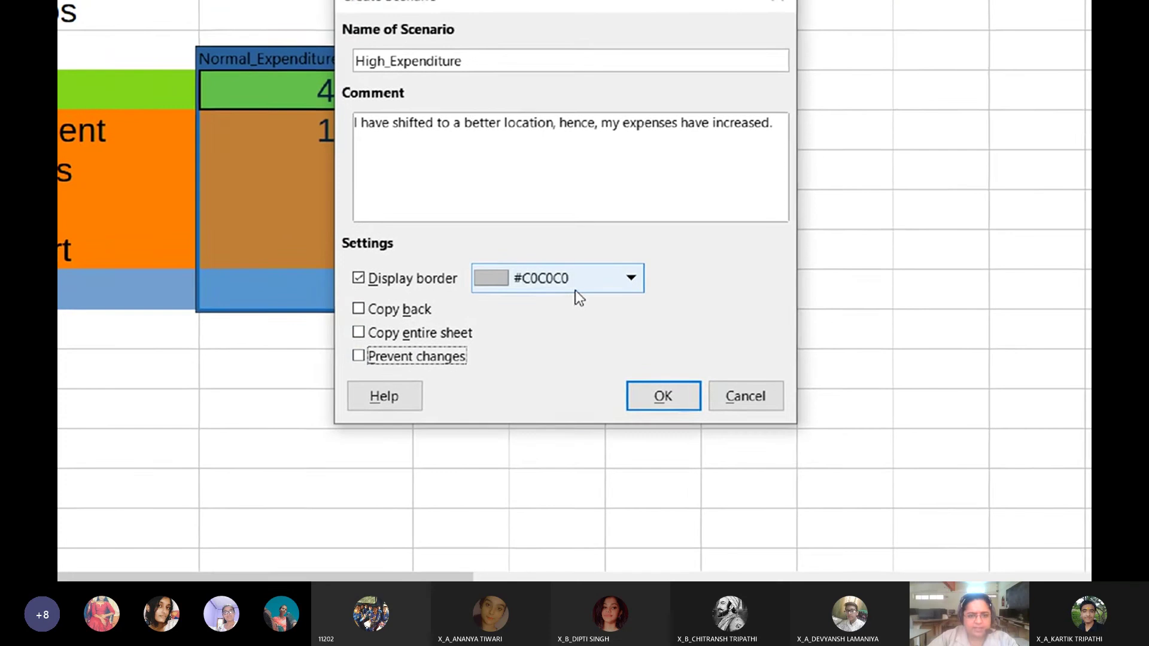
left_click(790, 267)
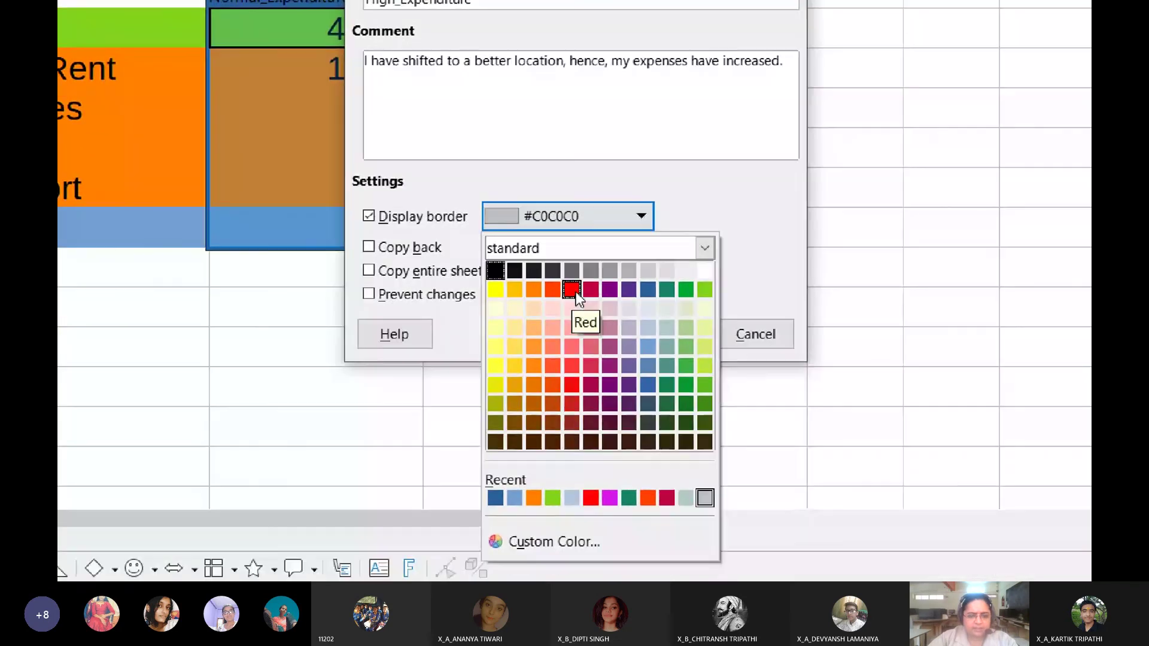
left_click(573, 291)
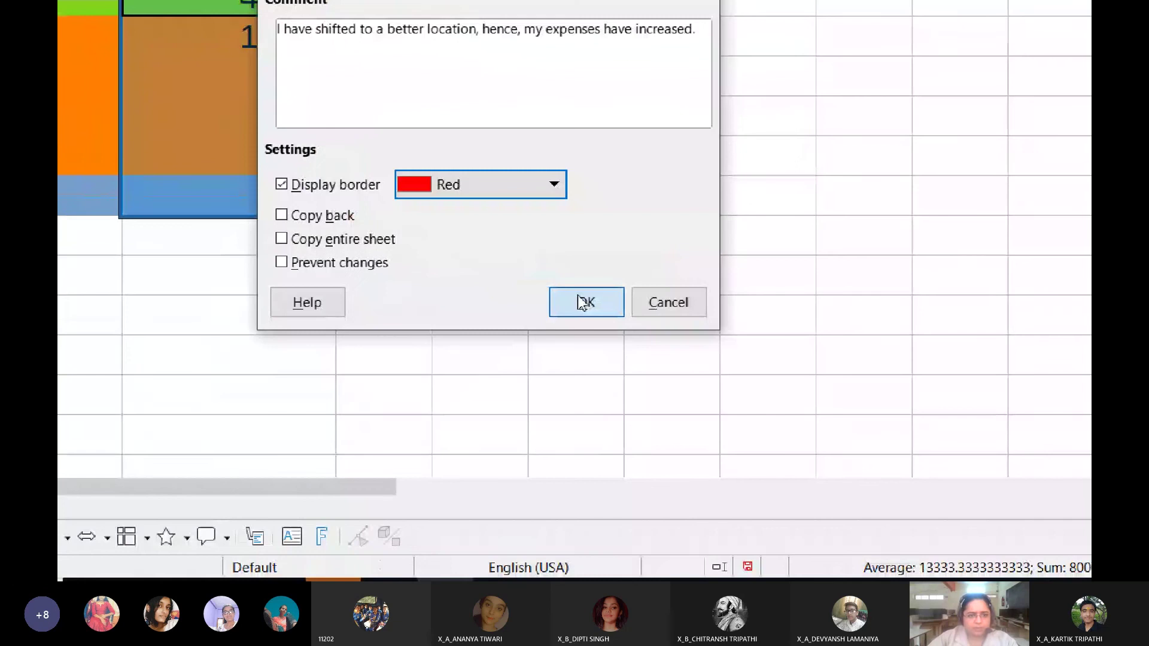
left_click(582, 302)
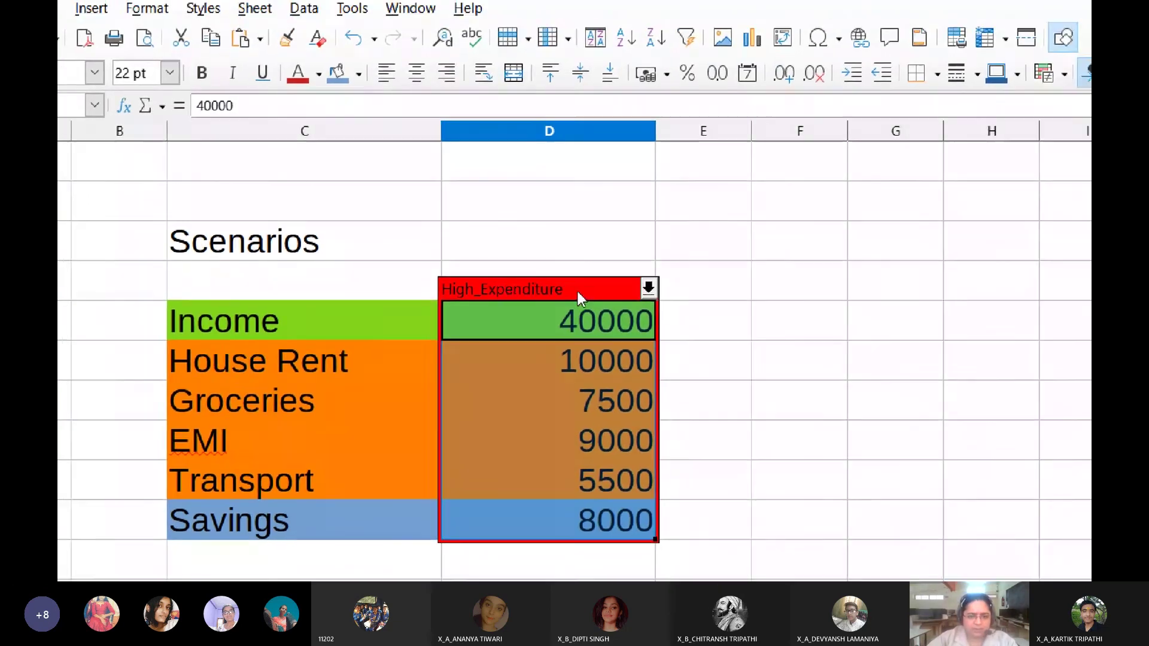
Step: Compare the budget amounts by switching to the Normal_Expenditure scenario and back to High_Expenditure
left_click(648, 289)
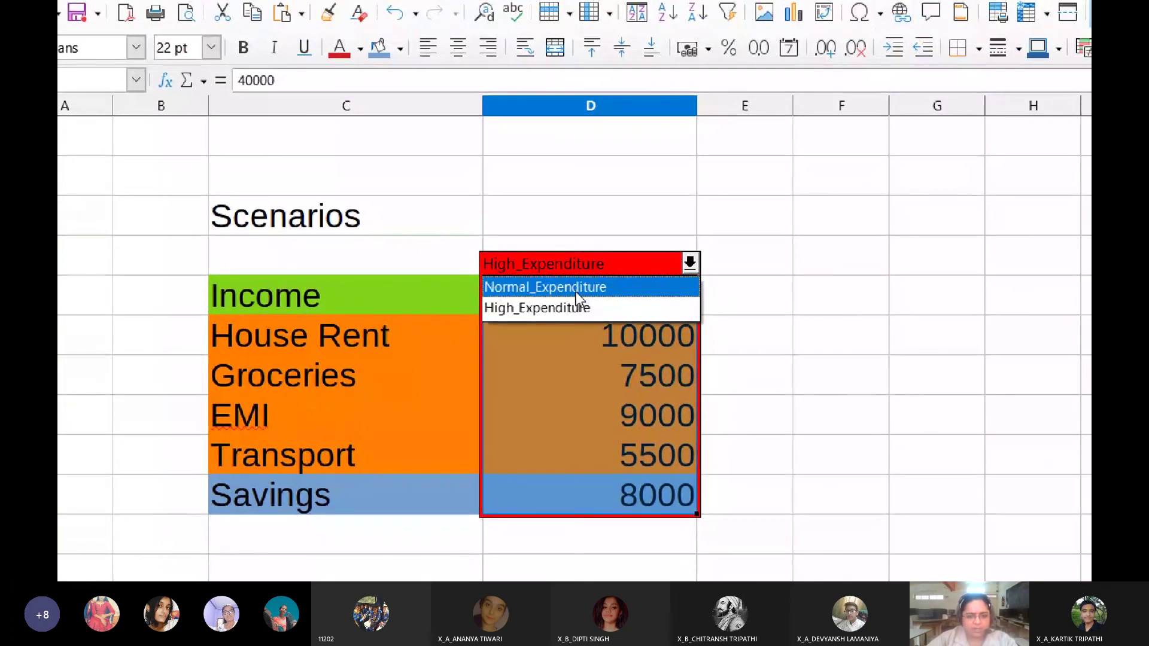
left_click(576, 293)
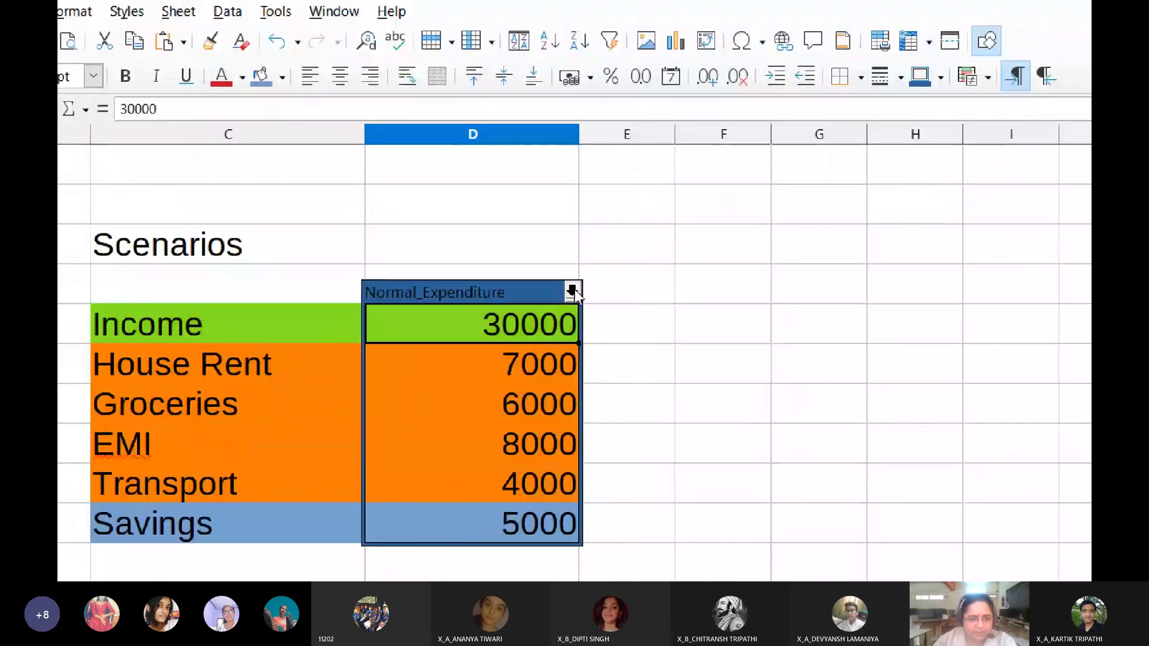
left_click(636, 66)
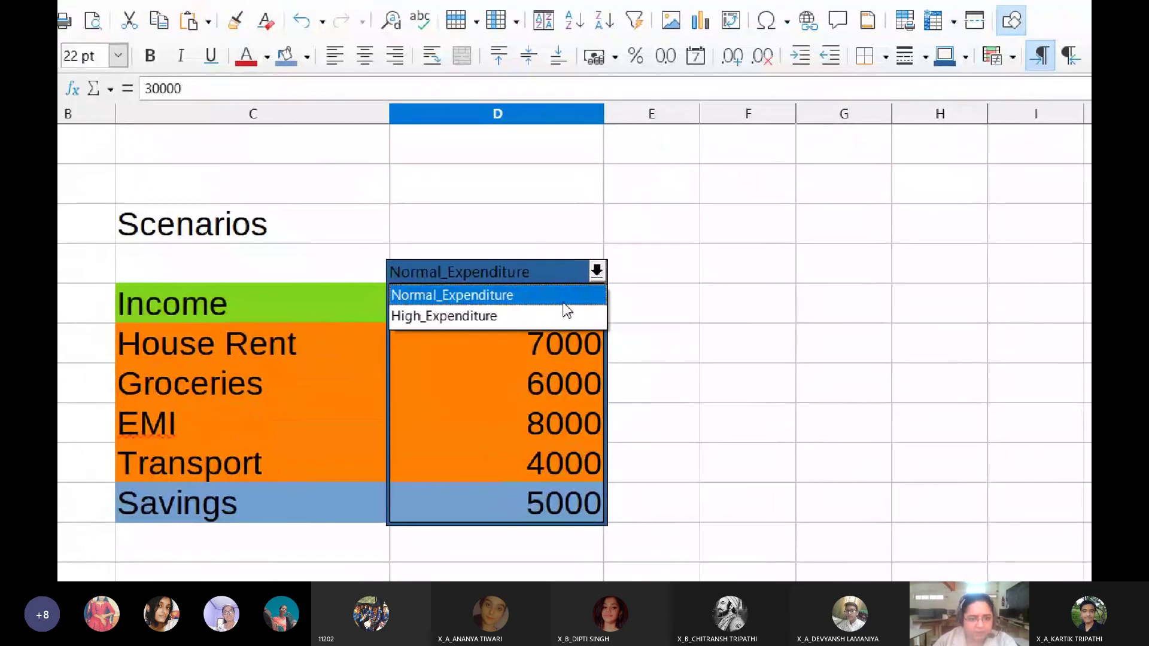
left_click(564, 302)
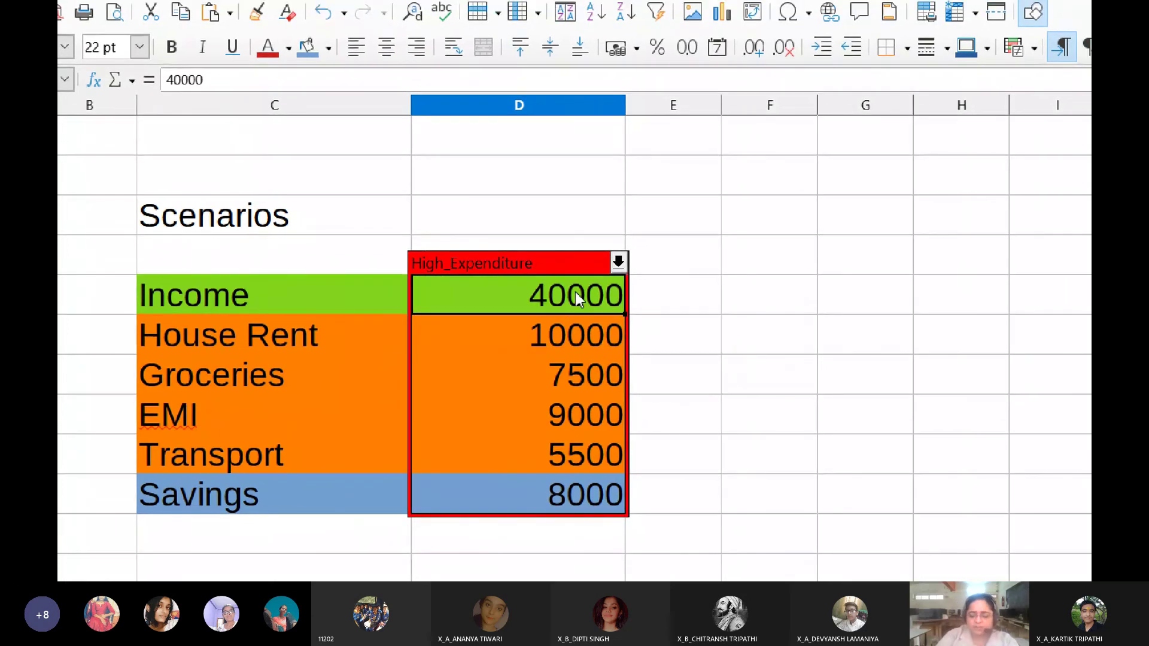
Step: Set the Income amount in column D to 25000 and the House Rent amount to 4000
type("25000")
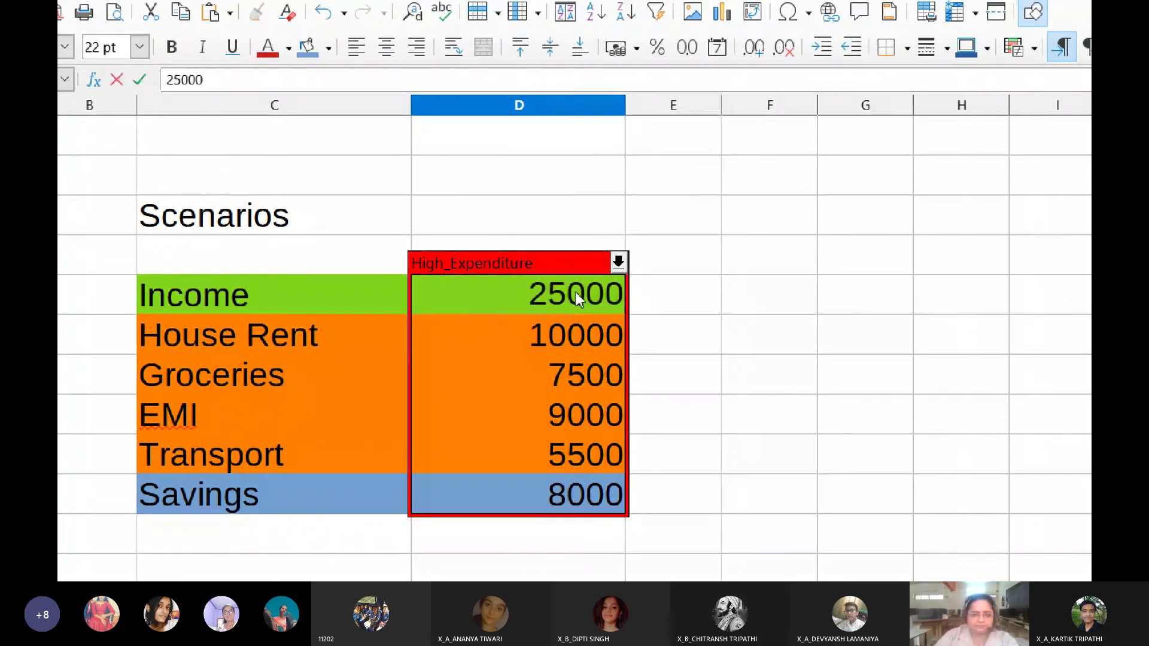
key("Return")
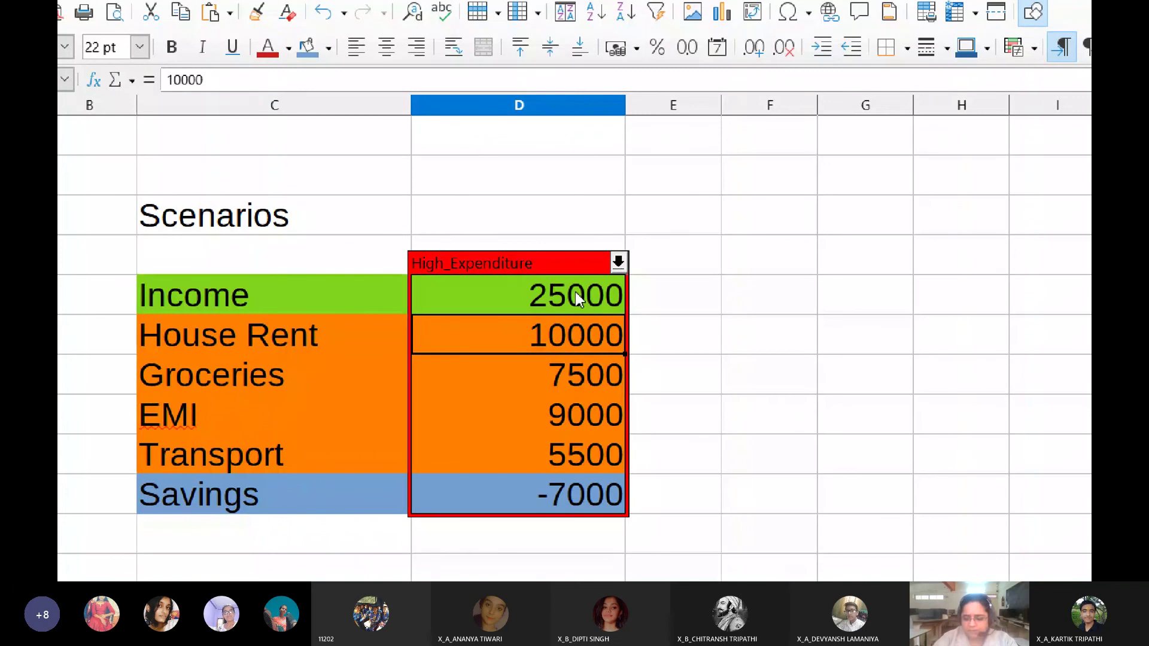
type("4000")
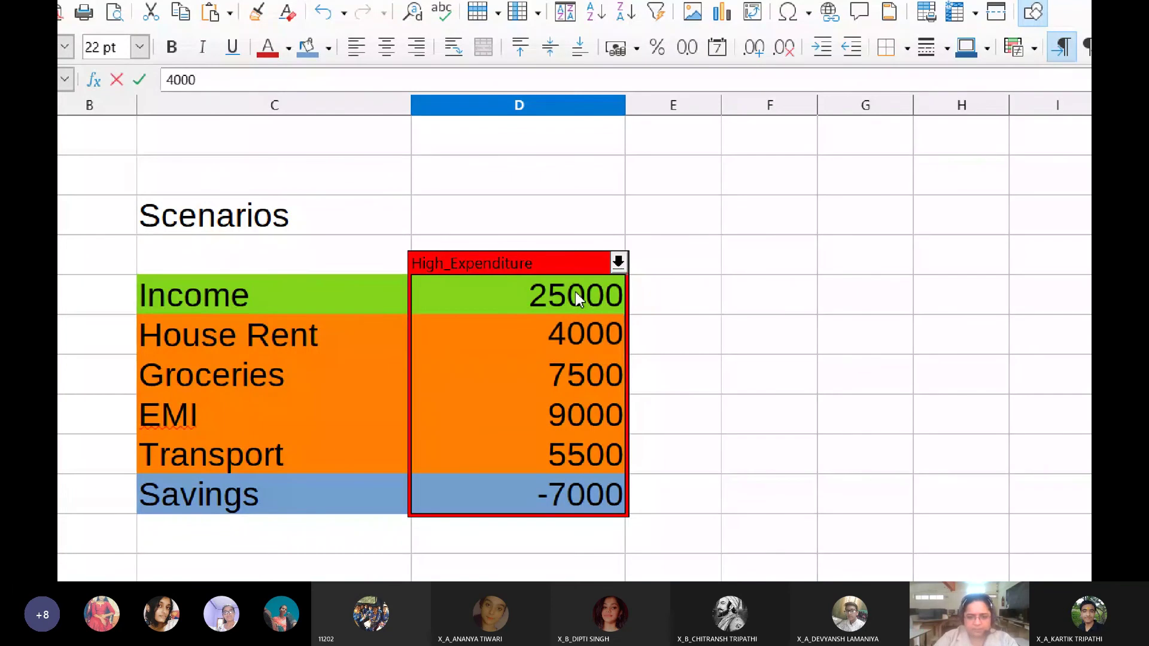
key("Return")
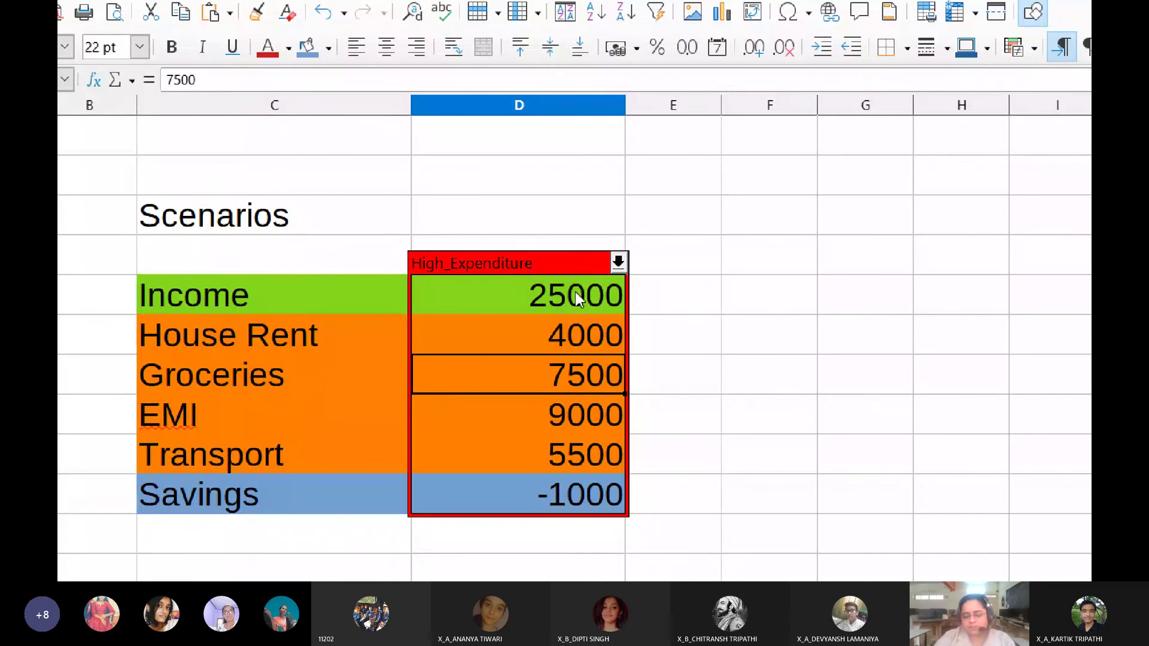
Step: Set the Groceries amount in column D to 5000 and the Transport amount to 4000
type("5000")
key("Return")
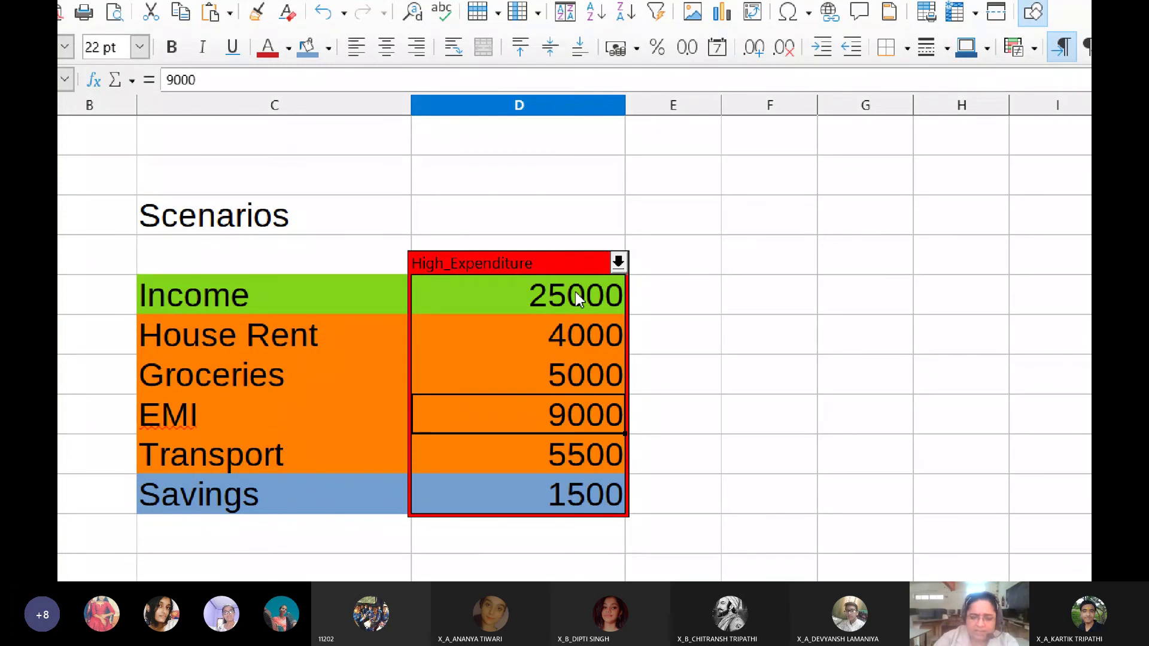
key("Down")
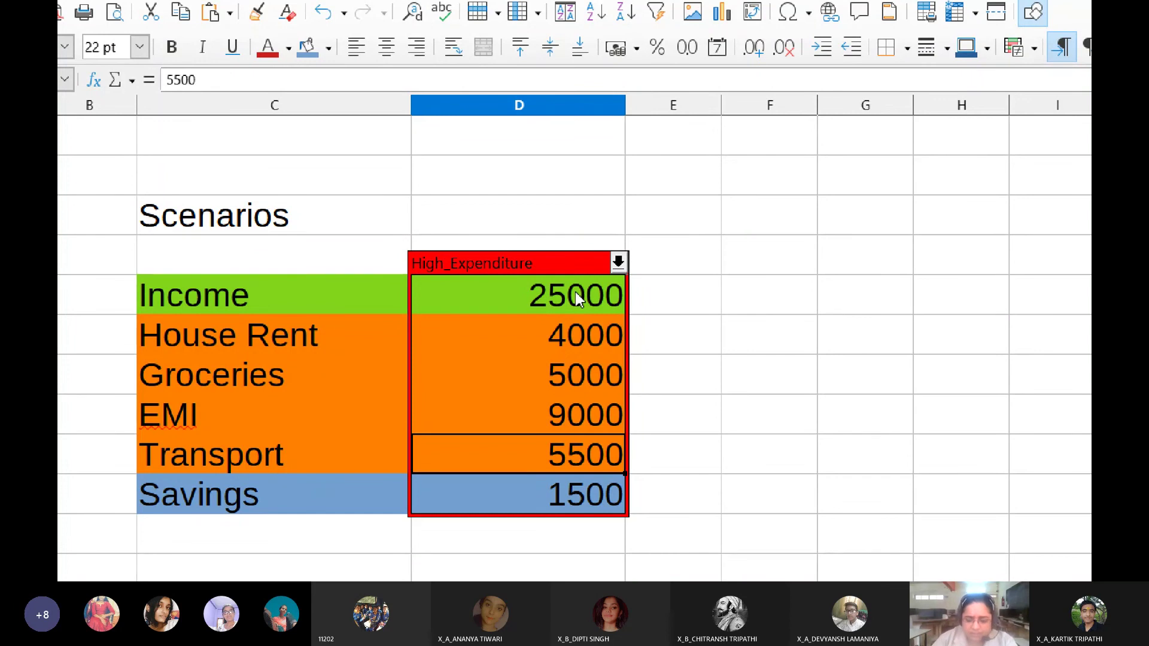
type("4000")
key("Return")
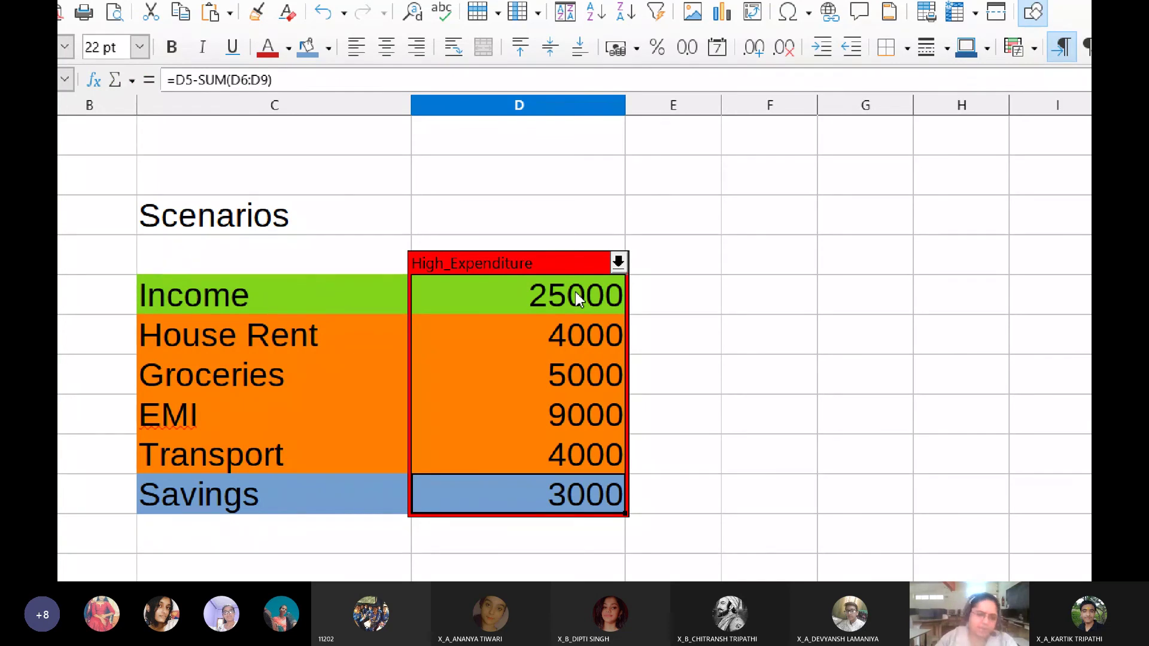
Step: Start a scenario for D5:D10 named Low_Expenditure with the comment "My salary got reduced, hence, I tried to reduce all my expenses."
left_click_drag(500, 295, 495, 445)
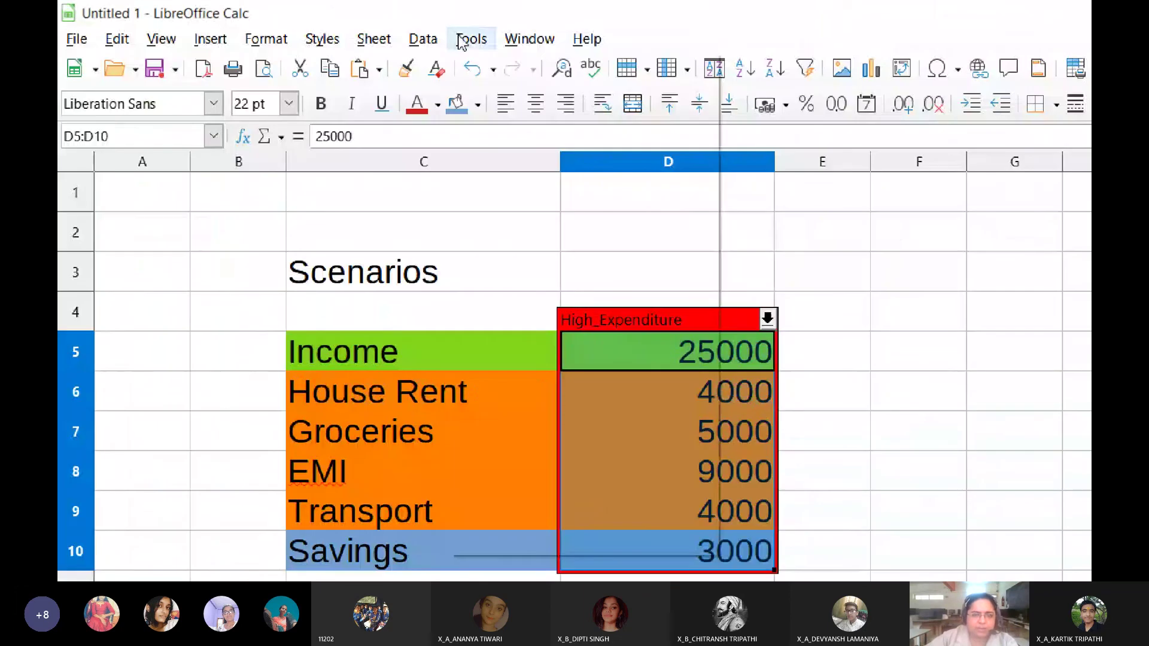
left_click(471, 39)
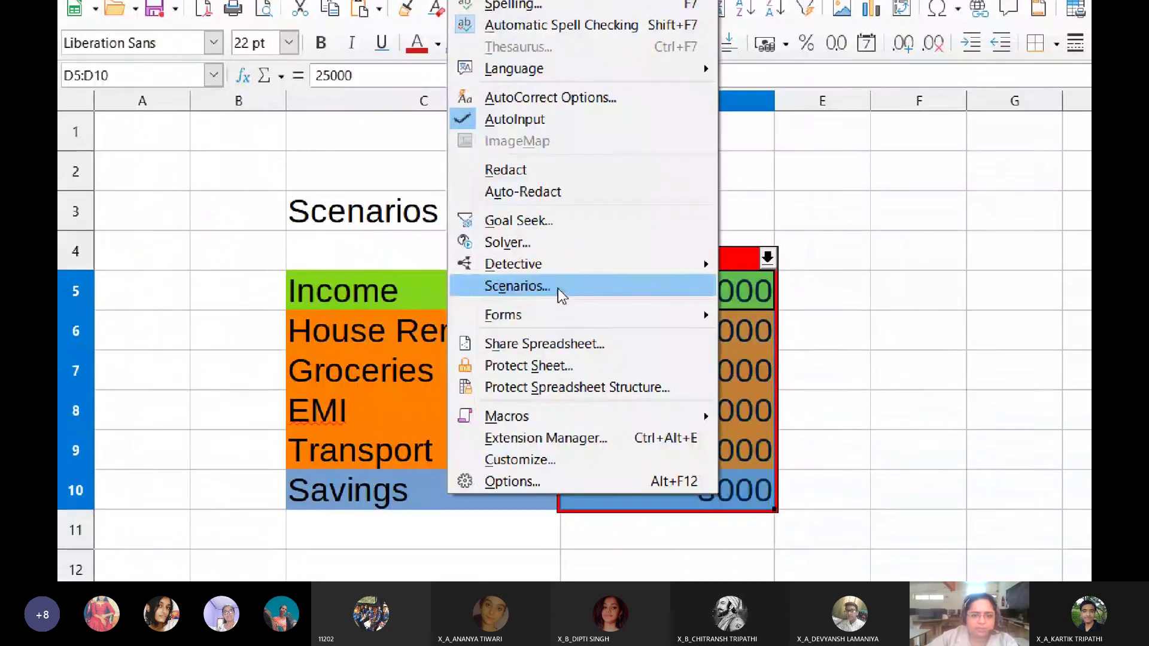
left_click(559, 350)
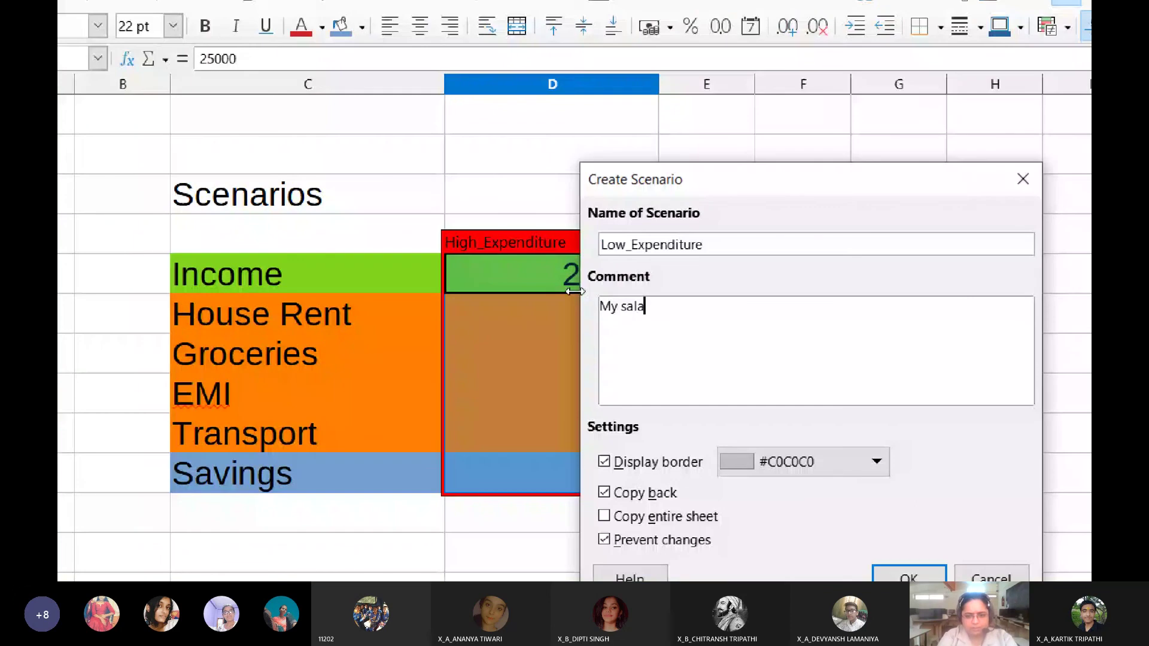
type("ry got reduced, hence, ")
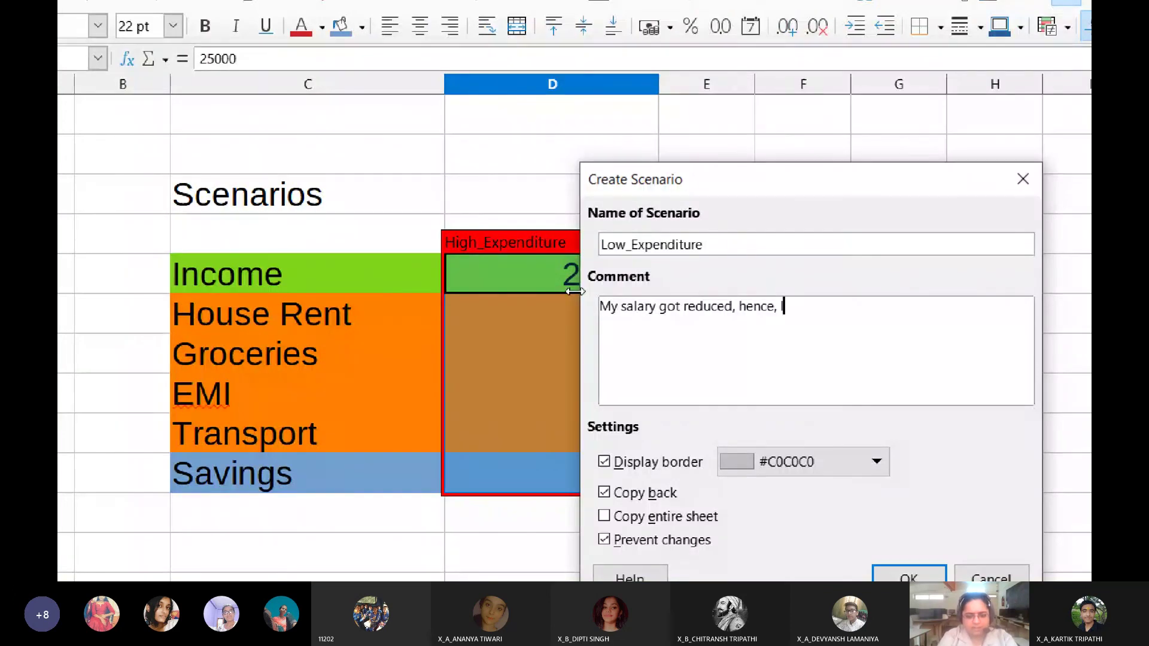
type("I tried to redu")
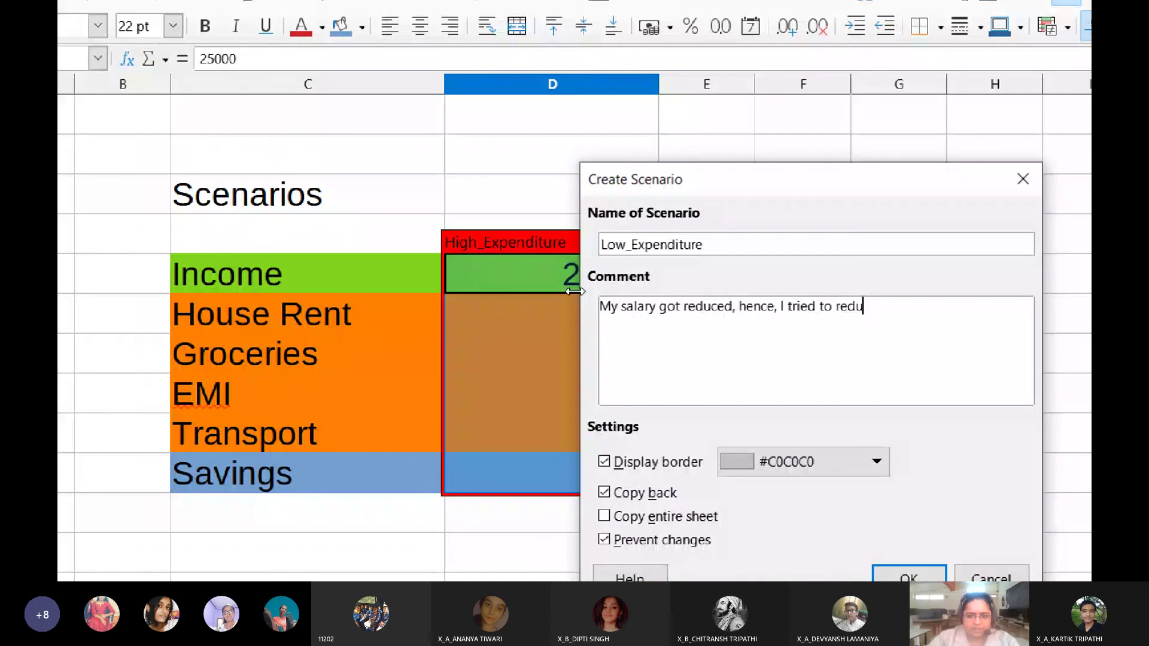
type("ce all my expenses.")
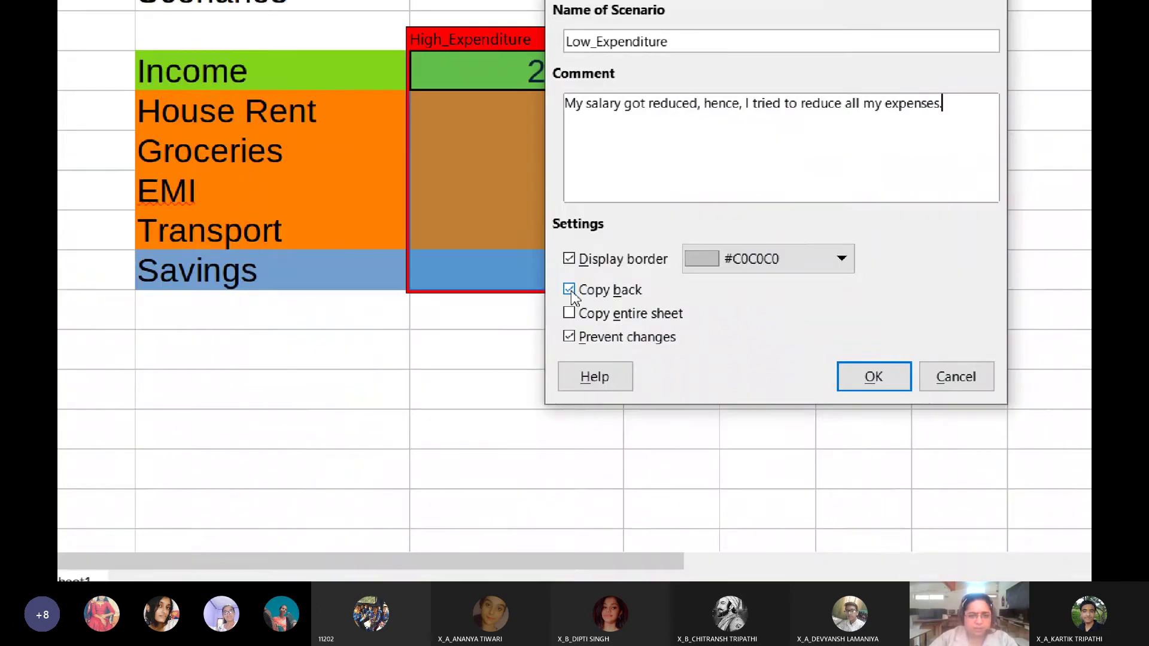
Step: Disable Copy back and Prevent changes, set the display border colour to Green, and create the Low_Expenditure scenario
left_click(352, 377)
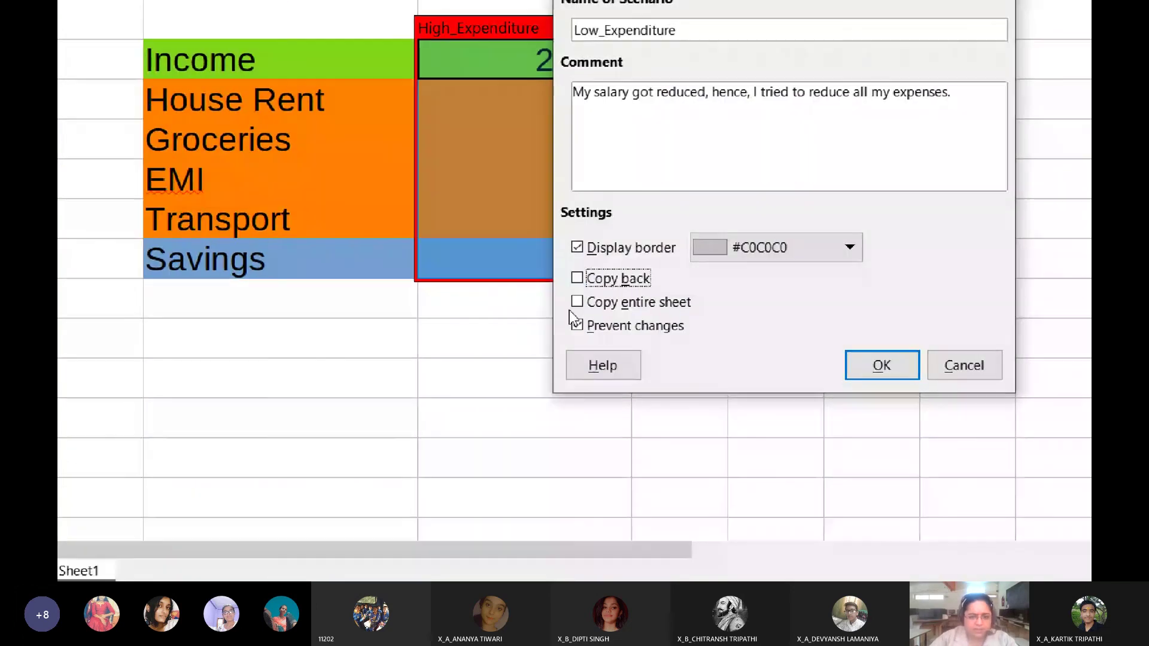
left_click(352, 424)
left_click(601, 286)
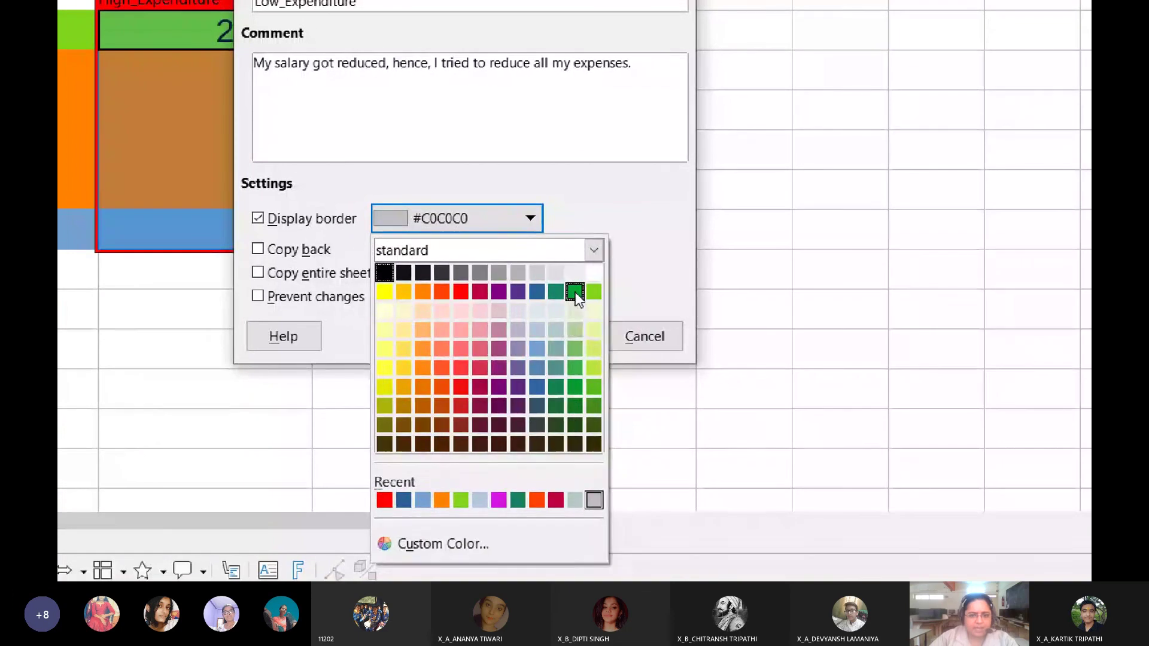
left_click(708, 318)
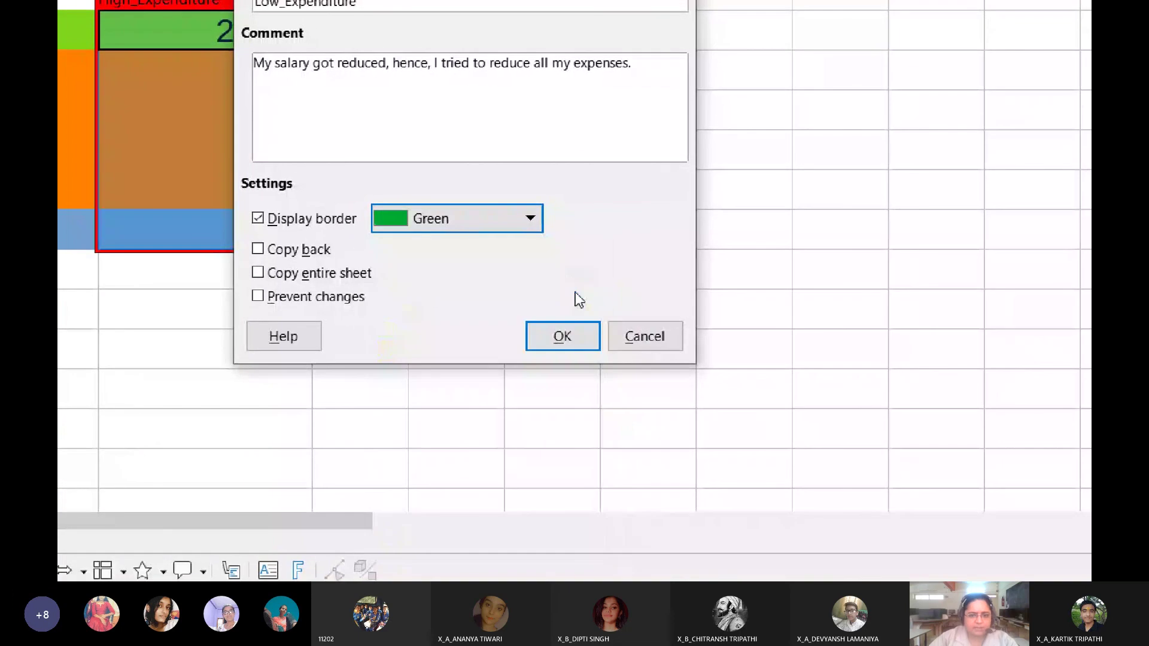
left_click(562, 336)
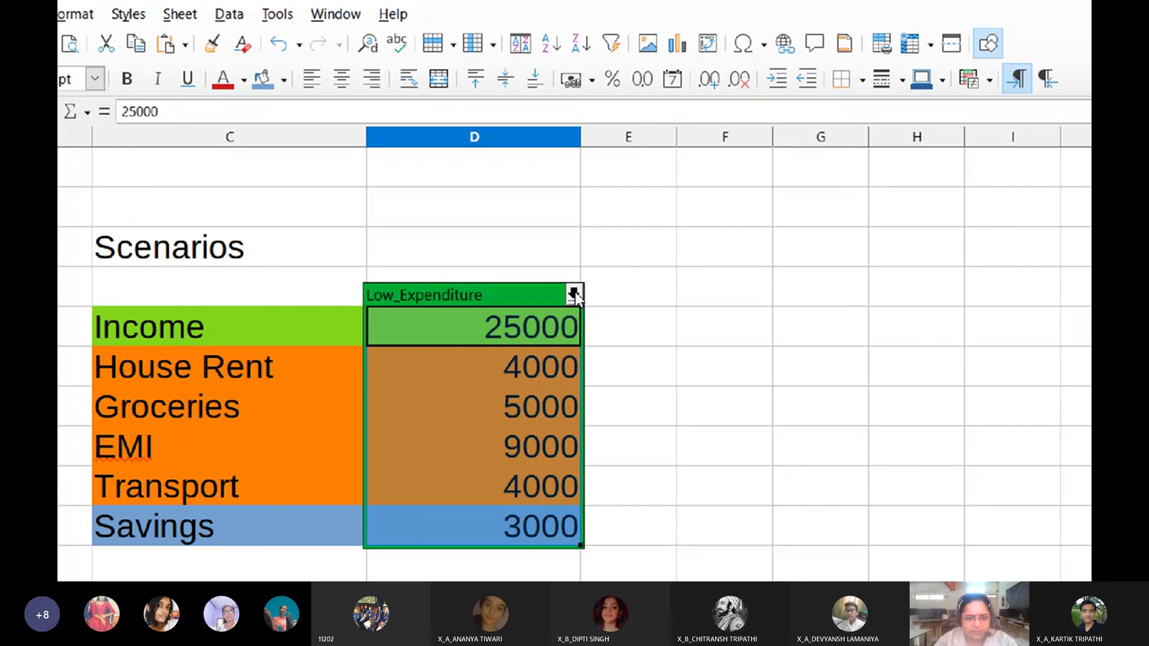
Step: Compare the budget amounts by switching to Normal_Expenditure, to High_Expenditure and back to Low_Expenditure
left_click(574, 294)
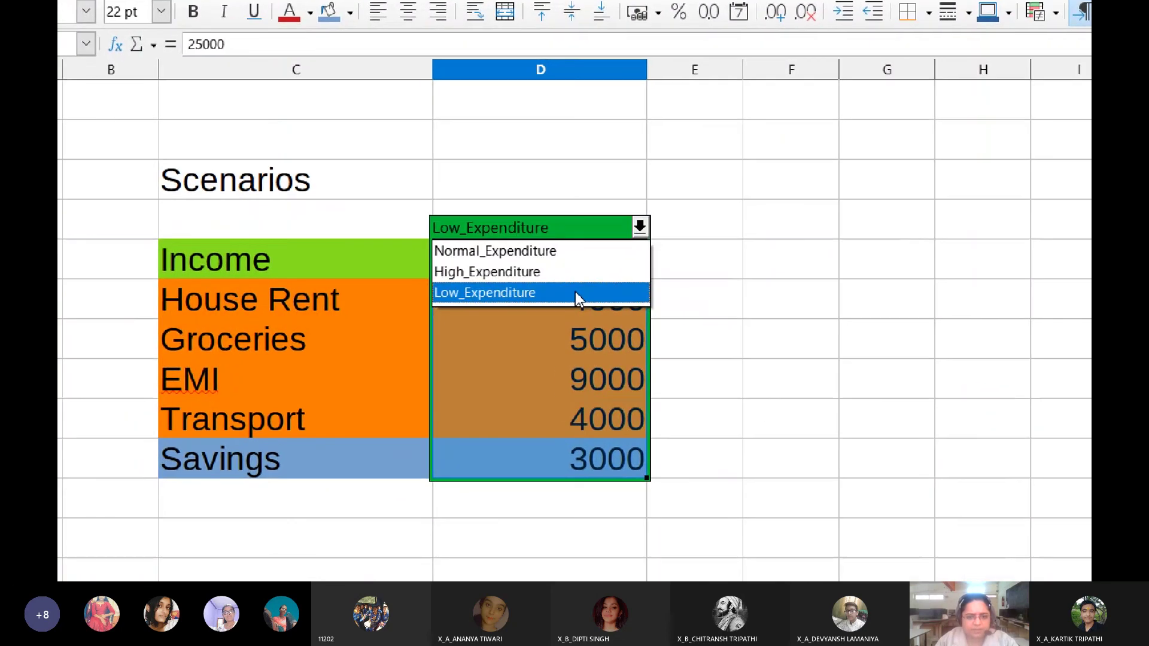
left_click(575, 292)
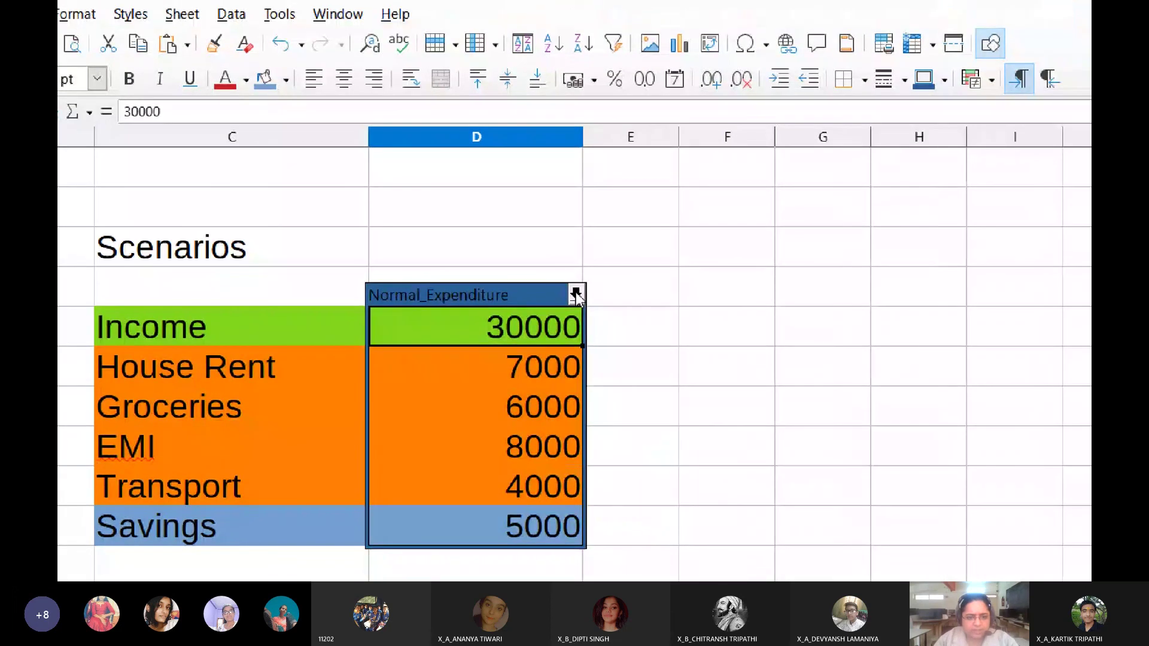
left_click(575, 293)
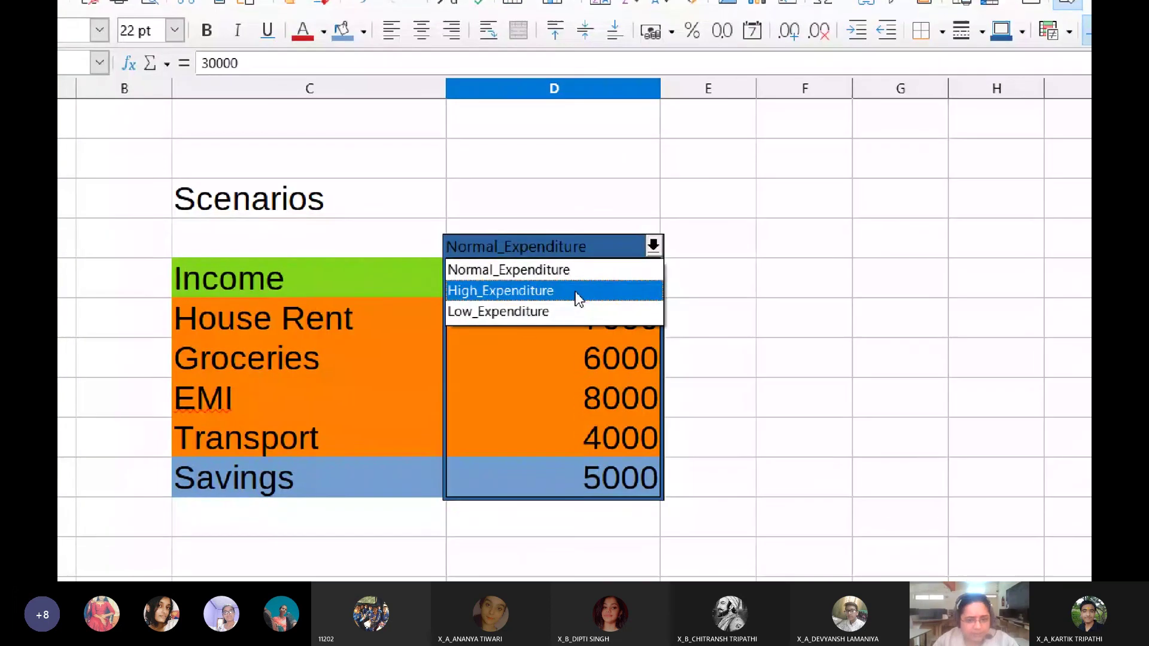
left_click(575, 292)
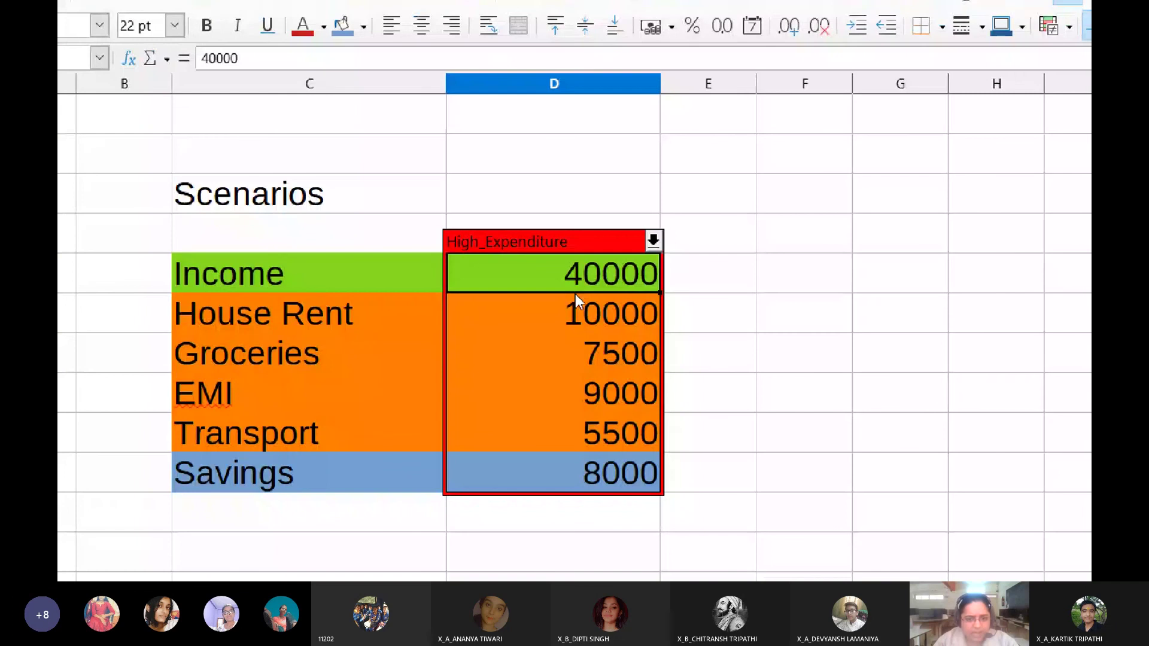
left_click(576, 293)
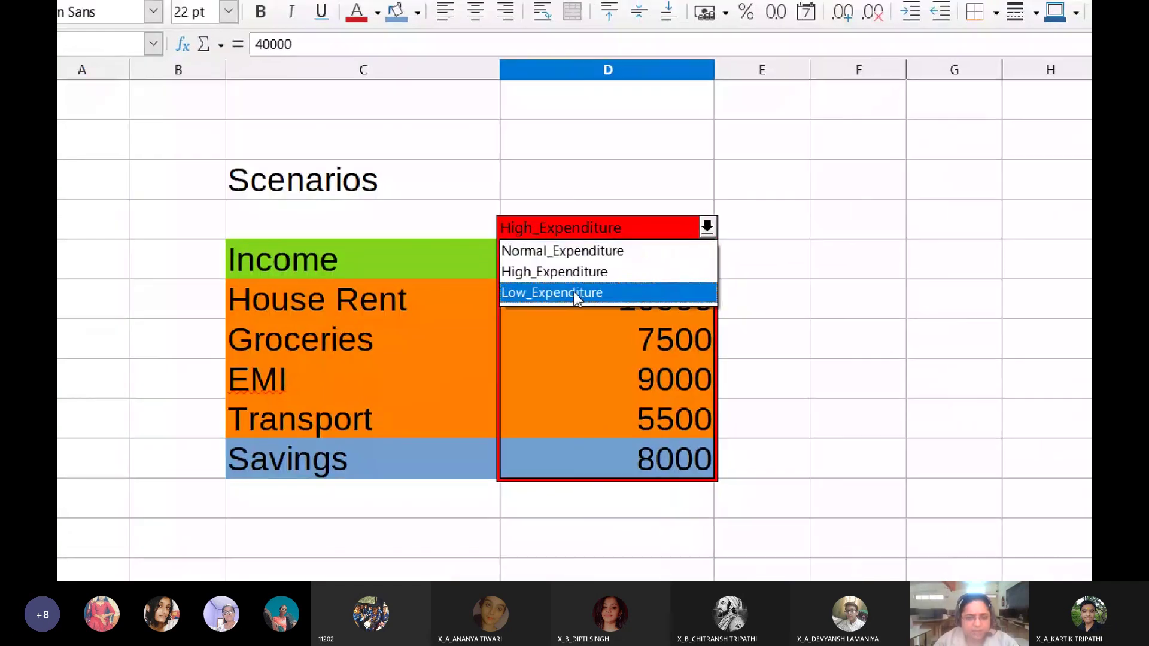
left_click(575, 292)
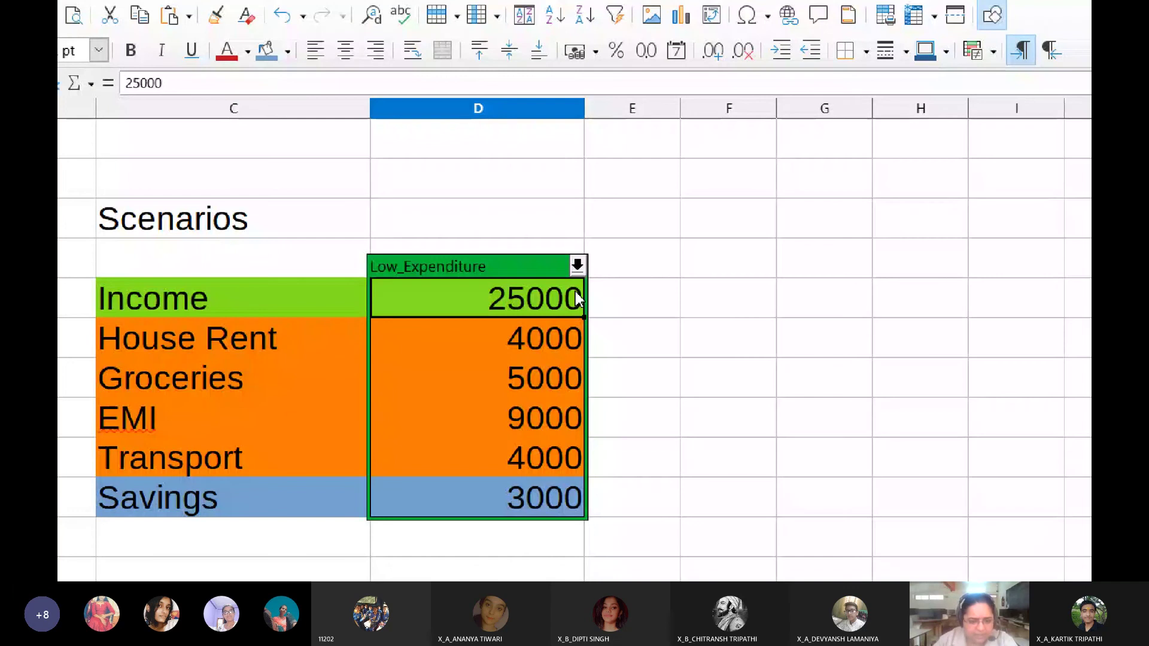
Step: Review the scenarios again in the order High_Expenditure, Normal_Expenditure and Low_Expenditure
left_click(576, 272)
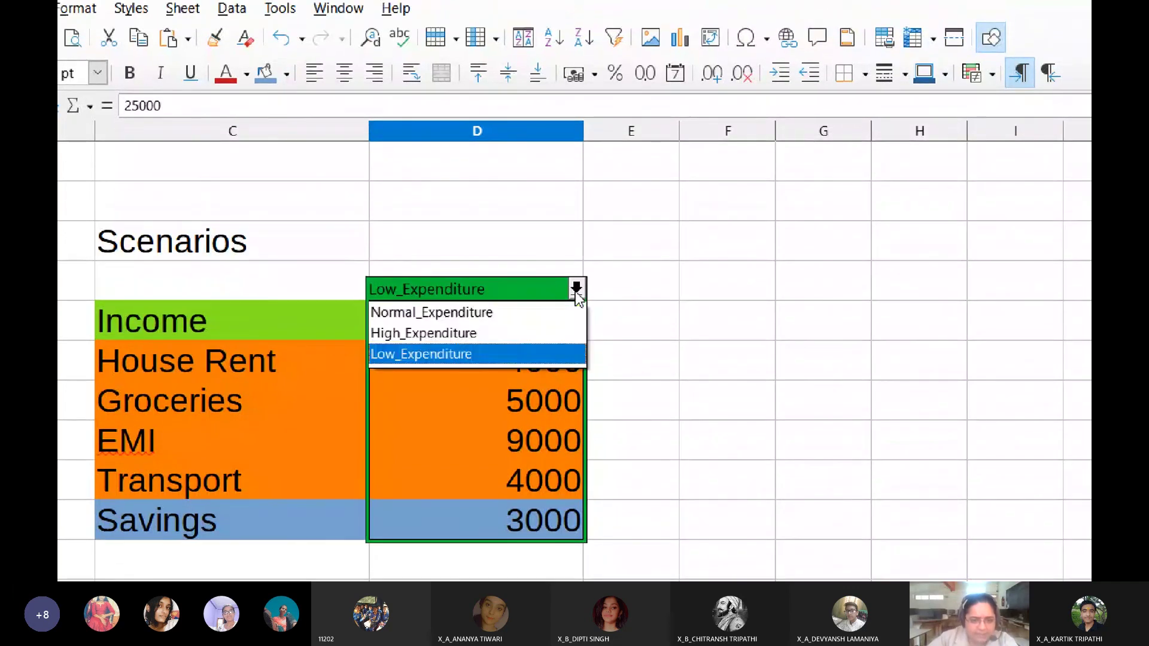
left_click(576, 293)
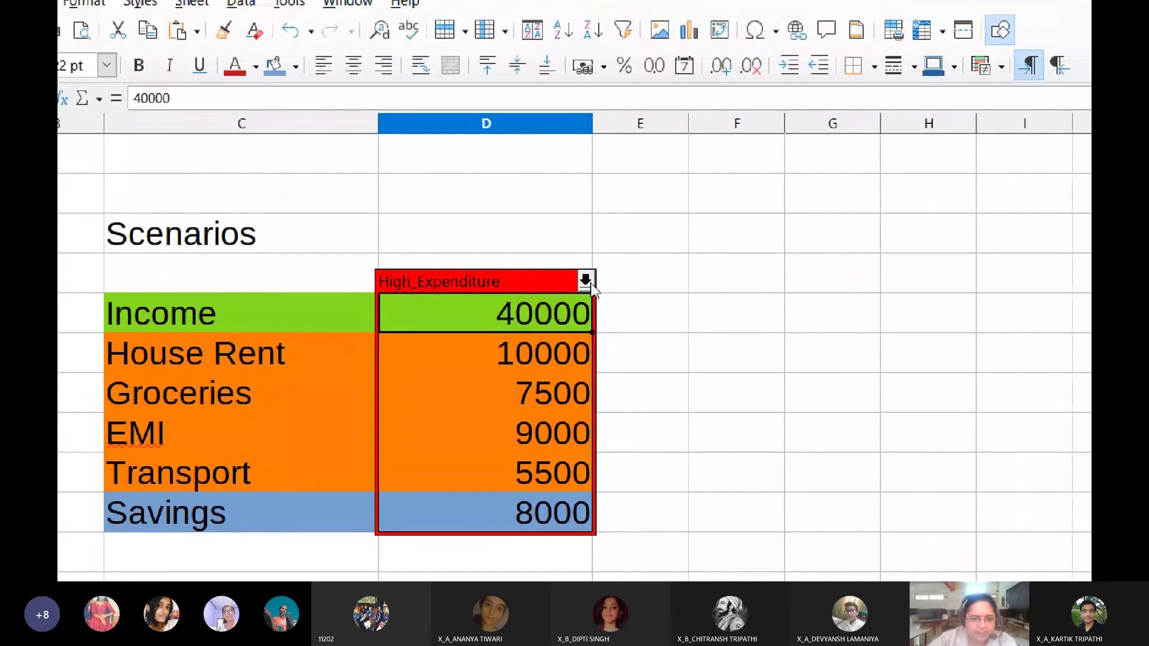
left_click(590, 283)
left_click(576, 292)
left_click(606, 271)
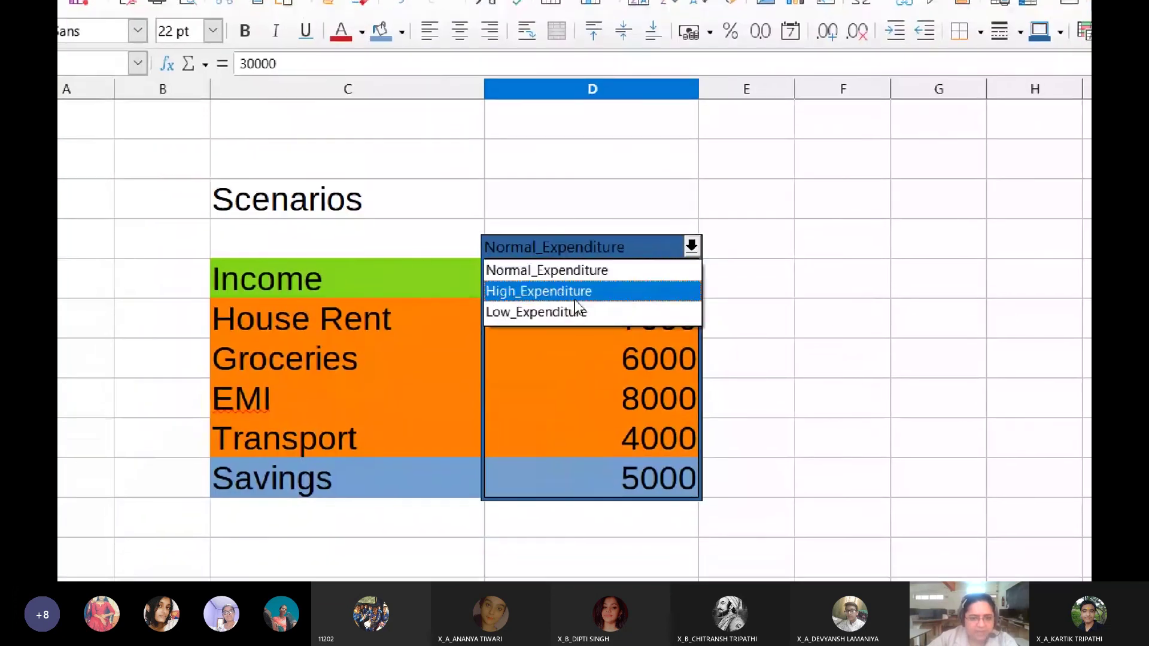
left_click(575, 298)
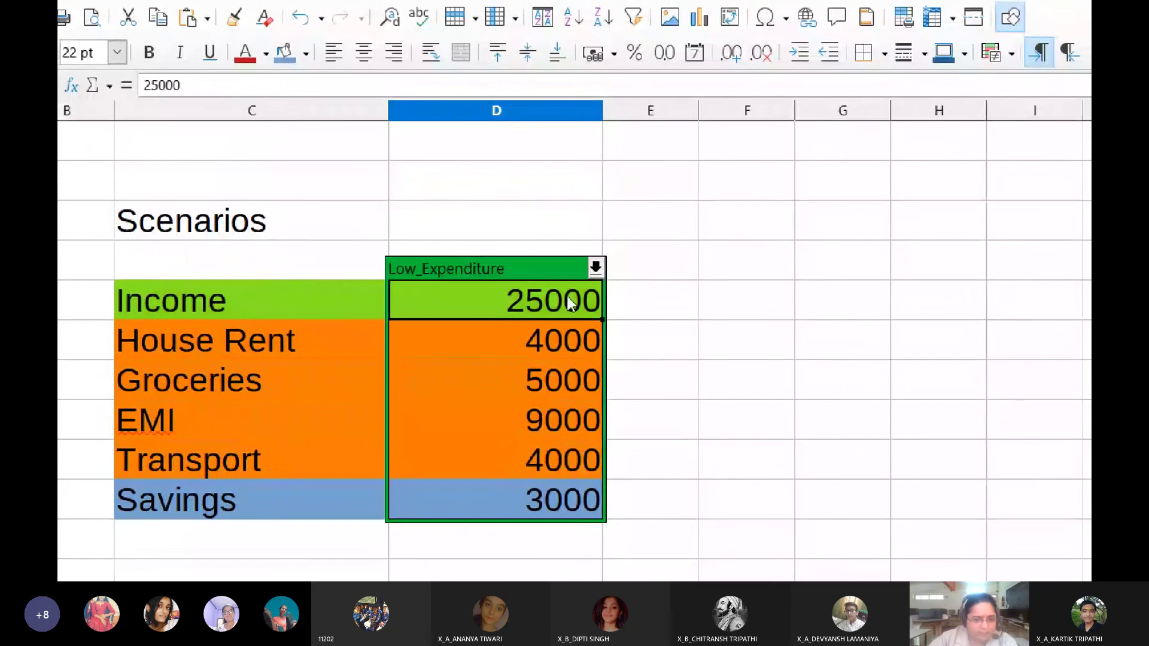
Step: Switch the budget to the High_Expenditure scenario and finally to Normal_Expenditure
left_click(605, 239)
left_click(513, 336)
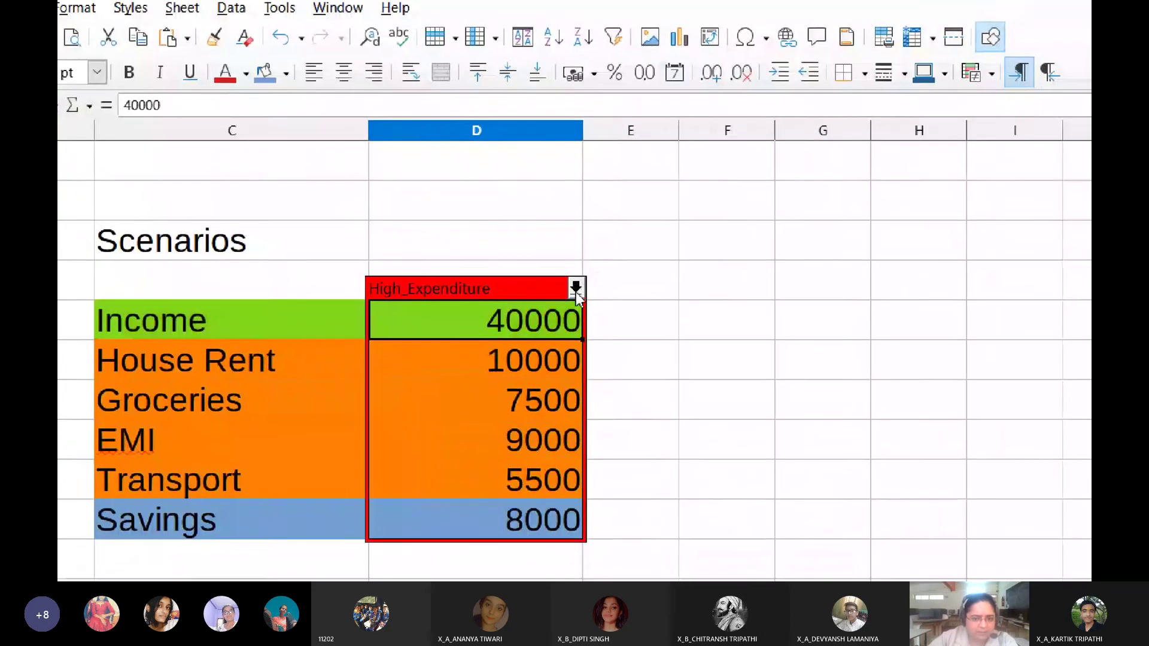
left_click(599, 228)
left_click(526, 256)
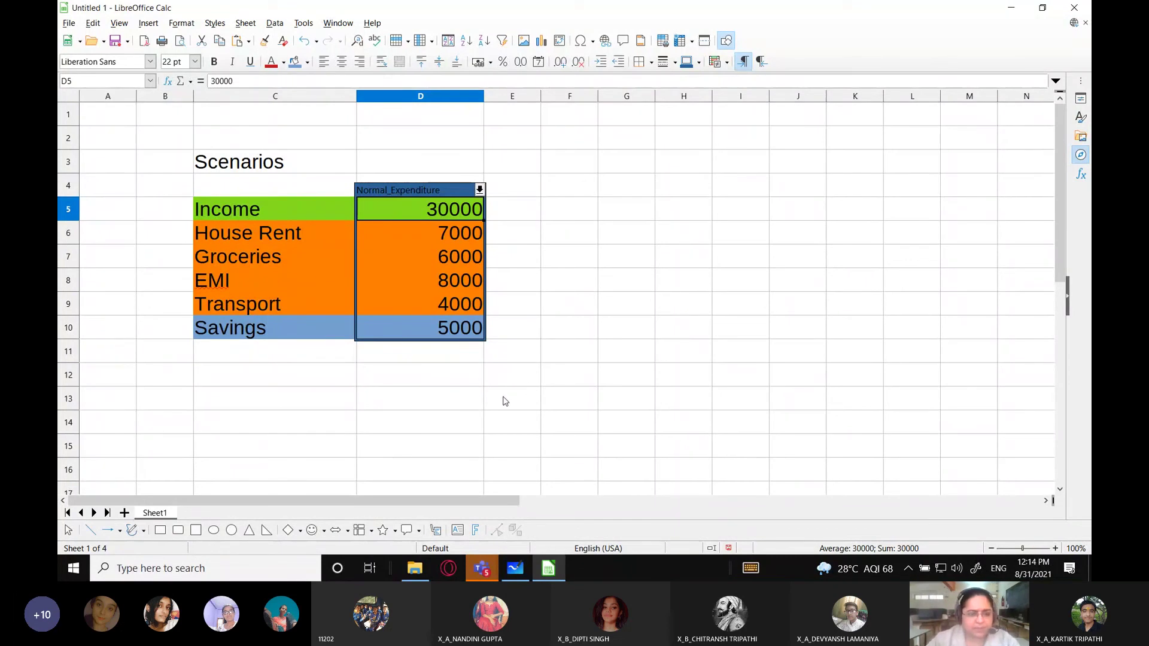
Step: Select cell C13 below the budget table
scroll(491, 405, "down", 2)
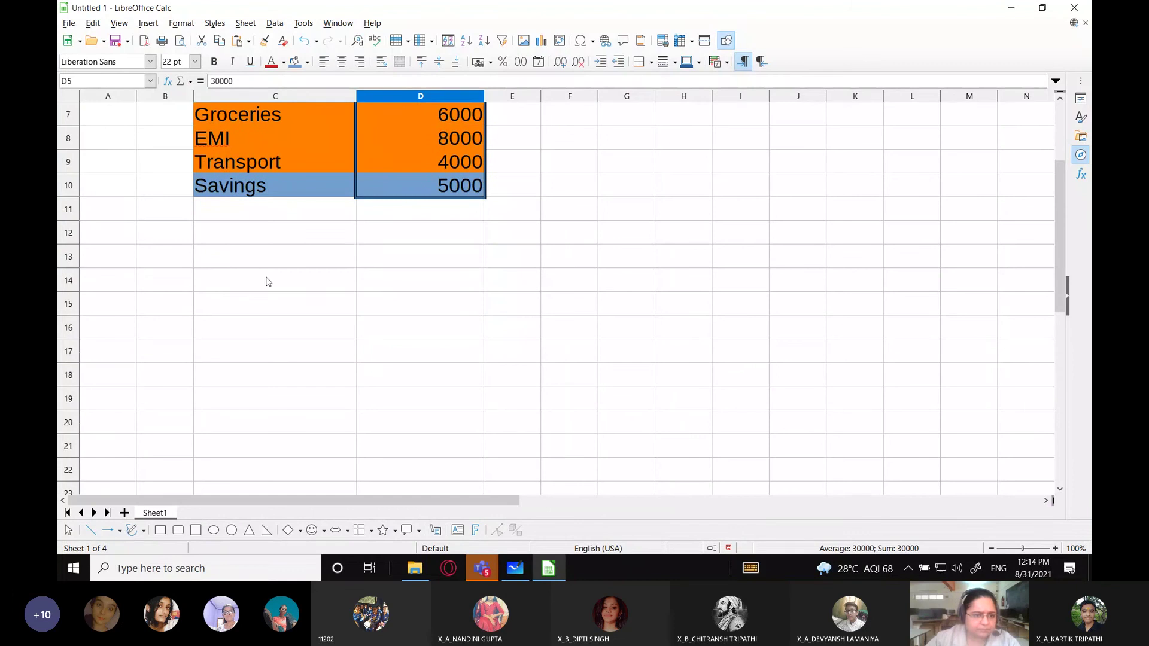
left_click(267, 257)
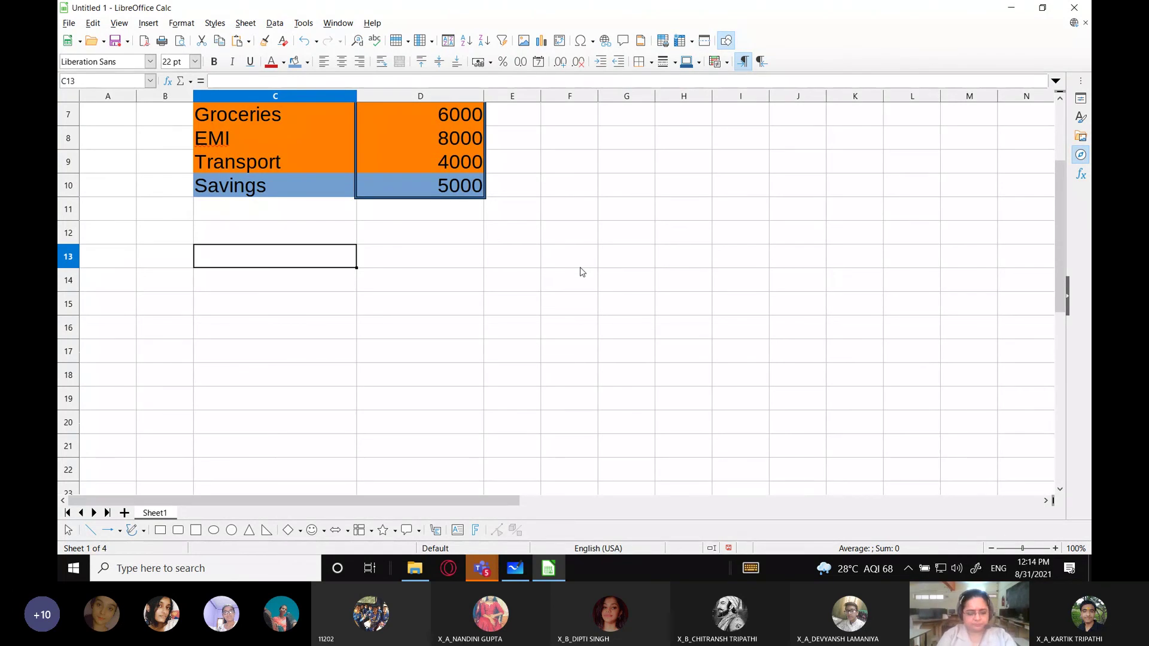
type("Marks")
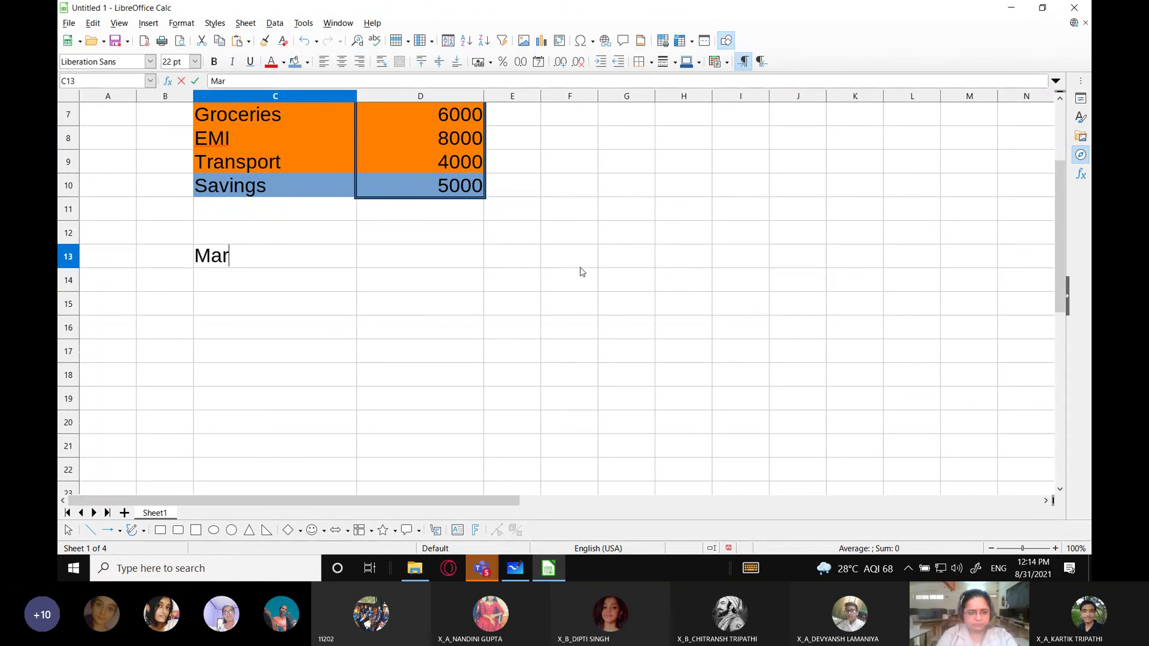
key("BackSpace")
key("BackSpace")
key("BackSpace")
key("BackSpace")
key("BackSpace")
Step: Enter the heading Subject in C13 and the heading Marks in D13
type("Su")
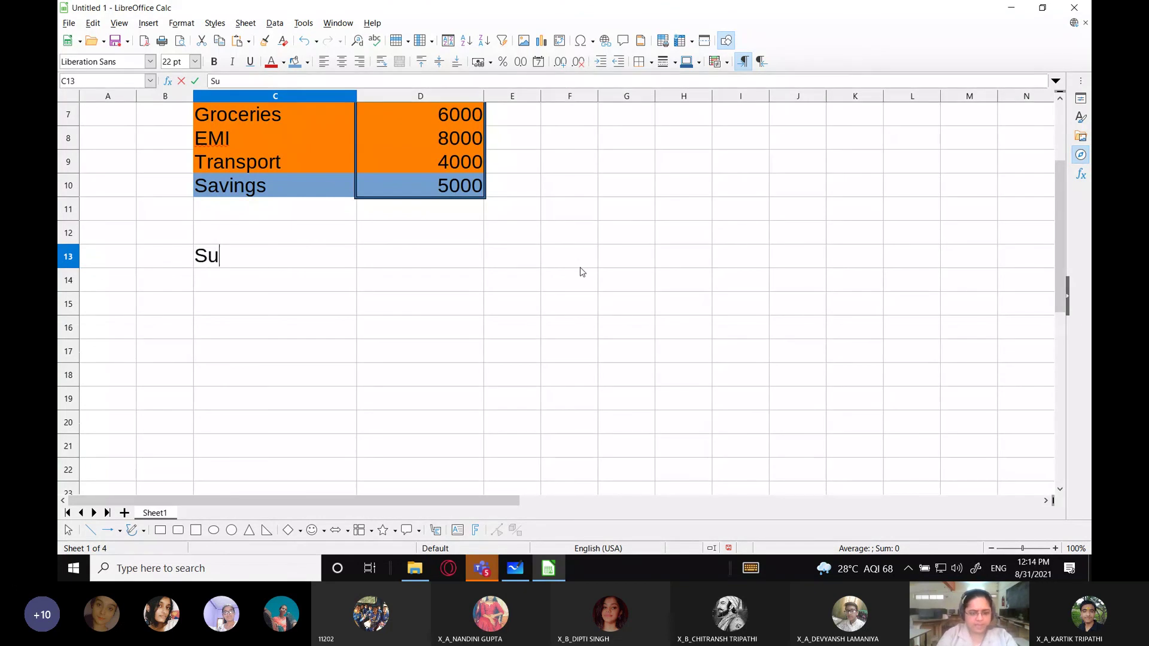
type("bject")
key("Tab")
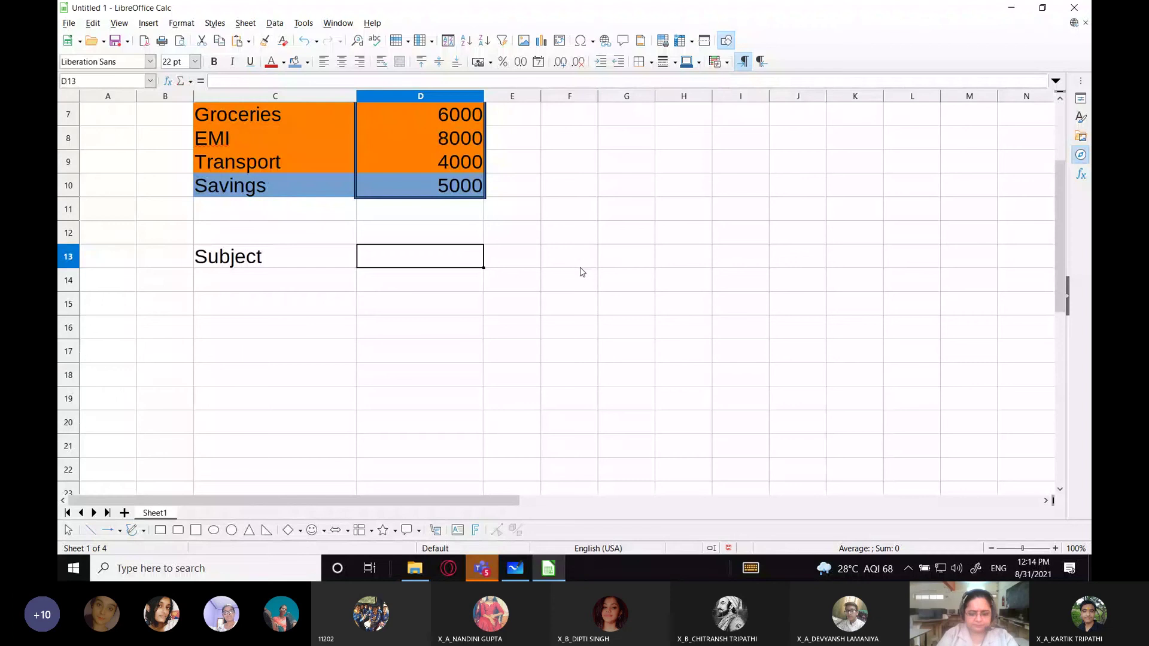
type("Marks")
key("Return")
type("Phy")
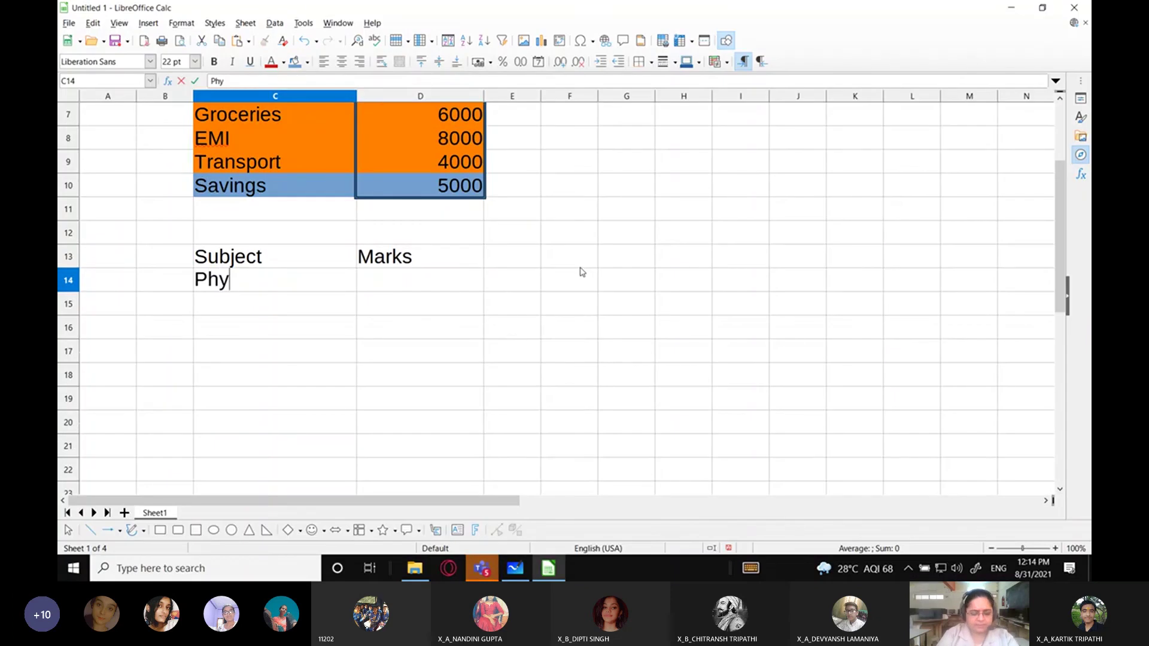
key("Return")
type("Ch")
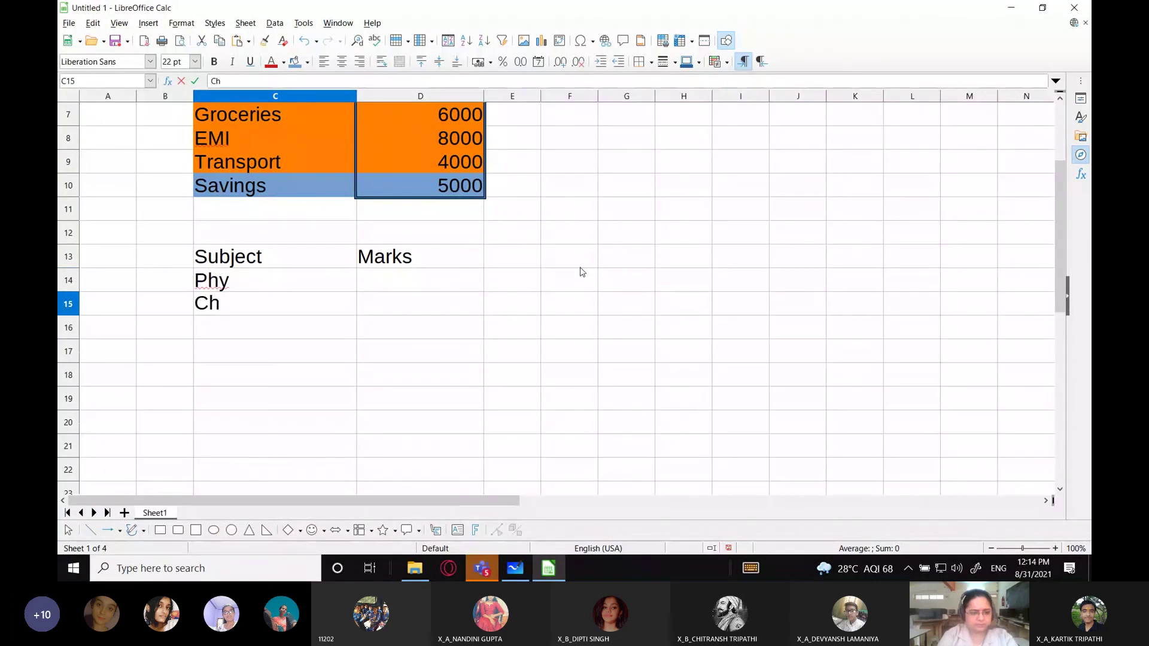
key("BackSpace")
key("BackSpace")
key("Up")
Step: List the subjects Science, SST, Math and IT in cells C14 to C17
type("S")
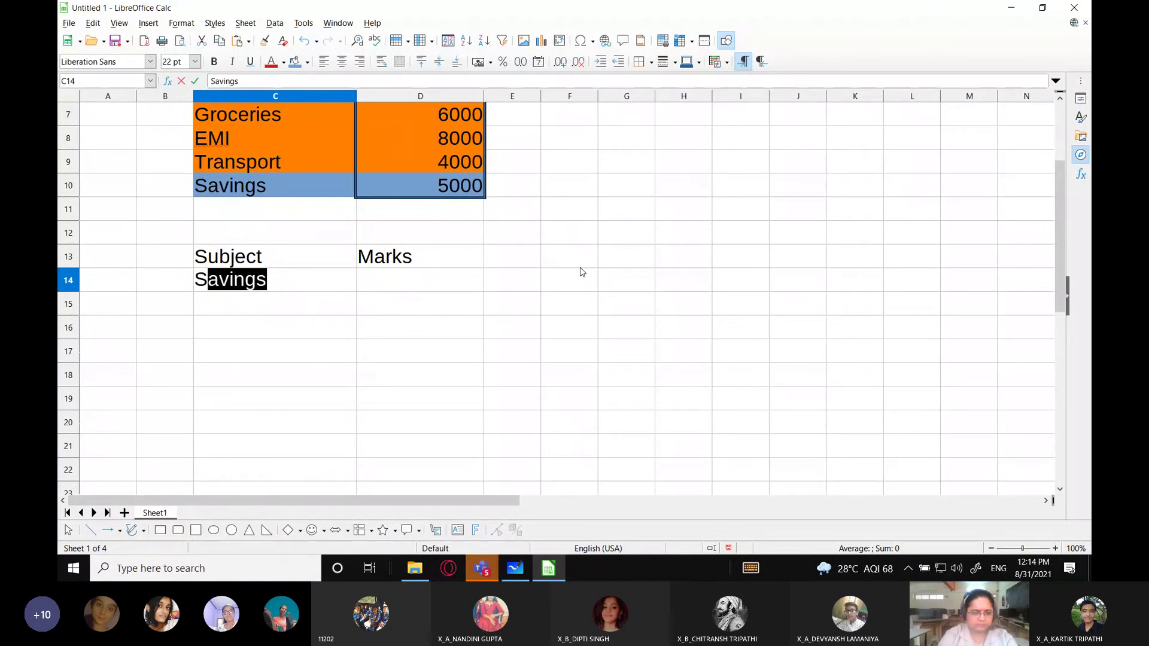
type("cience")
key("Return")
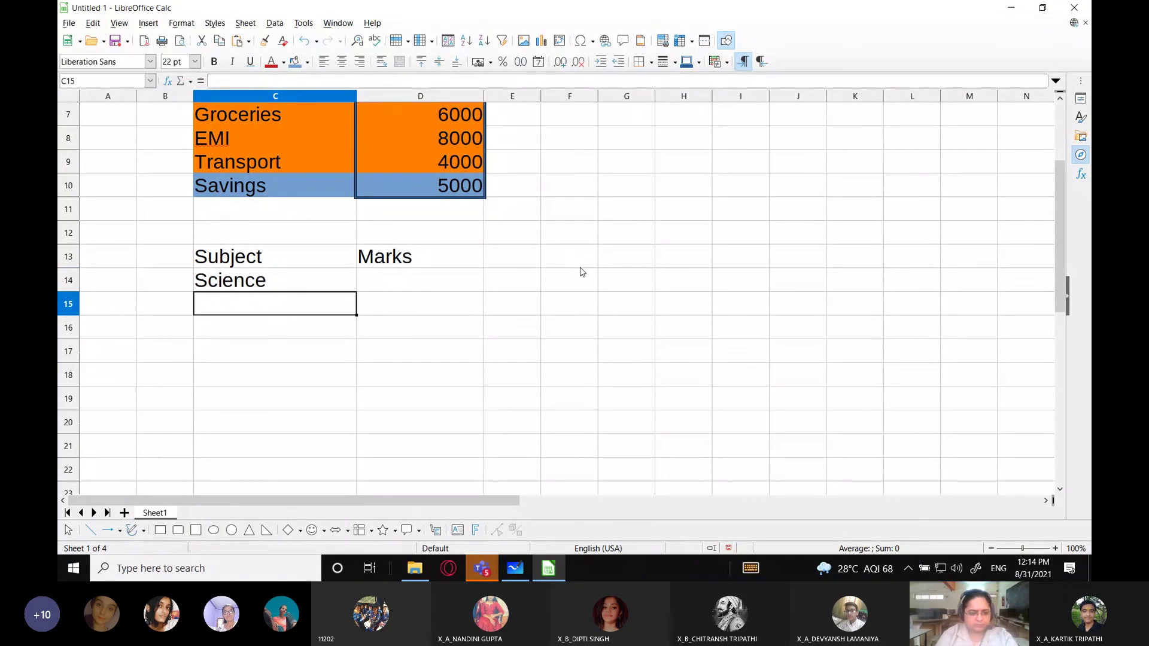
type("SST")
key("Return")
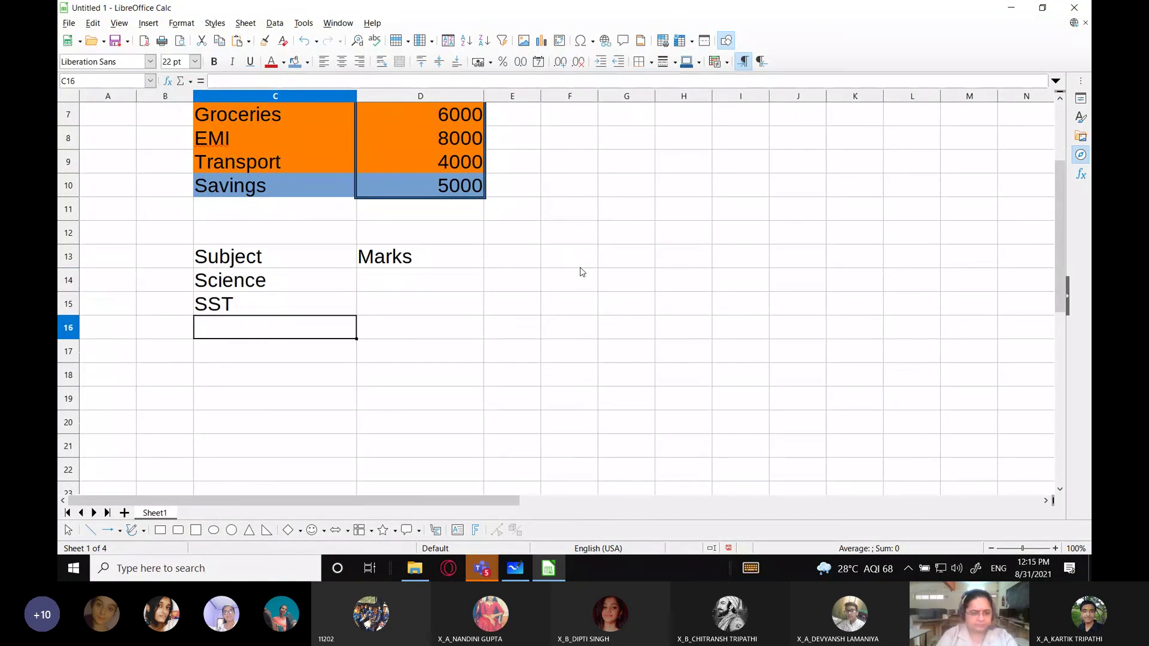
type("Math")
key("Return")
type("IT")
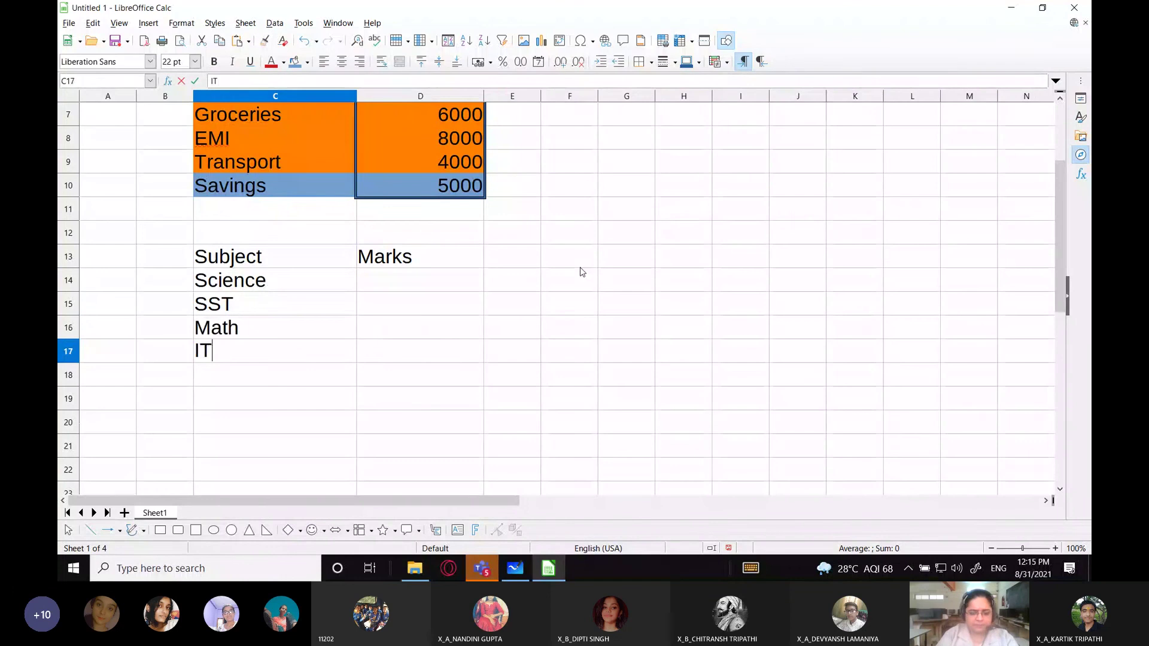
key("Tab")
Step: Change the heading in D13 to Marks (100)
key("Up")
key("Up")
key("Up")
key("Up")
key("Down")
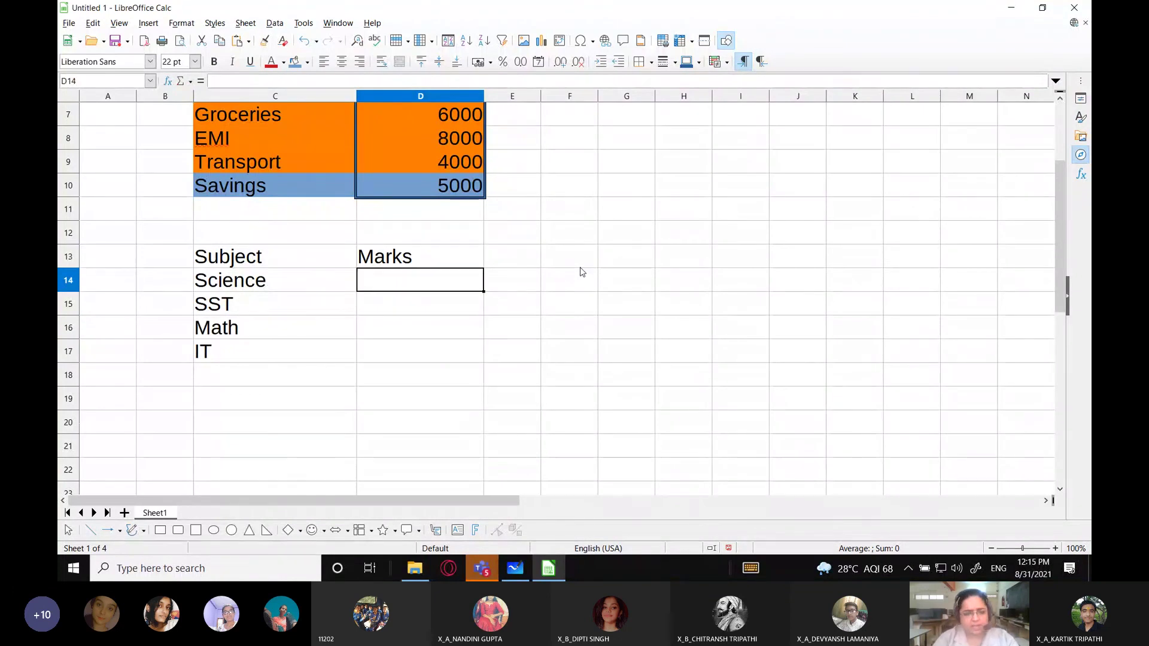
key("Up")
key("F2")
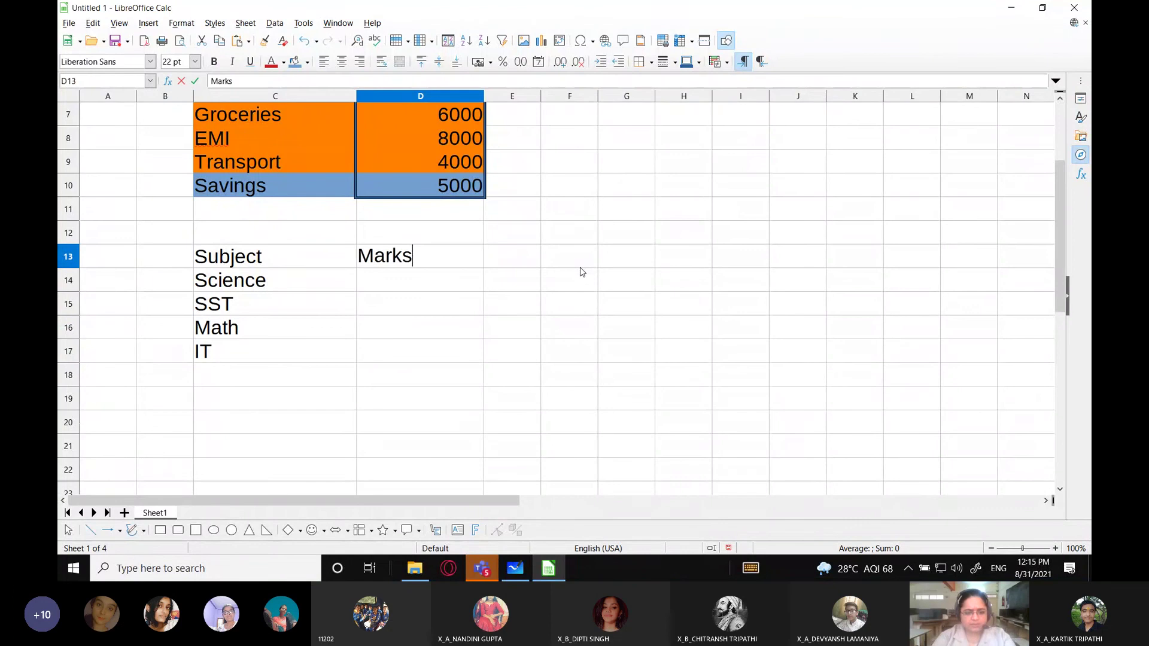
type("(")
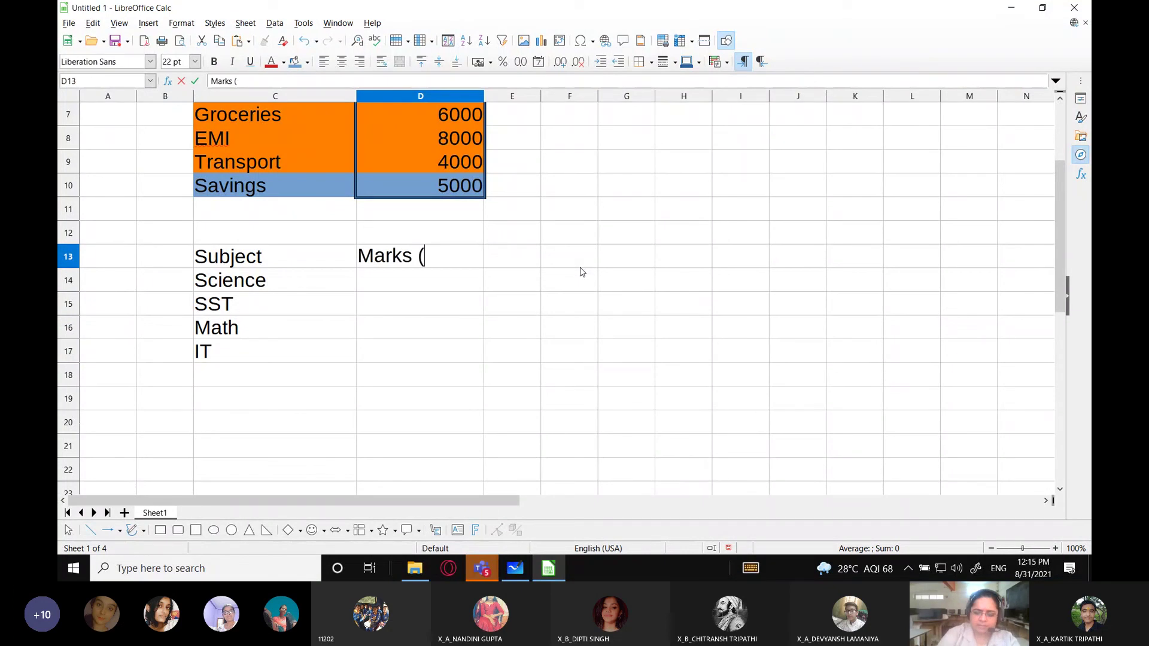
type("100)")
key("Return")
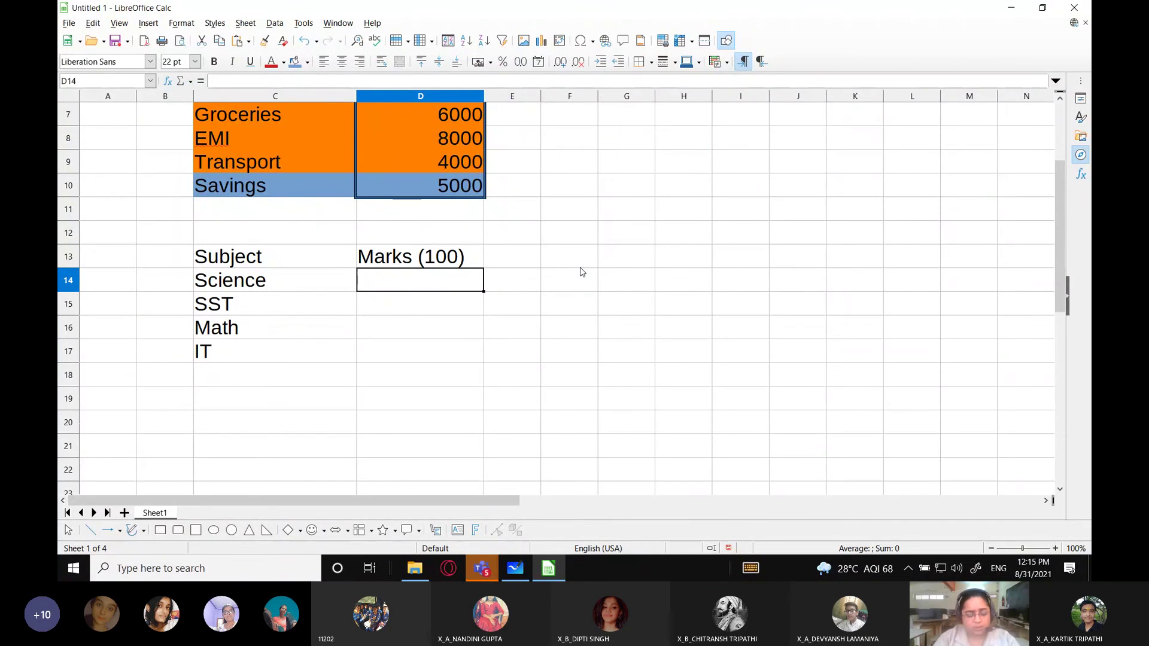
Step: Enter the marks 90, 89, 78 and 85 for Science, SST, Math and IT in cells D14 to D17
type("90")
key("Return")
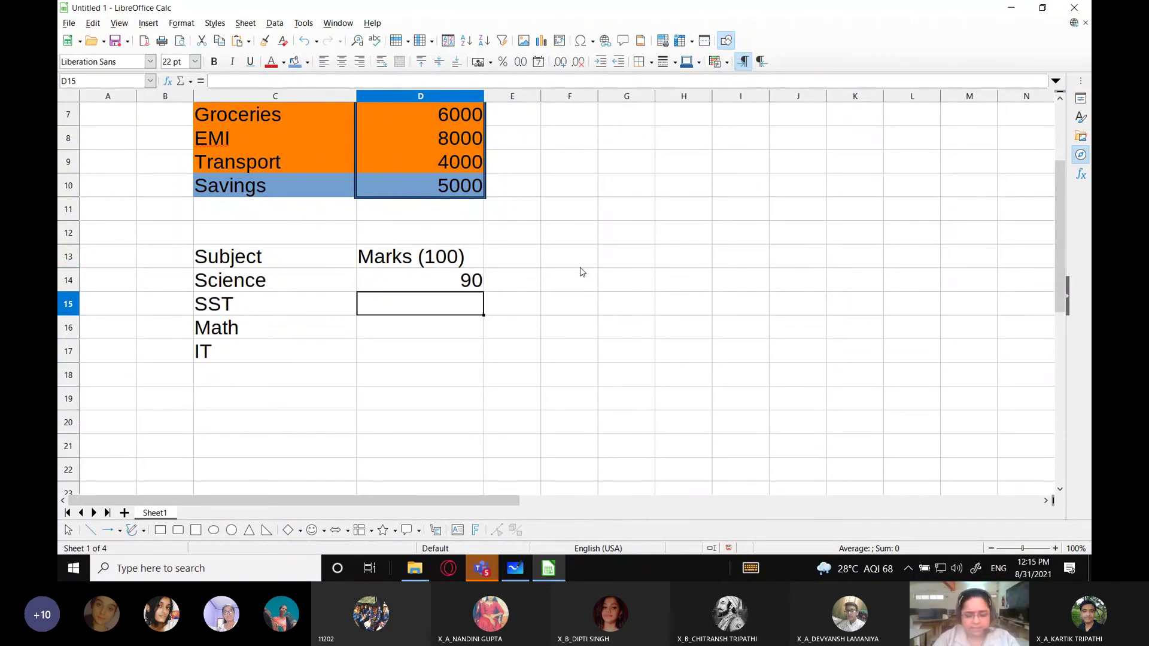
type("89")
key("Return")
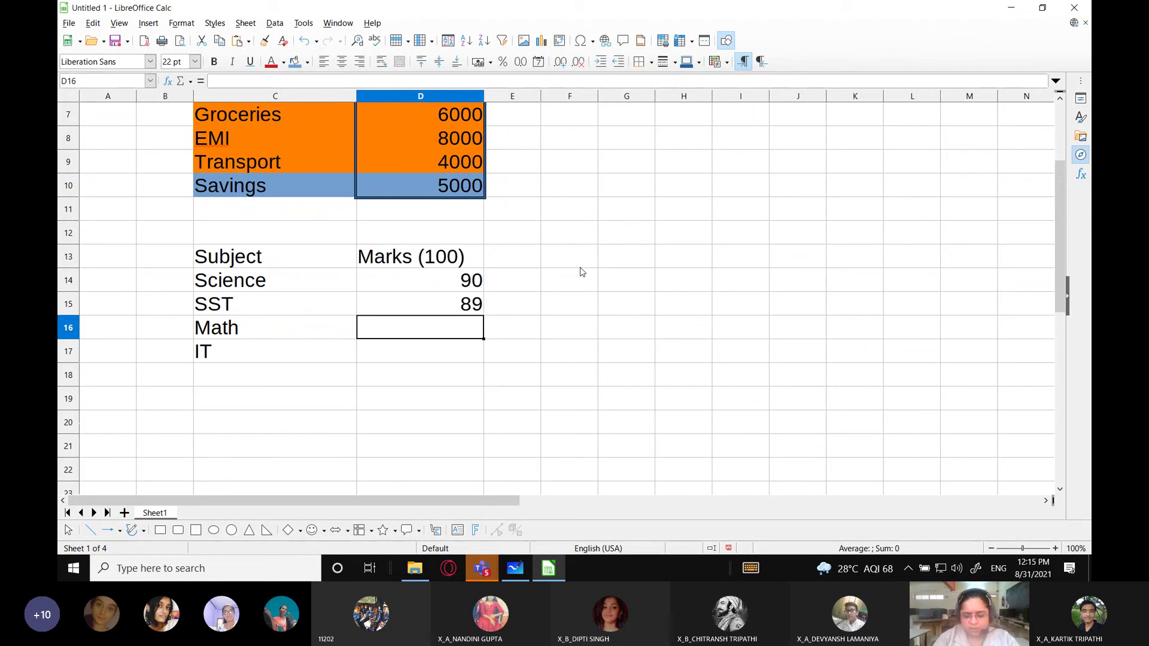
type("78")
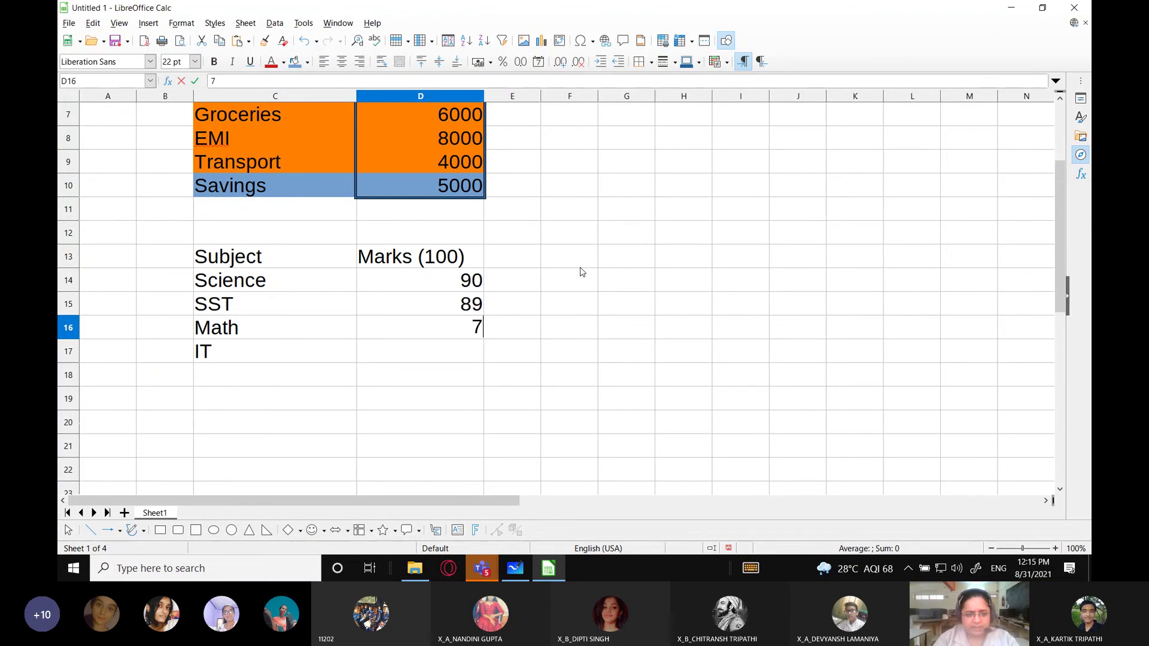
key("Return")
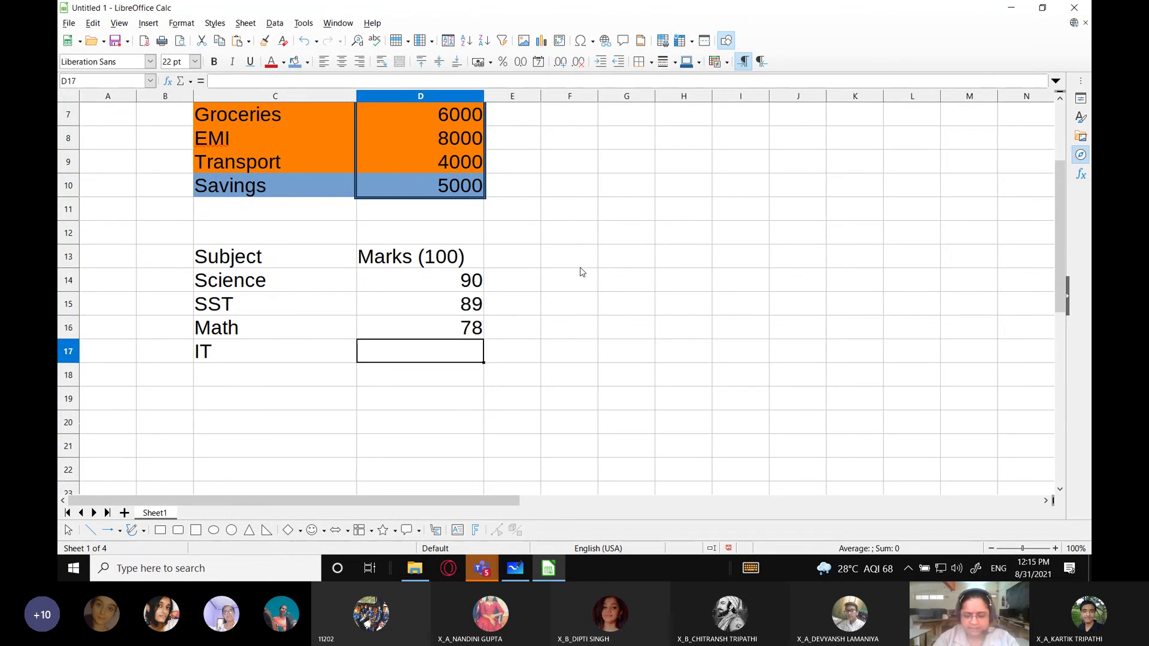
type("85")
key("Return")
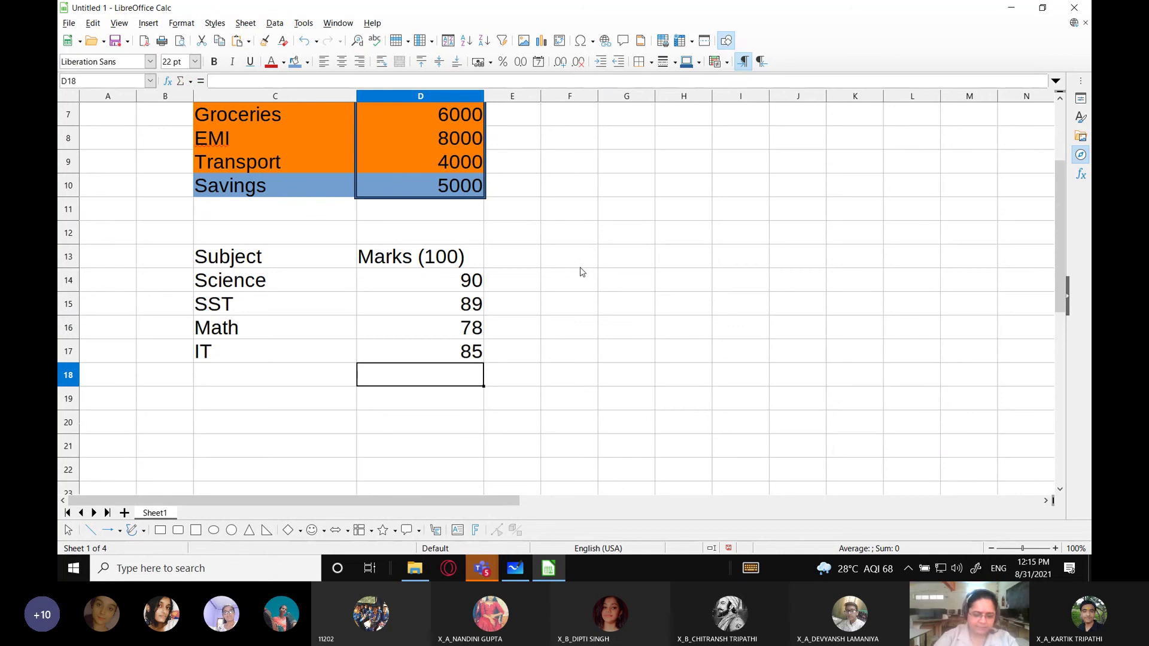
Step: Label C18 as Percentage and calculate it in D18 with the formula =SUM(D14:D17)/4
key("Left")
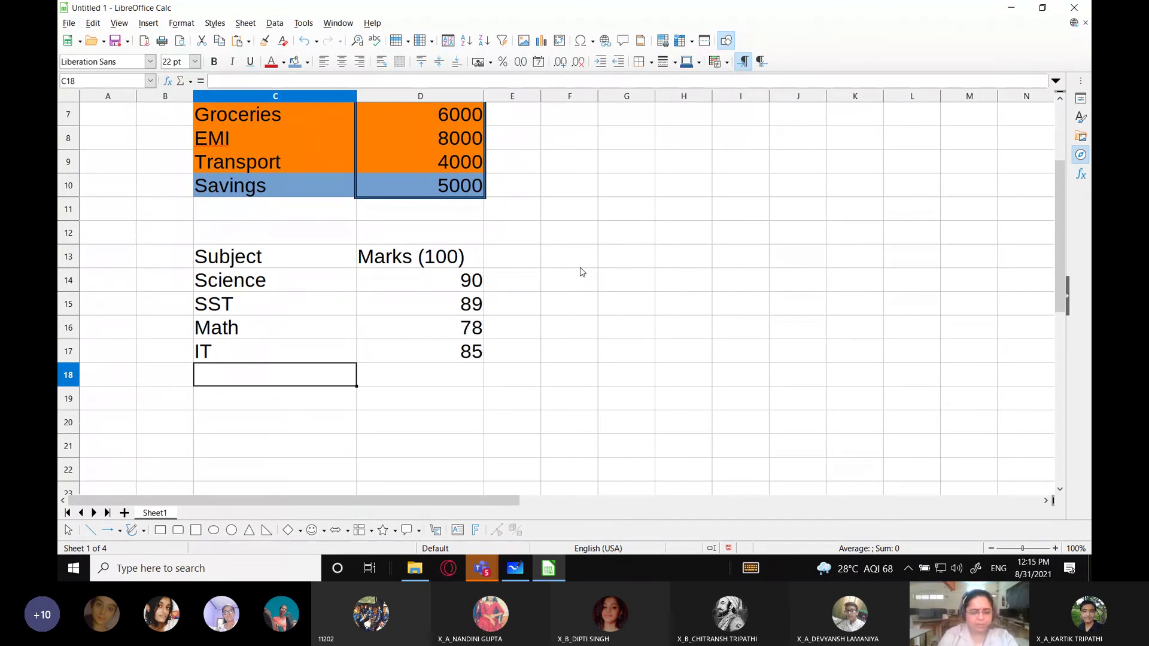
type("Percentage")
key("Tab")
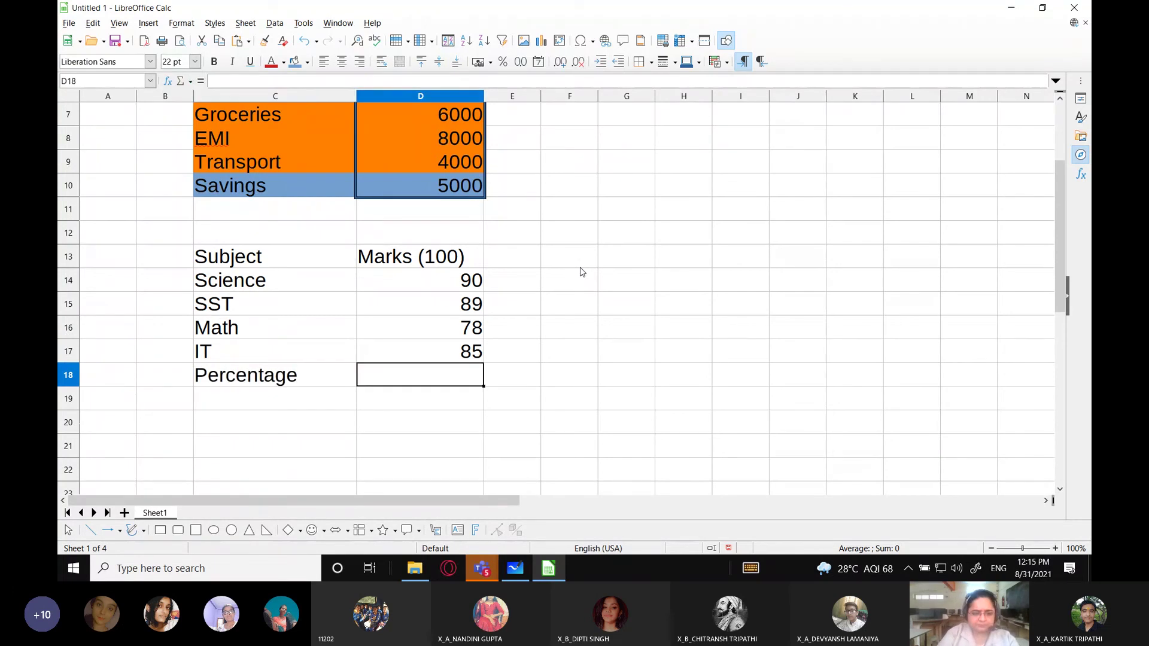
type("=")
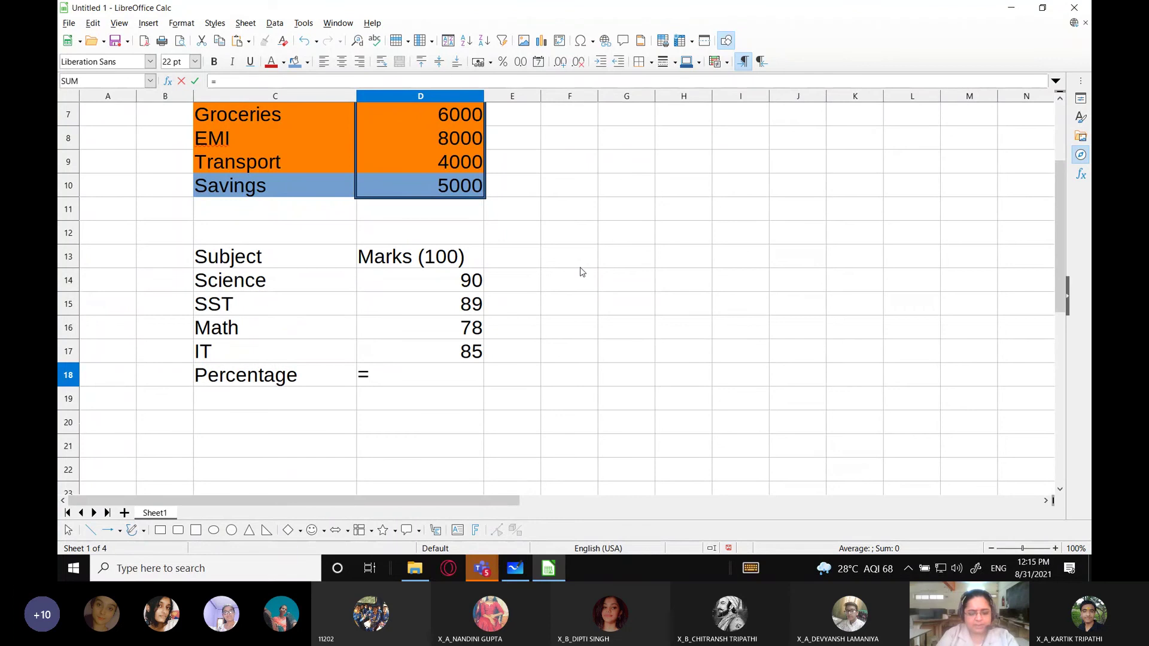
type("sum(")
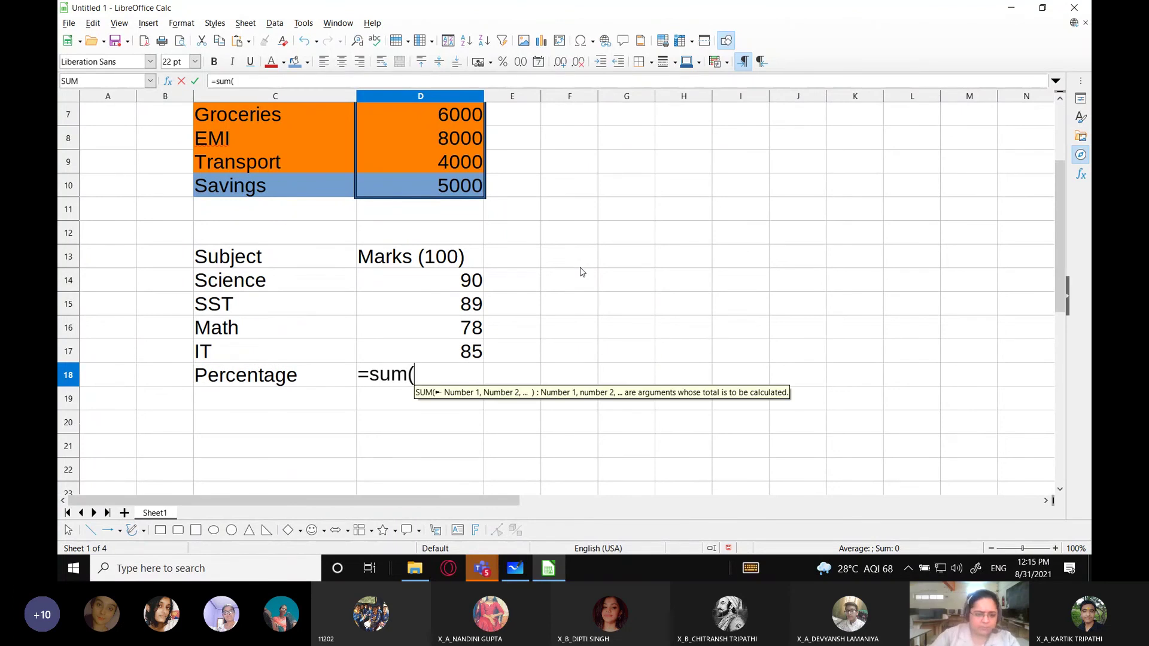
left_click_drag(470, 273, 453, 354)
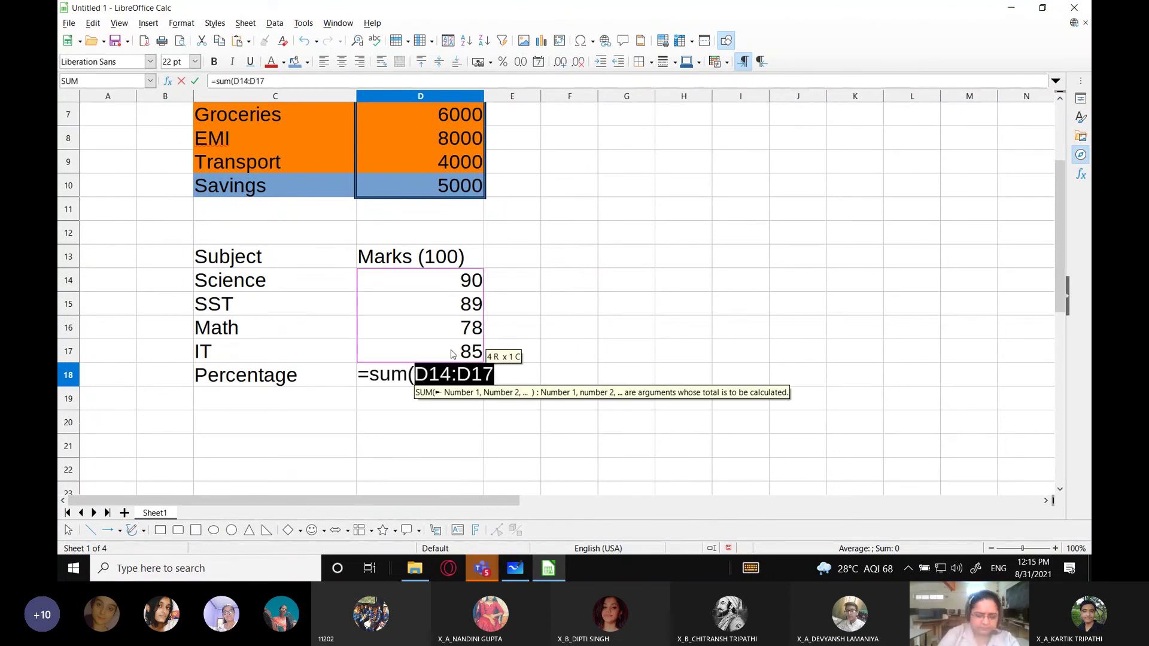
type(")/4")
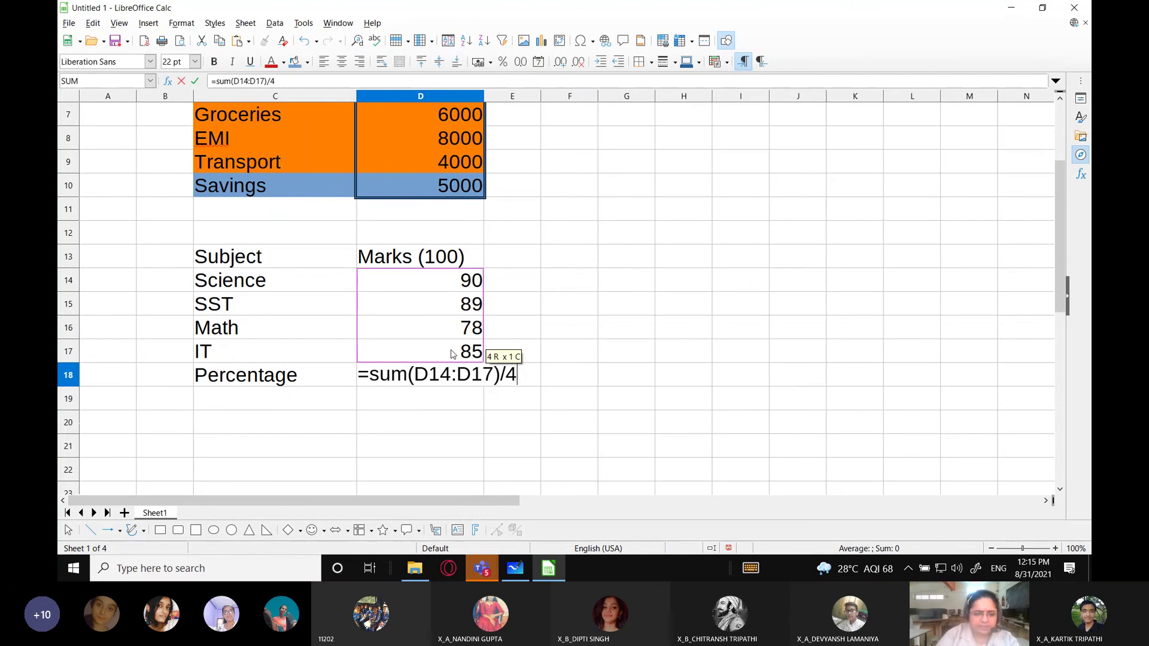
key("Return")
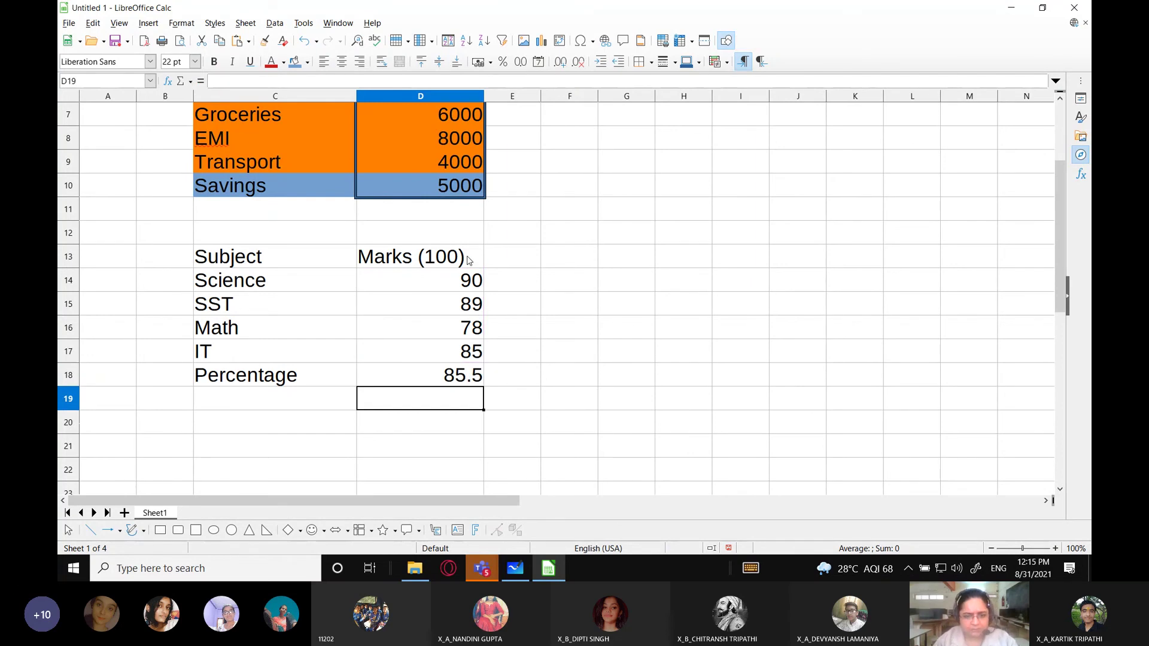
left_click(456, 379)
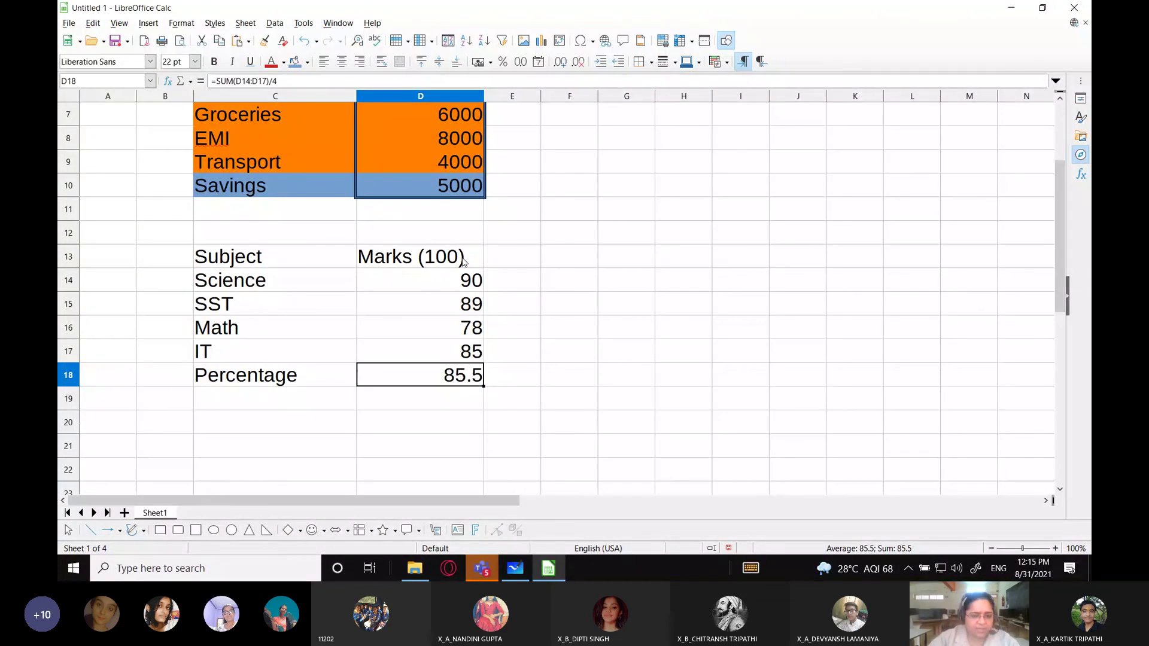
Step: Start a new scenario for cells D13 to D18 and name it Above_Average_Performance
left_click_drag(412, 257, 414, 372)
left_click(302, 24)
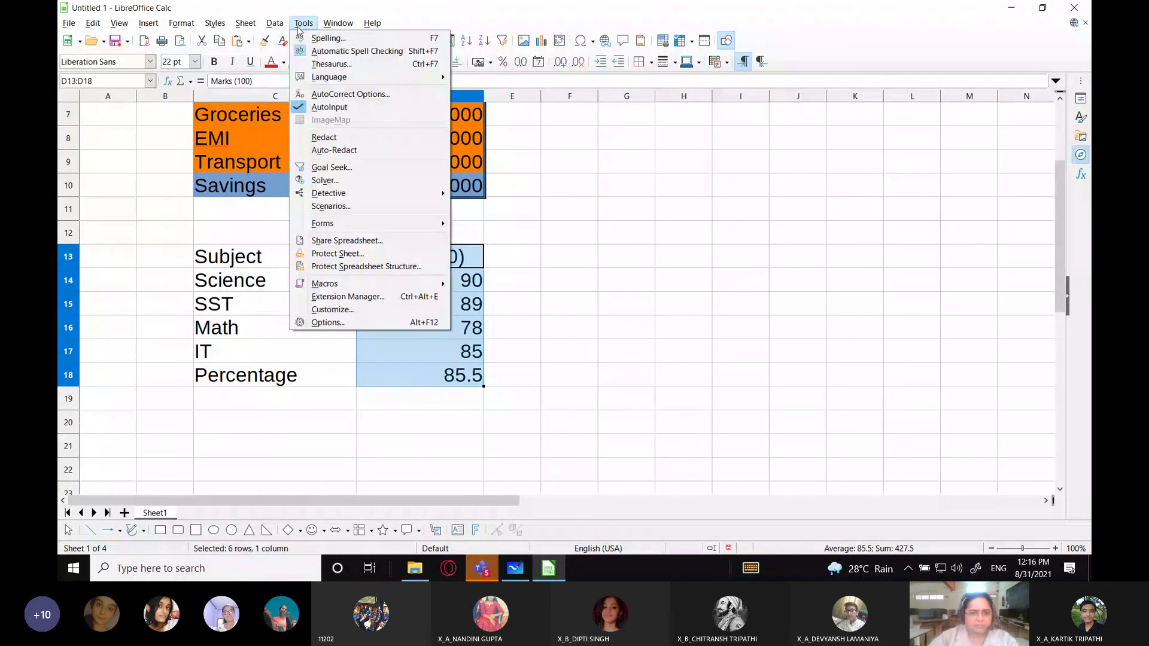
left_click(330, 206)
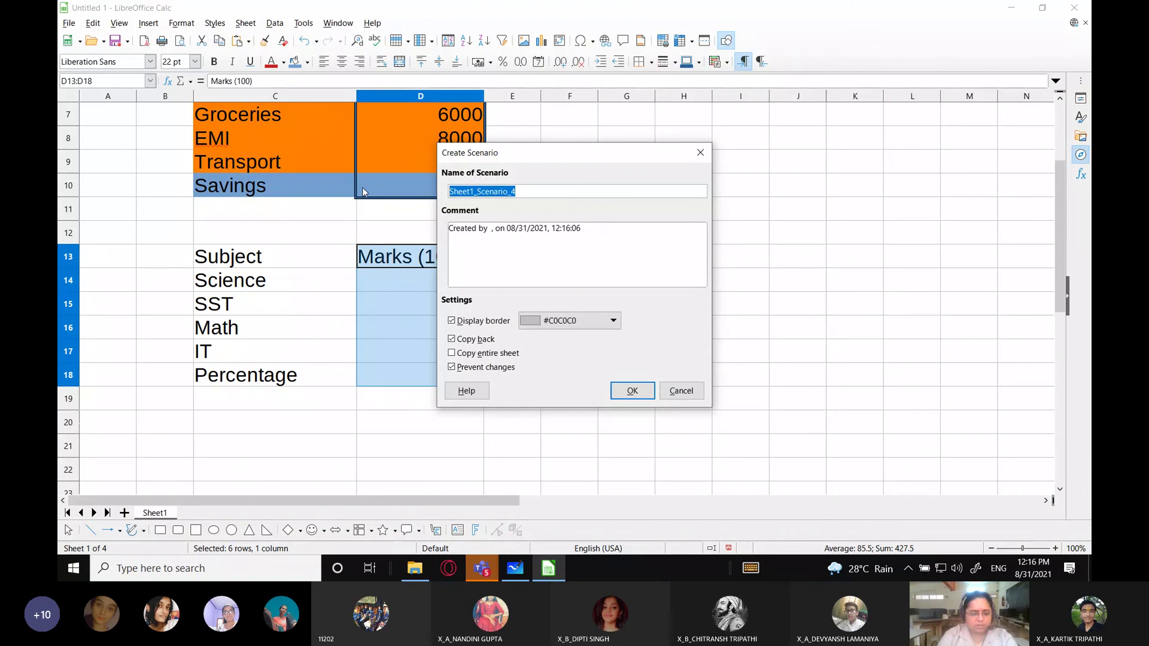
type("Above_Av")
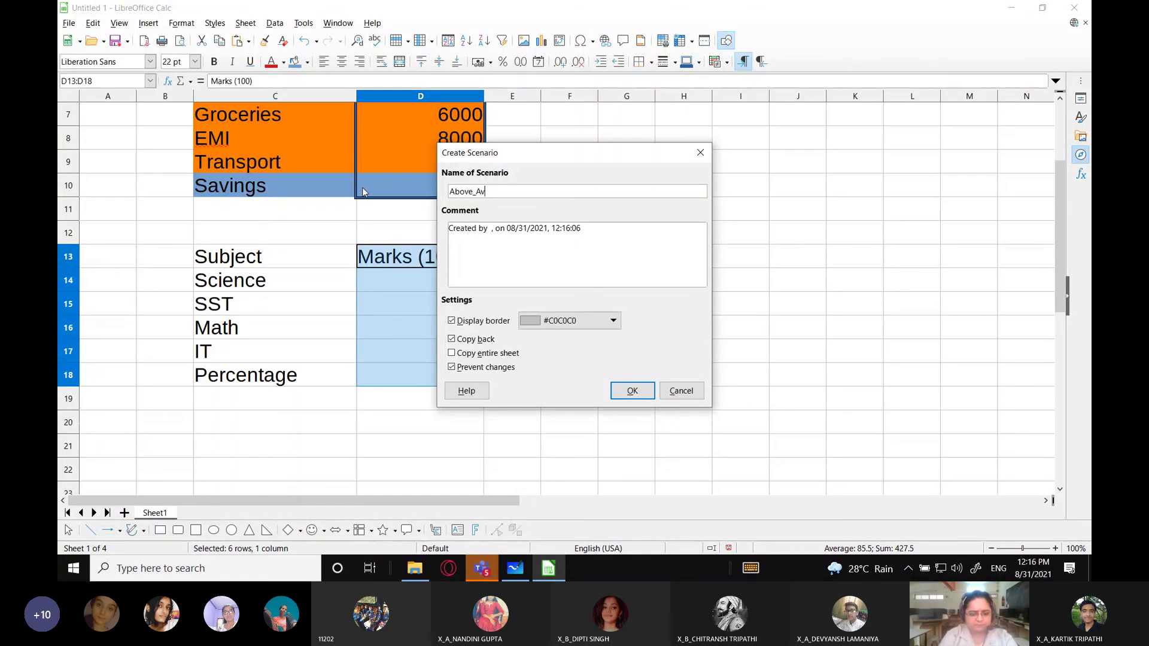
type("erage_Per")
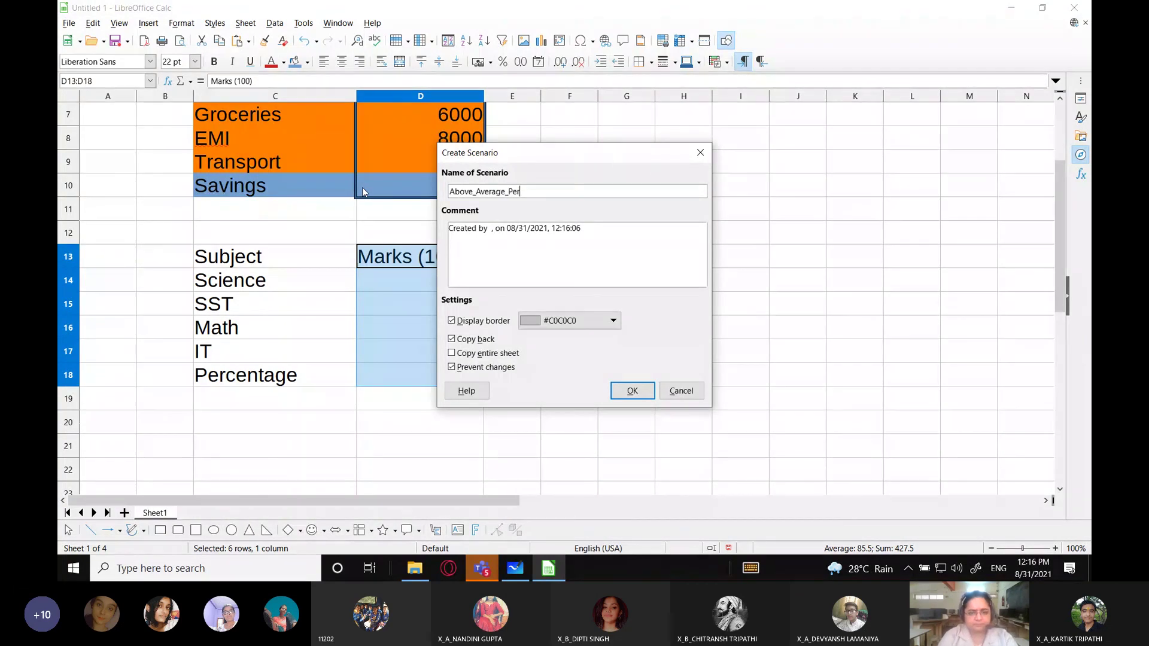
type("formance")
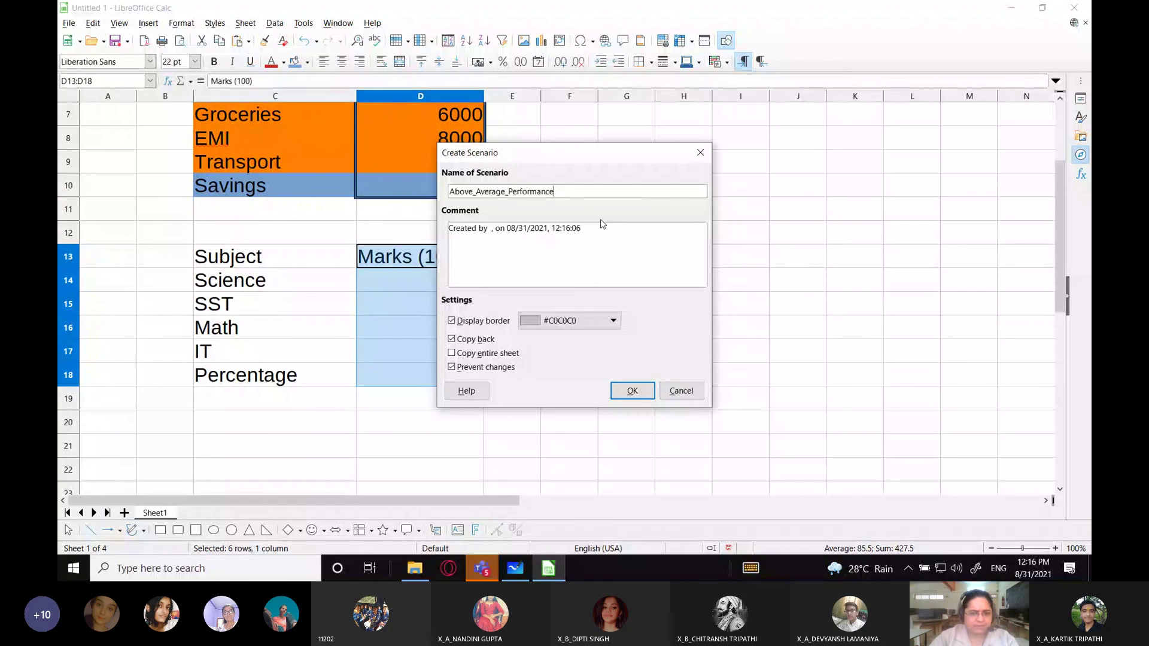
key("Tab")
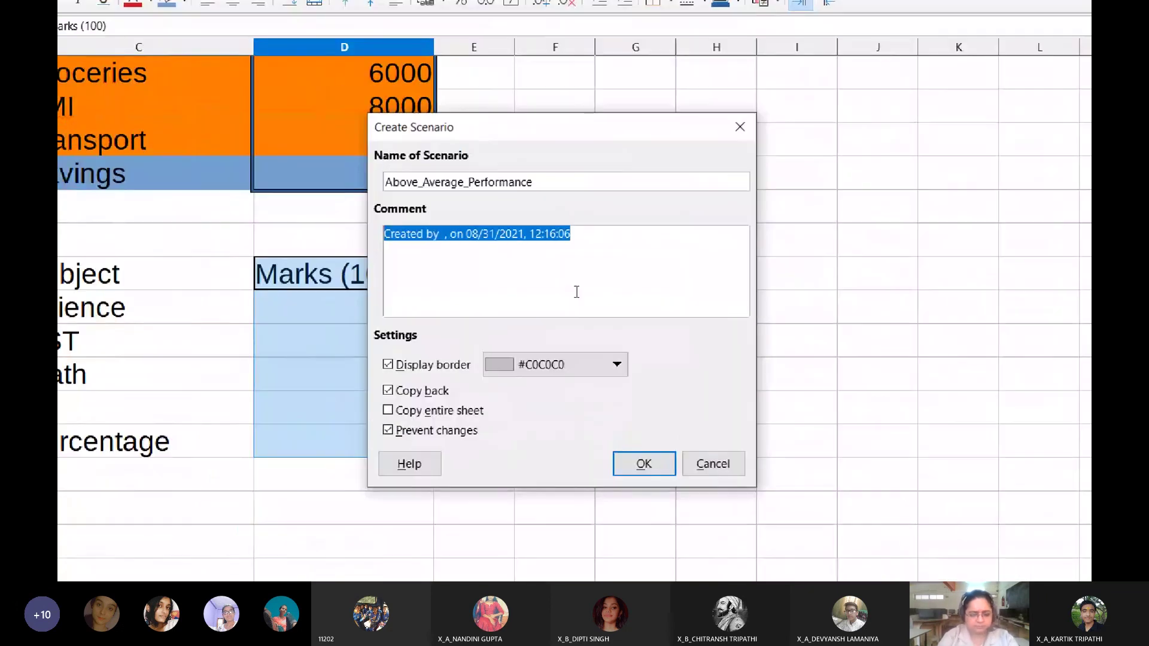
type("85%")
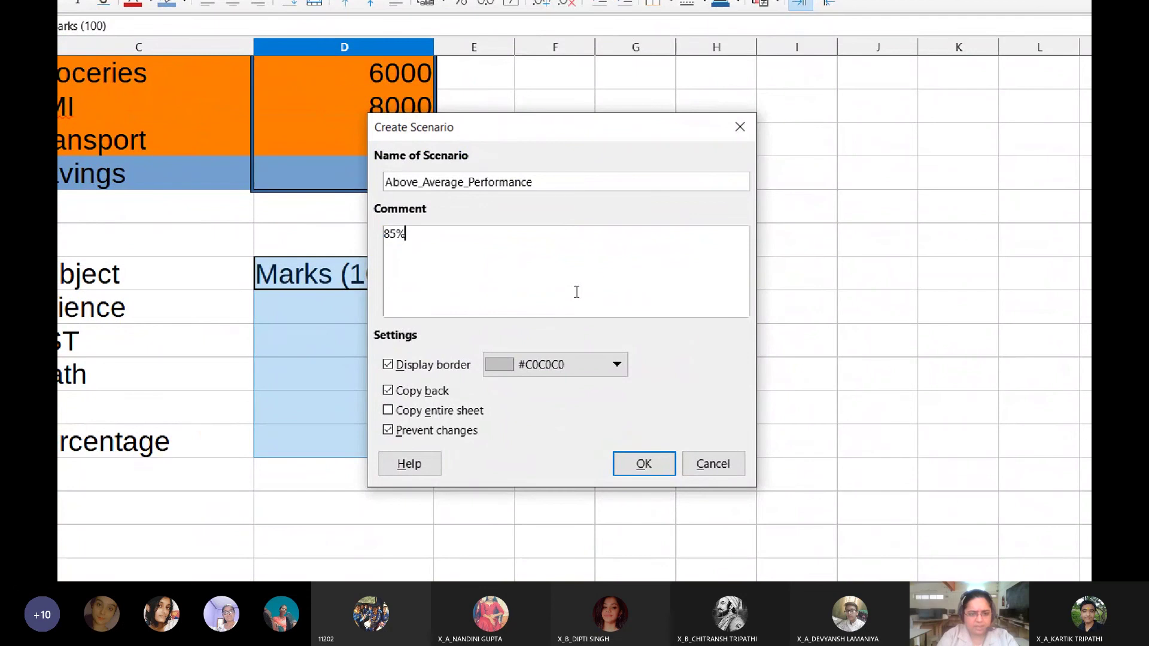
key("BackSpace")
key("BackSpace")
key("BackSpace")
Step: Set the scenario comment to "I am able to pass my exam with flying colours with 85.5% marks."
type("I am ab")
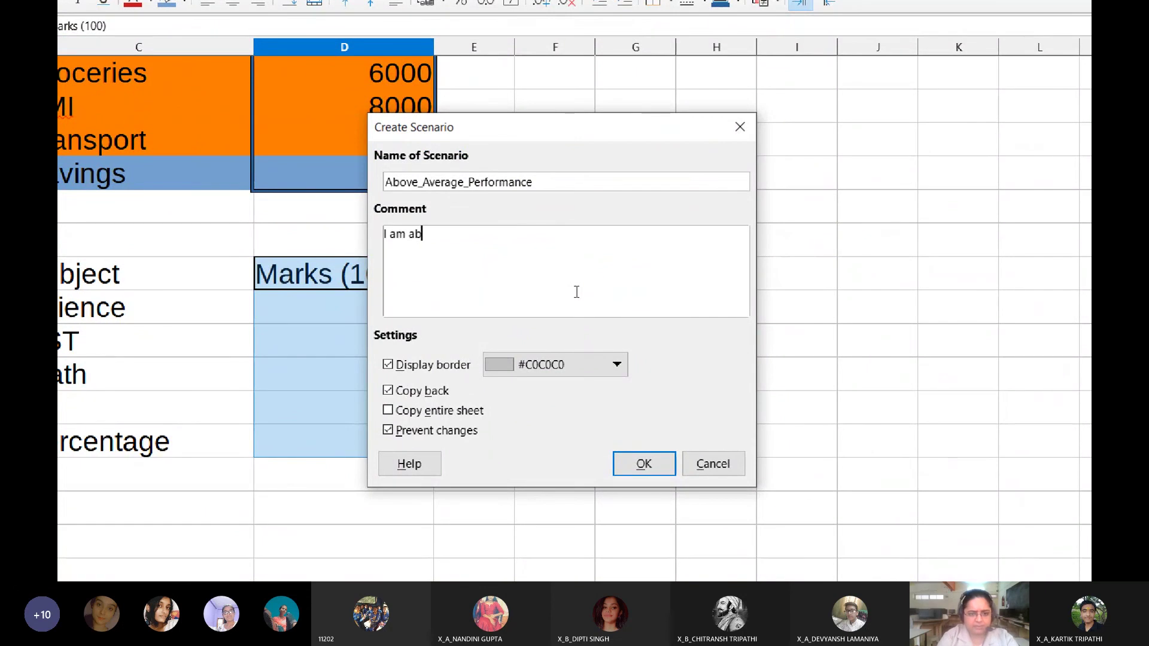
type("le to pass my exam wi")
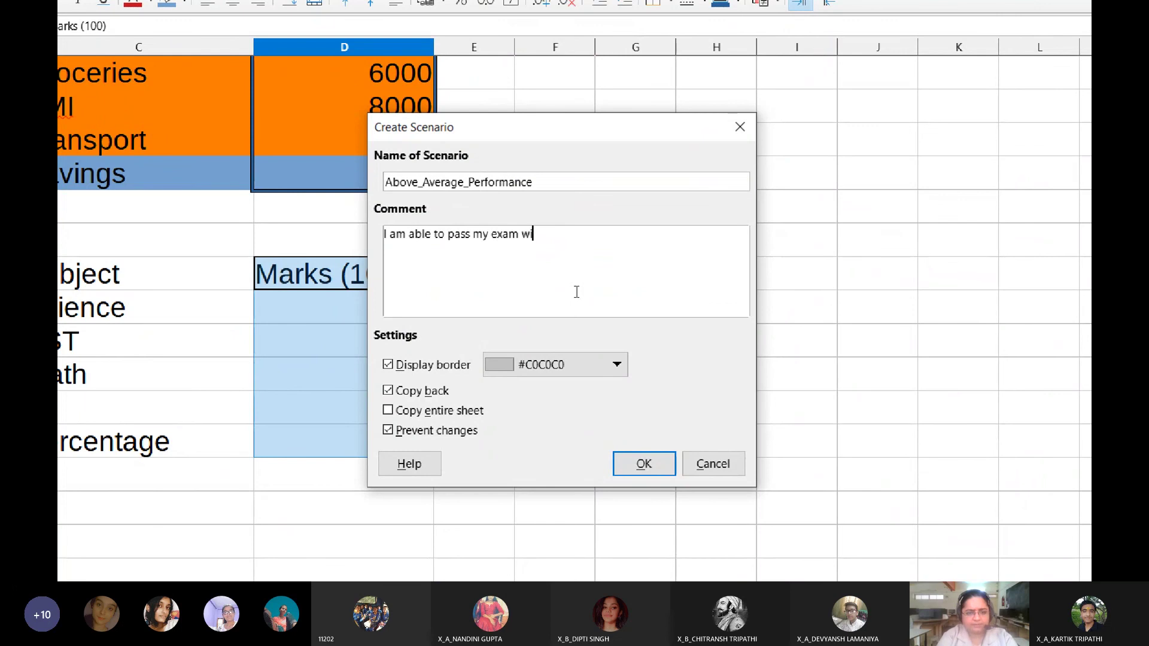
type("th flying colours with 8")
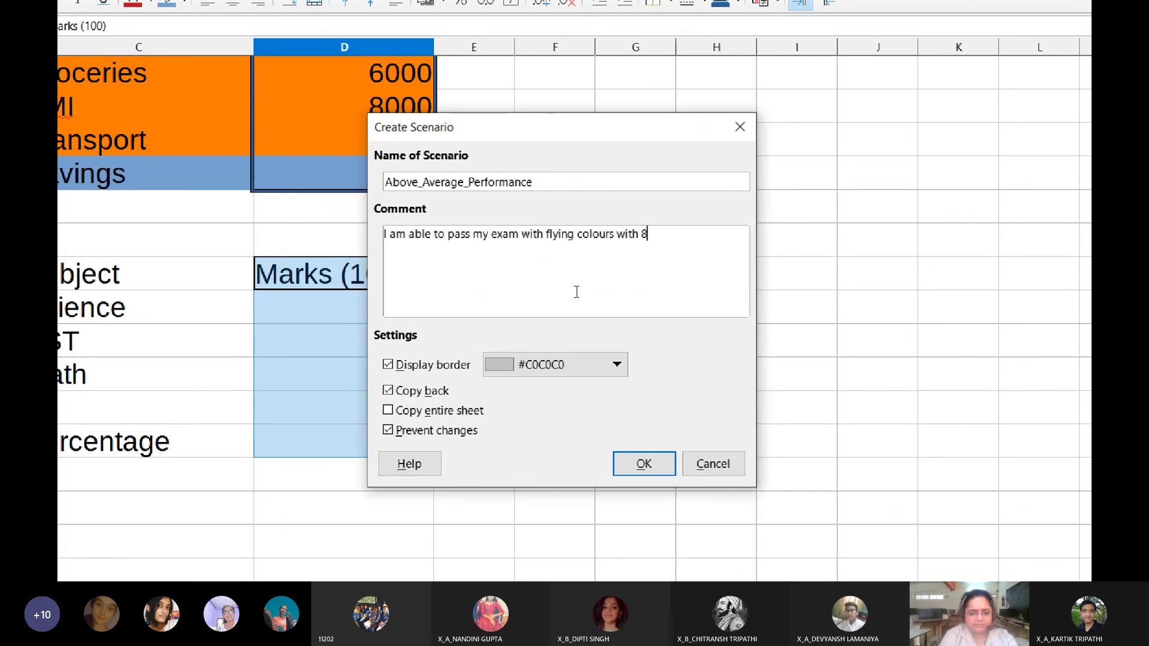
type("5%")
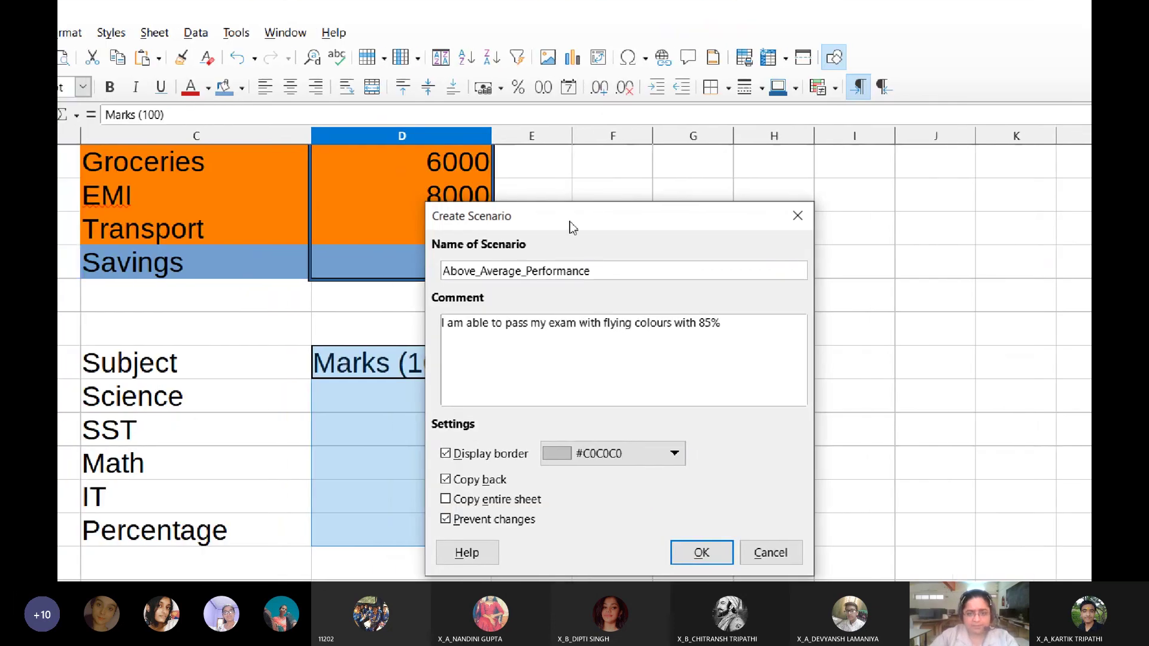
left_click_drag(512, 133, 626, 89)
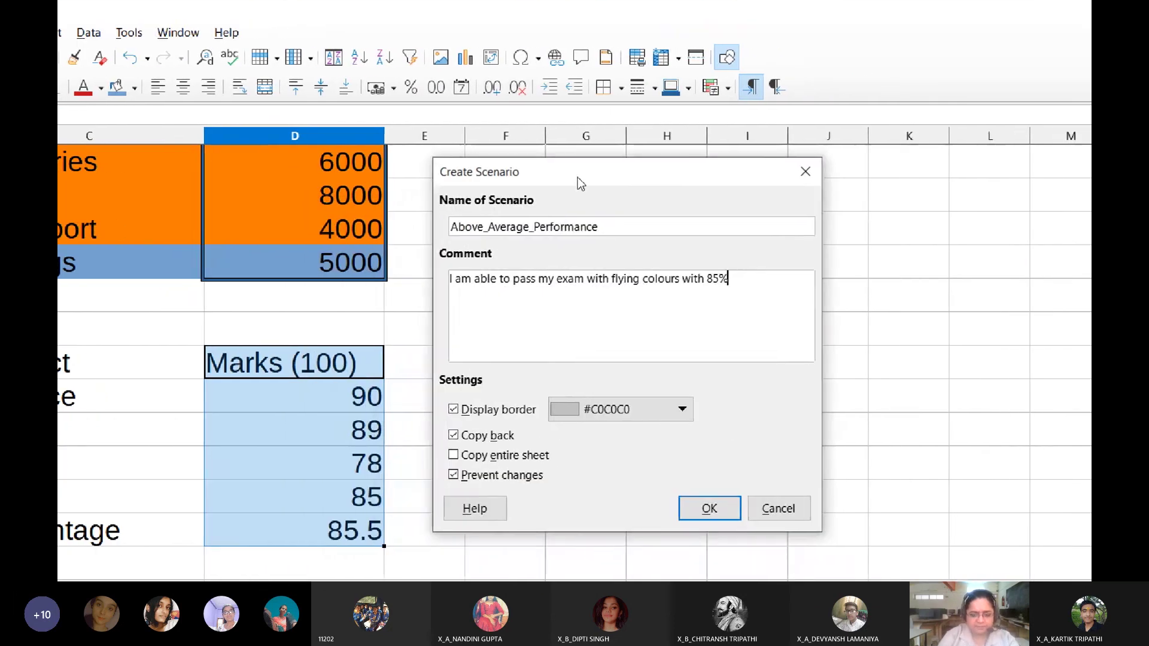
key("BackSpace")
type(".5% marks.")
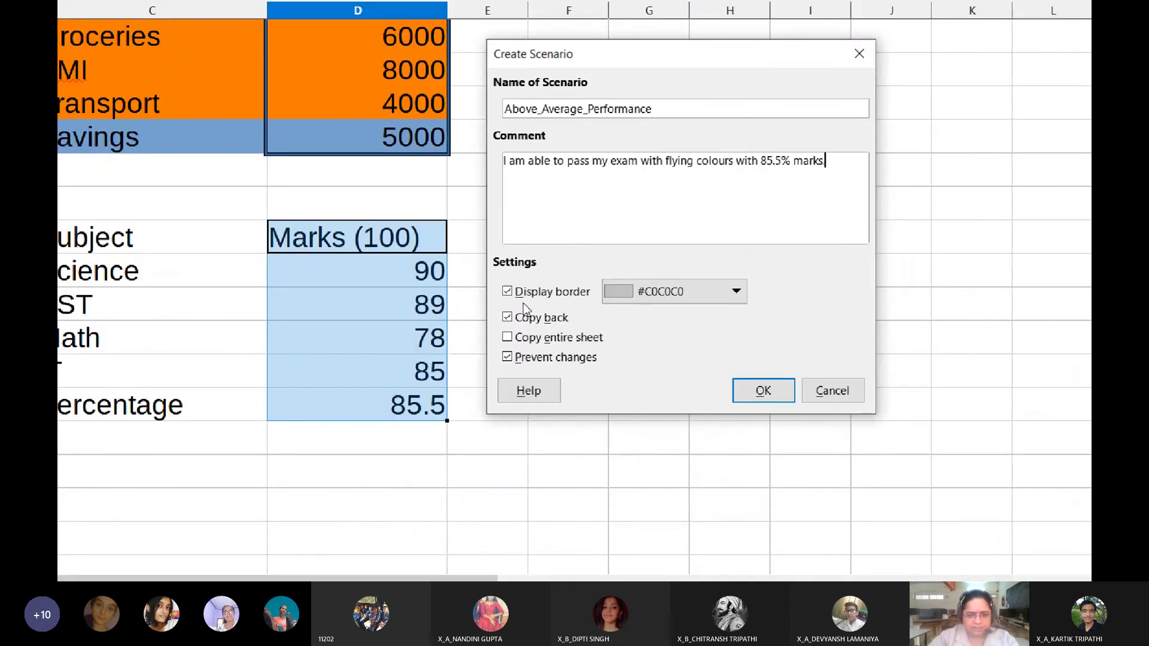
Step: Turn off Copy back and Prevent changes, and create the scenario with a Green border
left_click(507, 317)
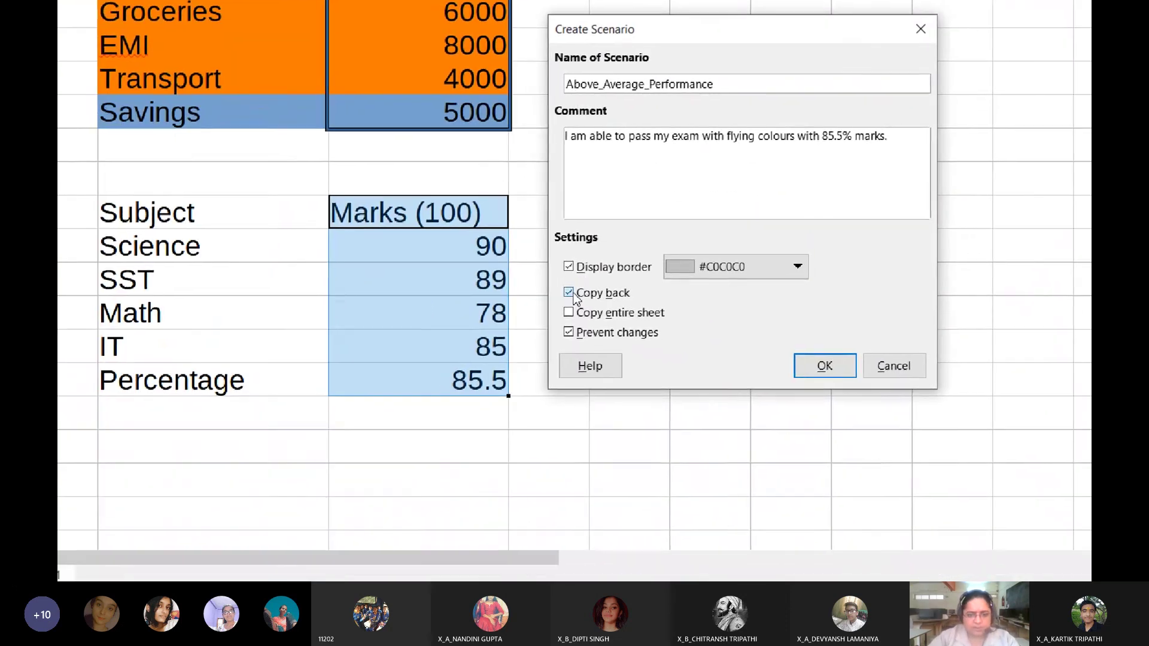
left_click(507, 358)
left_click(684, 293)
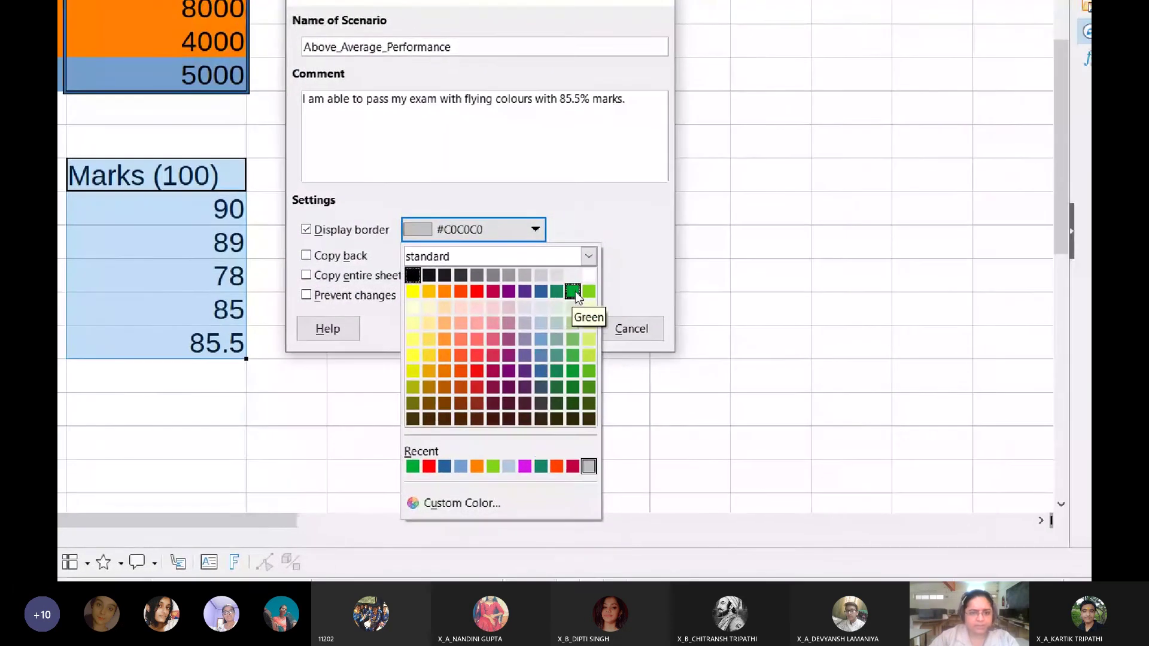
left_click(603, 294)
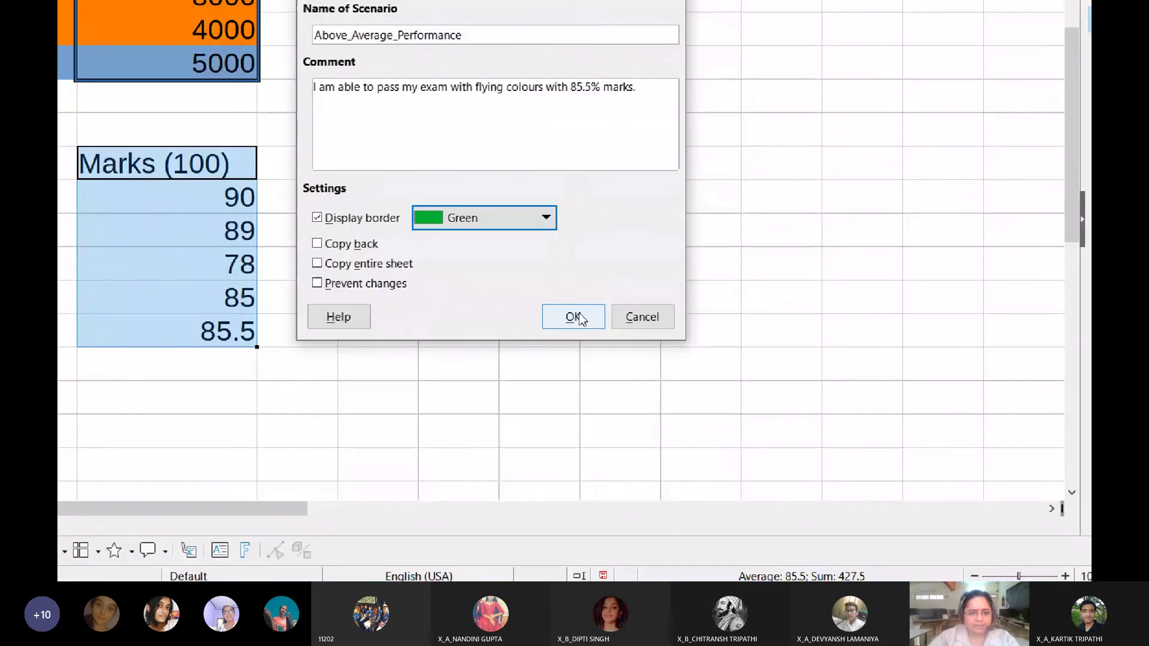
left_click(583, 511)
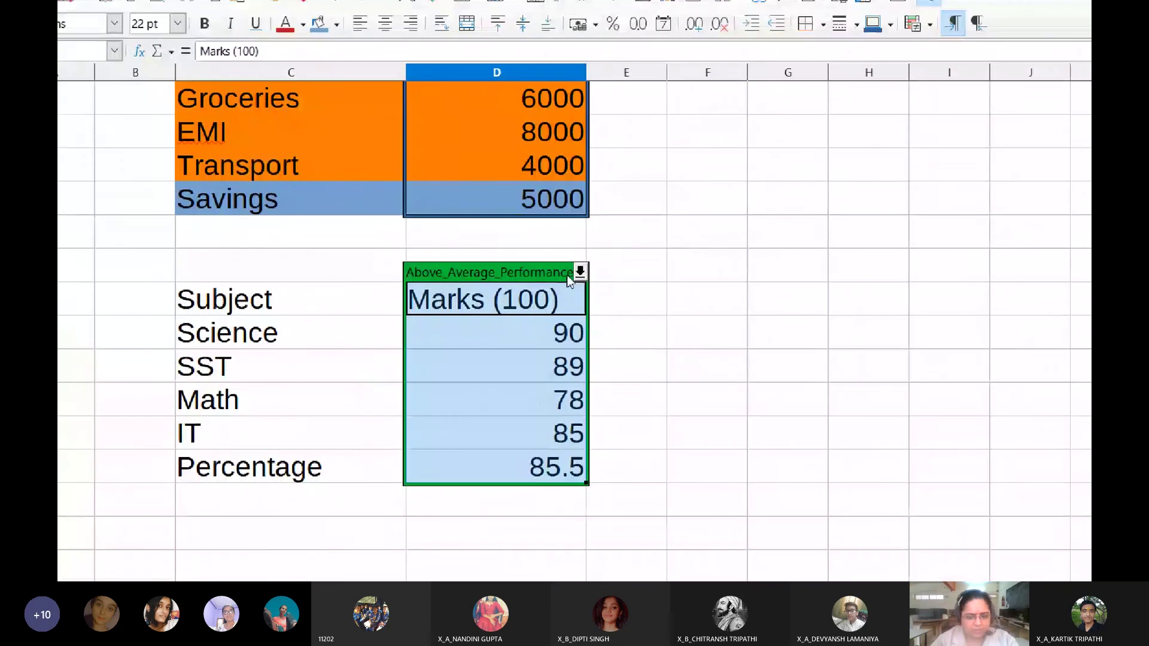
Step: Select Above_Average_Performance from the scenario list above the marks column
left_click(580, 273)
left_click(539, 294)
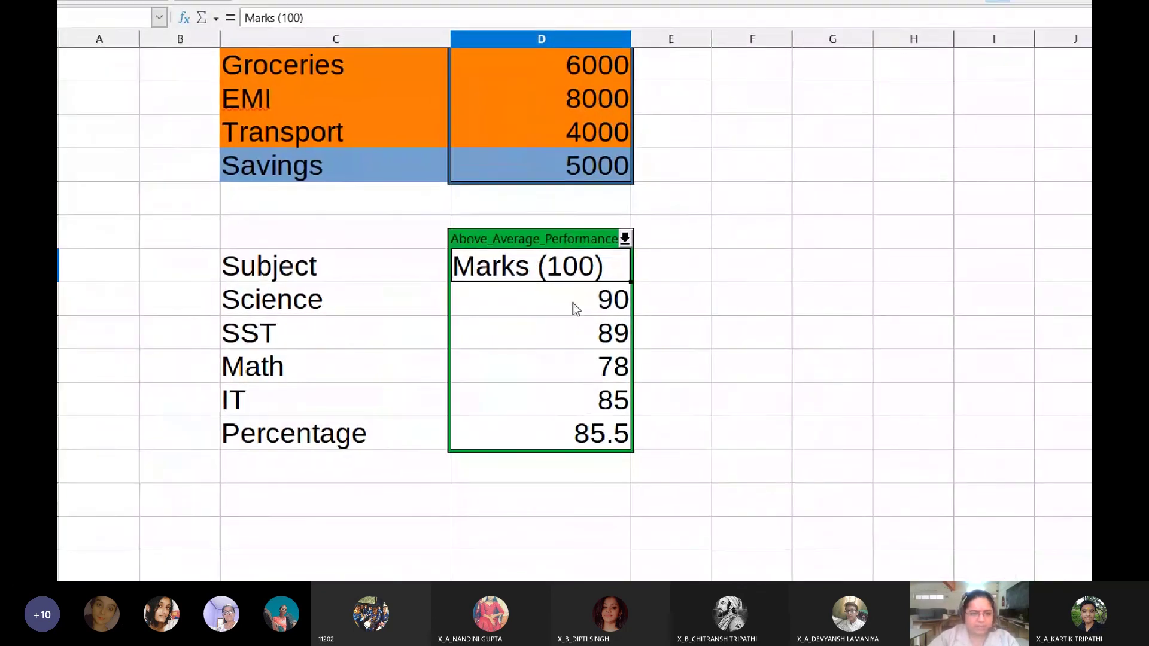
Step: Change the marks to 65 for Science, 75 for SST, 60 for Math and 70 for IT
left_click(572, 303)
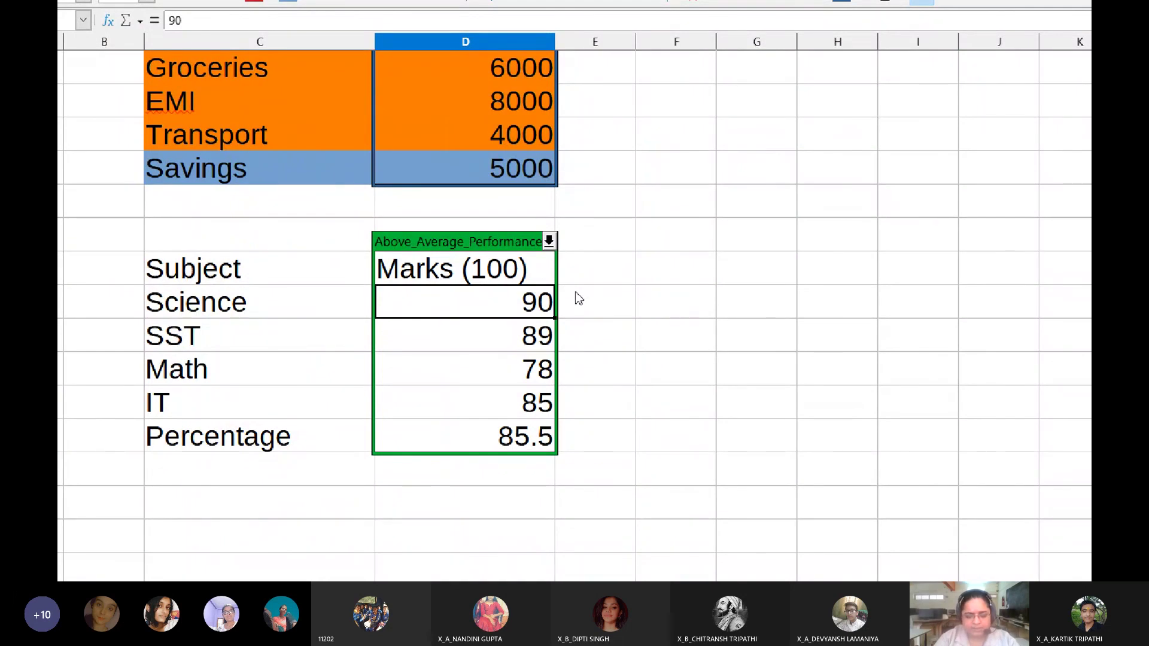
type("6")
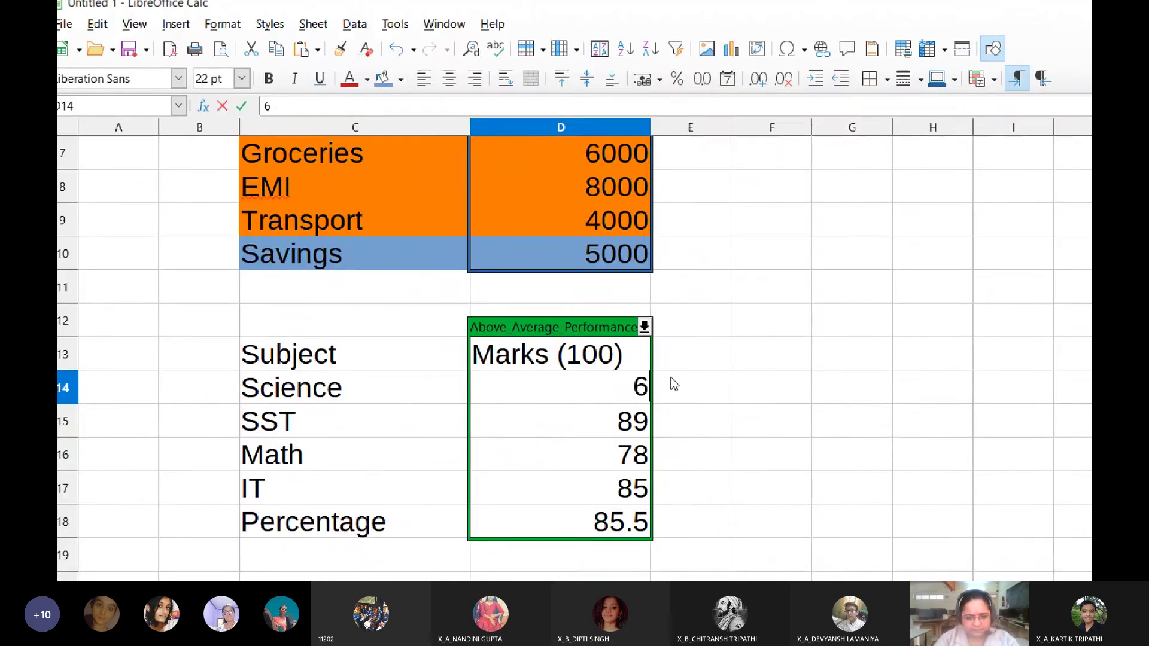
type("5")
key("Return")
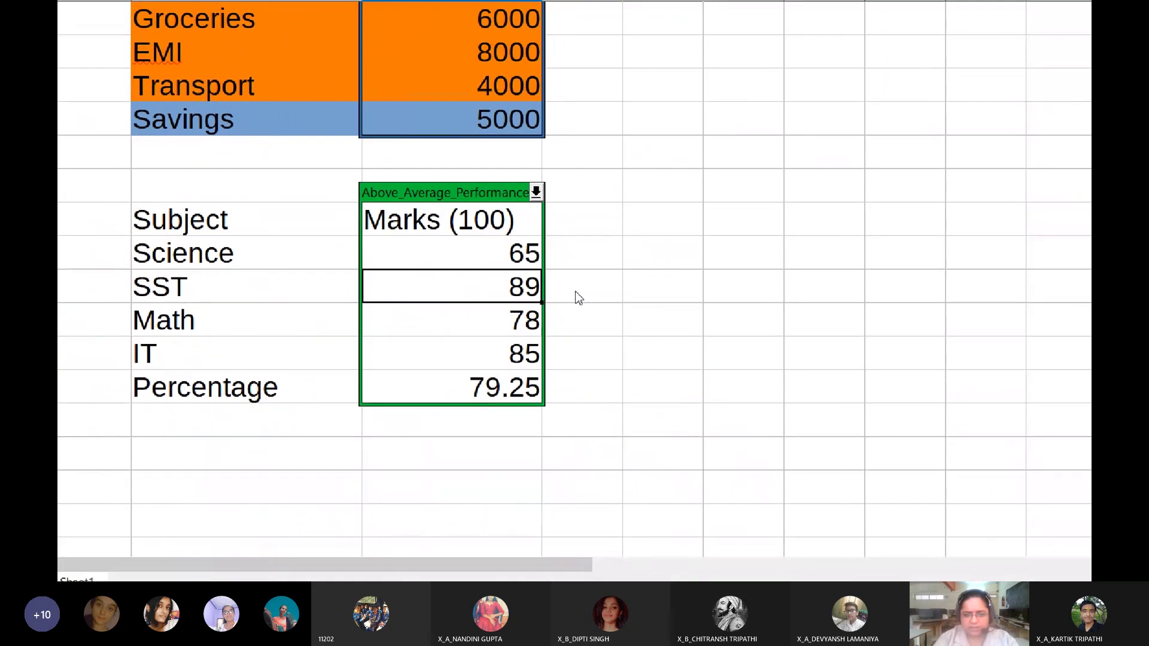
type("75")
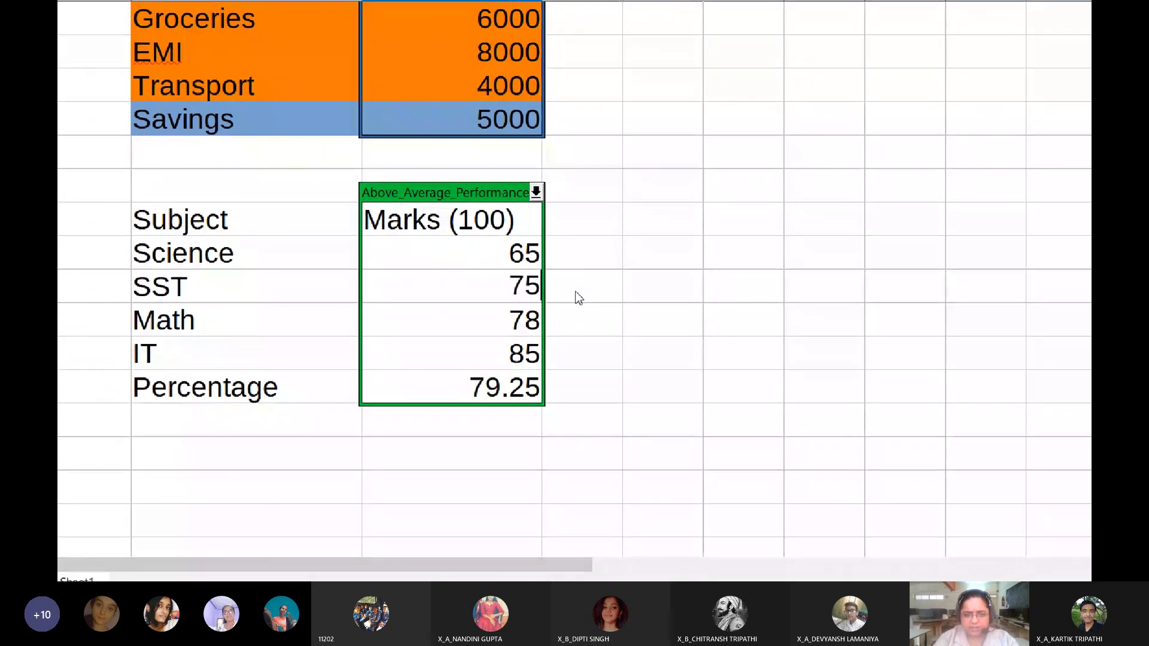
key("Return")
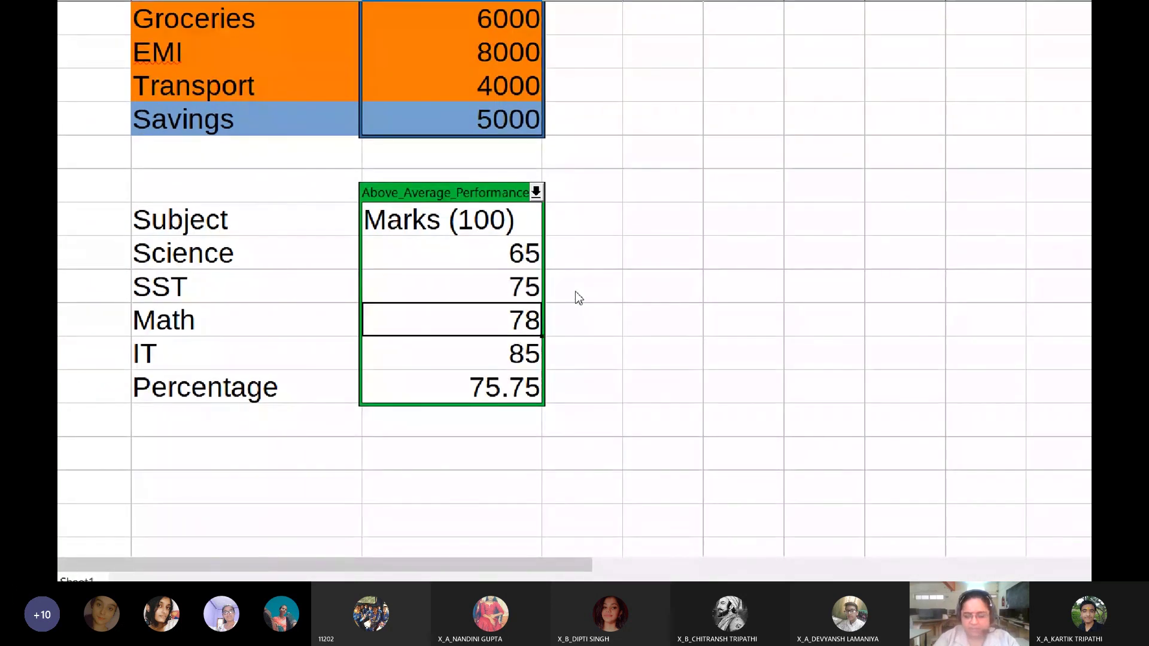
type("60")
key("Return")
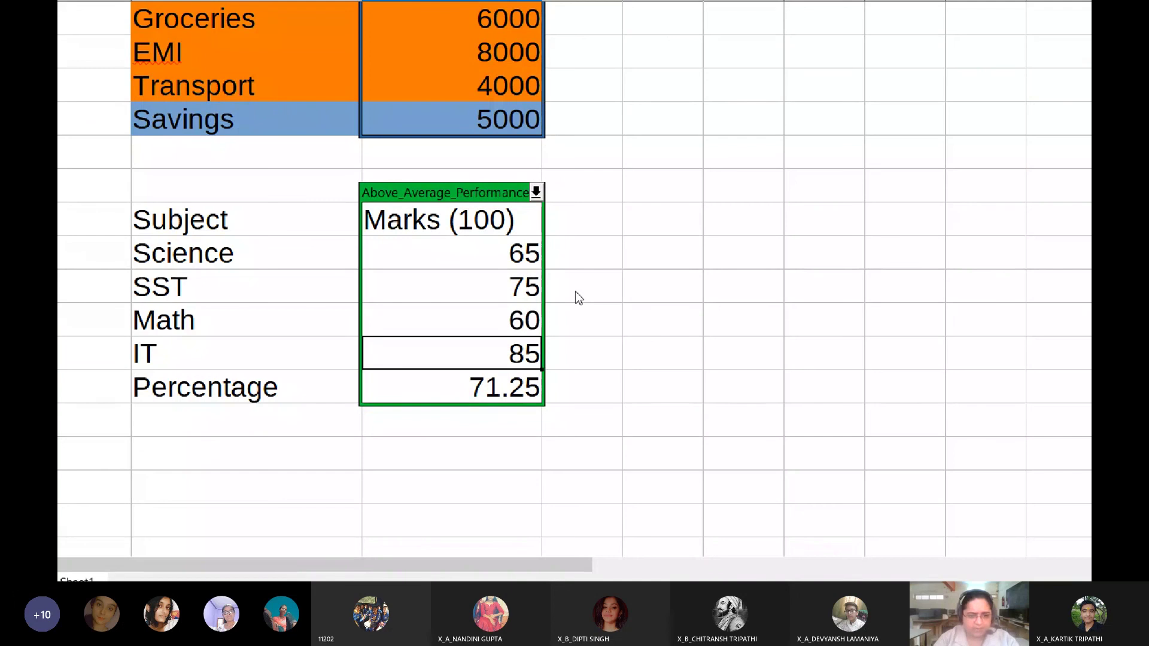
type("70")
key("Return")
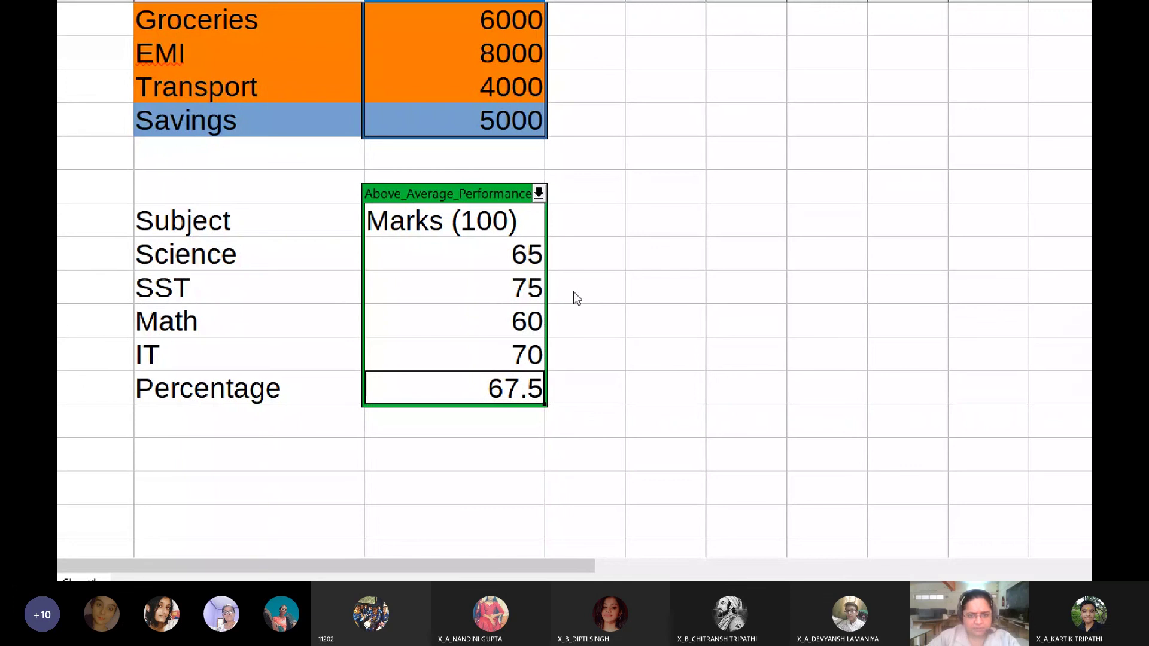
Step: Start another scenario for cells D13 to D18 and name it Average_Performance
left_click(457, 234)
left_click_drag(575, 309, 567, 461)
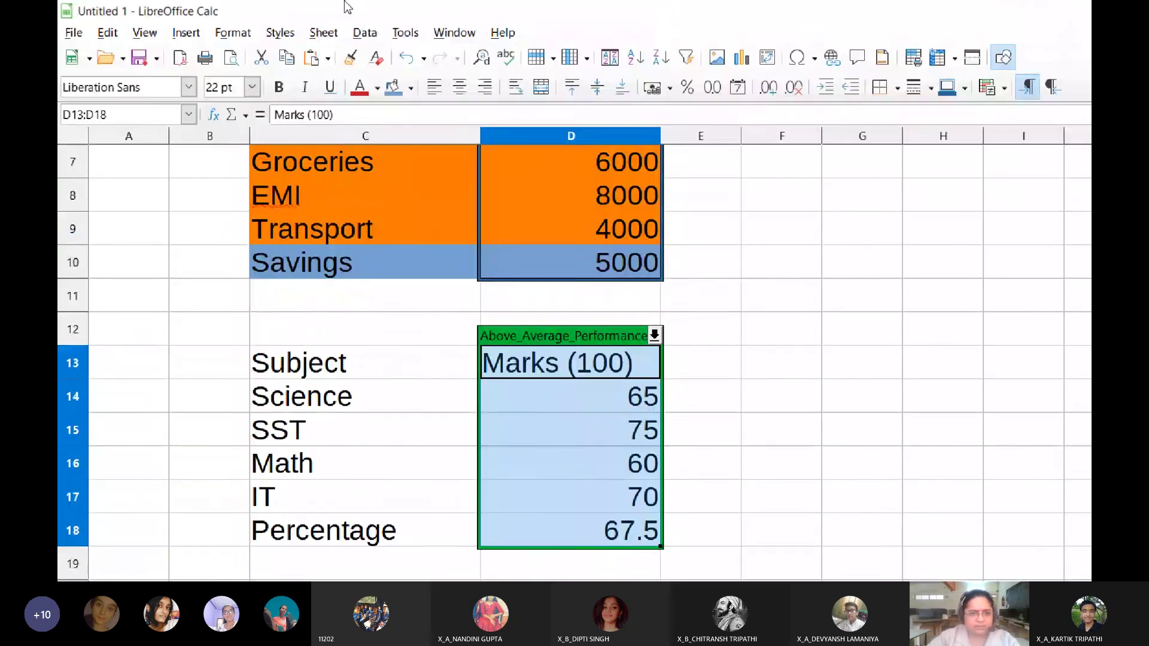
left_click(455, 32)
left_click(405, 32)
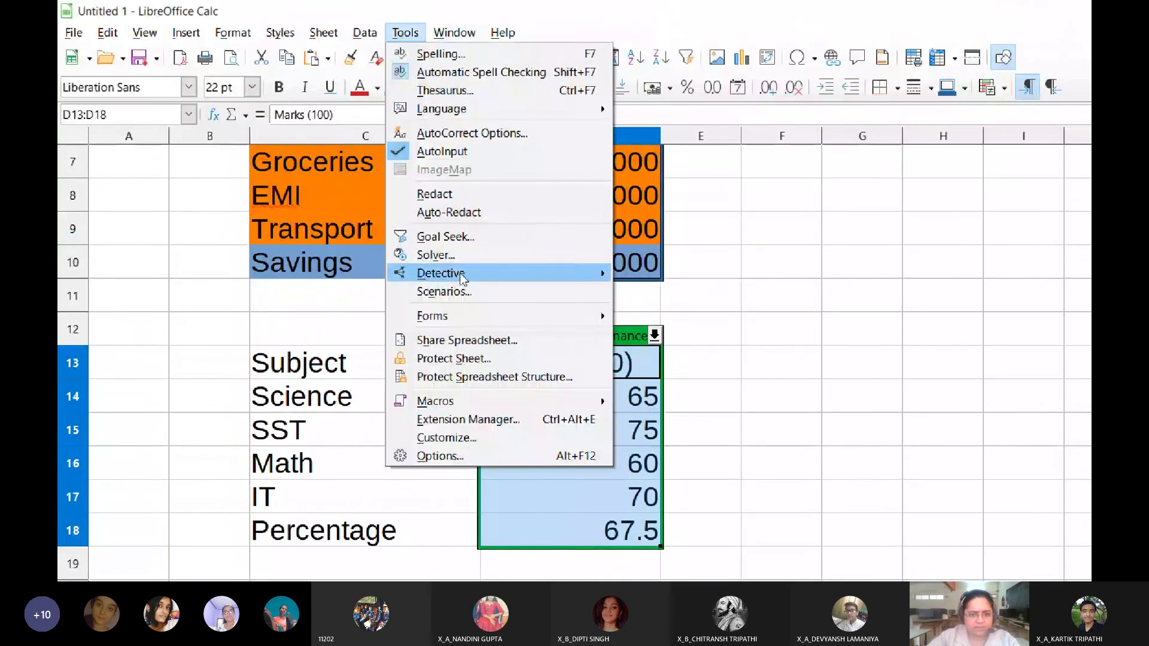
left_click(431, 288)
double_click(605, 237)
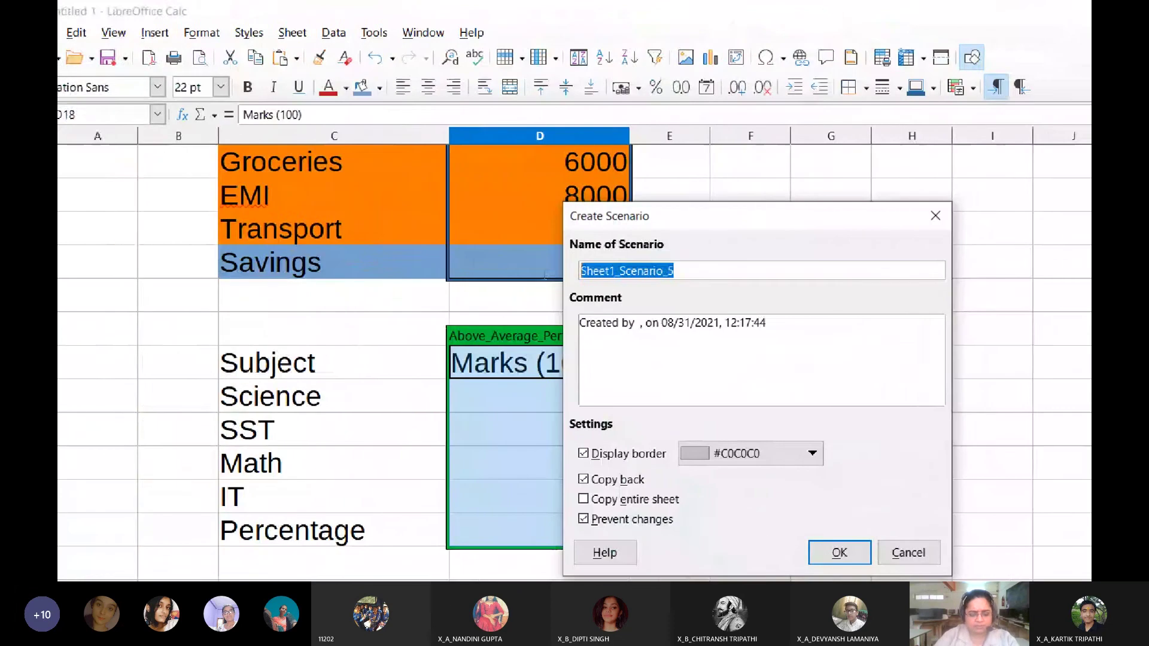
type("Averag")
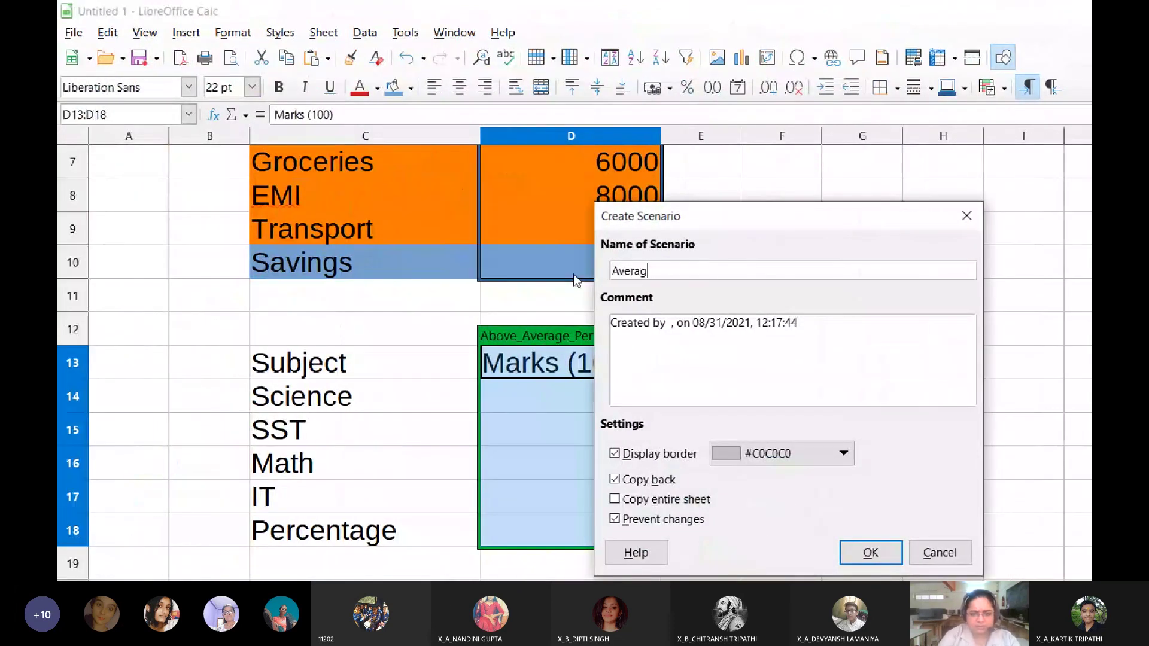
type("e_Perform")
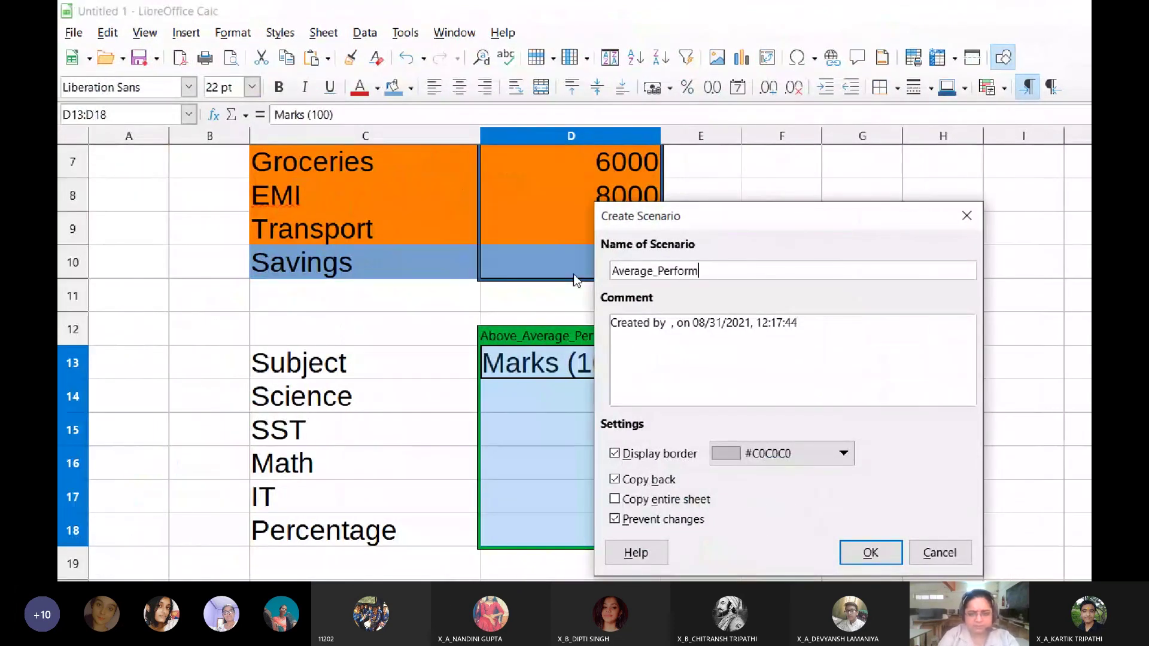
type("ance")
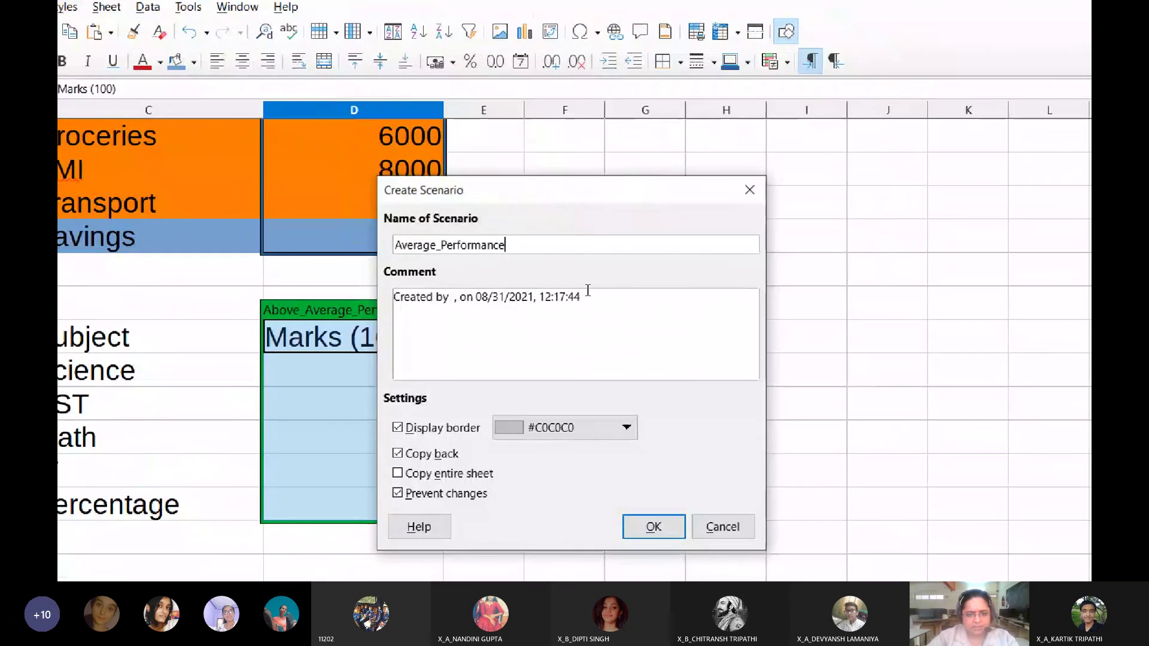
Step: Replace the default scenario comment with "My performance in this scenario is average around 67.5%"
left_click_drag(587, 290, 393, 297)
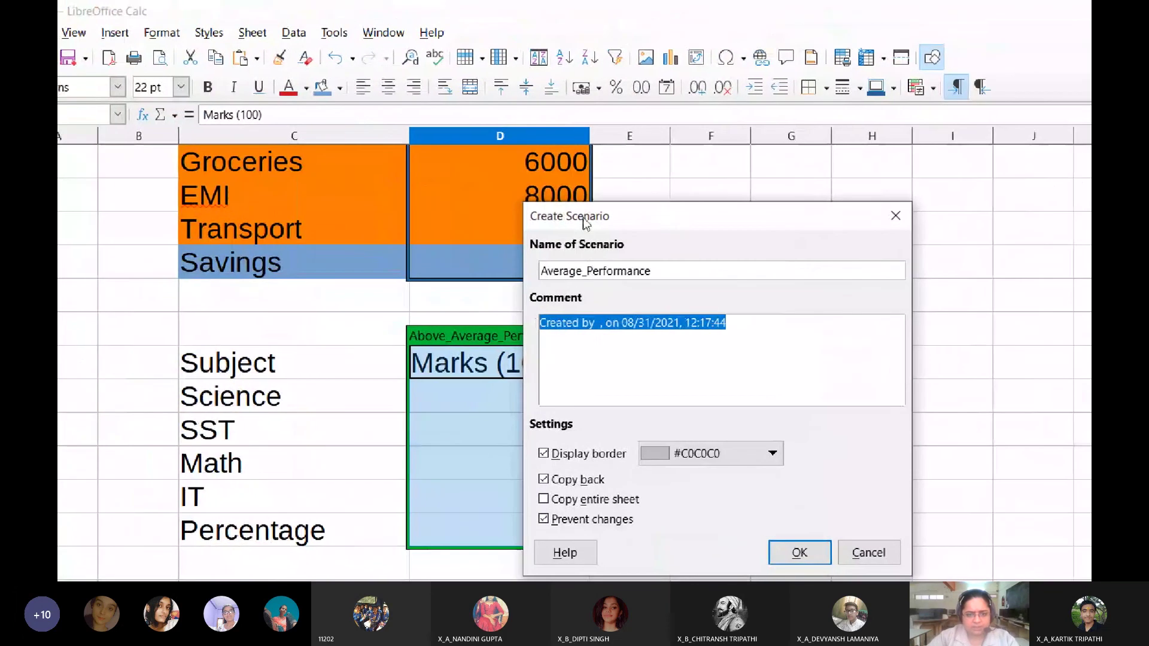
left_click_drag(429, 191, 547, 155)
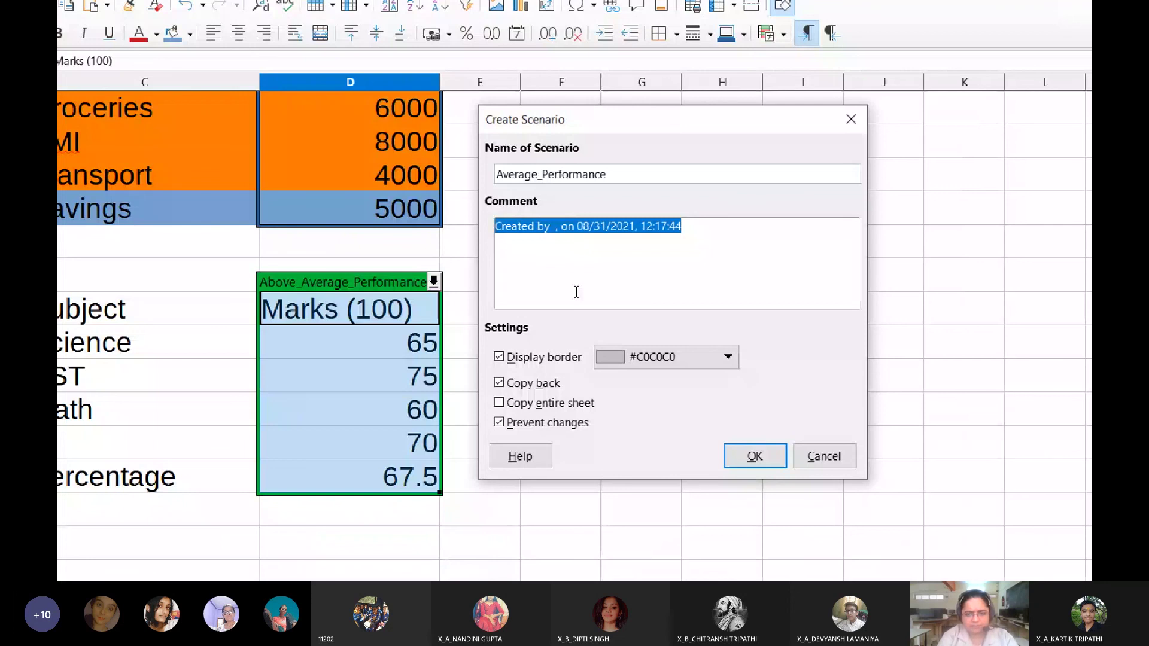
type("My performance in this scenario is average around ")
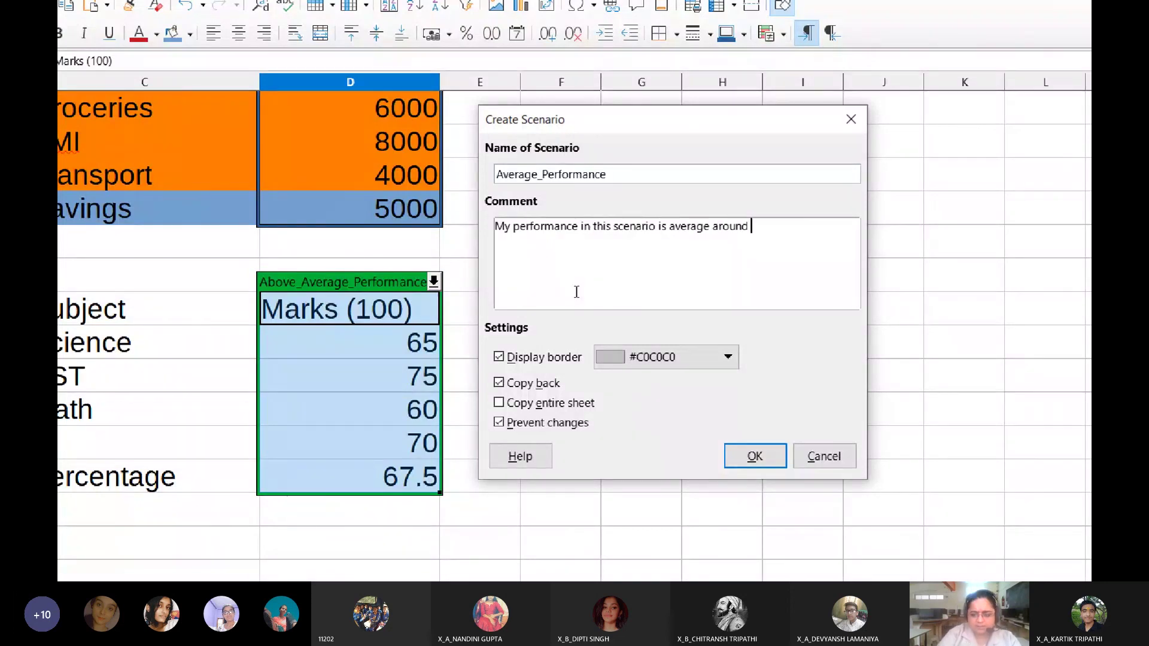
type("67.5")
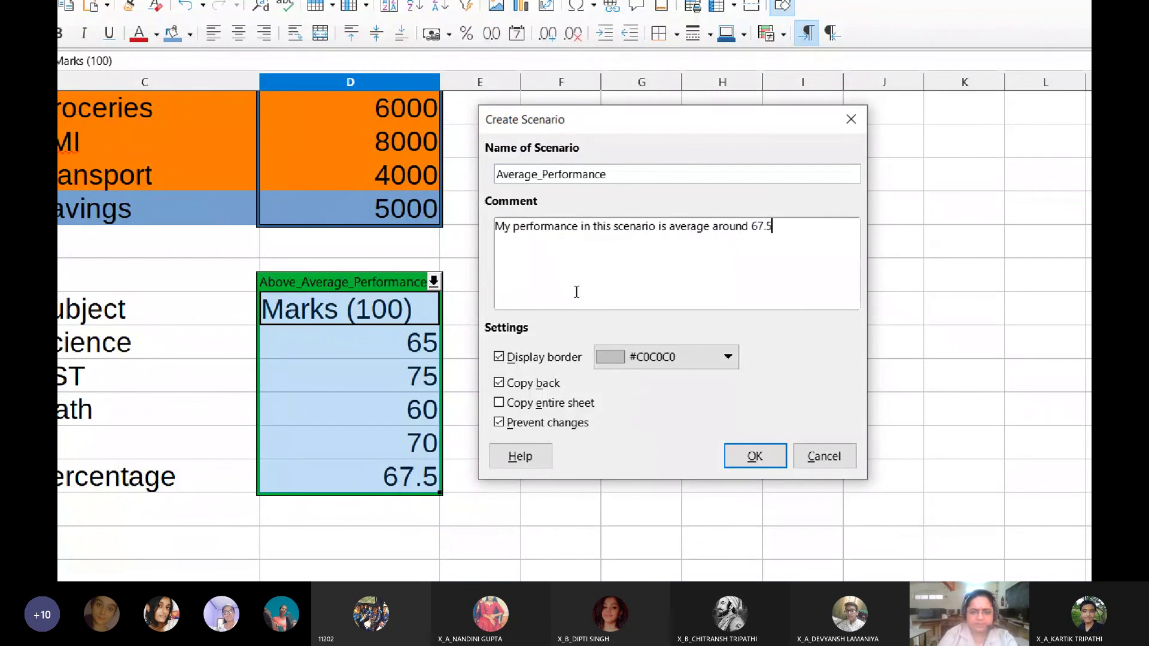
type("%")
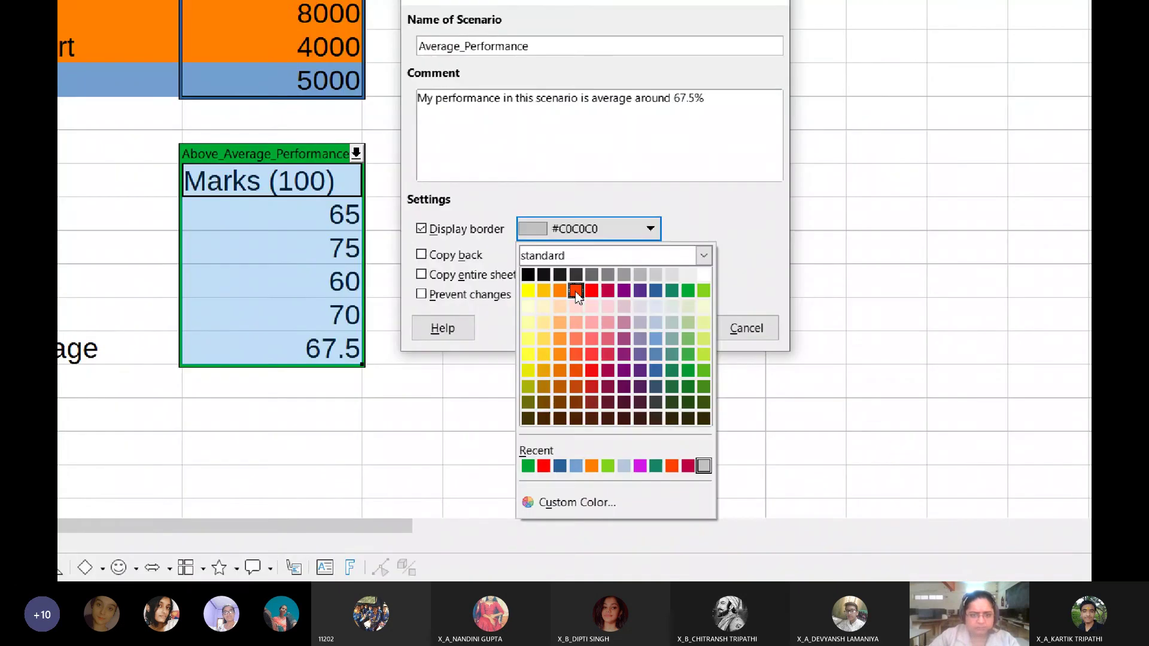
Step: Create the scenario with a Brick border, without Copy back or Prevent changes, and choose Average_Performance from the scenario list above the marks
left_click(576, 291)
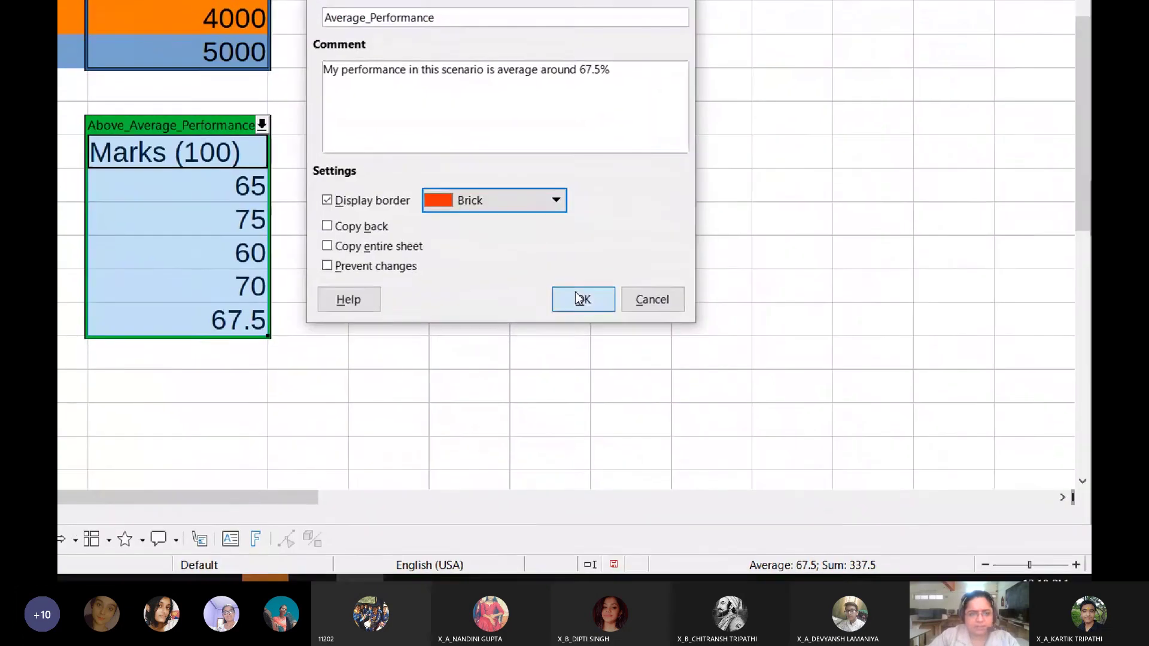
left_click(628, 345)
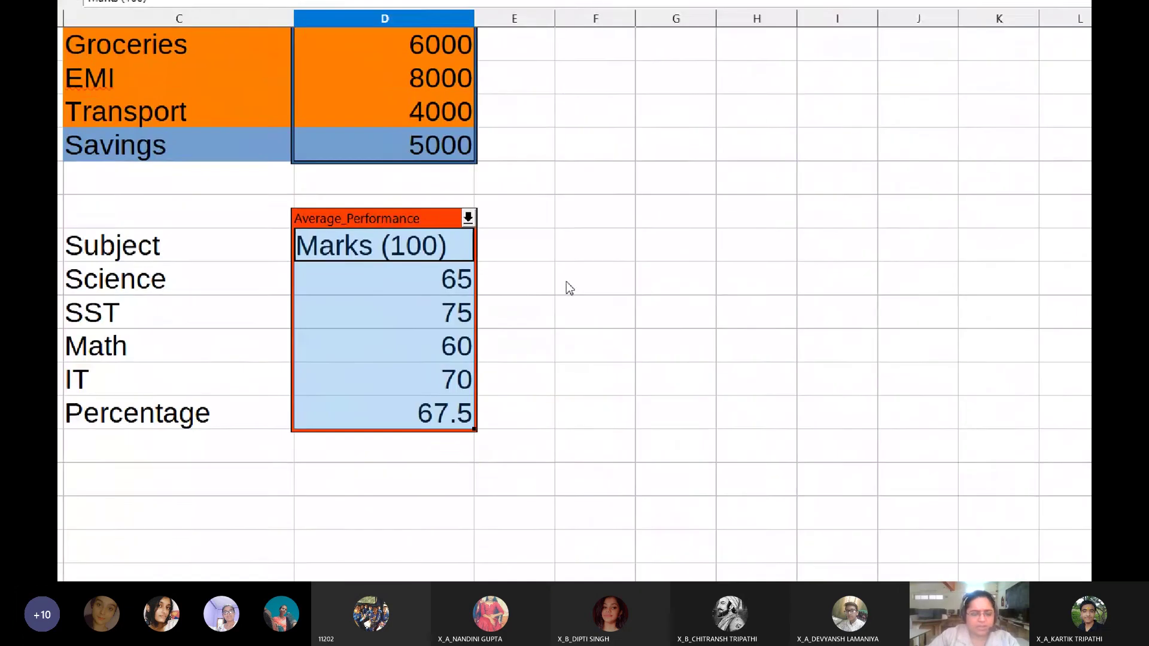
left_click(525, 245)
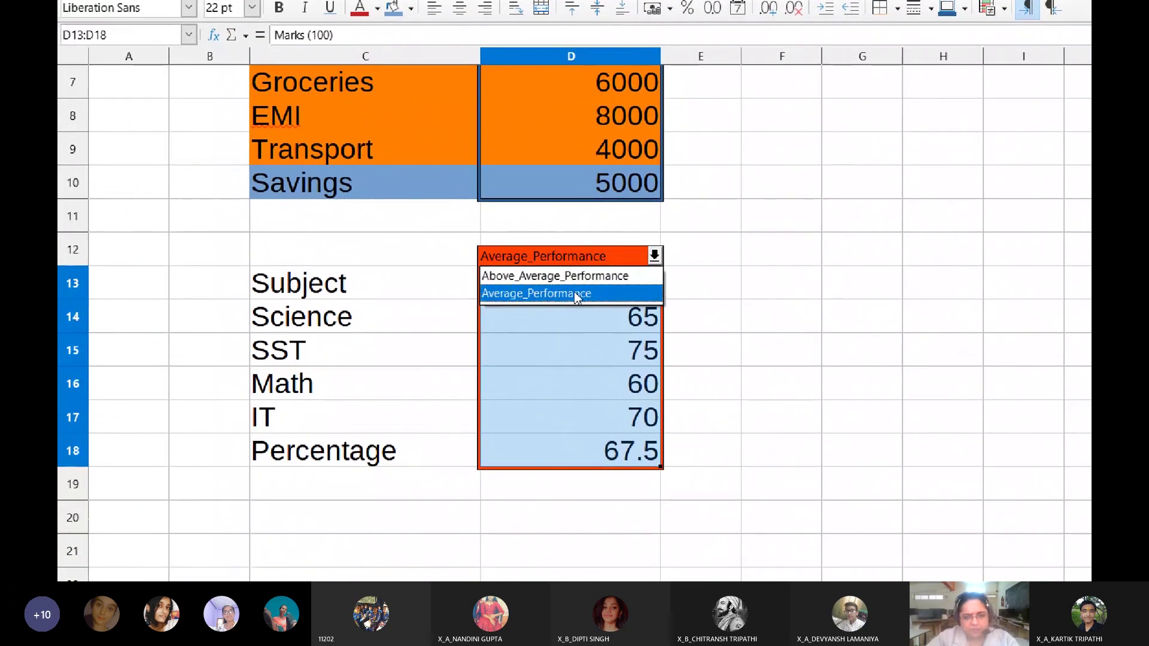
left_click(573, 292)
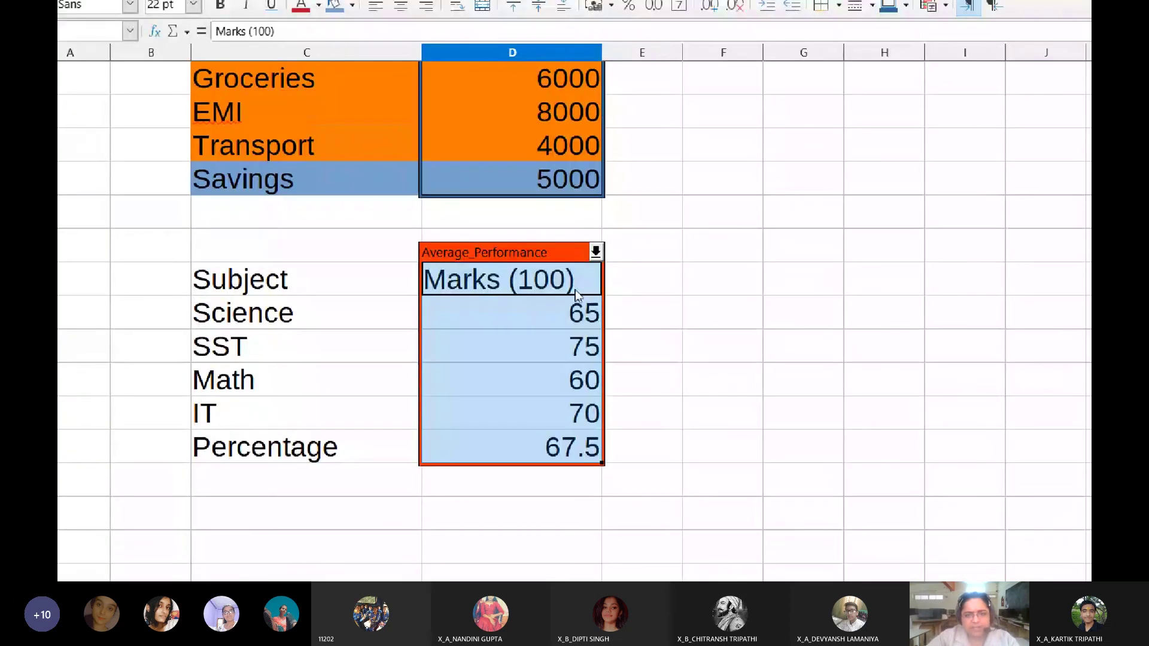
Step: Change the marks to 30 for Science, 40 for SST, 25 for Math and 33 for IT
left_click(636, 321)
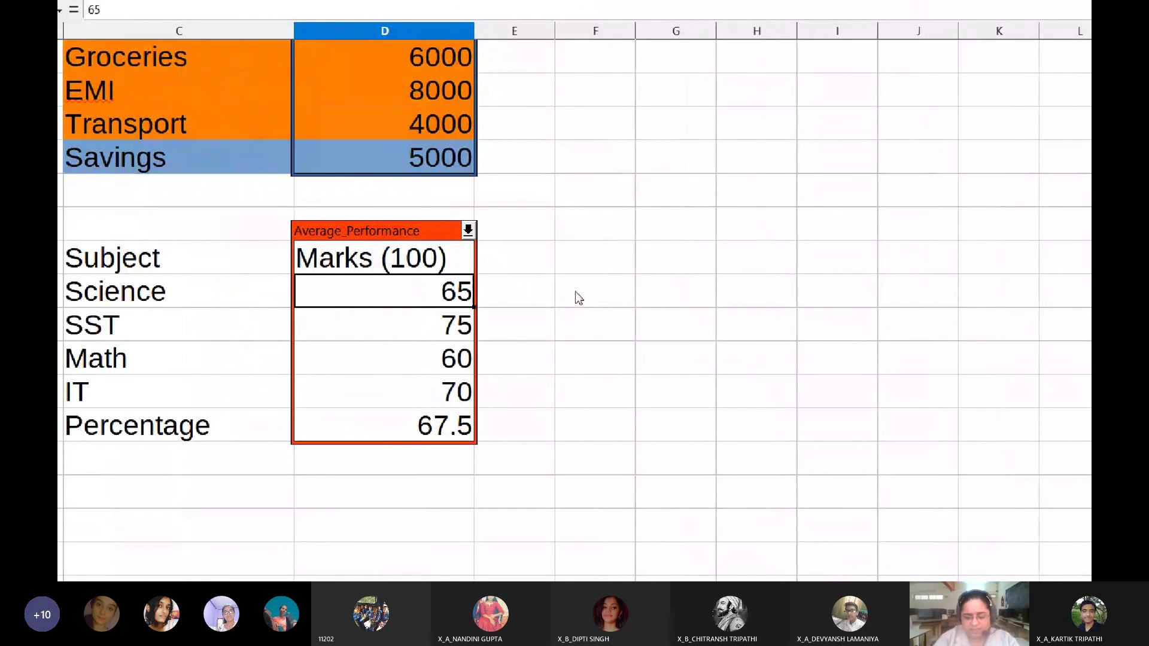
type("30")
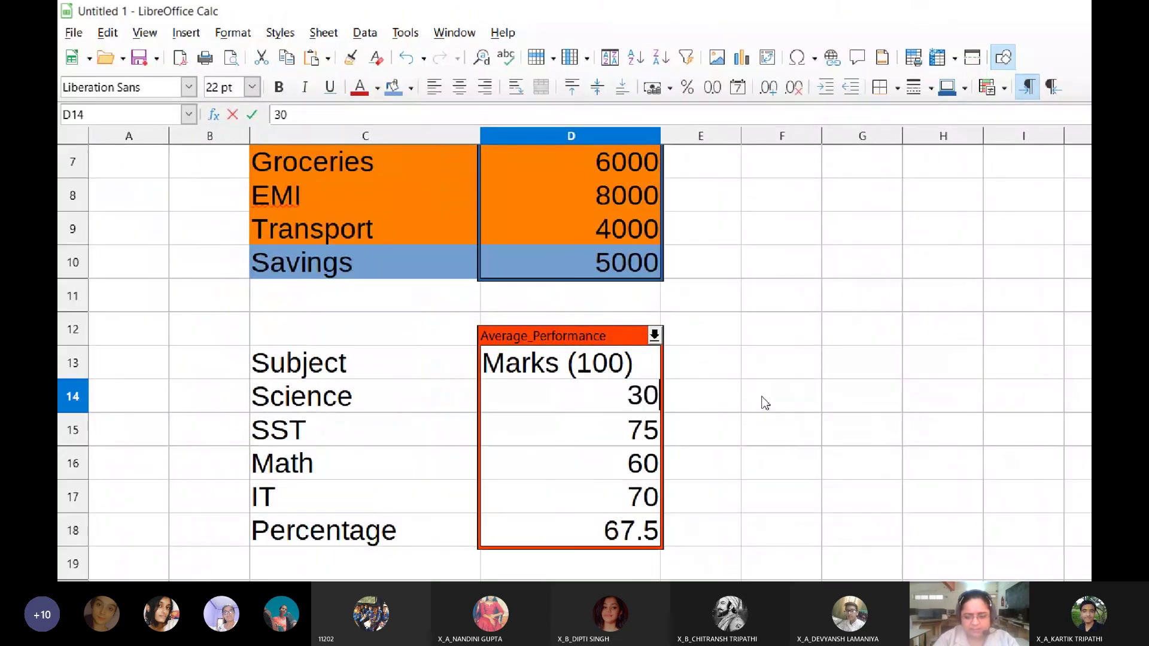
key("Return")
type("40")
key("Return")
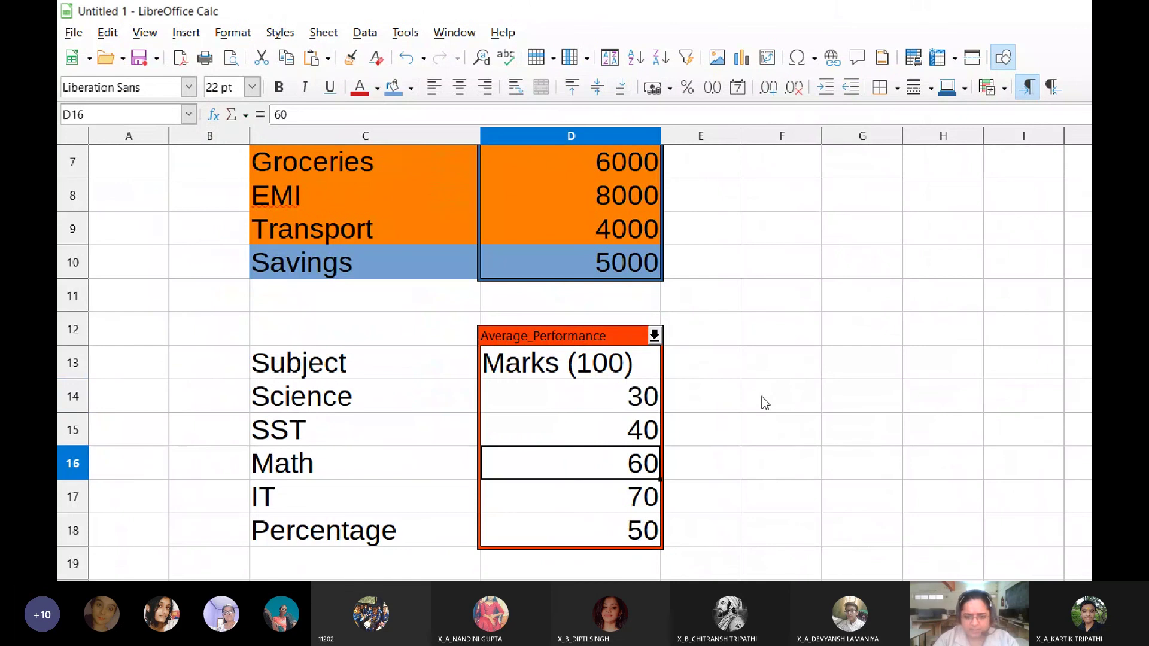
type("25")
key("Return")
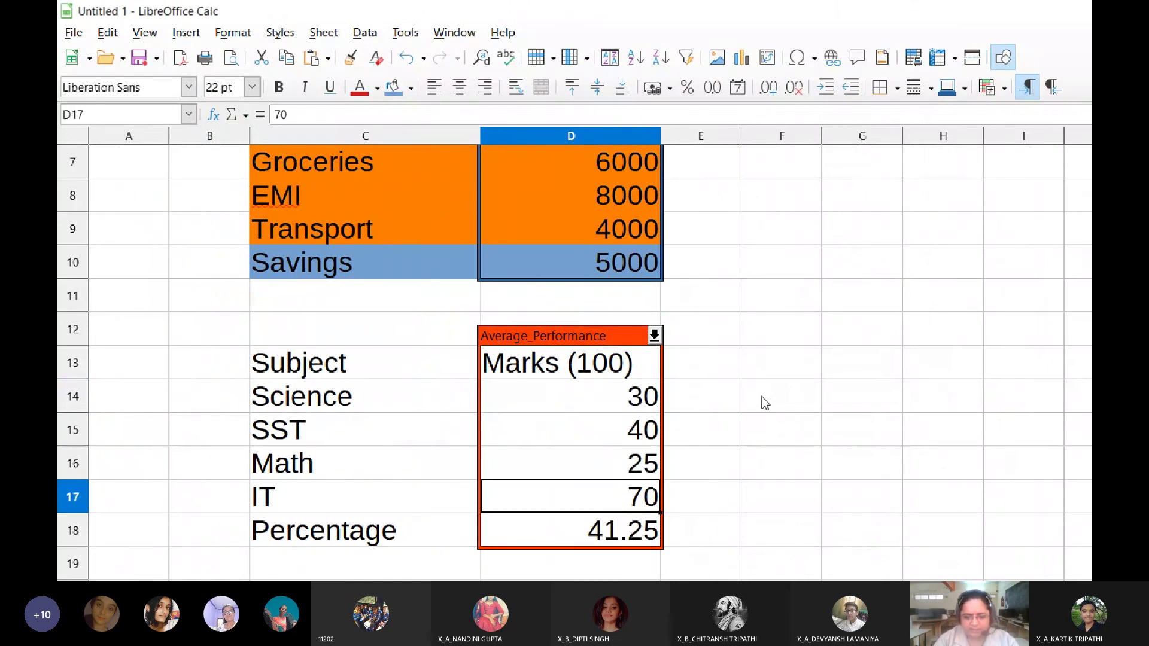
type("33")
key("Return")
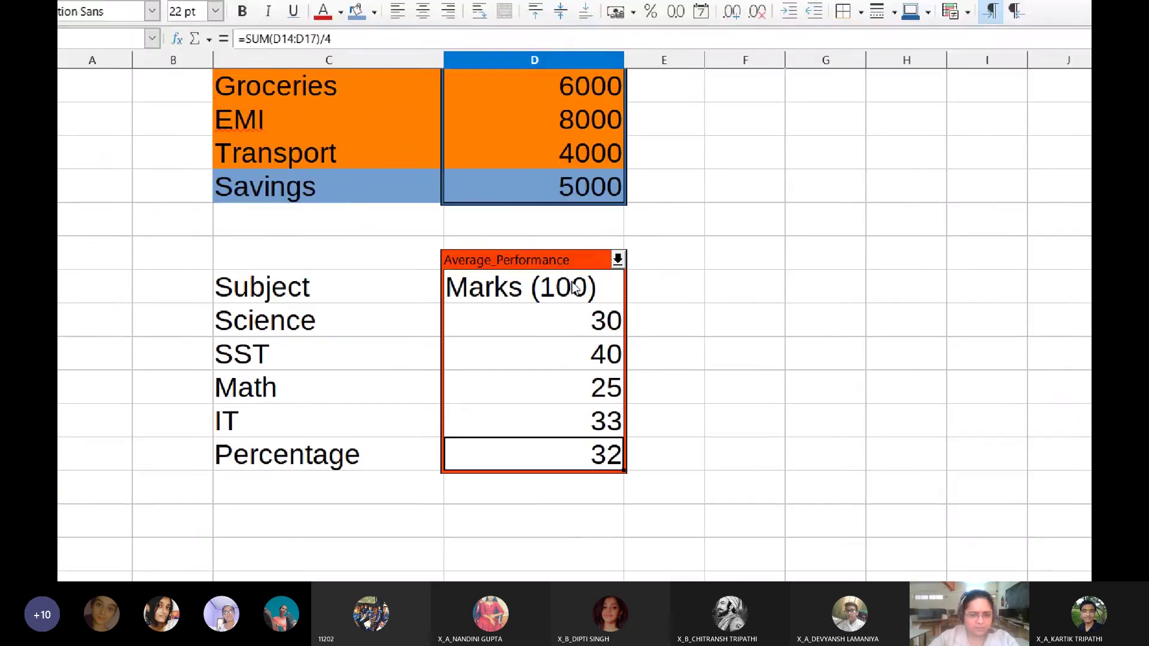
Step: Start a third scenario for the marks in cells D13 to D18 and name it Below_Avg_Performance
left_click(559, 337)
left_click_drag(578, 296, 562, 464)
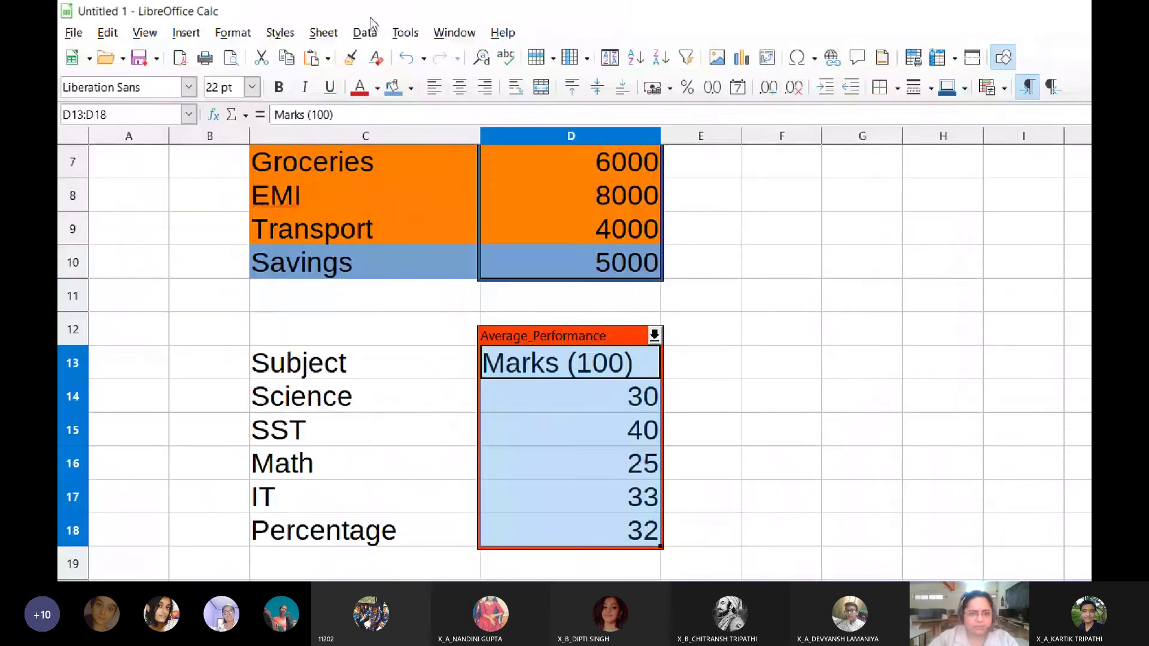
left_click(405, 32)
left_click(436, 291)
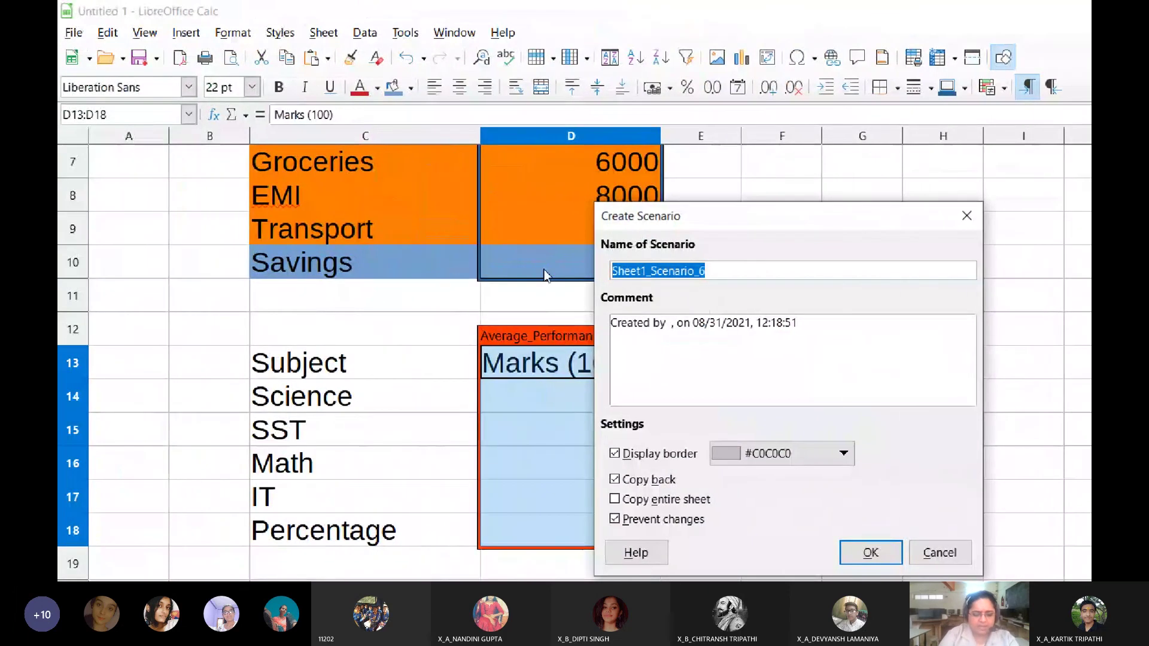
type("Below_Avg")
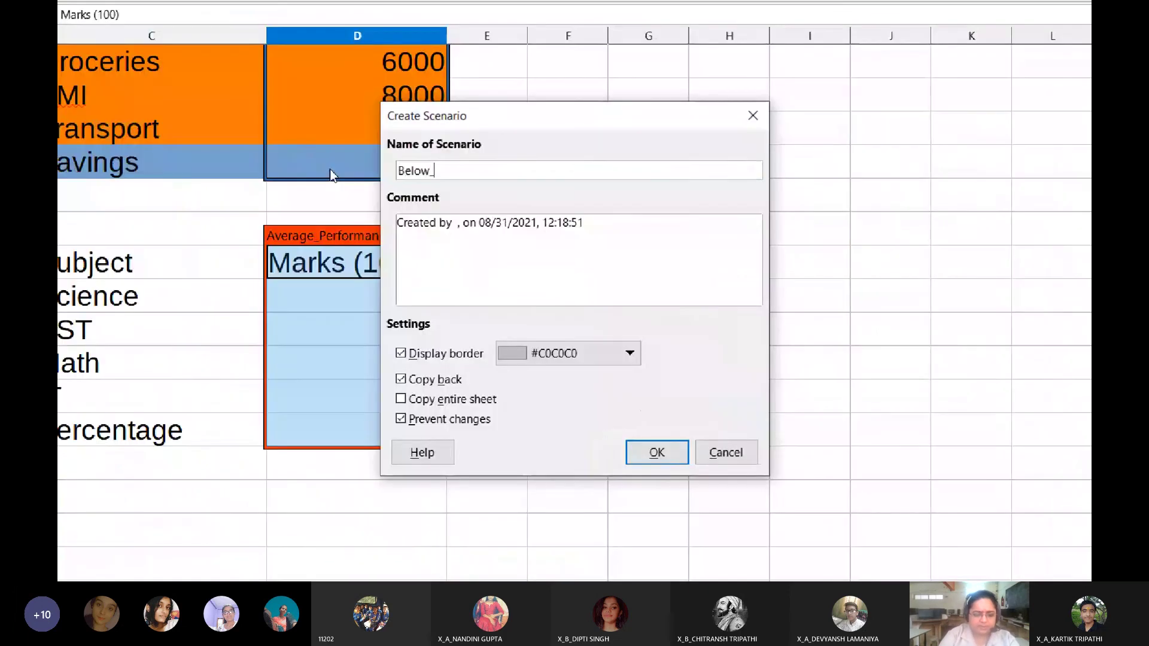
type("_Performance")
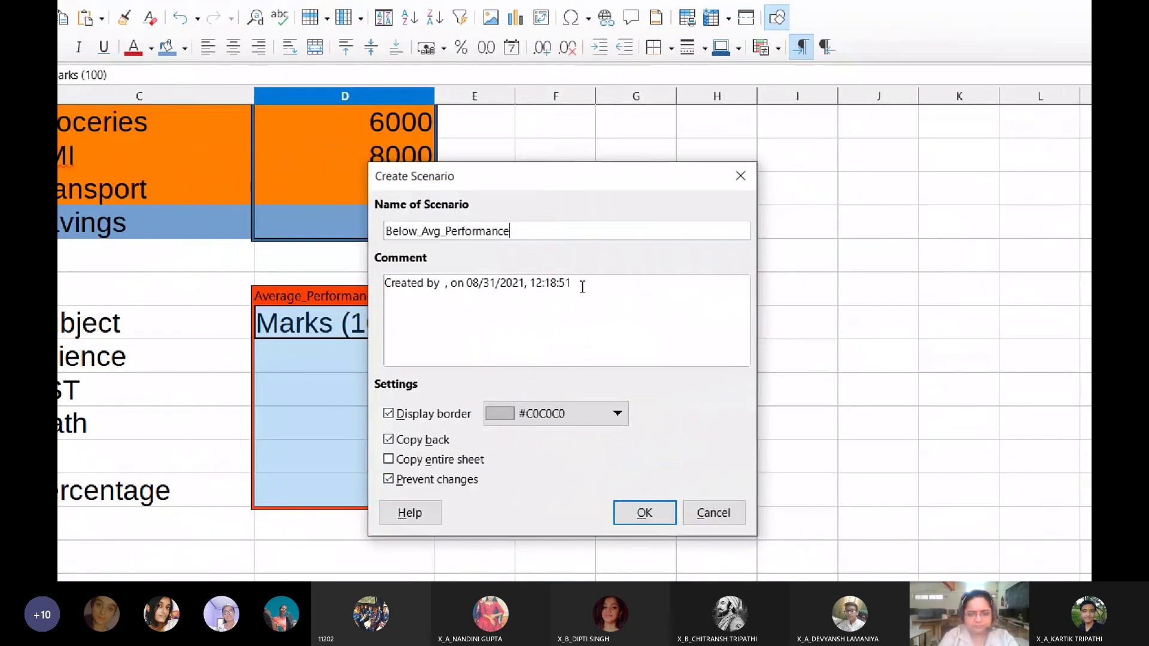
Step: Replace the default scenario comment with "This is my lowest possible performance with barely 32% marks."
left_click_drag(583, 286, 357, 285)
type("In this")
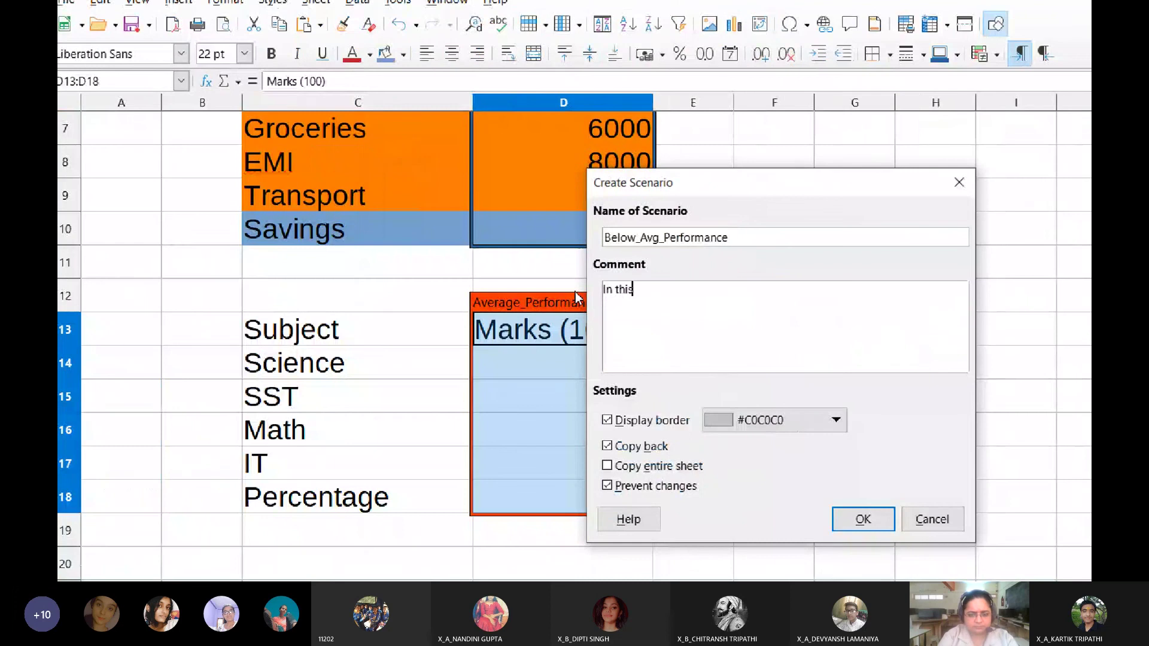
key("BackSpace")
key("BackSpace")
key("BackSpace")
key("BackSpace")
key("BackSpace")
key("BackSpace")
key("BackSpace")
type("This is ")
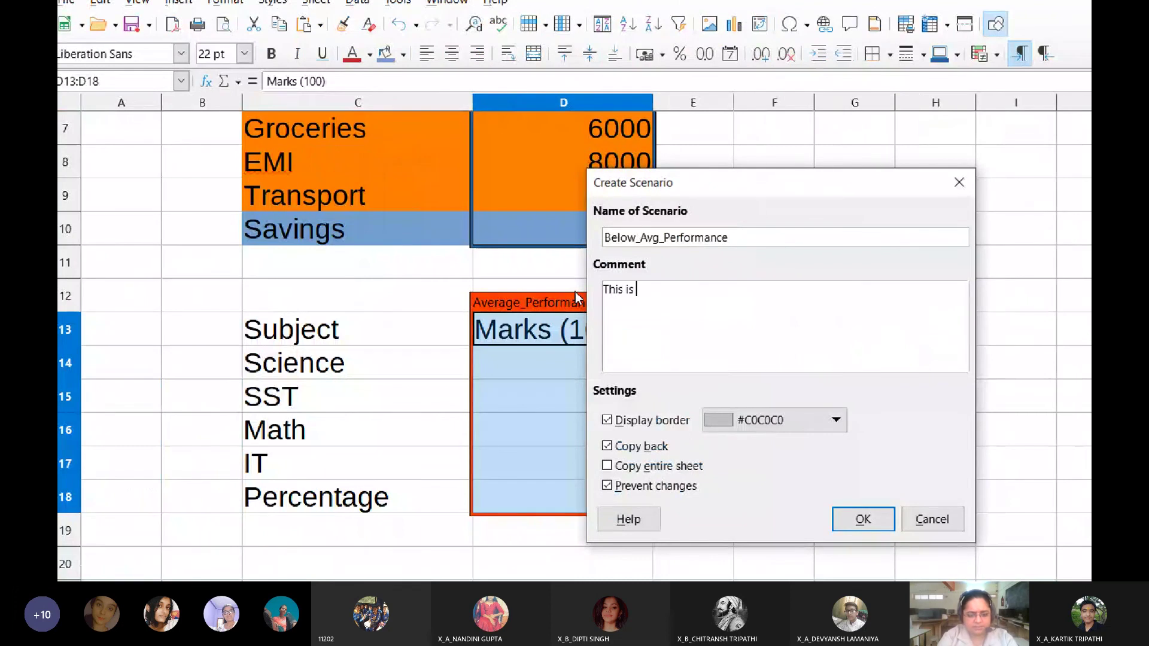
type("my lowest ")
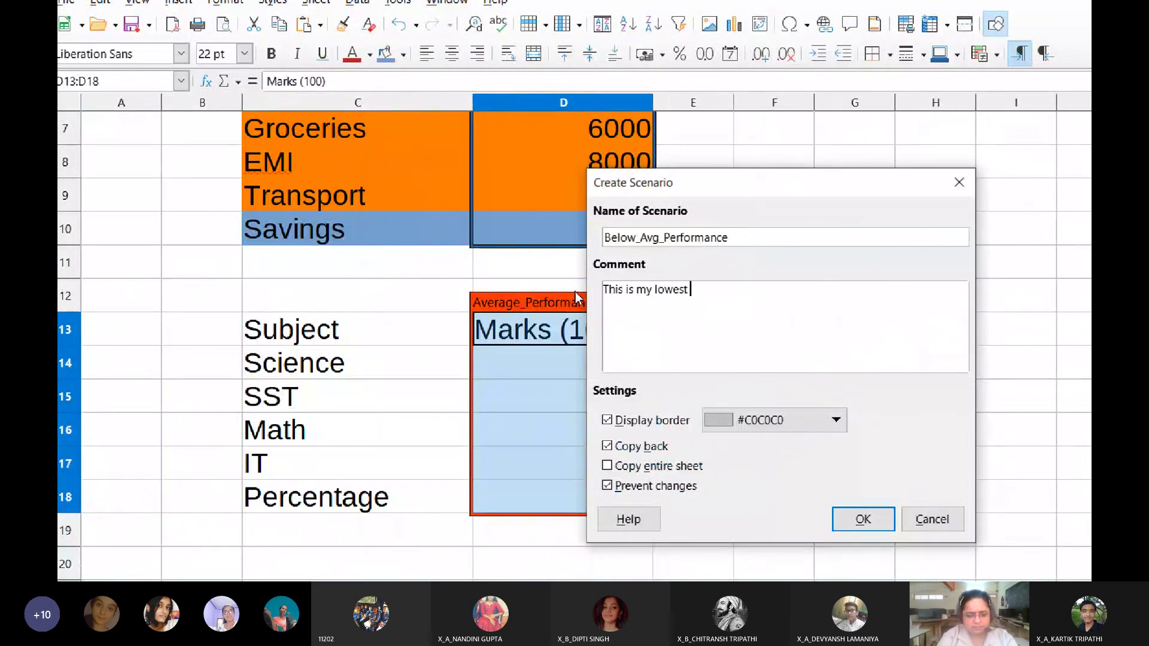
type("possible per")
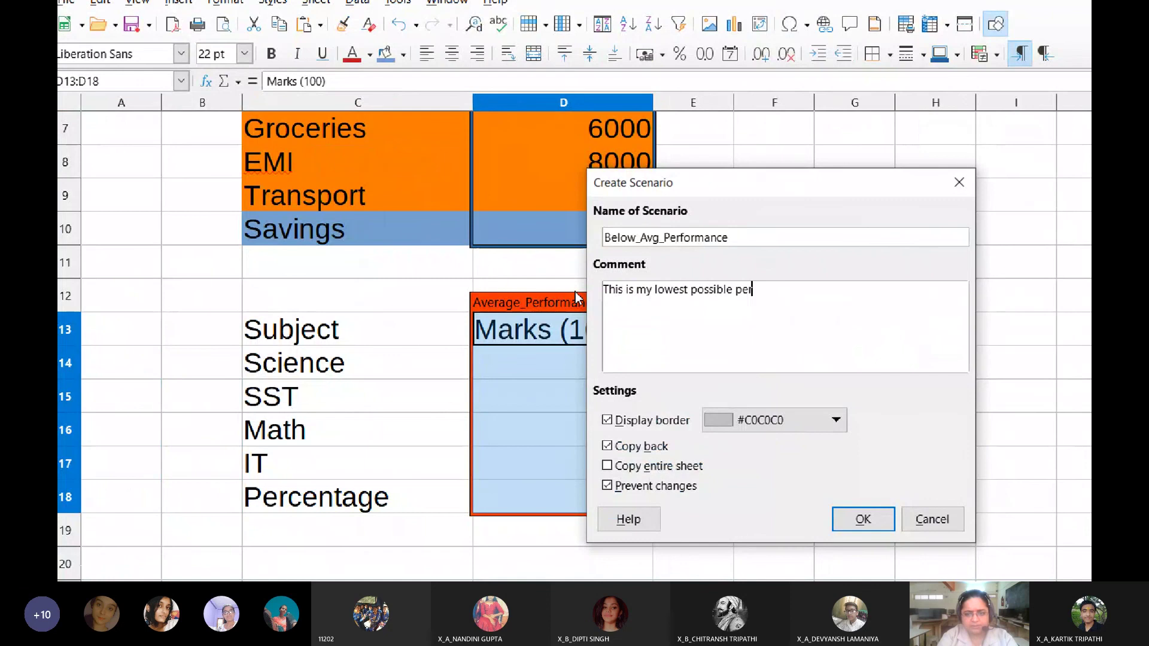
type("formace with")
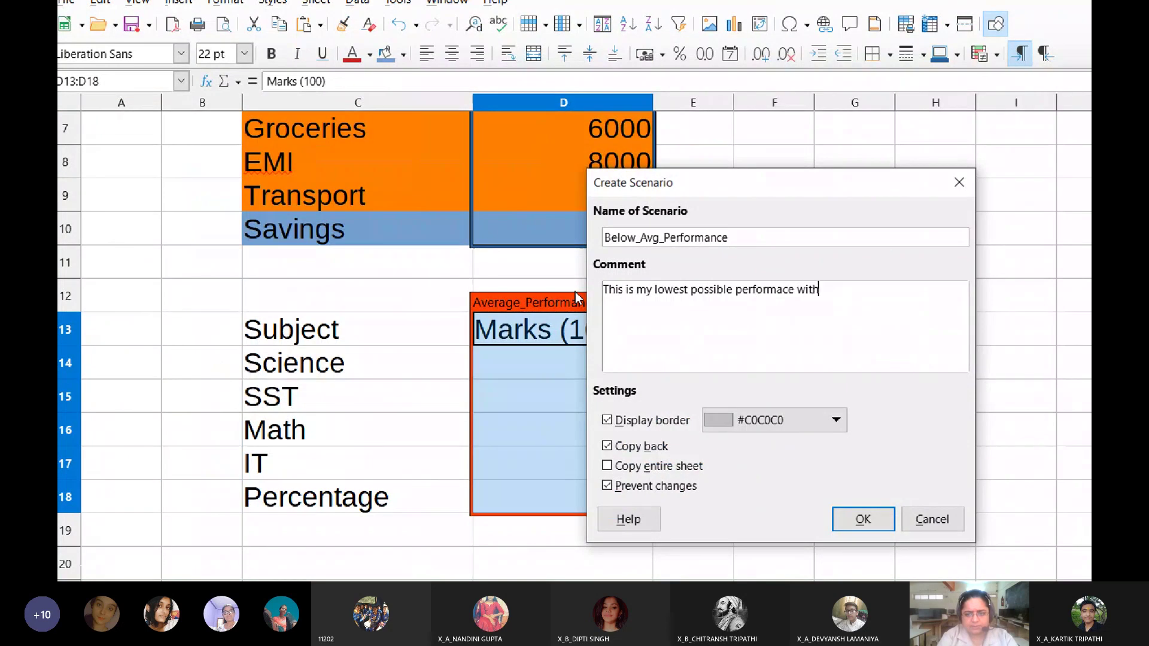
key("BackSpace")
key("BackSpace")
key("BackSpace")
key("BackSpace")
type("nce wit")
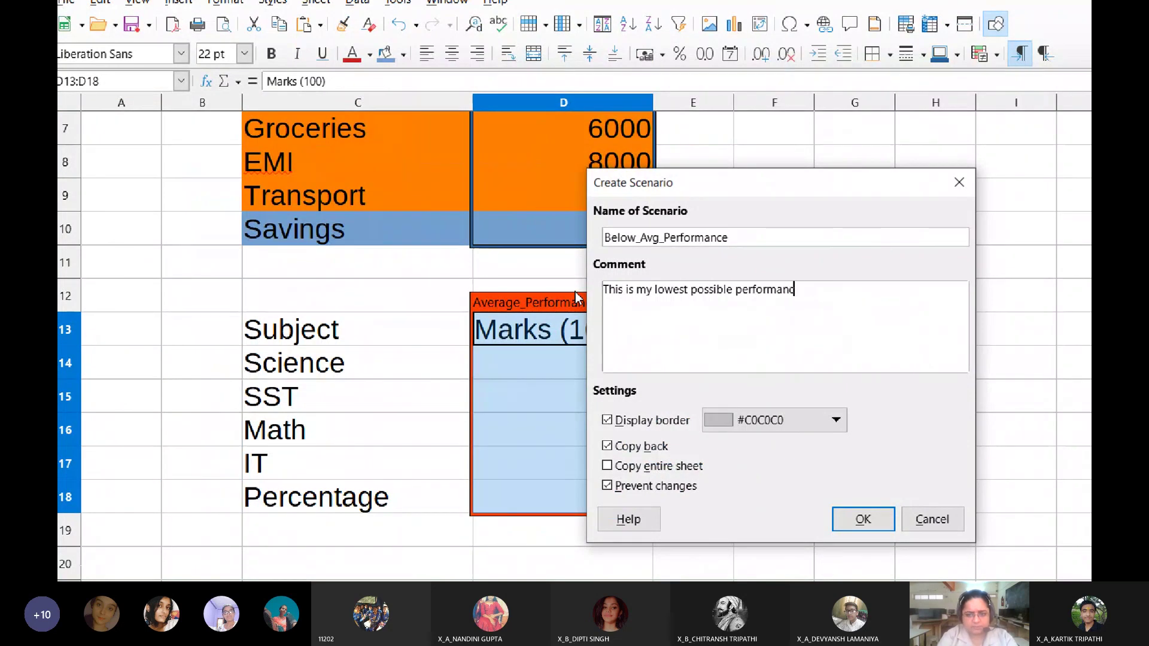
type("h barely")
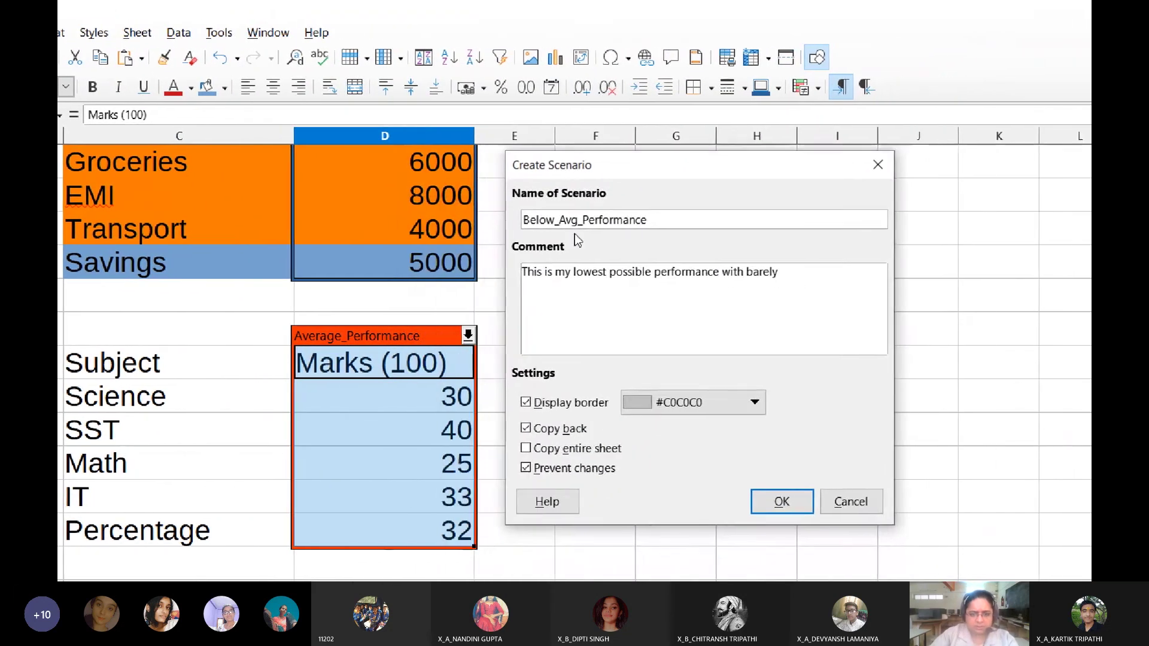
type(" 32")
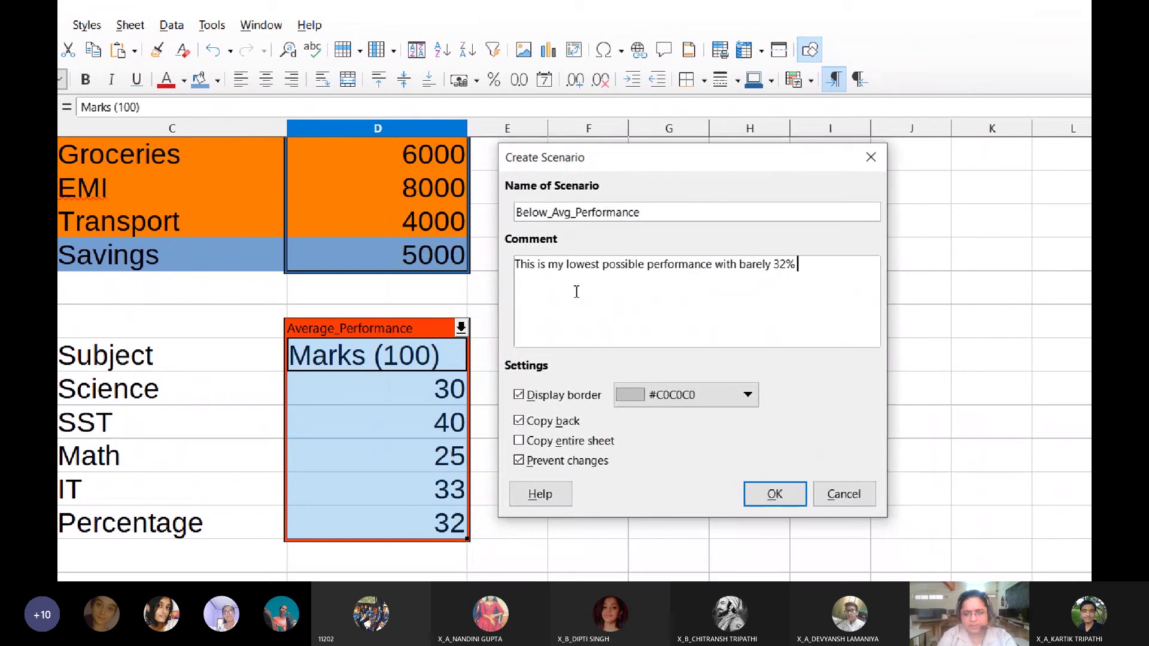
type("% marks.")
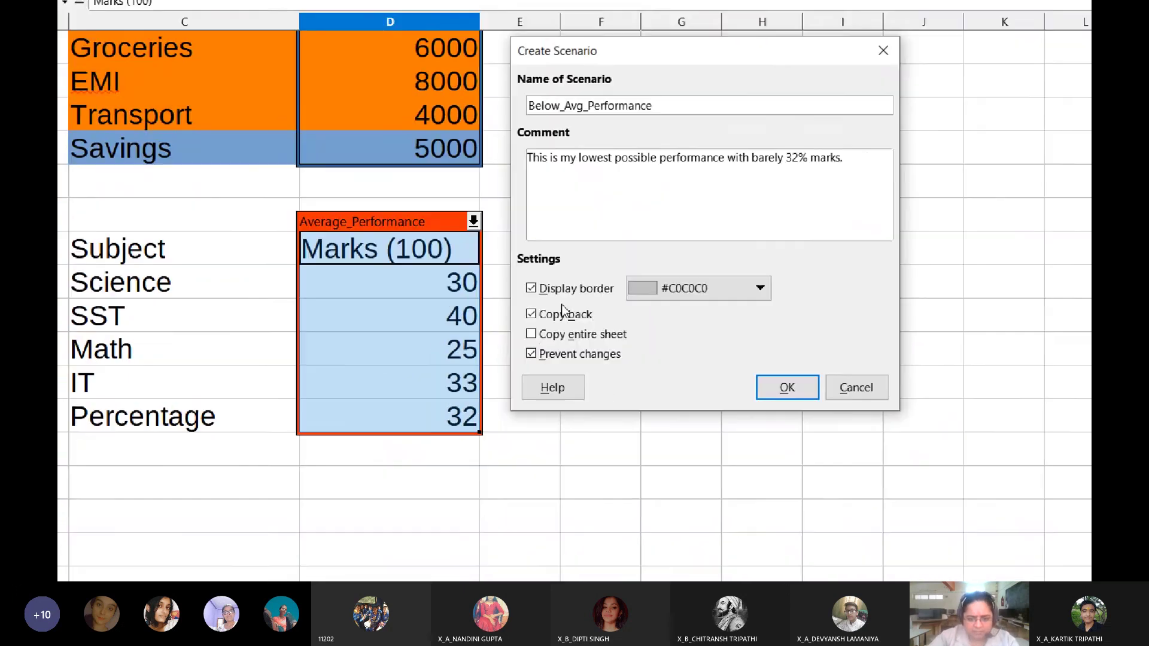
Step: Create the scenario with a Red border, without Copy back or Prevent changes
left_click(539, 421)
left_click(537, 461)
left_click(711, 222)
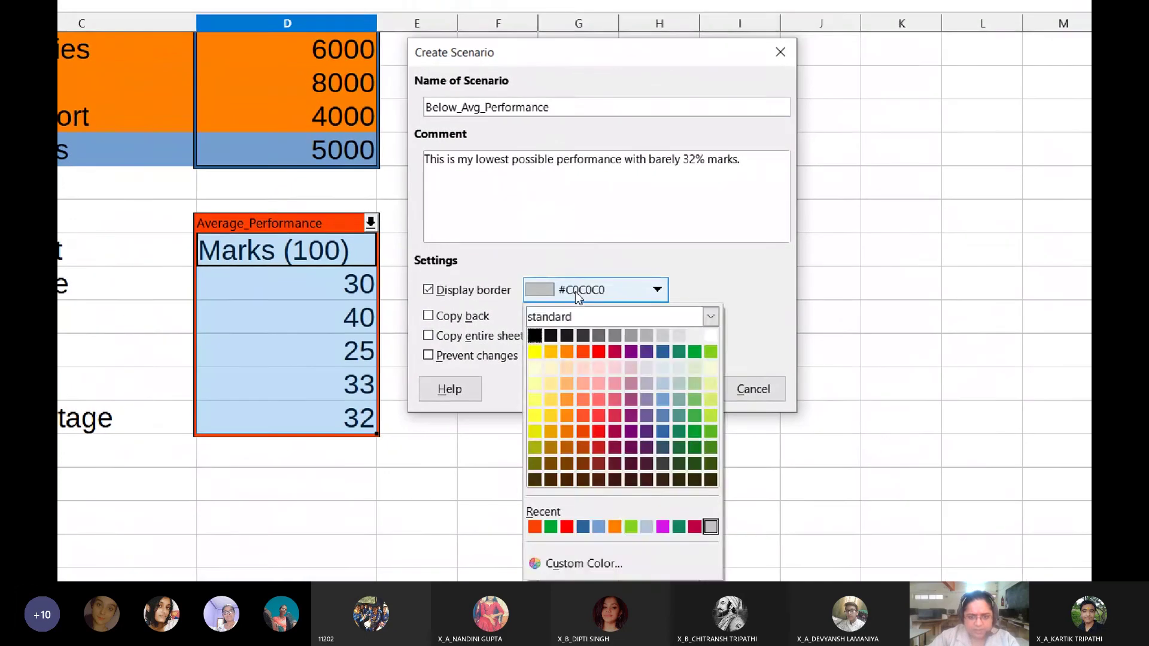
left_click(731, 283)
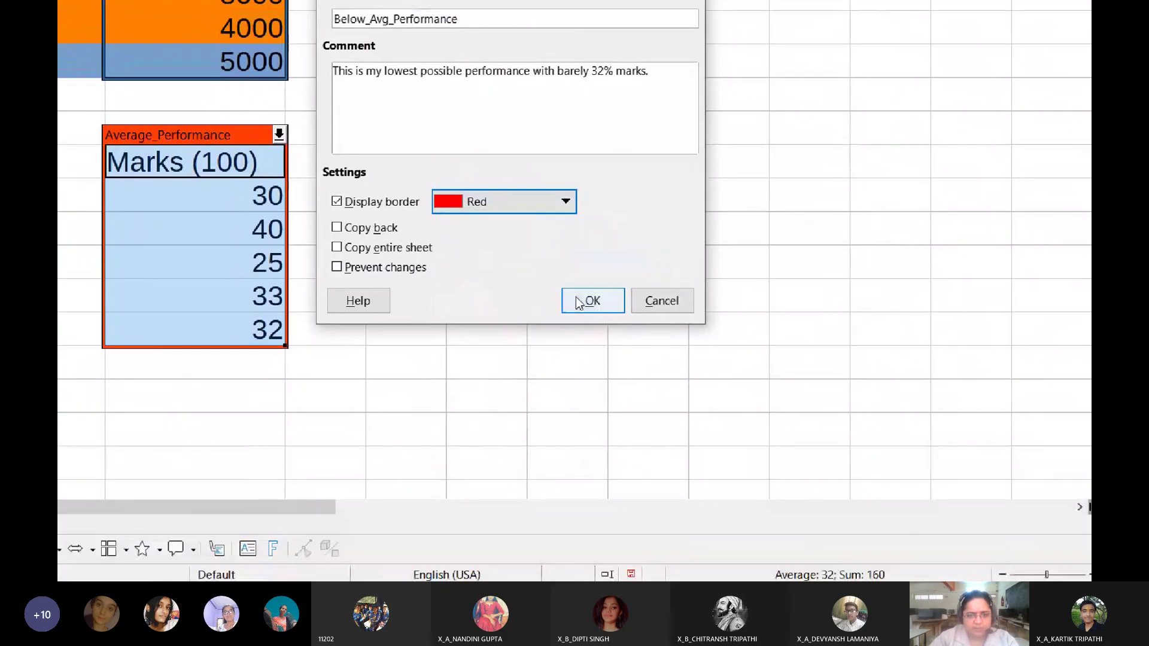
left_click(676, 383)
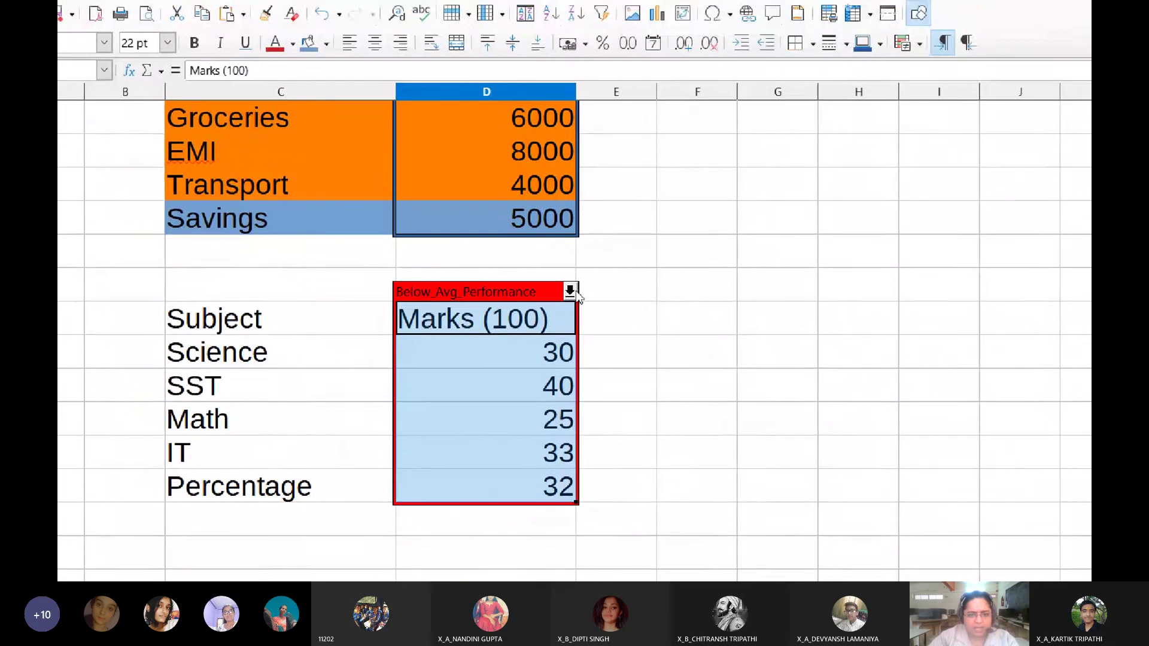
Step: Compare the marks by applying the Above_Average_Performance, Average_Performance and Below_Avg_Performance scenarios in turn
left_click(276, 128)
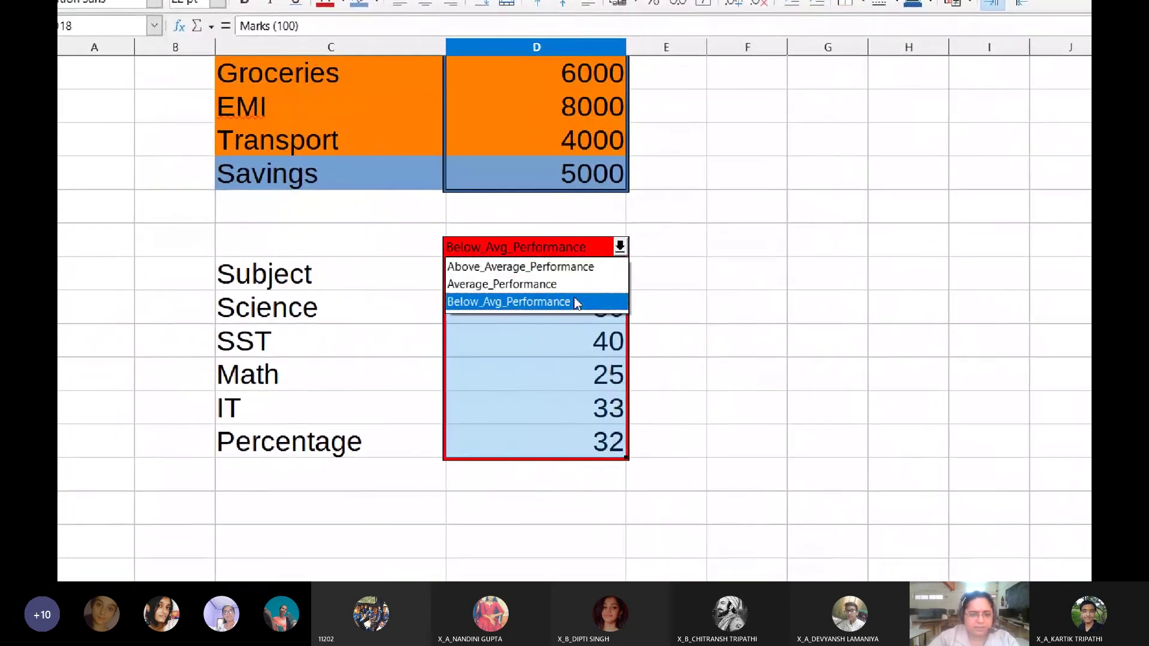
left_click(576, 291)
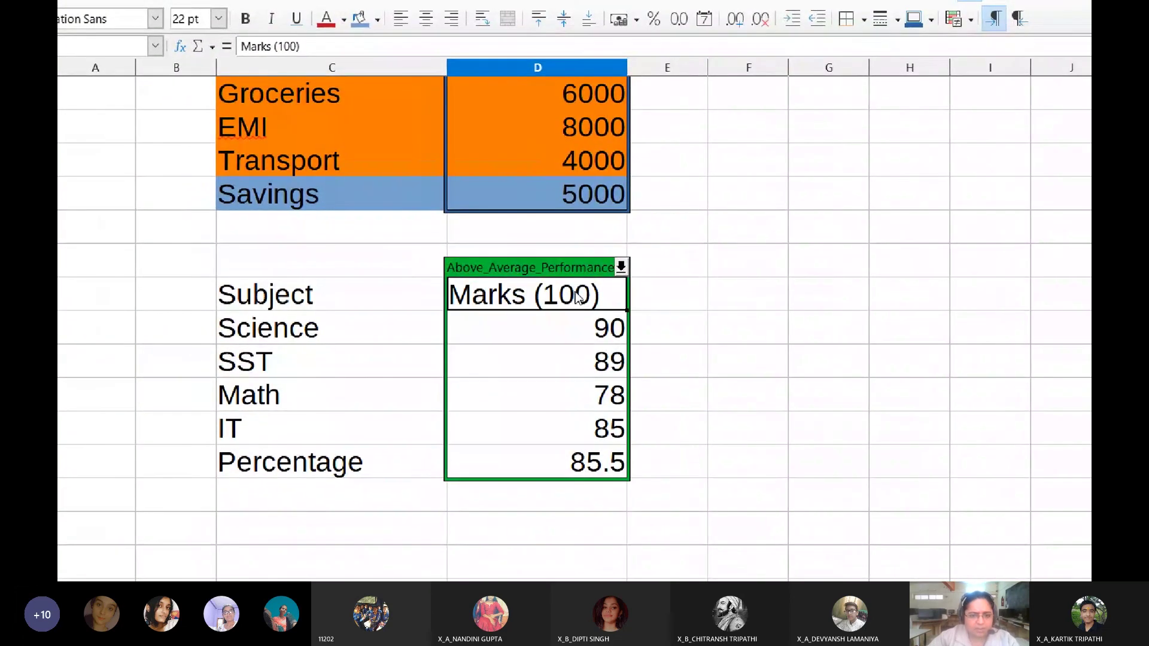
left_click(566, 287)
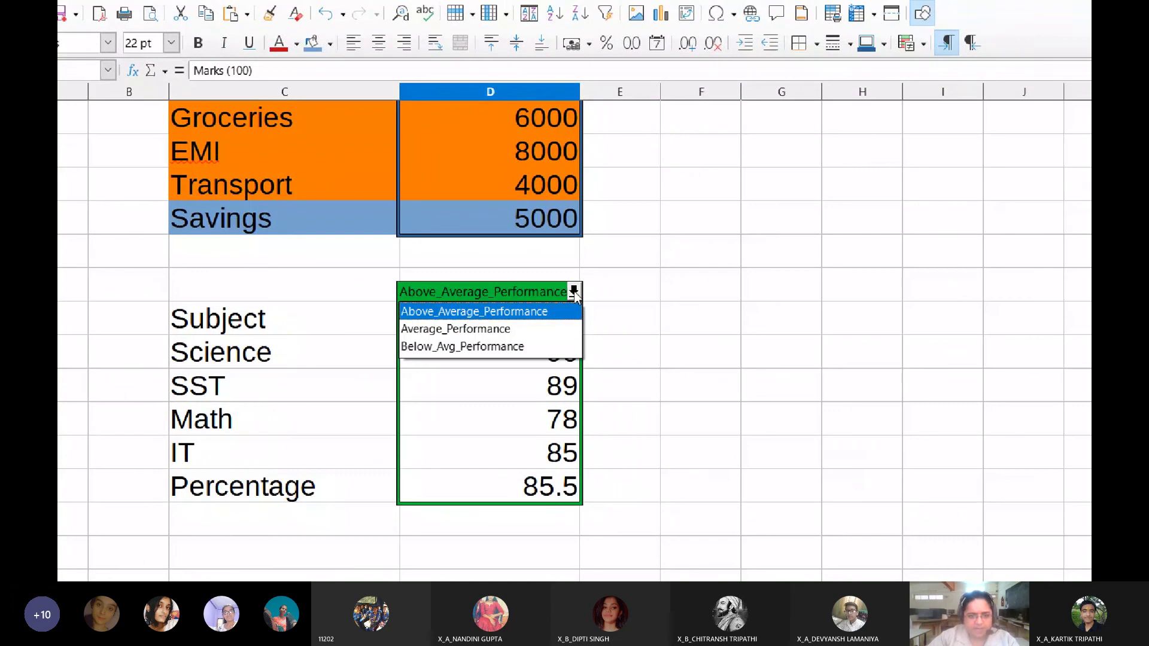
left_click(507, 322)
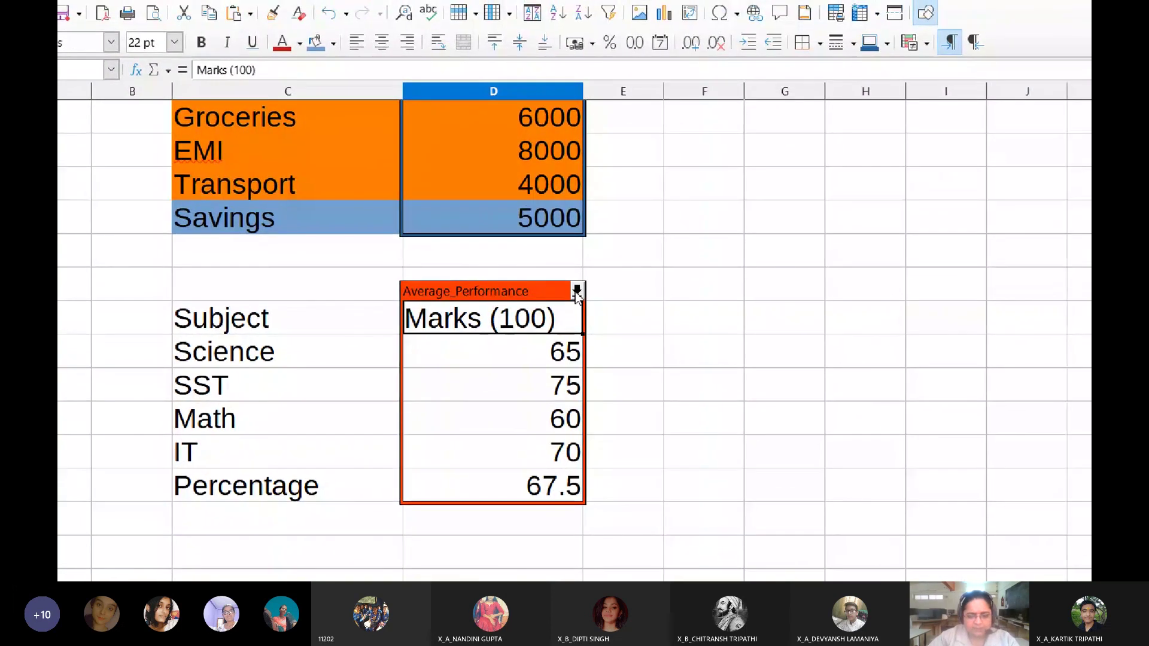
left_click(577, 292)
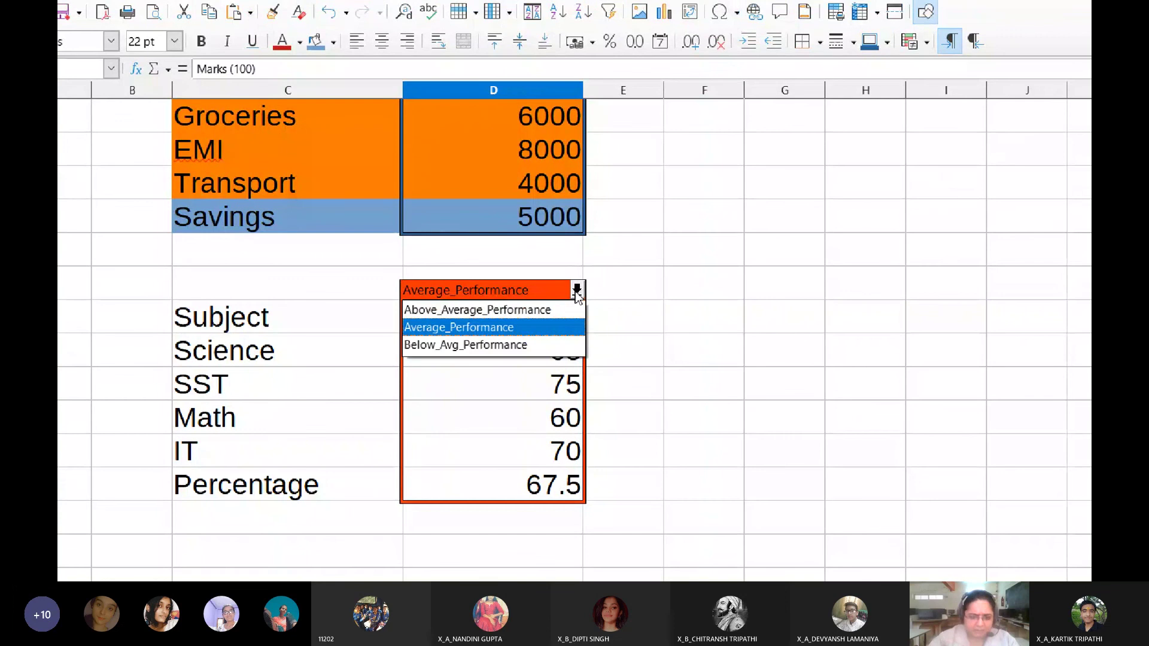
left_click(523, 340)
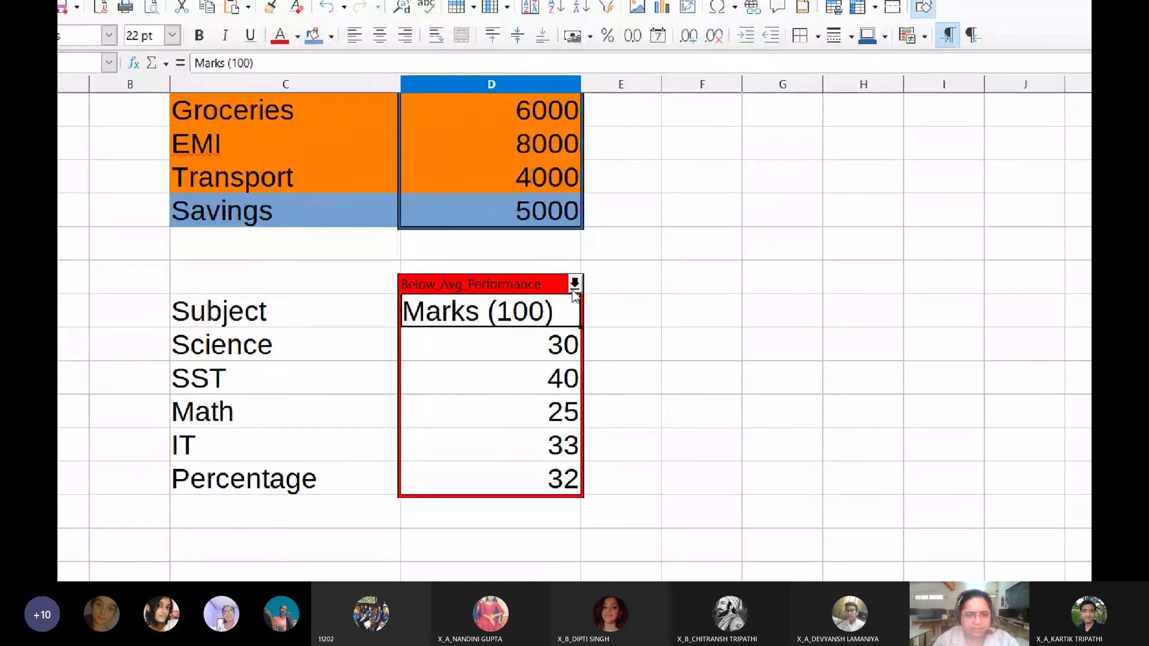
Step: Switch the marks back to Average_Performance and finally to Above_Average_Performance
left_click(629, 243)
left_click(577, 298)
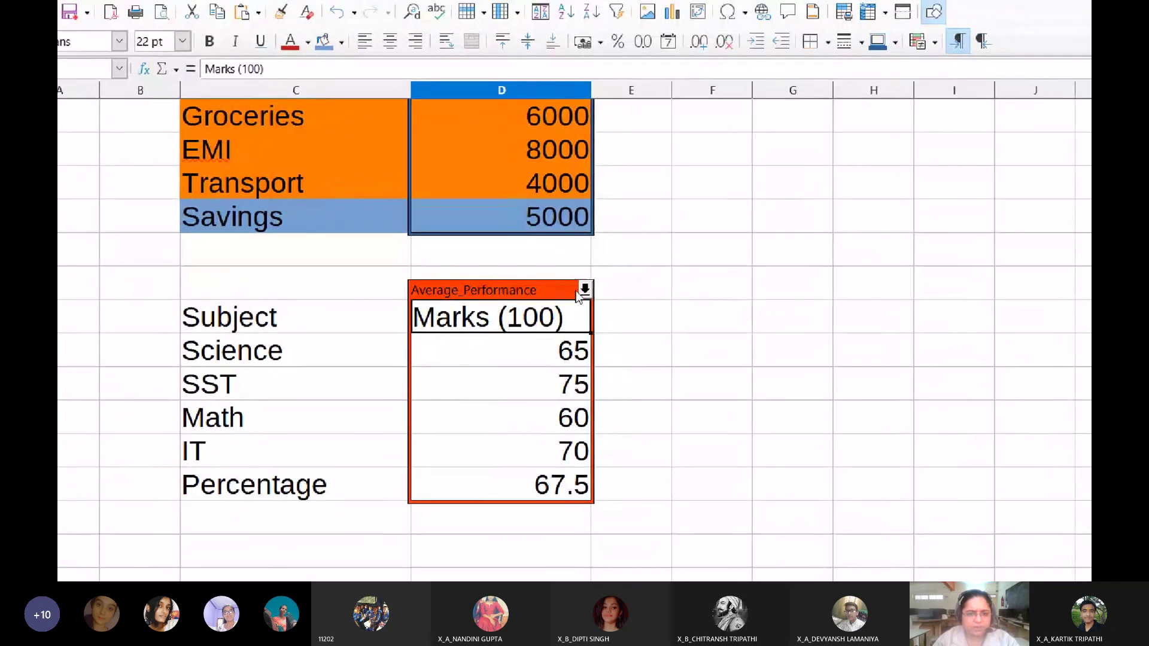
left_click(605, 261)
left_click(576, 293)
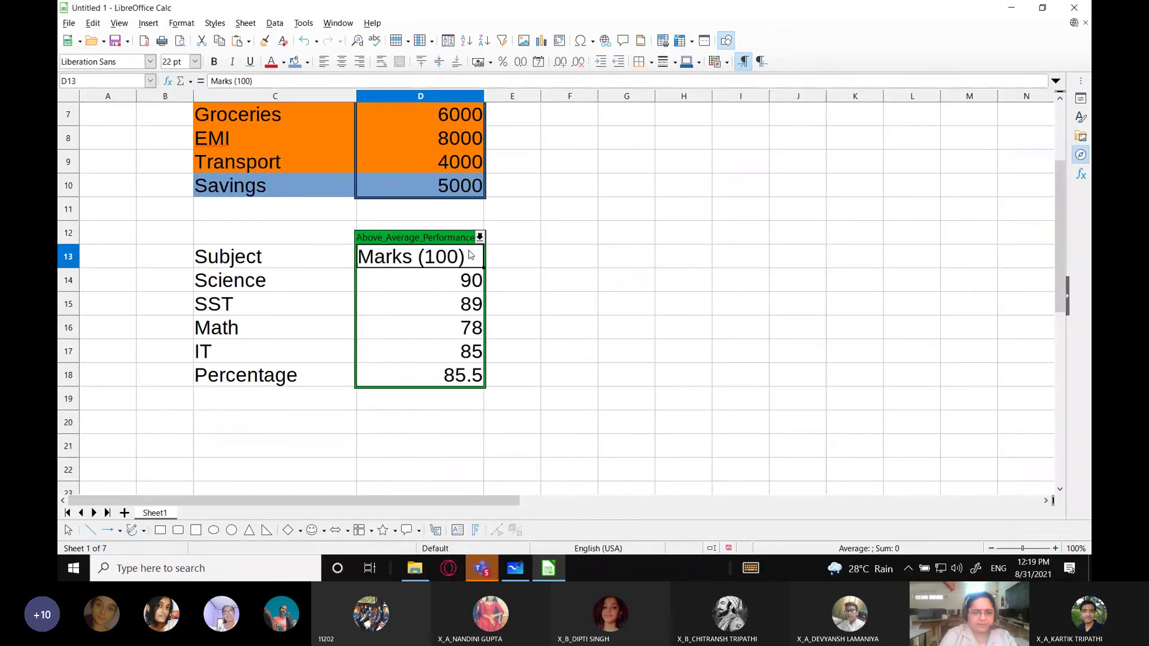
Step: Check the participants in the Microsoft Teams meeting window and return to the spreadsheet with both scenario tables in view
left_click(481, 568)
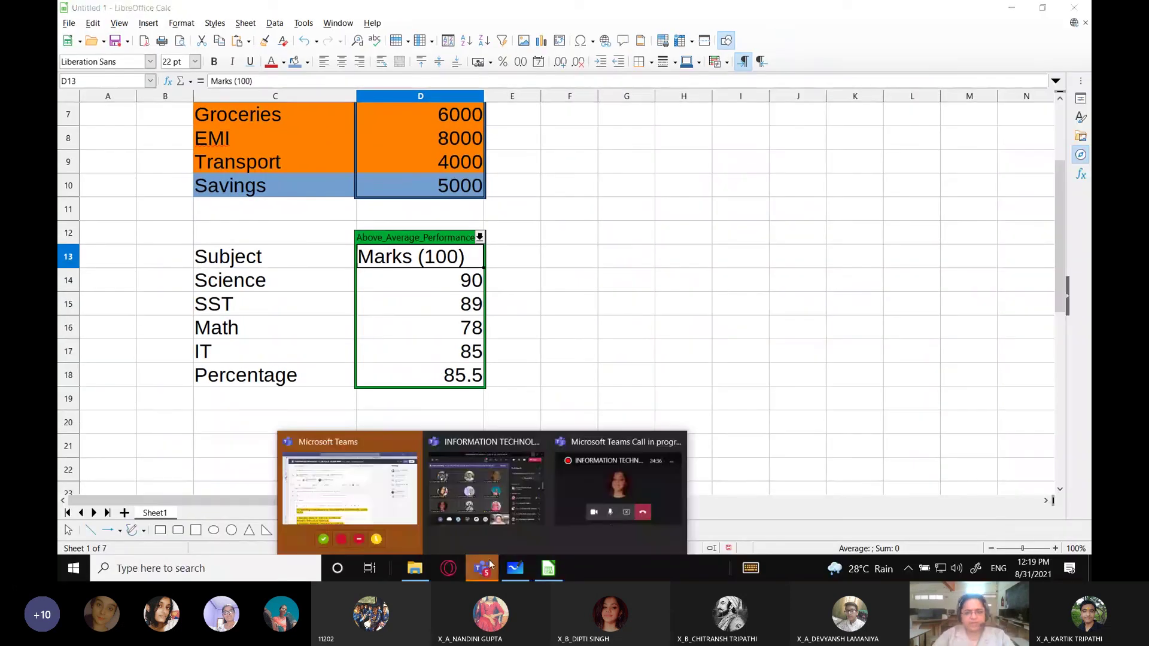
left_click(470, 494)
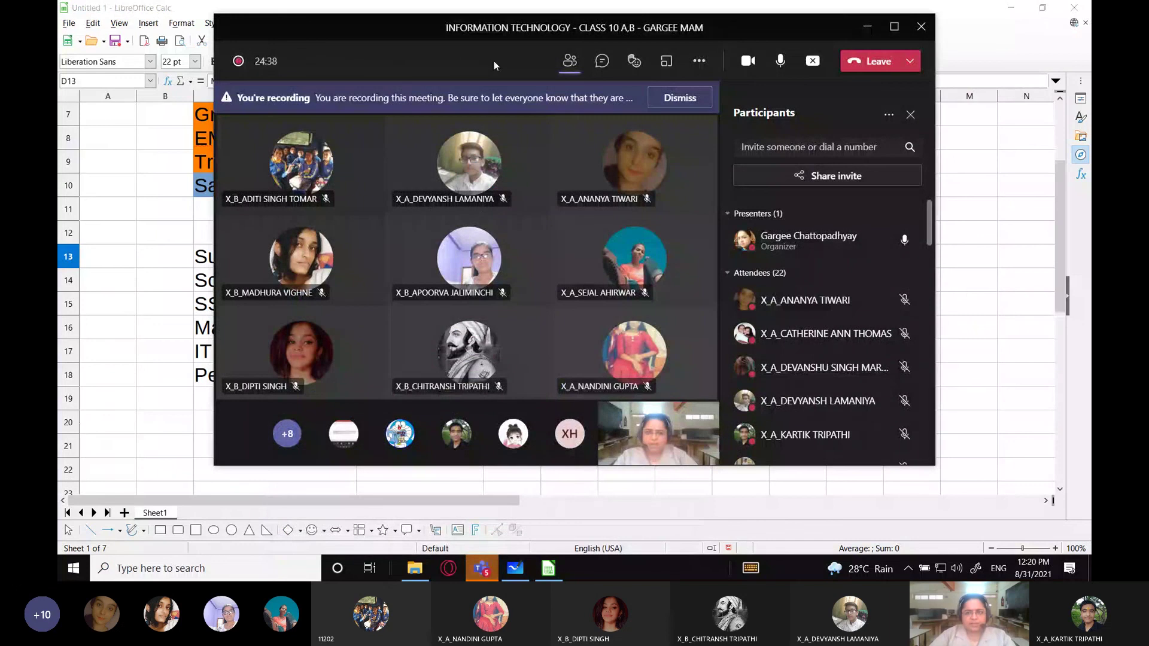
left_click(866, 27)
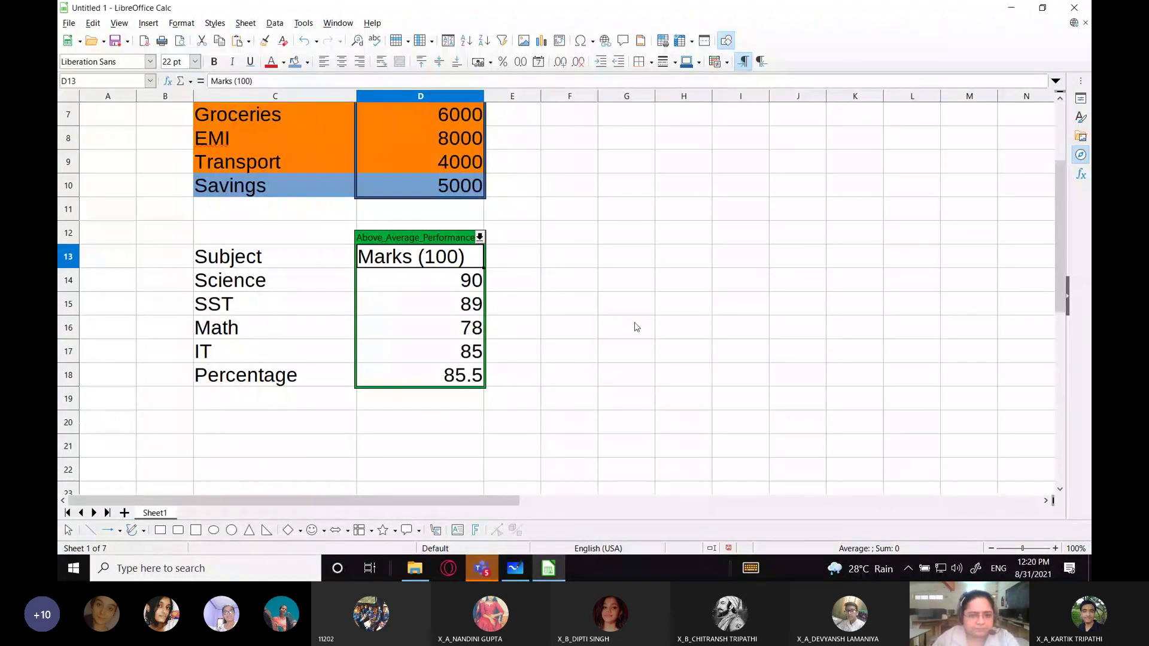
scroll(637, 326, "up", 1)
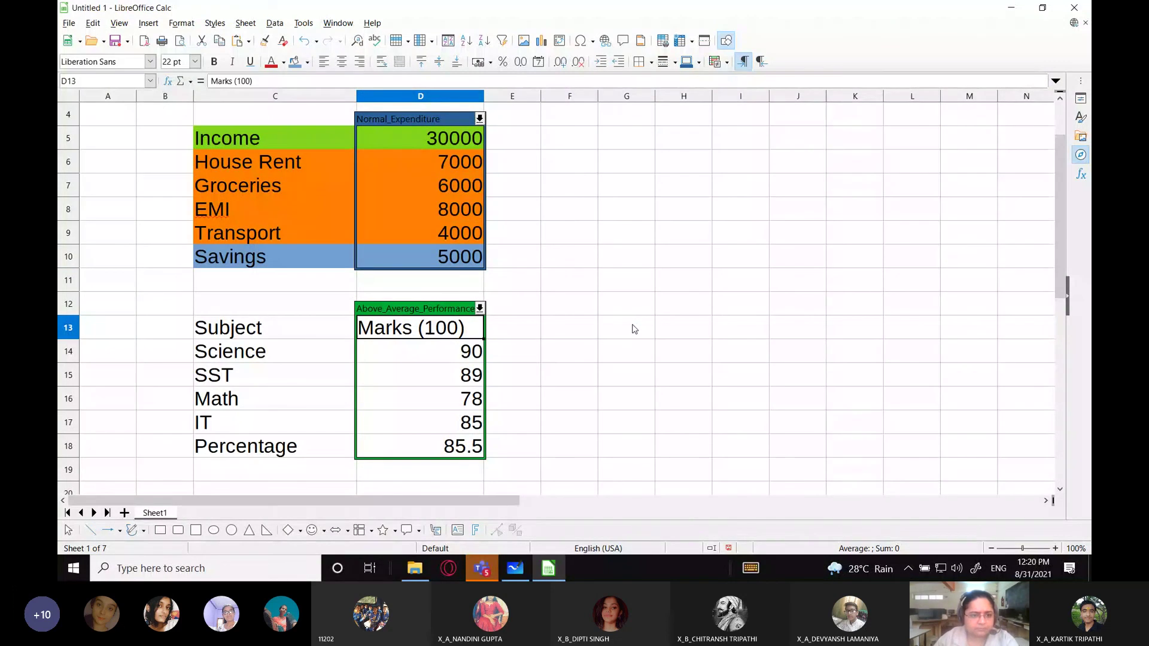
left_click(482, 568)
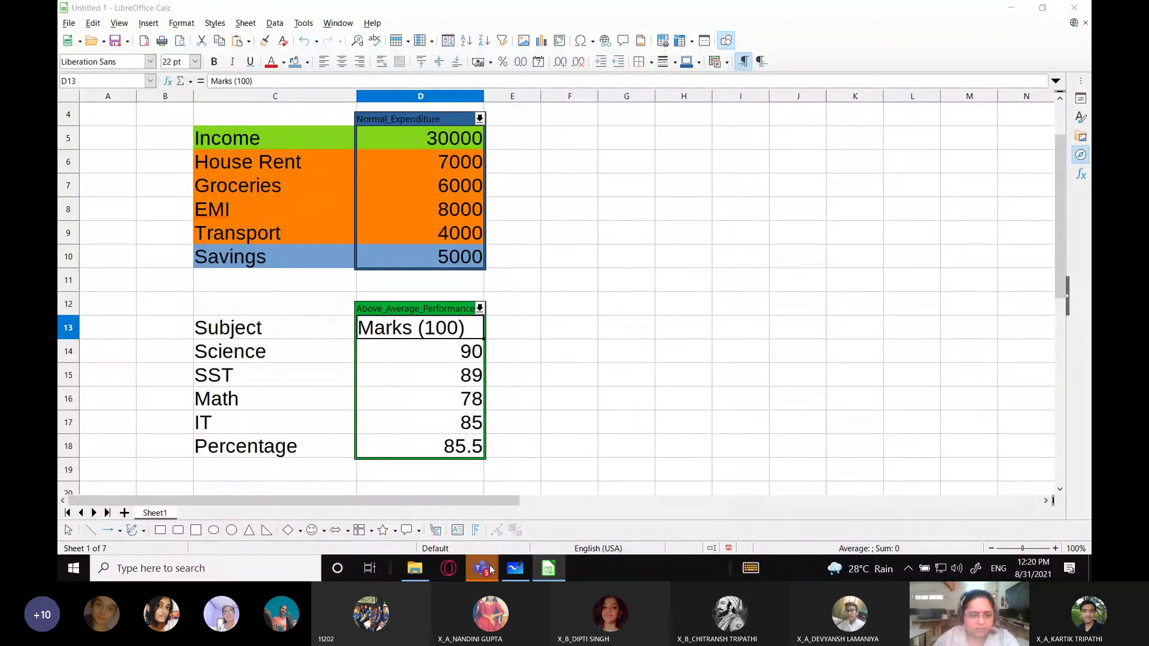
left_click(493, 521)
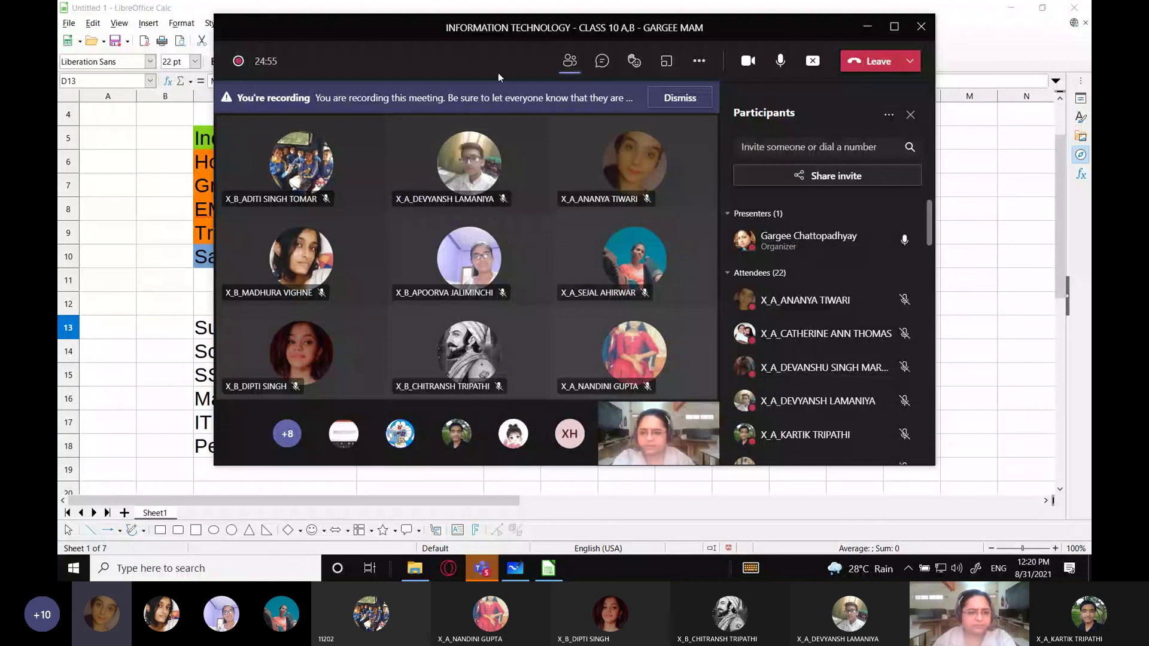
left_click(868, 25)
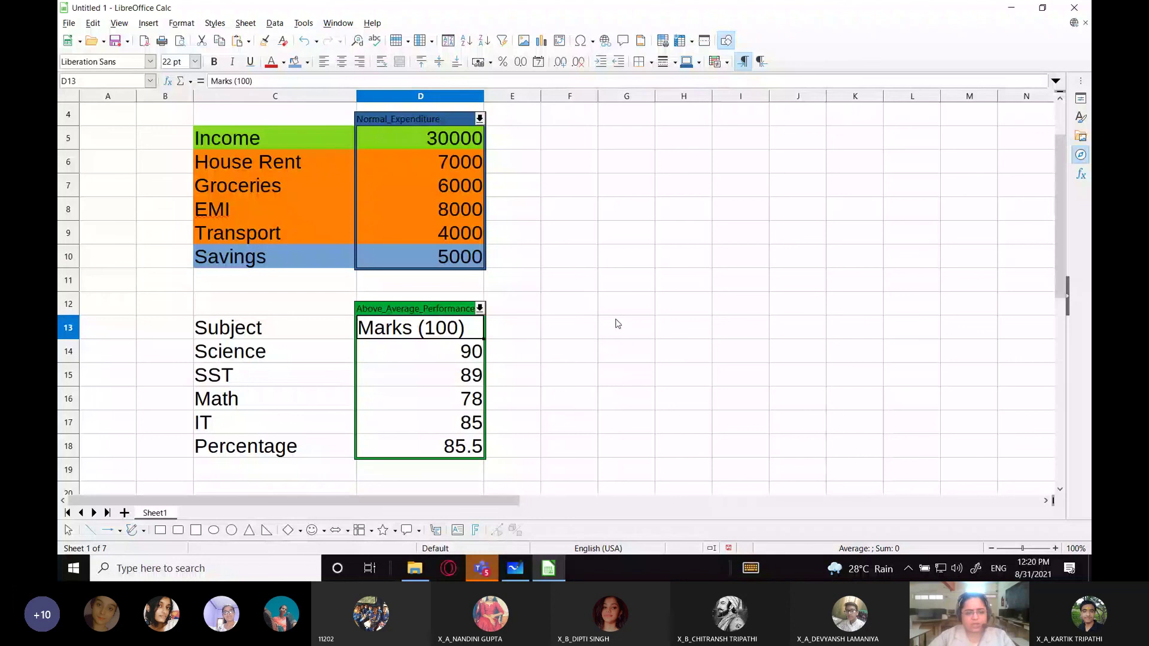
Step: Switch to Microsoft Whiteboard and handwrite the underlined heading "Scenario of Simple Interest." in blue
key("alt+Tab")
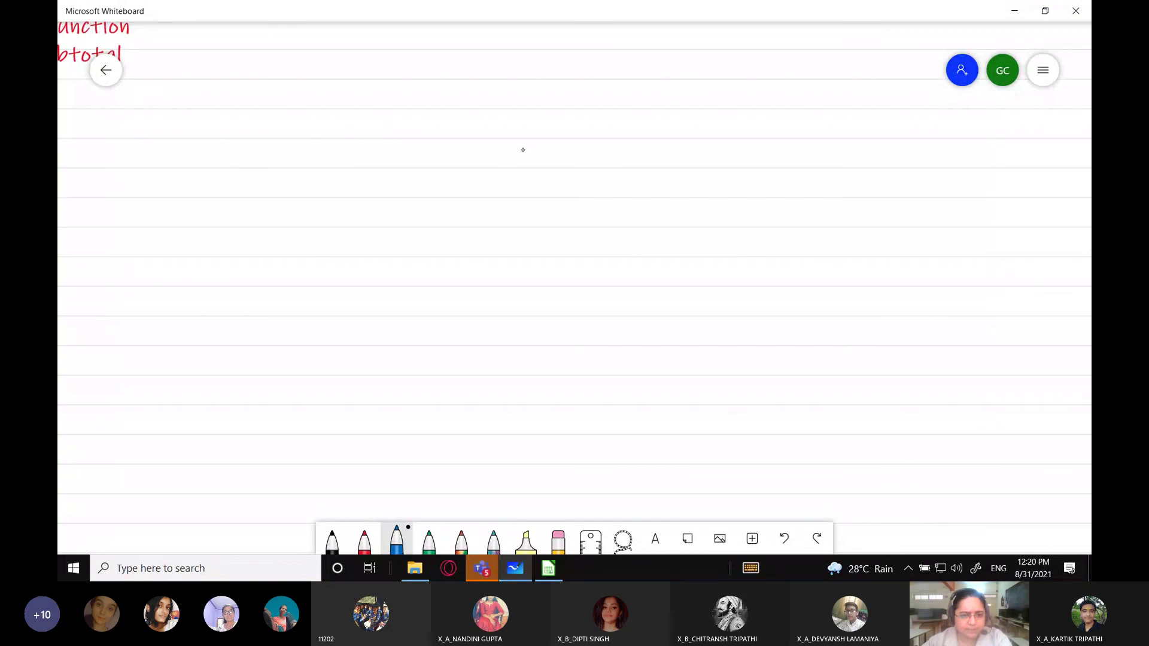
left_click_drag(367, 86, 345, 144)
mouse_move(372, 124)
left_mouse_down()
mouse_move(371, 136)
mouse_move(387, 134)
left_mouse_up()
mouse_move(392, 135)
left_mouse_down()
mouse_move(482, 129)
mouse_move(529, 93)
mouse_move(509, 144)
mouse_move(531, 134)
left_mouse_up()
left_click_drag(535, 129, 556, 159)
mouse_move(556, 134)
left_mouse_down()
mouse_move(566, 123)
mouse_move(593, 143)
left_mouse_up()
mouse_move(590, 111)
left_mouse_down()
mouse_move(608, 109)
mouse_move(616, 139)
left_mouse_up()
left_click_drag(627, 126, 657, 140)
left_click_drag(653, 123, 664, 122)
left_click(678, 134)
left_click_drag(344, 150, 699, 145)
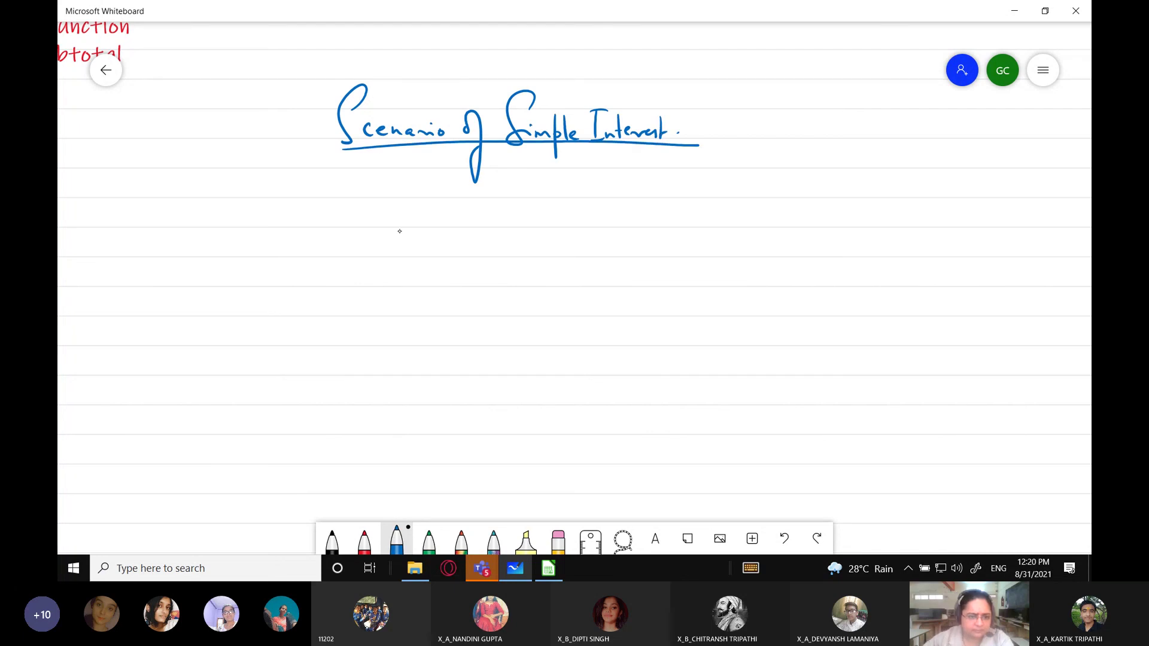
Step: Handwrite "Data :-" below the heading with "Principle Amount" as circled item 1
mouse_move(325, 204)
left_mouse_down()
mouse_move(327, 219)
mouse_move(309, 220)
mouse_move(380, 220)
left_mouse_up()
mouse_move(359, 207)
left_mouse_down()
mouse_move(498, 218)
mouse_move(497, 201)
mouse_move(589, 219)
mouse_move(588, 240)
mouse_move(605, 225)
mouse_move(639, 225)
left_mouse_up()
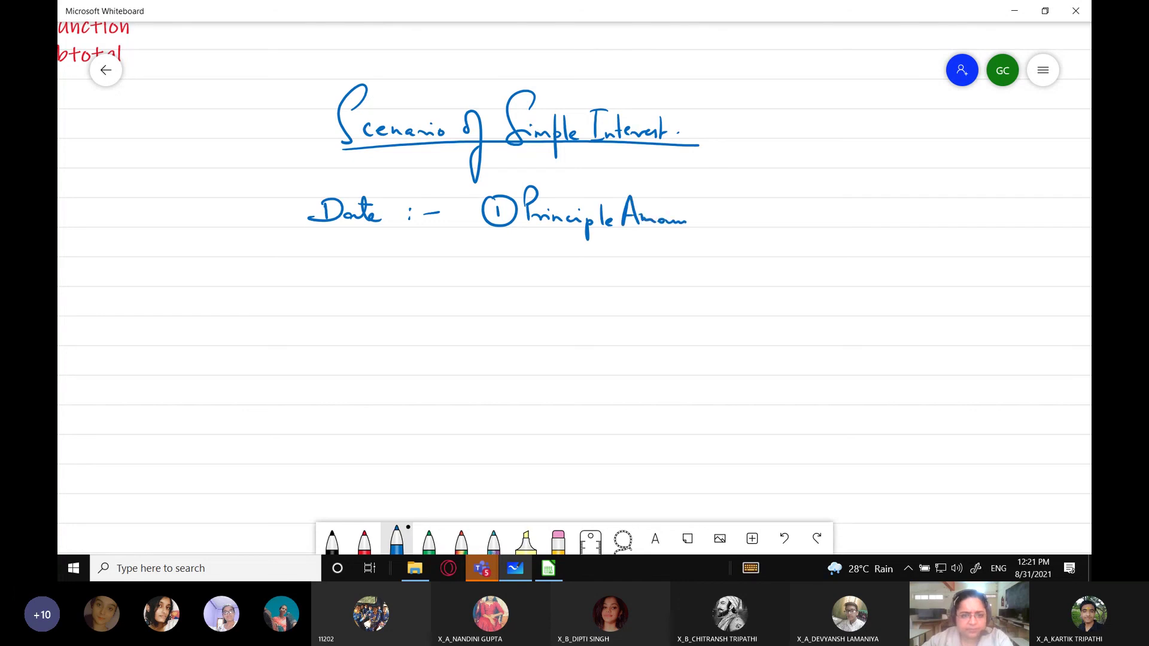
left_click_drag(686, 222, 700, 201)
Step: Add "Rate of Interest" as circled item 2 and "Time Period" as circled item 3 below Principle Amount
left_click_drag(486, 244, 509, 256)
mouse_move(503, 234)
left_mouse_down()
mouse_move(538, 257)
mouse_move(572, 253)
left_mouse_up()
mouse_move(575, 233)
left_mouse_down()
mouse_move(578, 256)
mouse_move(623, 245)
mouse_move(637, 261)
mouse_move(647, 234)
left_mouse_up()
left_click_drag(648, 258, 666, 258)
left_click_drag(677, 248, 704, 247)
mouse_move(705, 236)
left_mouse_down()
mouse_move(700, 256)
mouse_move(713, 245)
left_mouse_up()
left_click_drag(483, 271, 483, 296)
mouse_move(519, 269)
left_mouse_down()
mouse_move(546, 263)
mouse_move(541, 288)
left_mouse_up()
left_click_drag(548, 286, 581, 285)
mouse_move(597, 257)
left_mouse_down()
mouse_move(597, 291)
mouse_move(599, 274)
mouse_move(614, 286)
left_mouse_up()
left_click_drag(618, 285, 651, 269)
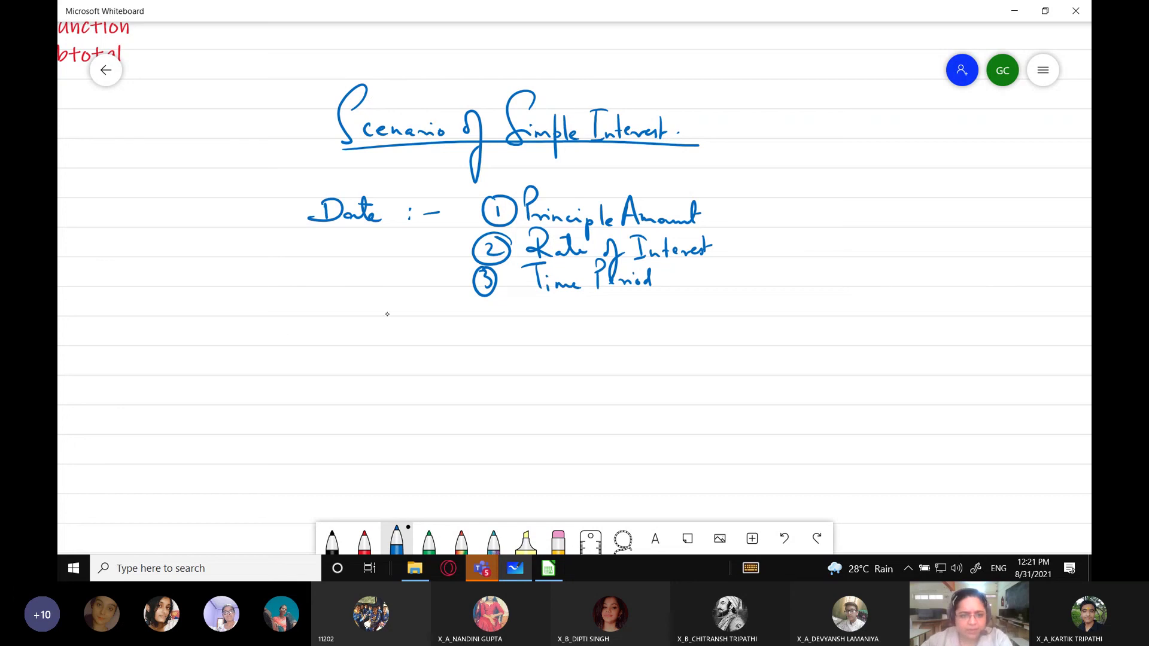
Step: Handwrite "Calculate :- Simple Interest =" below the numbered data items
mouse_move(346, 312)
left_mouse_down()
mouse_move(330, 328)
mouse_move(368, 344)
mouse_move(483, 330)
mouse_move(527, 355)
mouse_move(553, 341)
mouse_move(641, 346)
mouse_move(639, 322)
mouse_move(658, 345)
left_mouse_up()
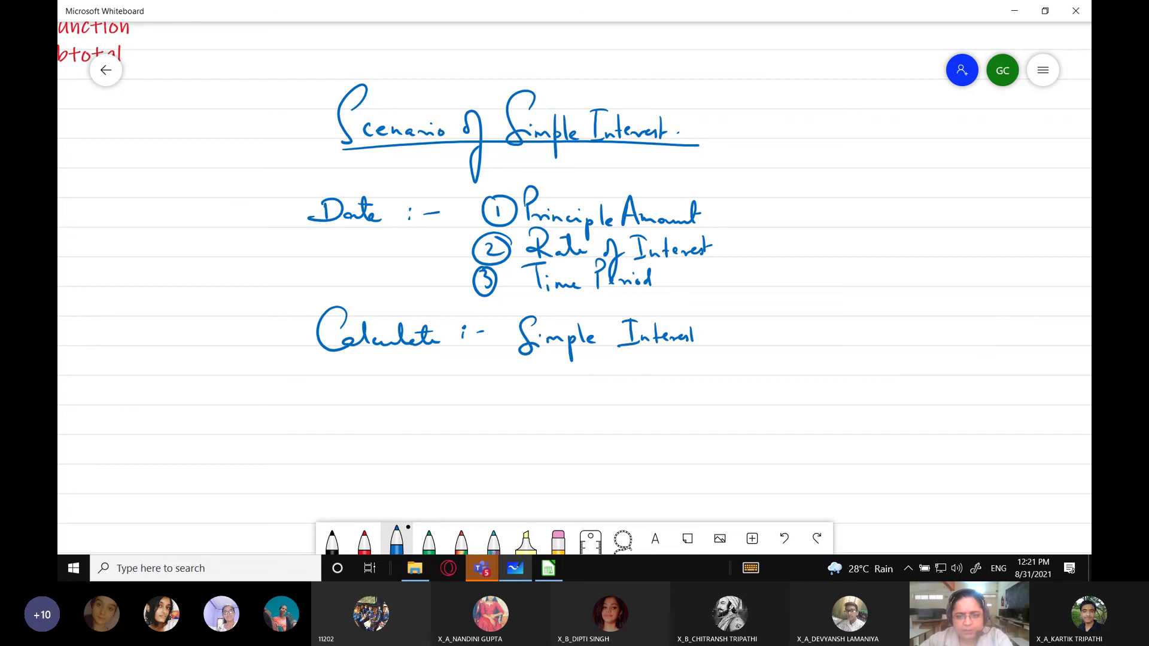
left_click_drag(687, 333, 697, 331)
left_click_drag(712, 329, 725, 328)
left_click_drag(712, 337, 725, 336)
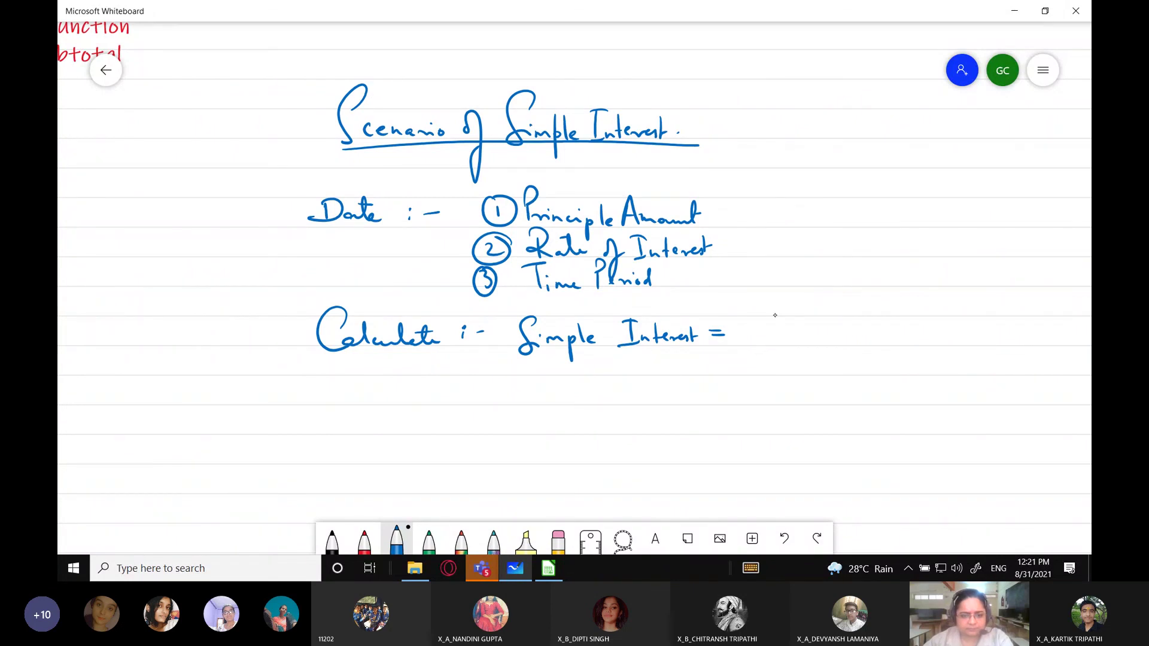
Step: Check the Microsoft Teams meeting window for raised hands and return to the Whiteboard
mouse_move(481, 567)
left_click(503, 508)
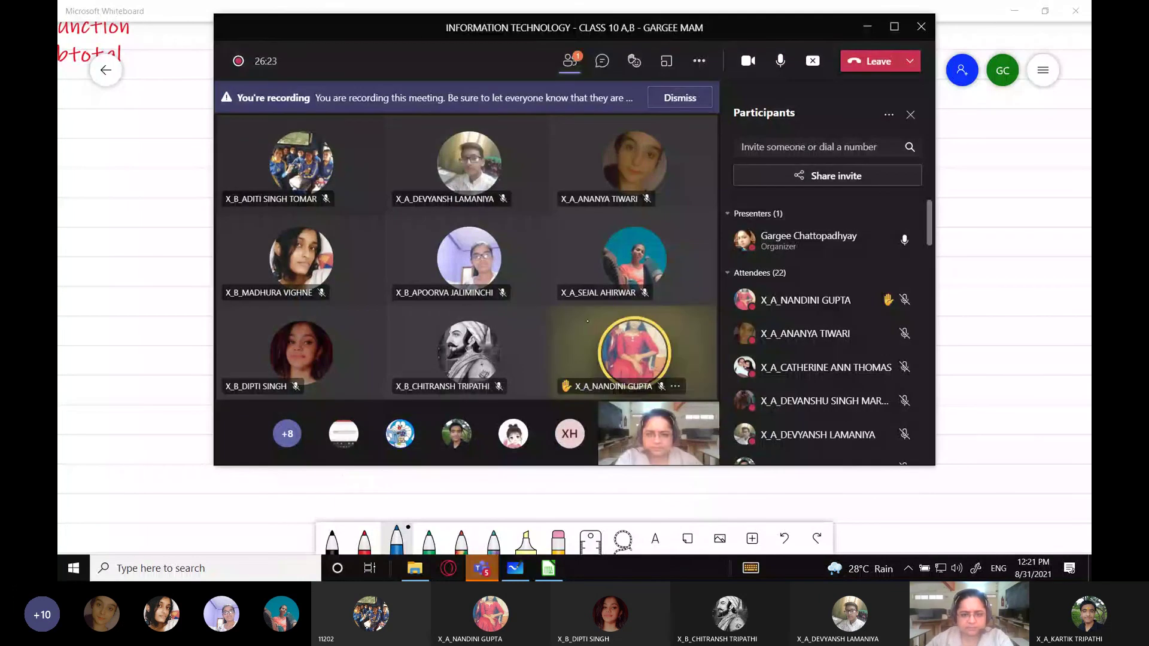
key("alt+Tab")
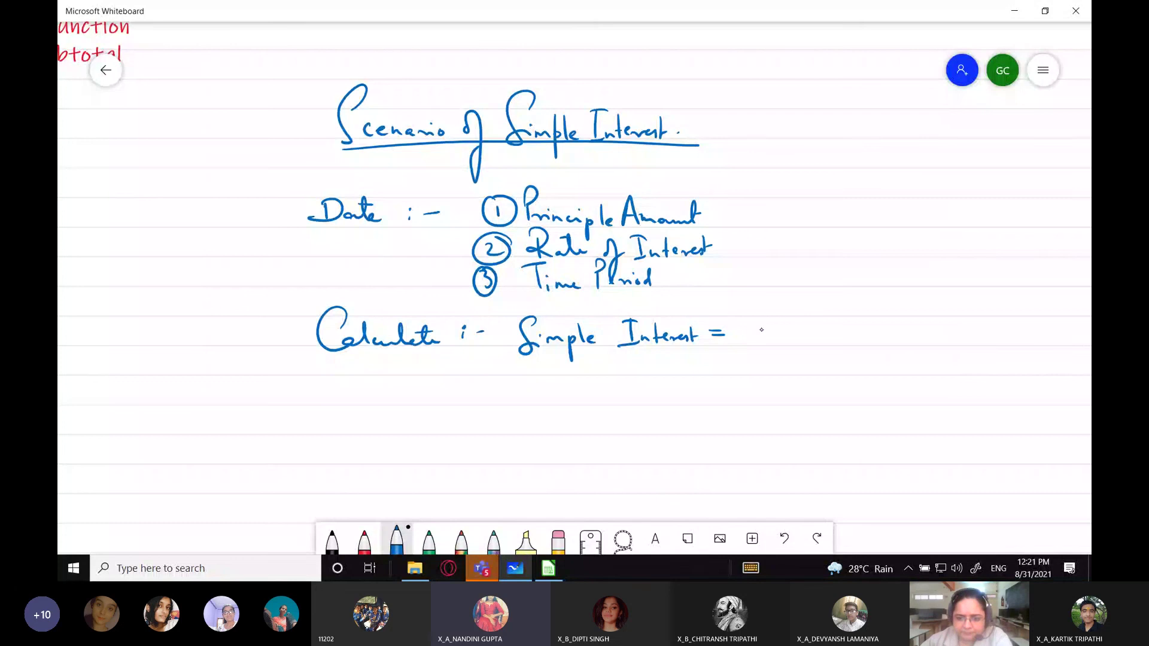
Step: Handwrite the fraction "p x r x t" over 100 after "Simple Interest ="
left_click_drag(740, 328, 839, 344)
left_click(817, 336)
mouse_move(727, 352)
left_mouse_down()
mouse_move(823, 350)
mouse_move(802, 373)
left_mouse_up()
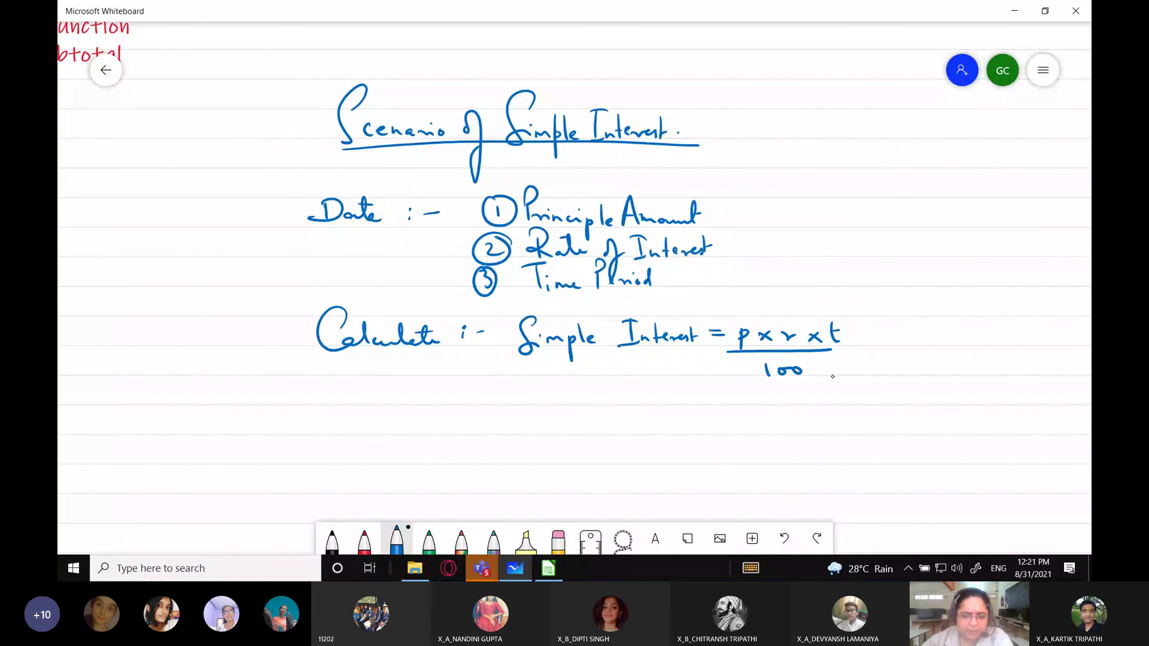
Step: Handwrite "= p*r*t/100" after the fraction and circle the spreadsheet-style formula
left_click_drag(849, 336, 862, 335)
left_click_drag(849, 342, 864, 341)
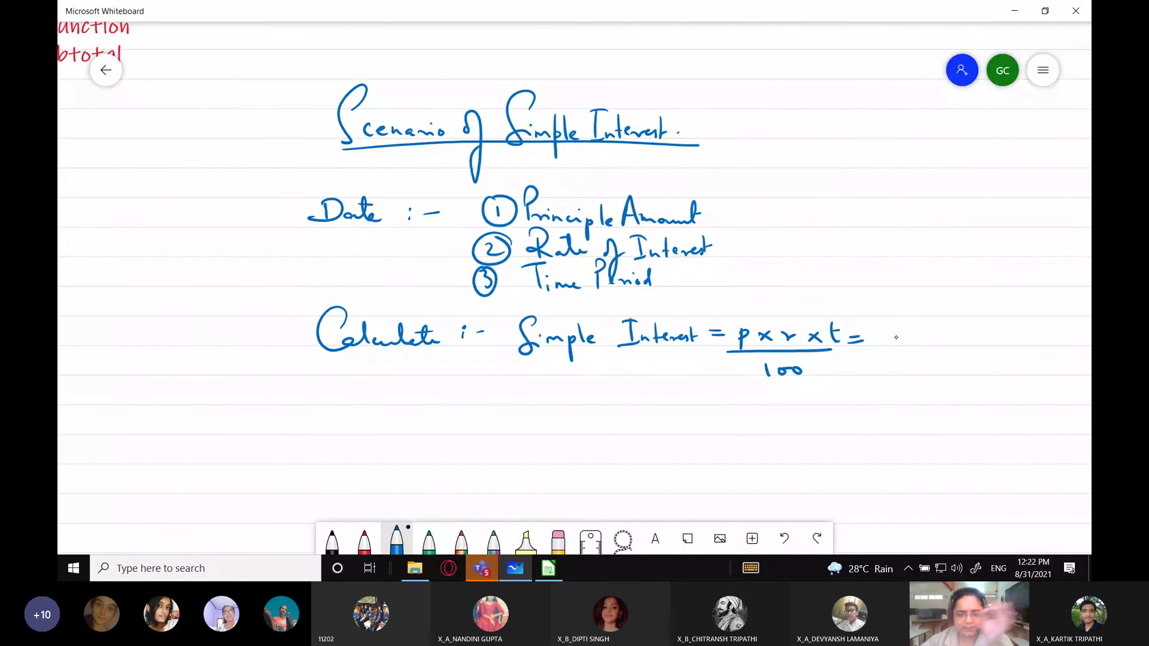
left_click_drag(883, 333, 885, 352)
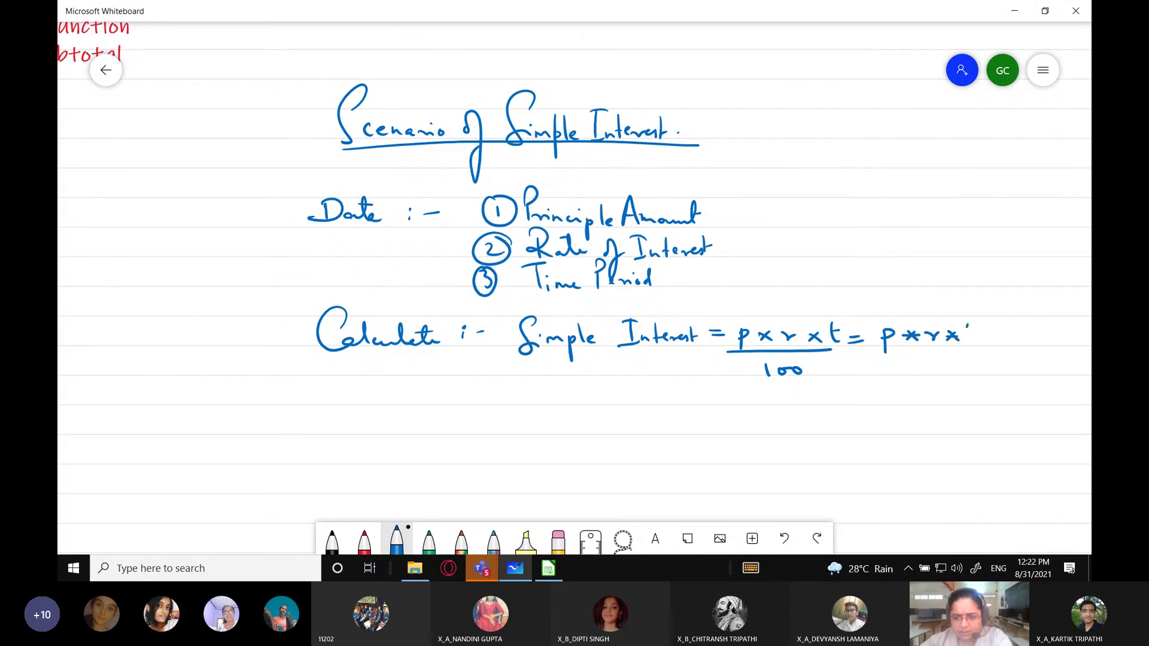
left_click_drag(967, 327, 967, 343)
mouse_move(964, 333)
left_mouse_down()
mouse_move(977, 331)
mouse_move(970, 360)
left_mouse_up()
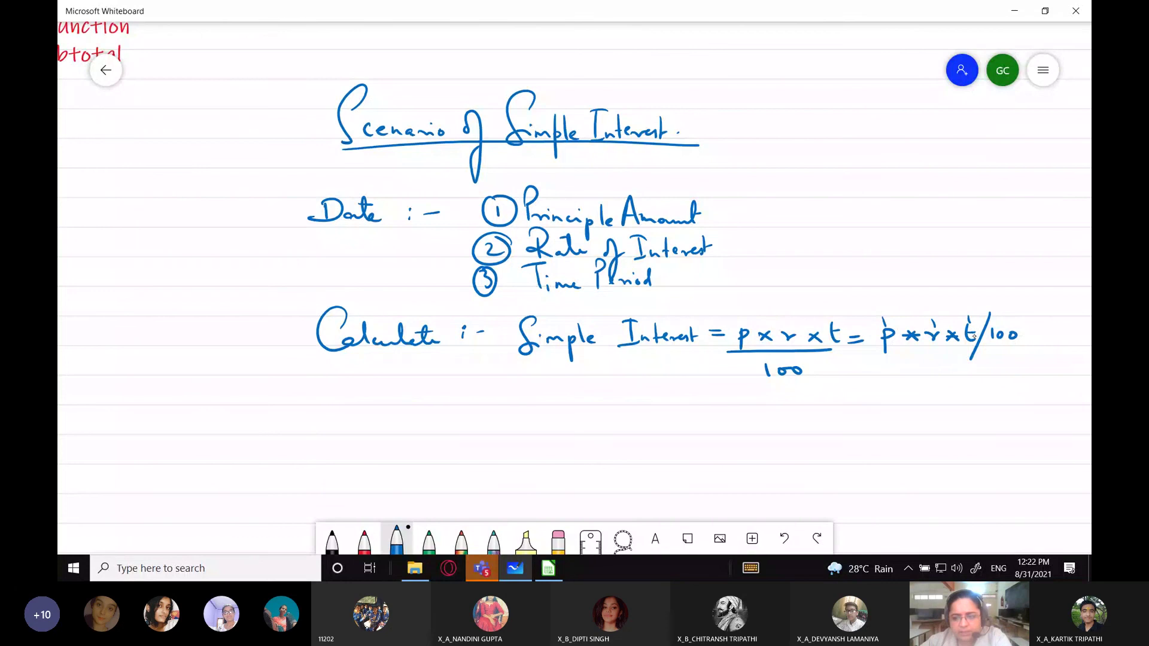
mouse_move(899, 361)
left_mouse_down()
mouse_move(1040, 317)
mouse_move(865, 326)
mouse_move(912, 362)
left_mouse_up()
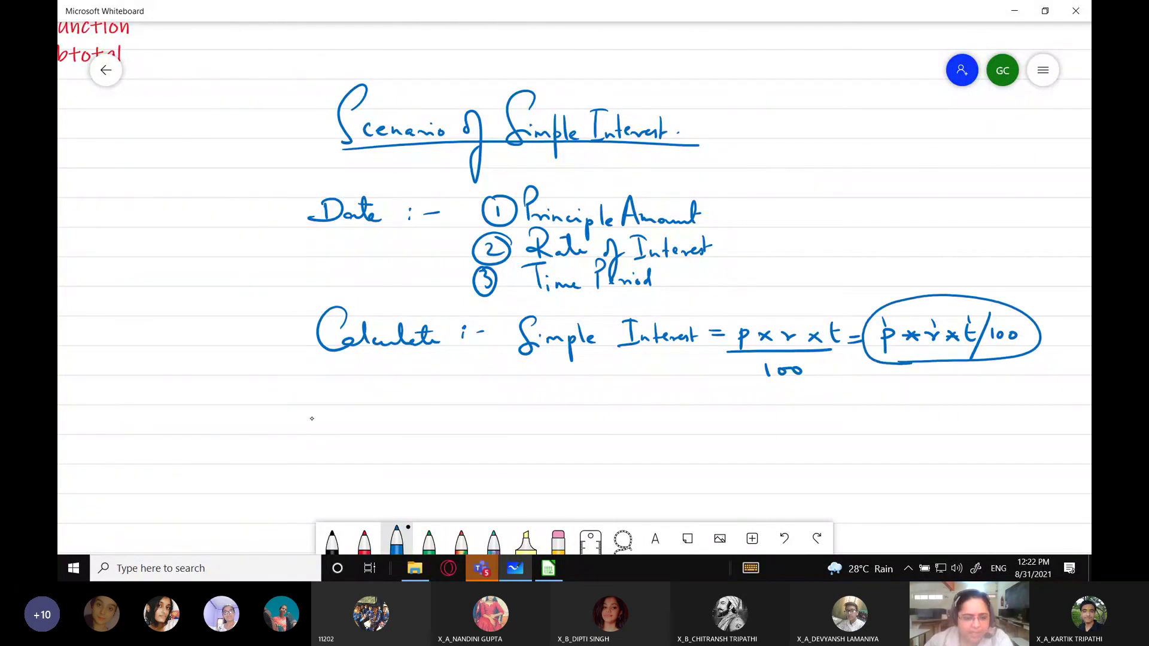
Step: Handwrite "Scenarios :-" below the Calculate line, with circled item 1 reading "Rate = 12.5%"
left_click_drag(339, 367, 312, 406)
mouse_move(363, 397)
left_mouse_down()
mouse_move(472, 396)
mouse_move(519, 382)
mouse_move(512, 413)
left_mouse_up()
mouse_move(563, 383)
left_mouse_down()
mouse_move(552, 402)
mouse_move(618, 402)
left_mouse_up()
left_click_drag(631, 394, 644, 393)
mouse_move(631, 400)
left_mouse_down()
mouse_move(694, 401)
mouse_move(712, 388)
mouse_move(709, 416)
left_mouse_up()
left_click(681, 400)
left_click(722, 407)
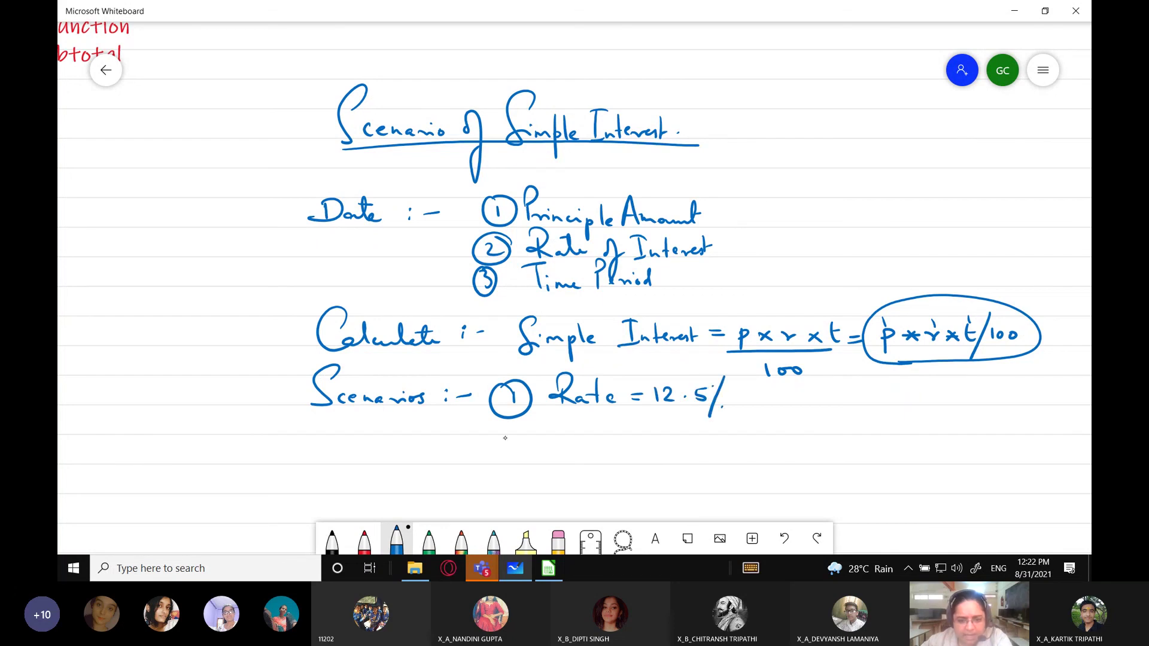
Step: Handwrite "Time = 5 yrs." below the 12.5% rate of scenario 1
left_click_drag(553, 414, 578, 413)
mouse_move(569, 414)
left_mouse_down()
mouse_move(564, 435)
mouse_move(641, 421)
left_mouse_up()
left_click_drag(632, 432, 641, 431)
left_click_drag(657, 417, 646, 432)
mouse_move(671, 423)
left_mouse_down()
mouse_move(676, 448)
mouse_move(701, 433)
left_mouse_up()
left_click(706, 430)
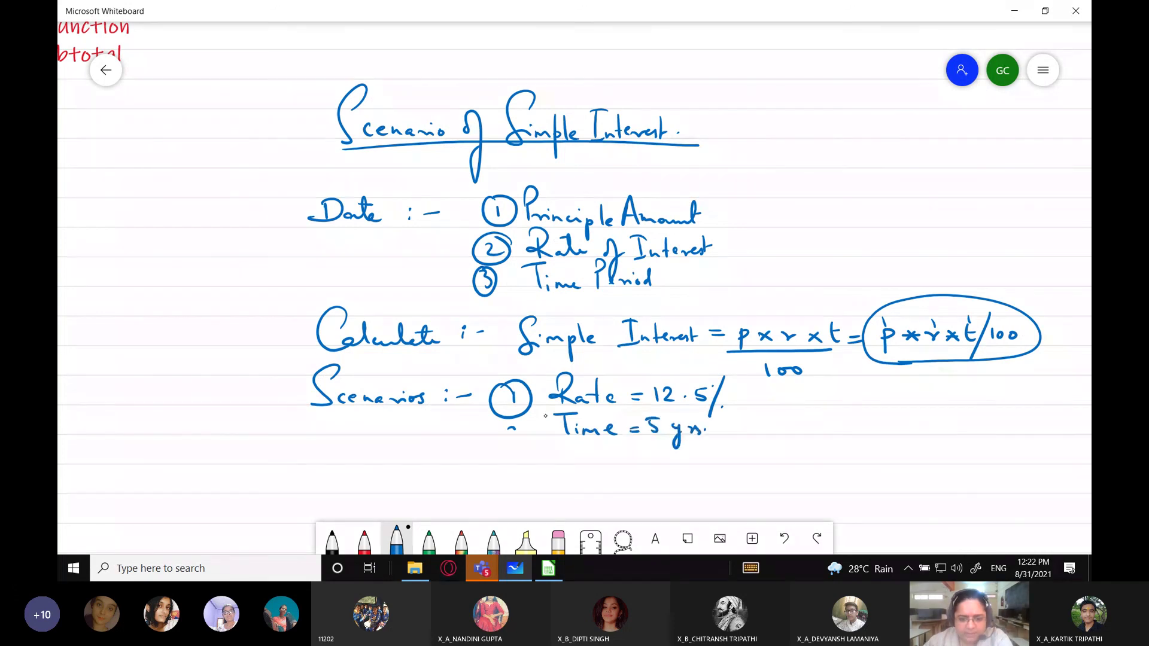
Step: Add circled scenario 2 below the first one, reading "Rate = 6.5%, T = 2 yrs."
mouse_move(488, 474)
left_mouse_down()
mouse_move(500, 473)
mouse_move(500, 490)
left_mouse_up()
mouse_move(504, 460)
left_mouse_down()
mouse_move(497, 502)
mouse_move(575, 494)
left_mouse_up()
mouse_move(579, 471)
left_mouse_down()
mouse_move(586, 492)
mouse_move(597, 488)
left_mouse_up()
mouse_move(564, 479)
left_mouse_down()
mouse_move(716, 503)
mouse_move(756, 469)
mouse_move(749, 494)
mouse_move(782, 479)
left_mouse_up()
left_click(690, 492)
mouse_move(773, 486)
left_mouse_down()
mouse_move(803, 477)
mouse_move(814, 491)
left_mouse_up()
left_click_drag(824, 482, 828, 506)
left_click_drag(836, 487, 851, 492)
left_click(858, 489)
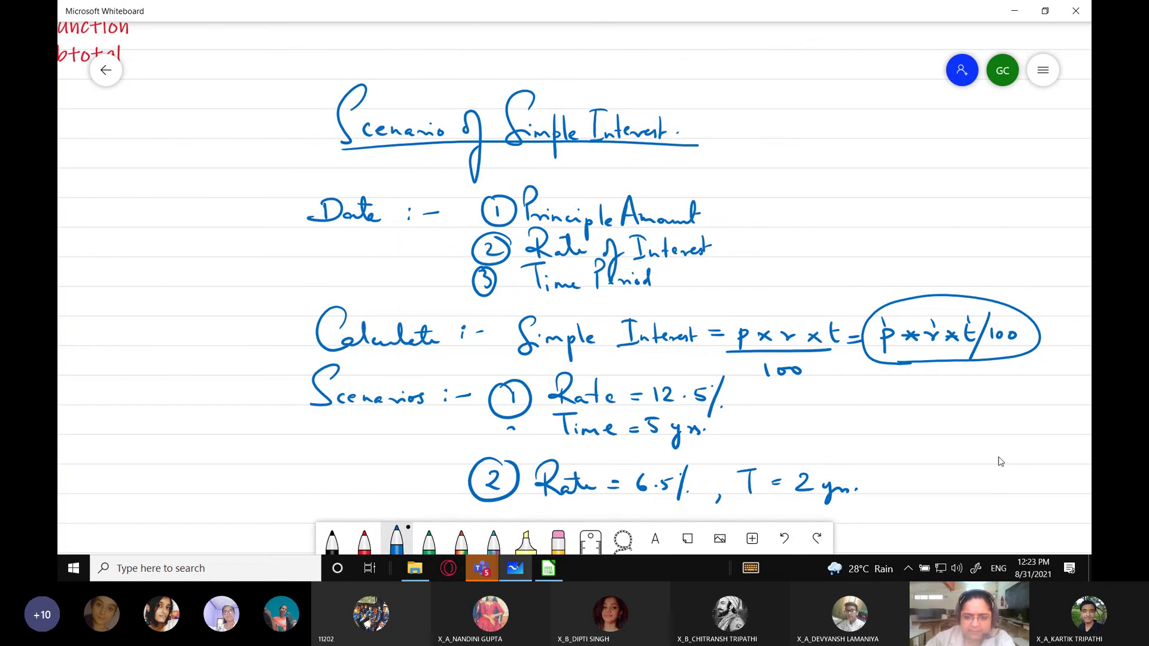
Step: Add circled scenario 3 below the second one, reading "Rate = 9.2%, T = 4 yrs."
scroll(1000, 461, "down", 3)
scroll(981, 315, "down", 1)
mouse_move(466, 356)
left_mouse_down()
mouse_move(469, 375)
mouse_move(474, 347)
mouse_move(525, 379)
mouse_move(562, 378)
left_mouse_up()
left_click_drag(570, 373, 605, 370)
mouse_move(597, 377)
left_mouse_down()
mouse_move(622, 366)
mouse_move(628, 379)
mouse_move(670, 378)
mouse_move(681, 397)
mouse_move(702, 393)
mouse_move(740, 354)
mouse_move(736, 387)
mouse_move(772, 365)
left_mouse_up()
left_click(639, 377)
left_click(680, 363)
left_click(692, 392)
mouse_move(763, 372)
left_mouse_down()
mouse_move(803, 376)
mouse_move(815, 399)
mouse_move(842, 372)
left_mouse_up()
left_click(845, 372)
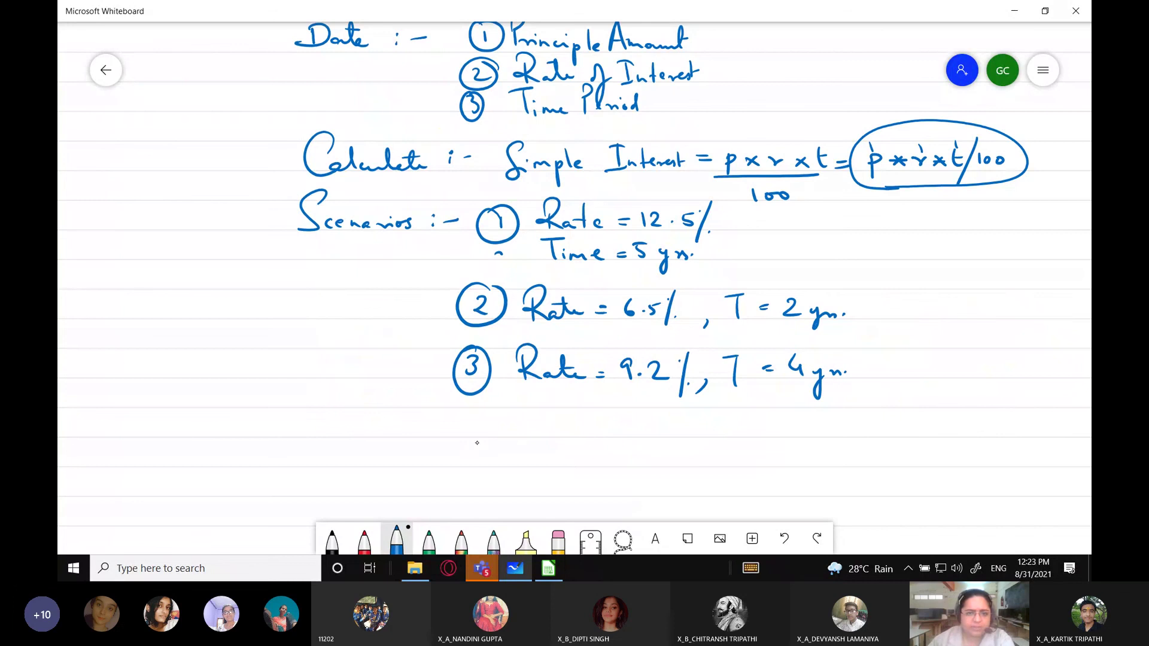
Step: Draw a check mark in front of "Simple Interest" on the Calculate line
scroll(978, 272, "up", 3)
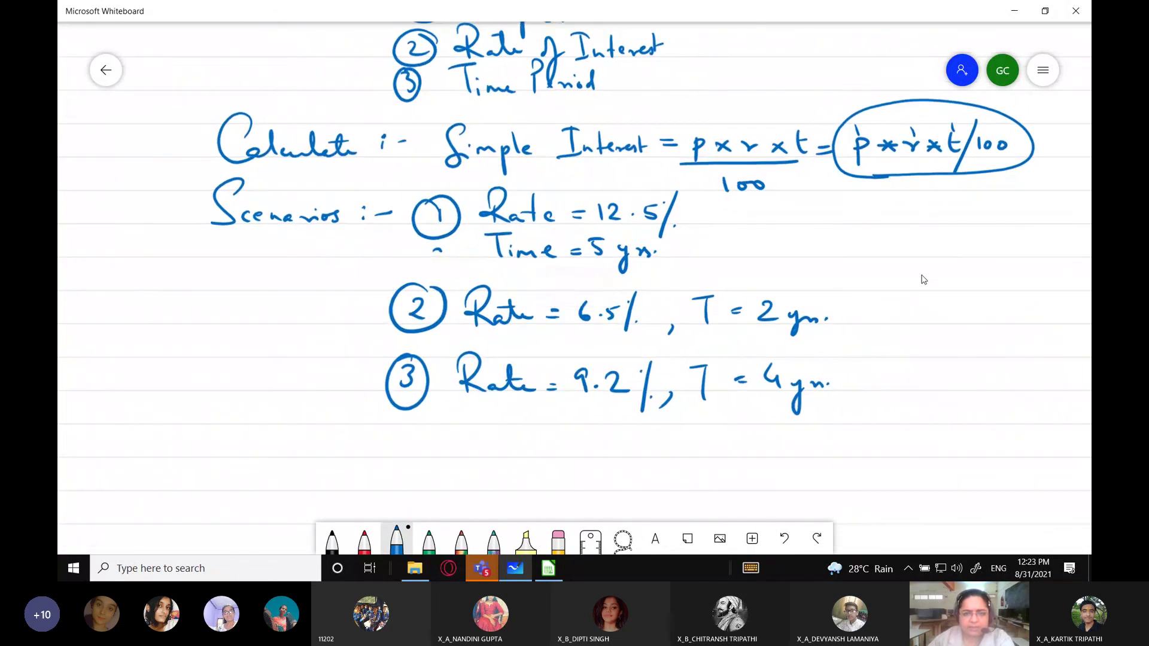
scroll(905, 264, "down", 3)
scroll(895, 321, "up", 3)
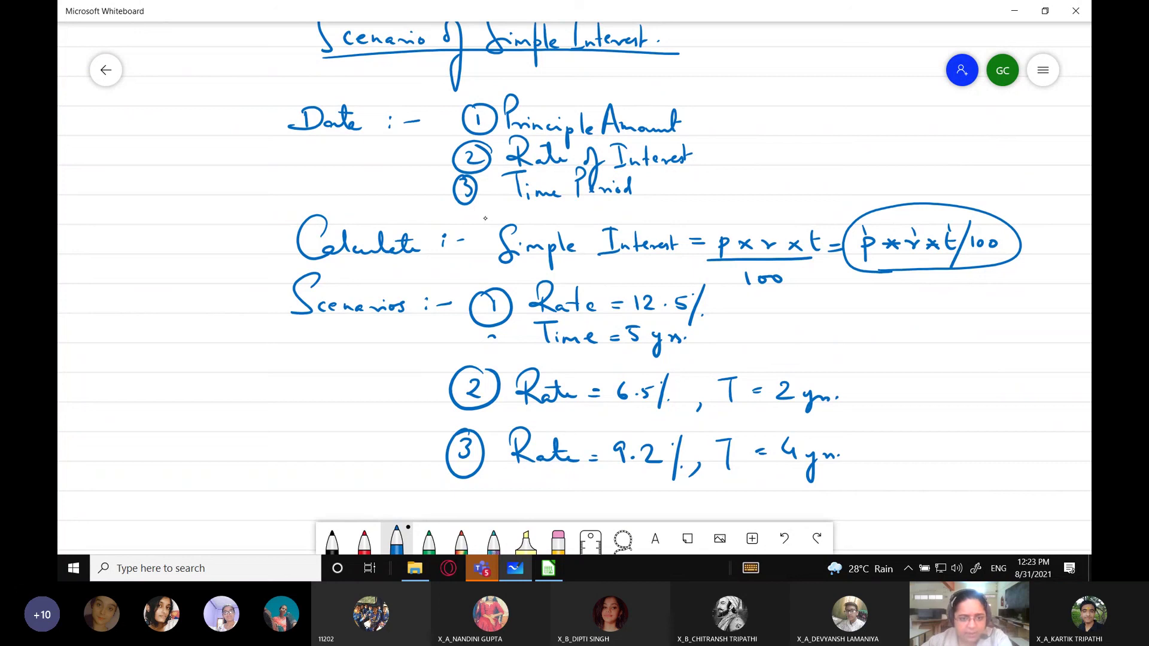
left_click_drag(471, 223, 506, 214)
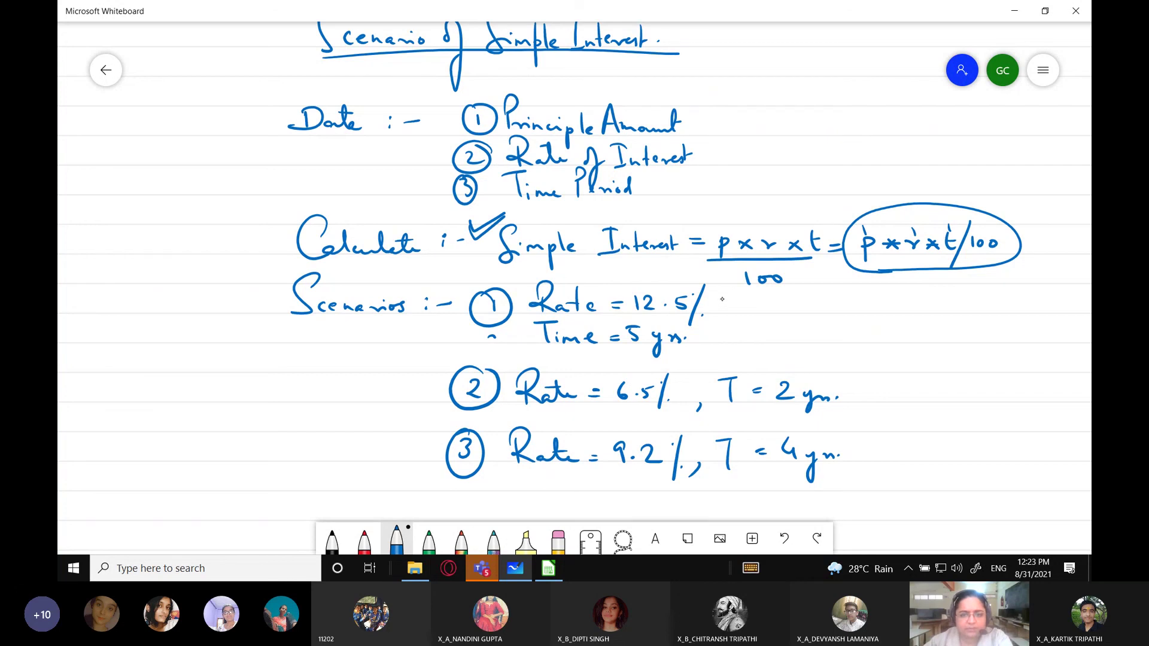
Step: Handwrite the scenario names "High_Int_Rat" beside scenario 1 and "Low_Int_Rate" beside scenario 2
mouse_move(777, 292)
left_mouse_down()
mouse_move(775, 312)
mouse_move(851, 314)
left_mouse_up()
mouse_move(844, 293)
left_mouse_down()
mouse_move(902, 317)
mouse_move(930, 297)
left_mouse_up()
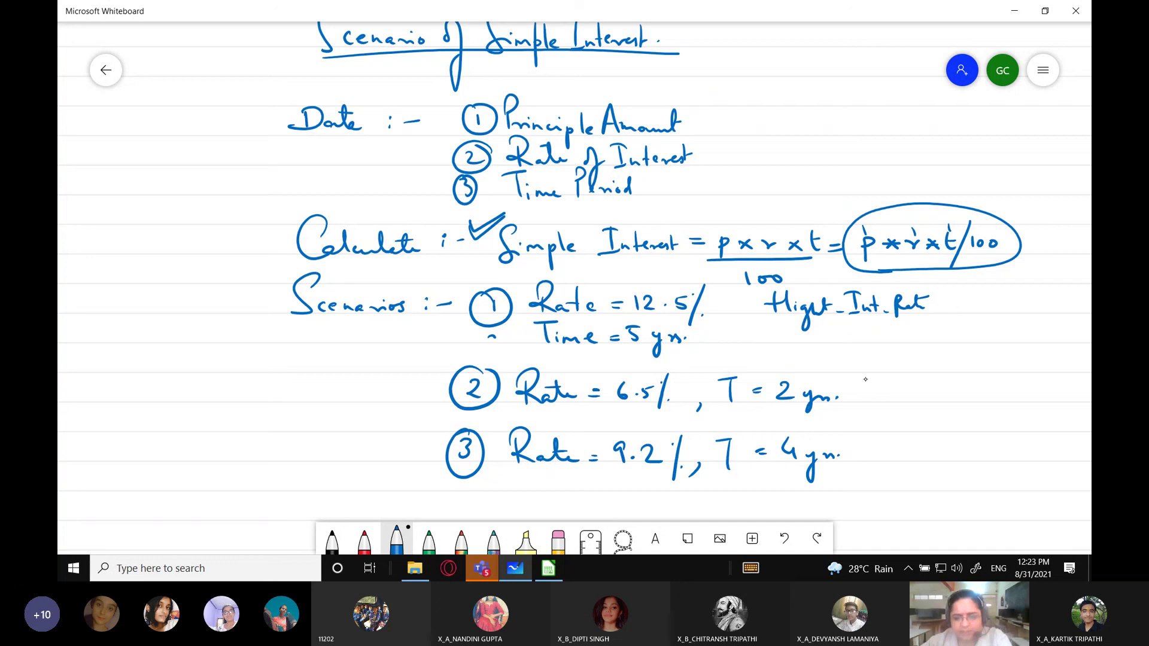
mouse_move(859, 383)
left_mouse_down()
mouse_move(901, 395)
mouse_move(929, 379)
mouse_move(926, 399)
mouse_move(996, 400)
mouse_move(1014, 398)
mouse_move(1019, 378)
left_mouse_up()
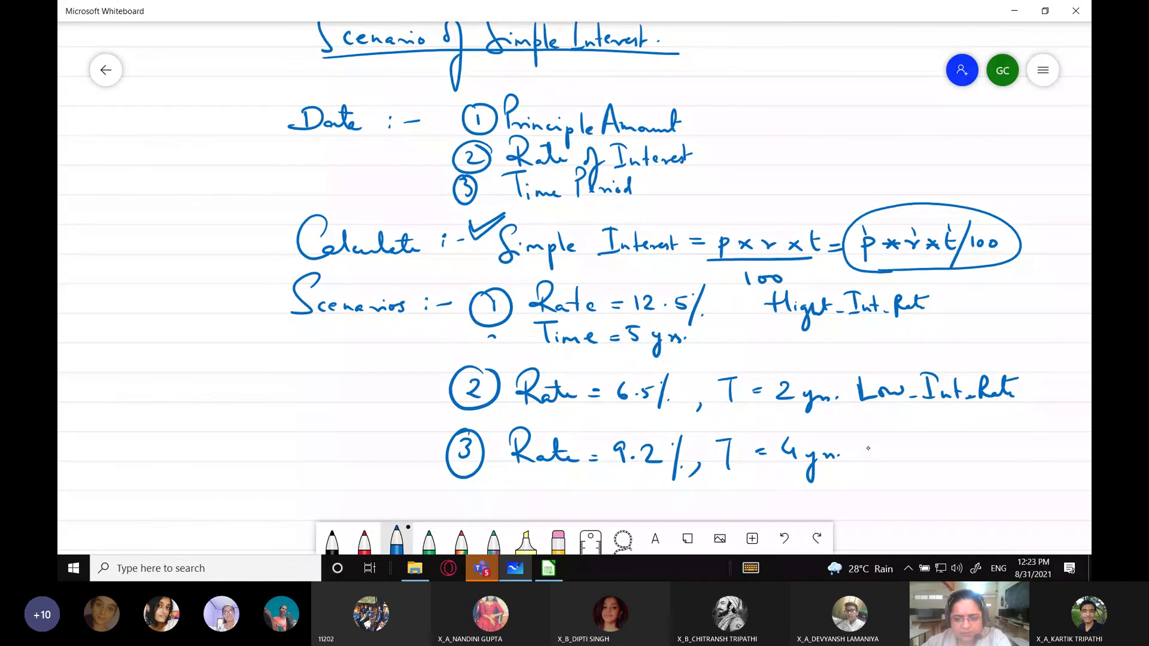
Step: Handwrite the scenario name "Med_Int_Rate" beside scenario 3
left_click_drag(866, 459, 889, 456)
mouse_move(893, 451)
left_mouse_down()
mouse_move(912, 438)
mouse_move(919, 454)
left_mouse_up()
mouse_move(943, 441)
left_mouse_down()
mouse_move(946, 462)
mouse_move(961, 451)
left_mouse_up()
left_click_drag(956, 440, 957, 460)
left_click_drag(965, 461, 976, 459)
left_click_drag(981, 441, 994, 460)
left_click_drag(994, 454, 1023, 452)
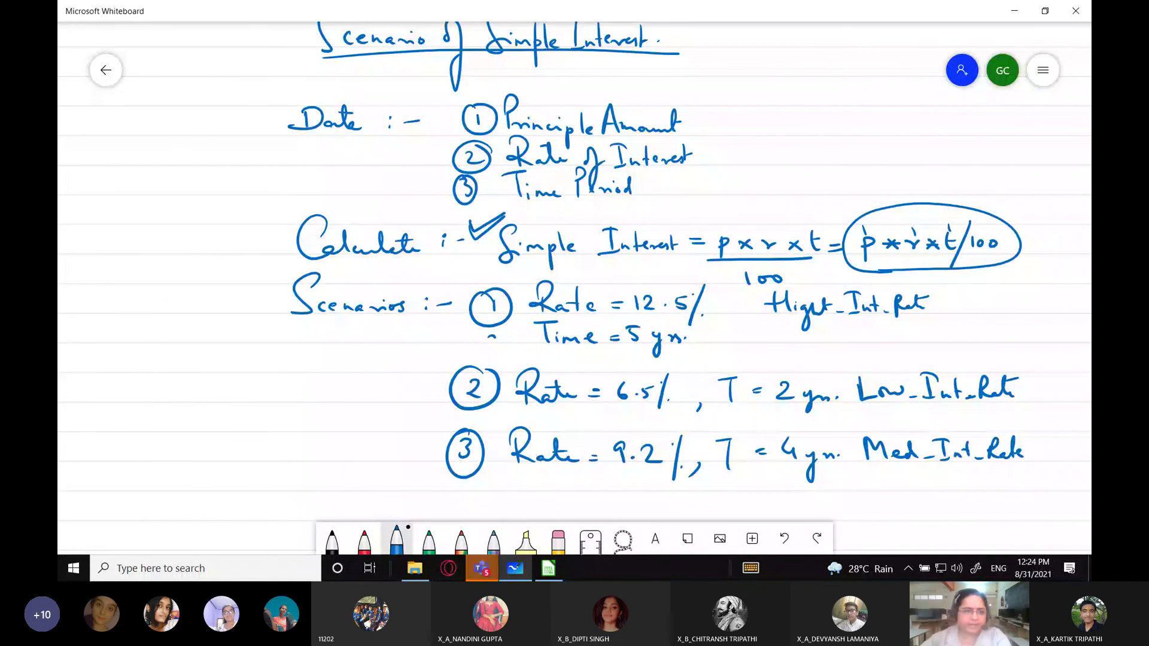
Step: Mark the exercise as a question by handwriting "Q:" before the Data heading
left_click(241, 81)
left_click(241, 94)
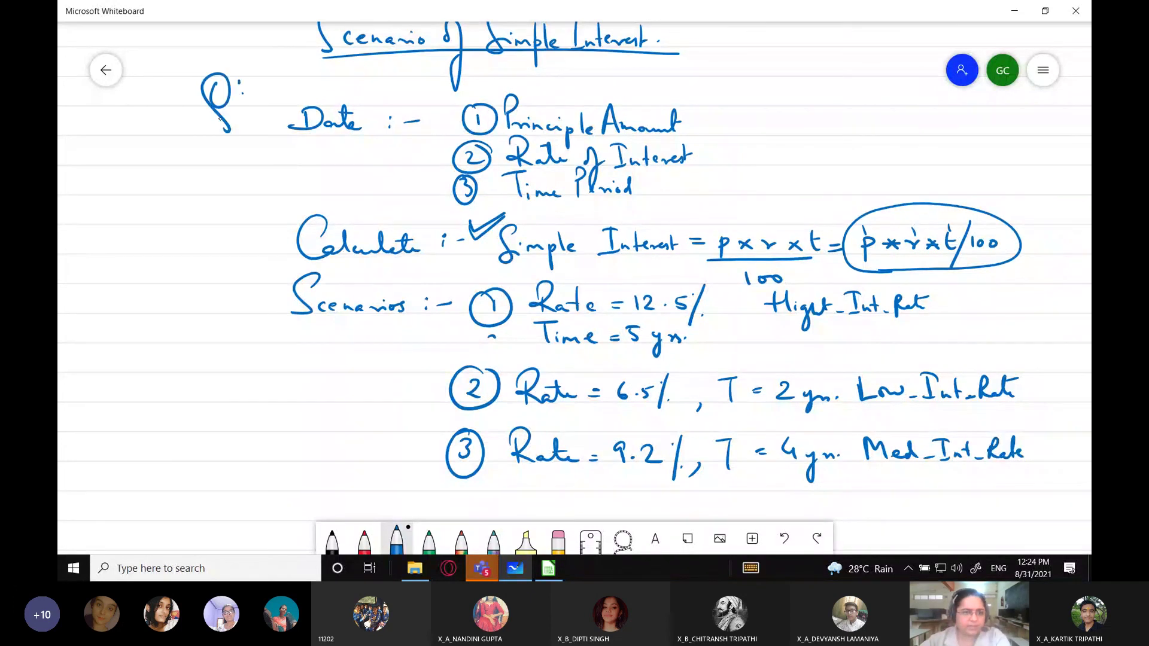